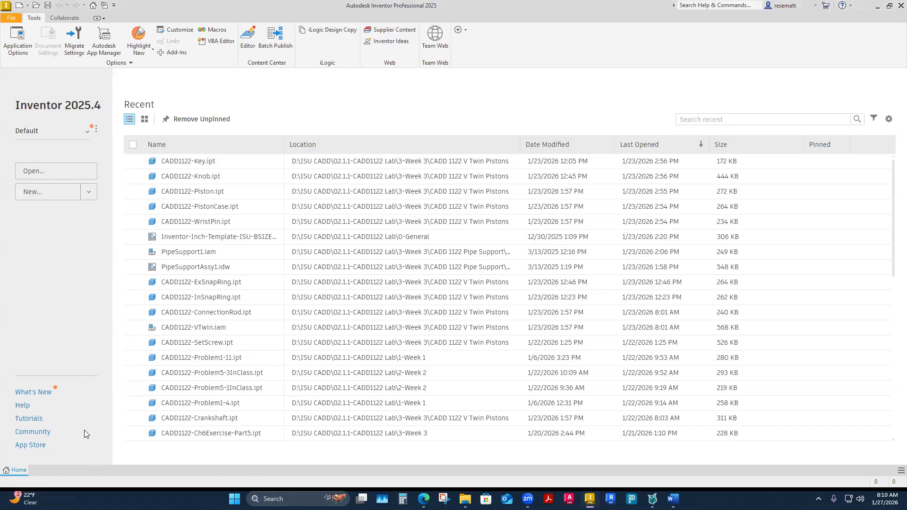
Create a new assembly file from the English Standard (in).iam template.
click(89, 191)
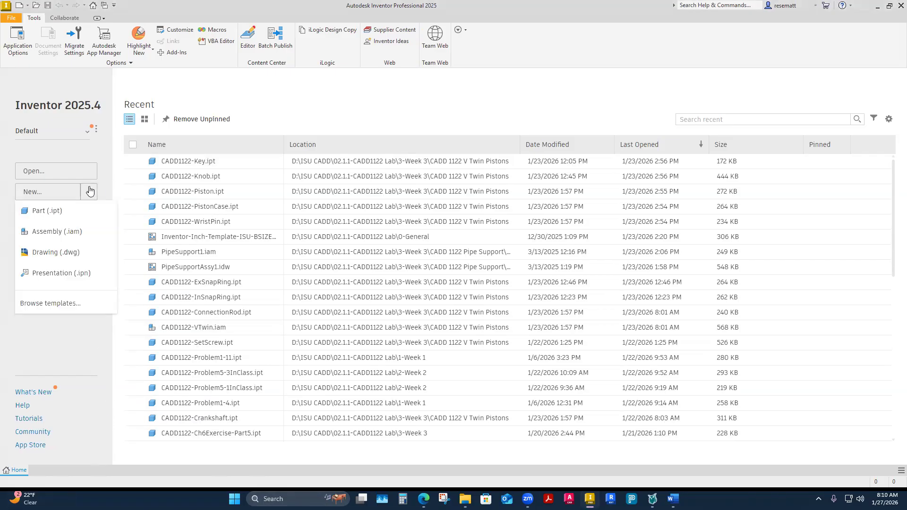
click(59, 304)
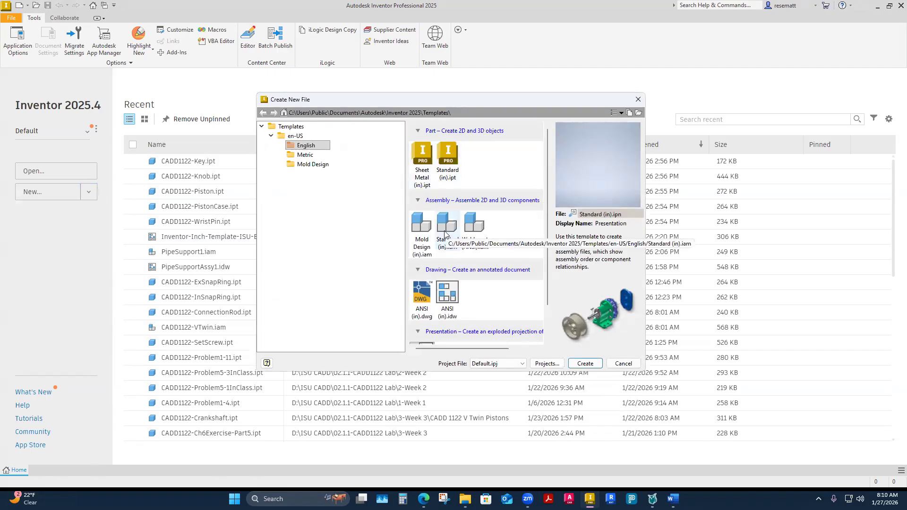
scroll(444, 235, down, 2)
scroll(444, 235, up, 2)
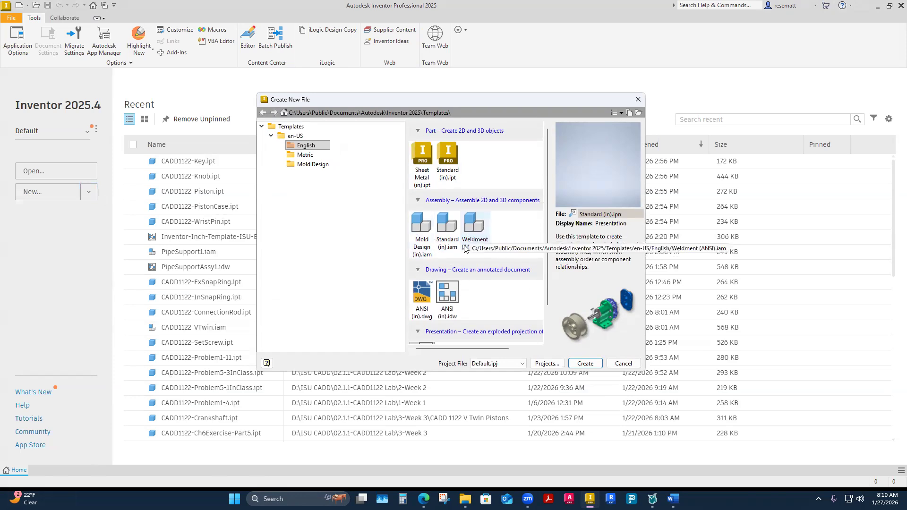
scroll(438, 247, down, 2)
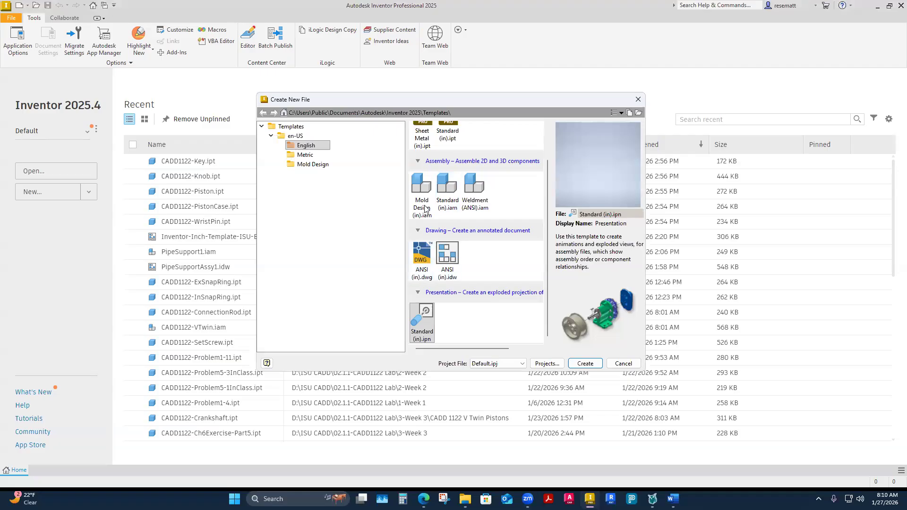
scroll(426, 334, up, 2)
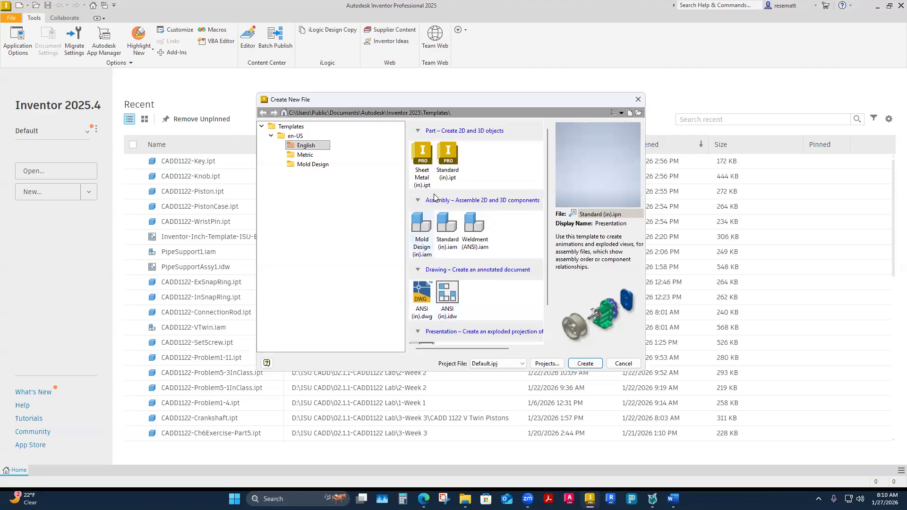
scroll(465, 293, down, 2)
scroll(533, 317, up, 2)
scroll(502, 323, down, 2)
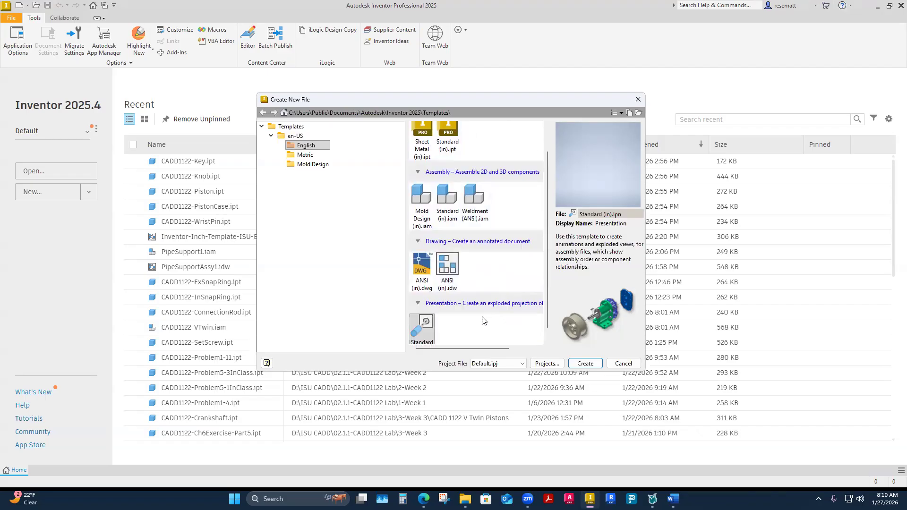
scroll(480, 324, up, 2)
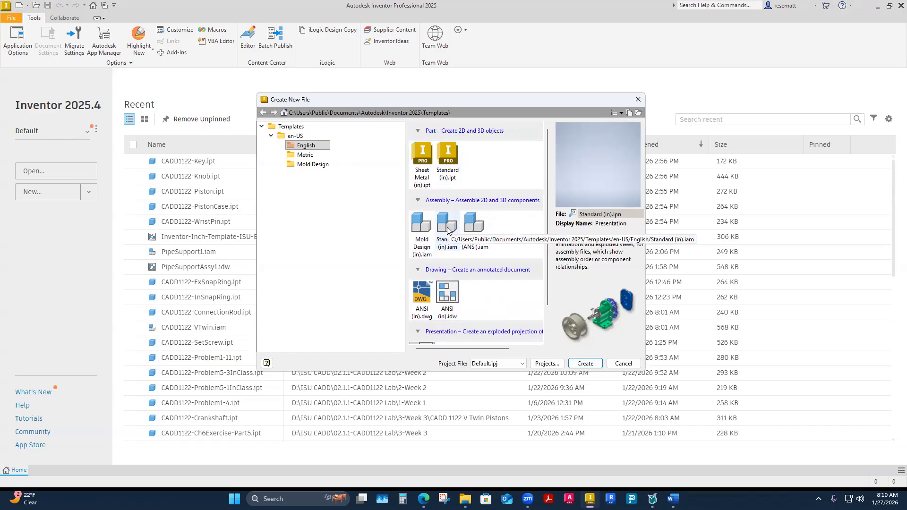
click(448, 227)
click(584, 364)
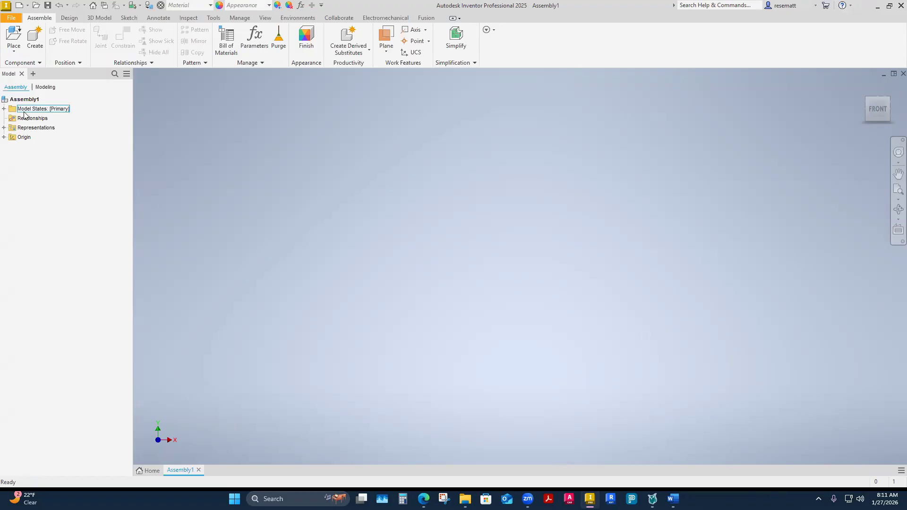
Expand the assembly's origin folder and survey the available design, modeling, sketch, annotation, inspection, management, view and collaboration tools.
click(4, 137)
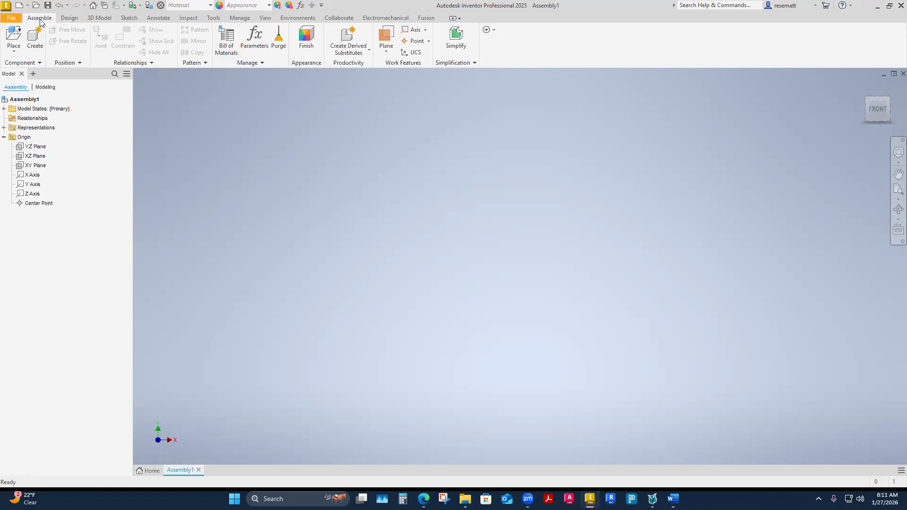
click(72, 18)
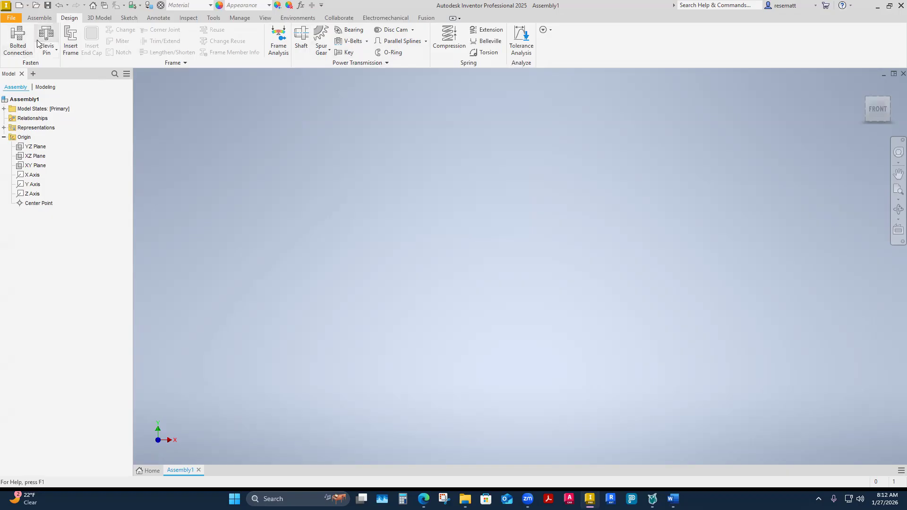
click(94, 19)
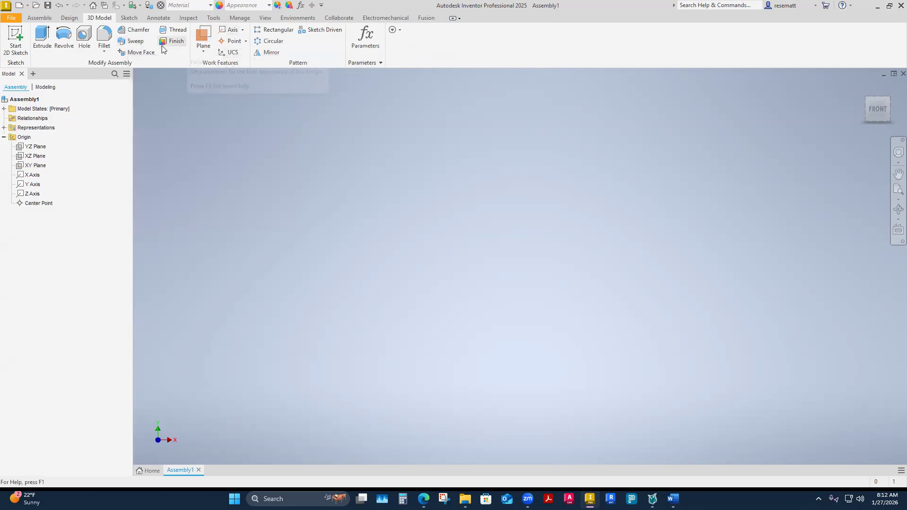
click(134, 19)
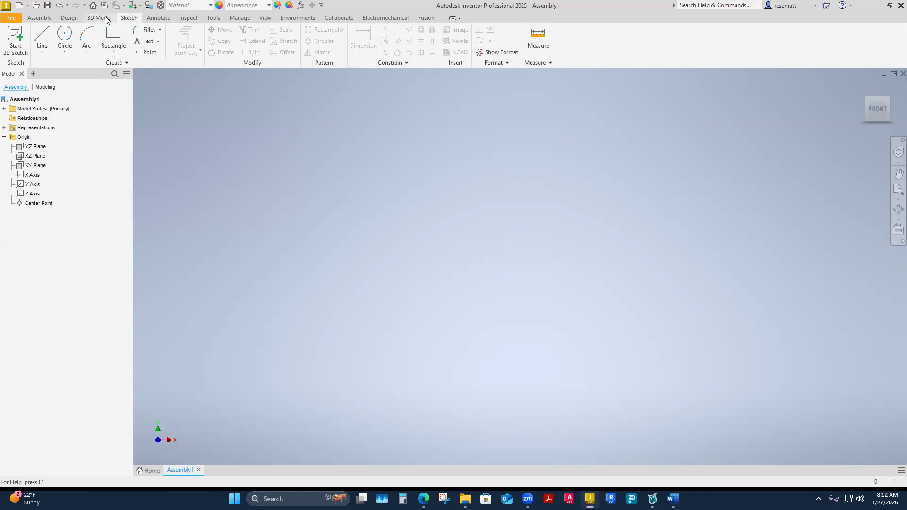
click(107, 17)
click(126, 19)
click(160, 18)
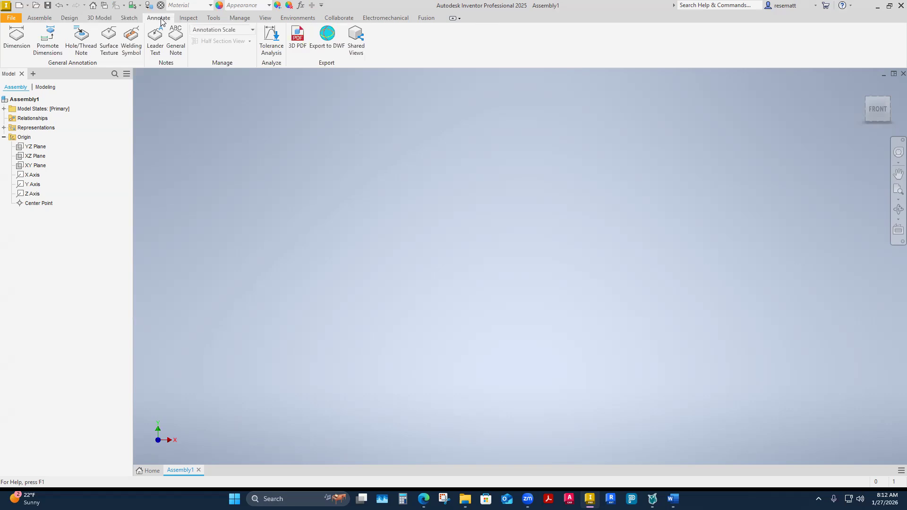
click(188, 18)
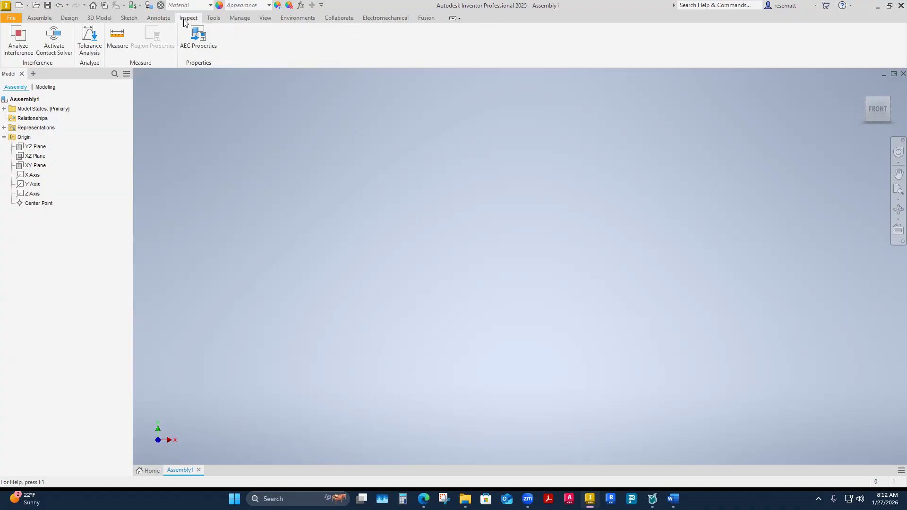
click(217, 19)
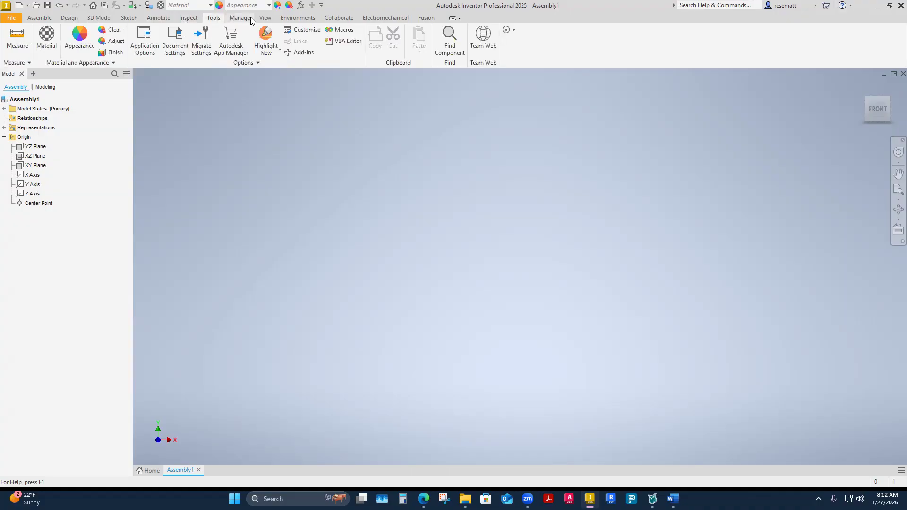
click(241, 18)
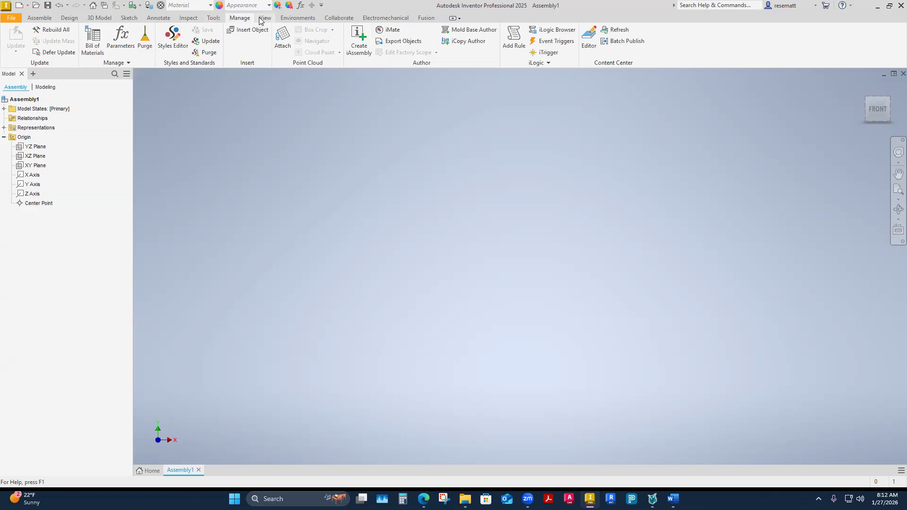
click(259, 19)
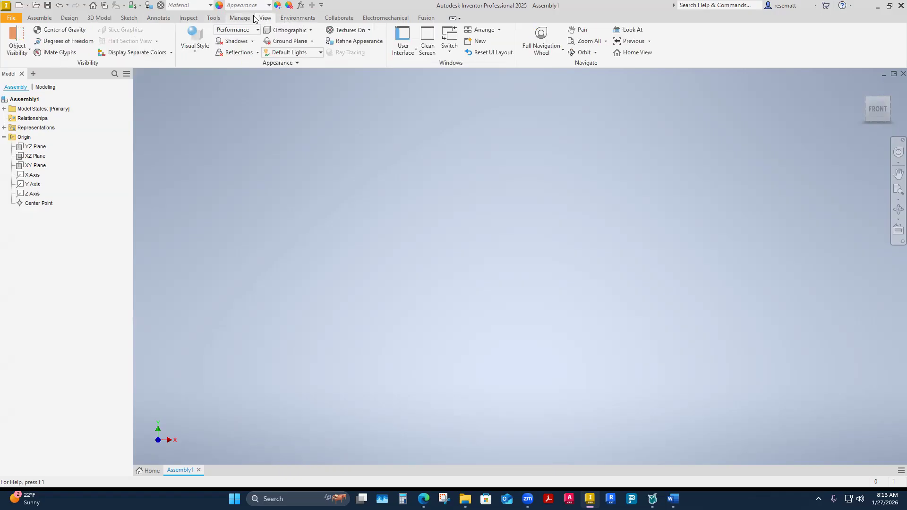
click(287, 18)
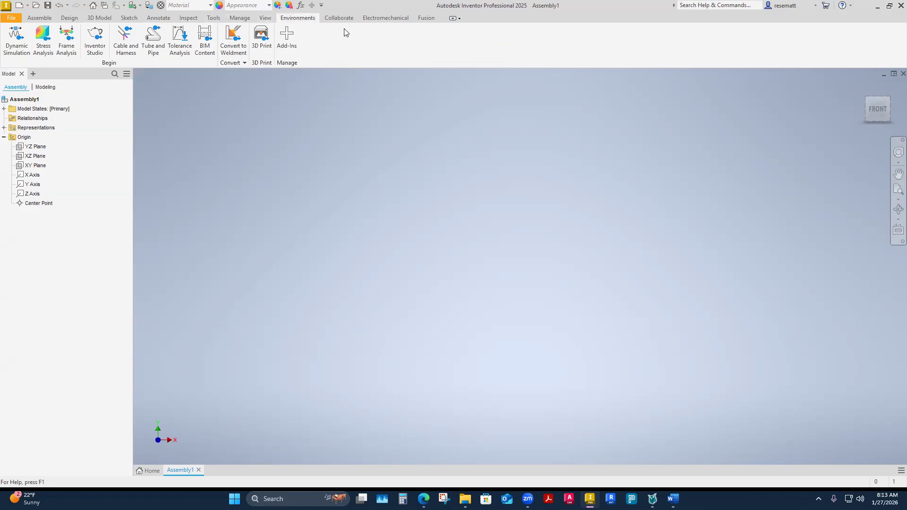
click(333, 19)
click(370, 19)
click(338, 18)
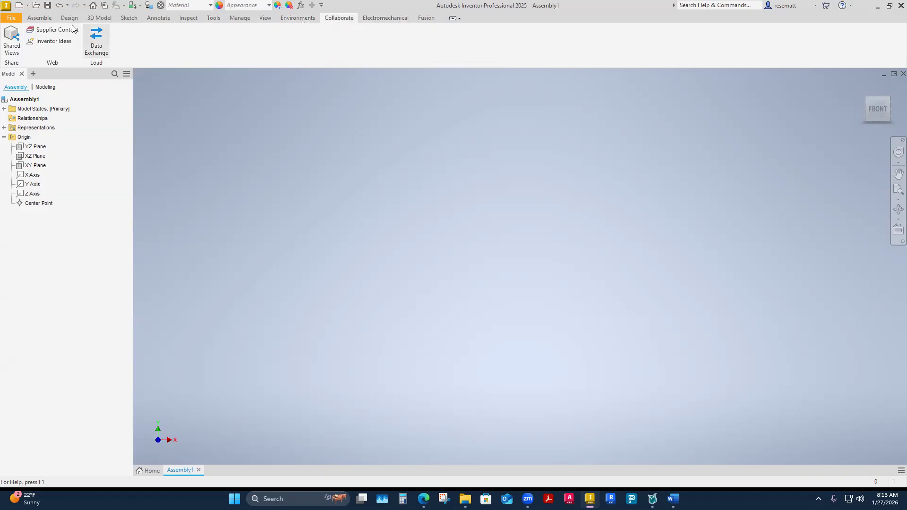
click(40, 18)
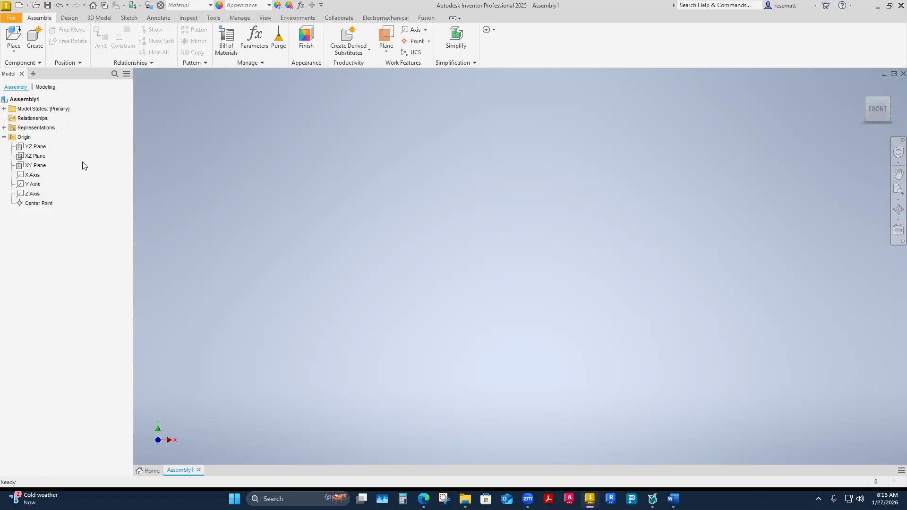
click(14, 51)
click(234, 212)
click(14, 54)
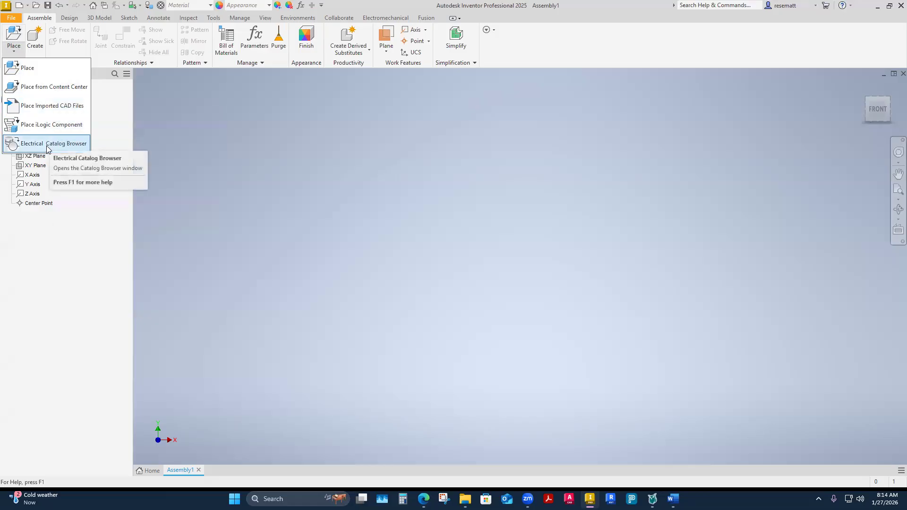
click(199, 173)
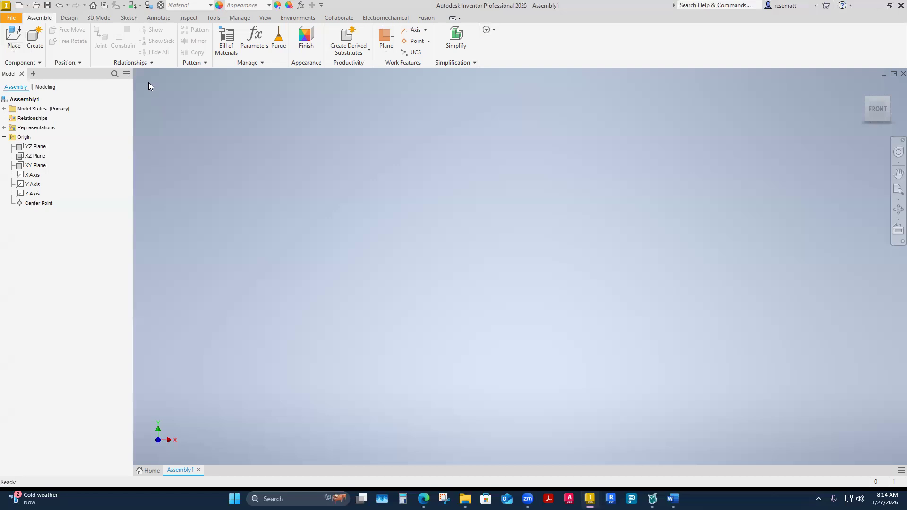
Start placing a component, choosing CADD1122-Ch6Exercise-Part1InClass from the 3-Week 3 folder inside 02.1.1-CADD1122 Lab.
click(18, 52)
click(26, 68)
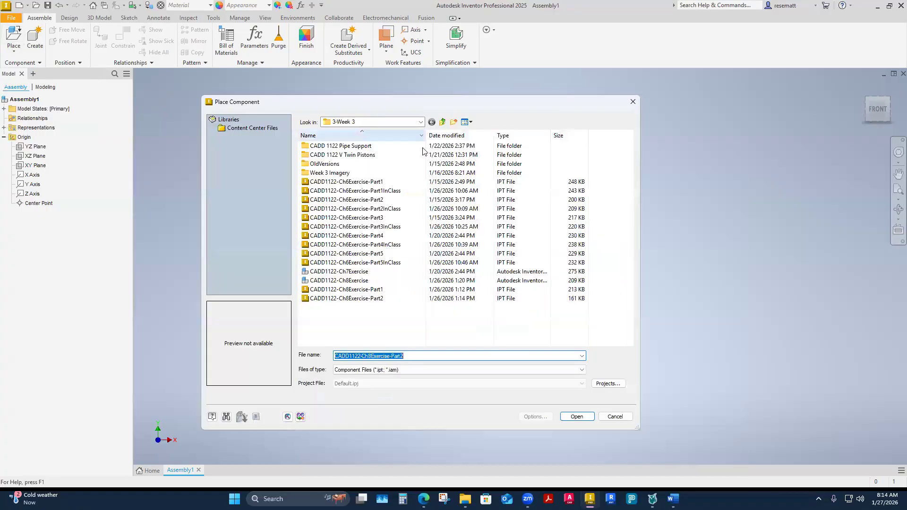
click(443, 122)
click(443, 122)
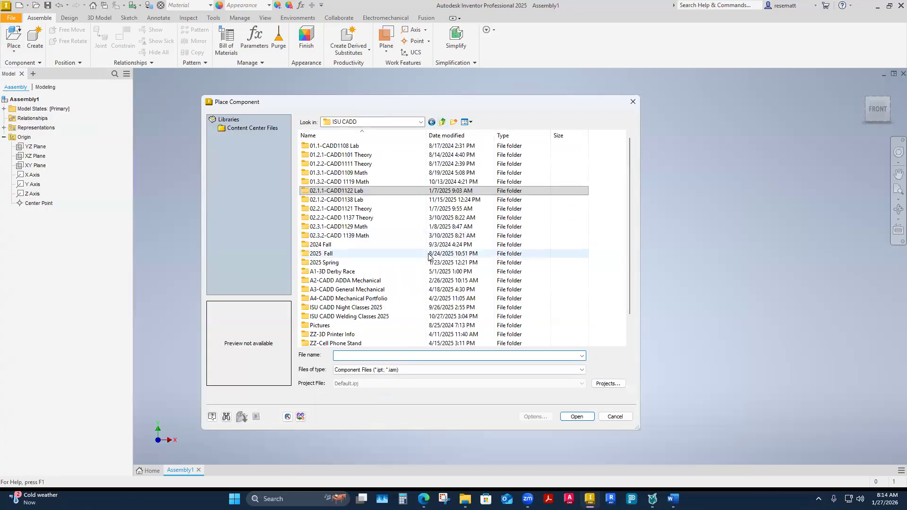
click(443, 123)
double_click(331, 177)
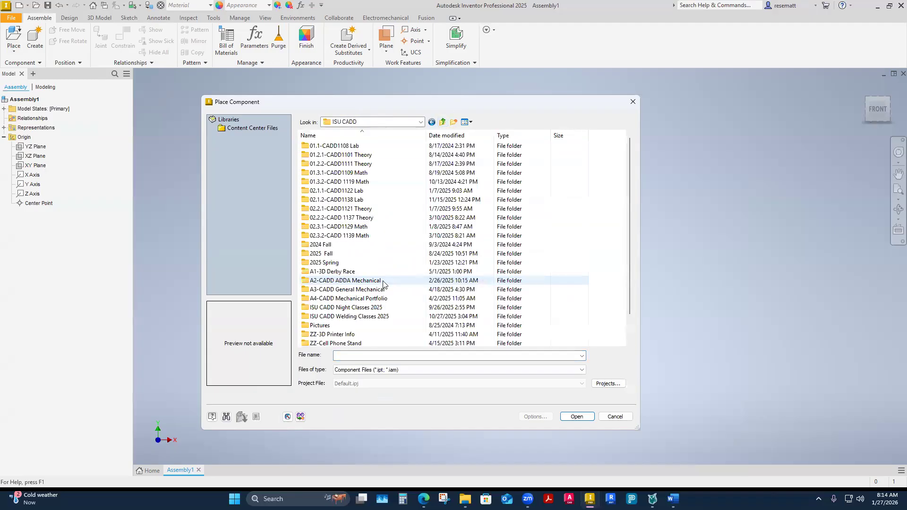
double_click(351, 191)
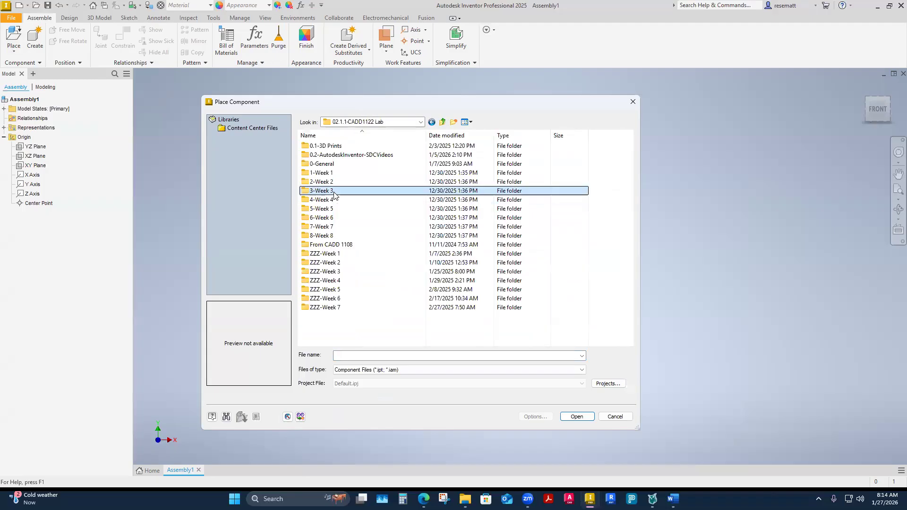
double_click(334, 193)
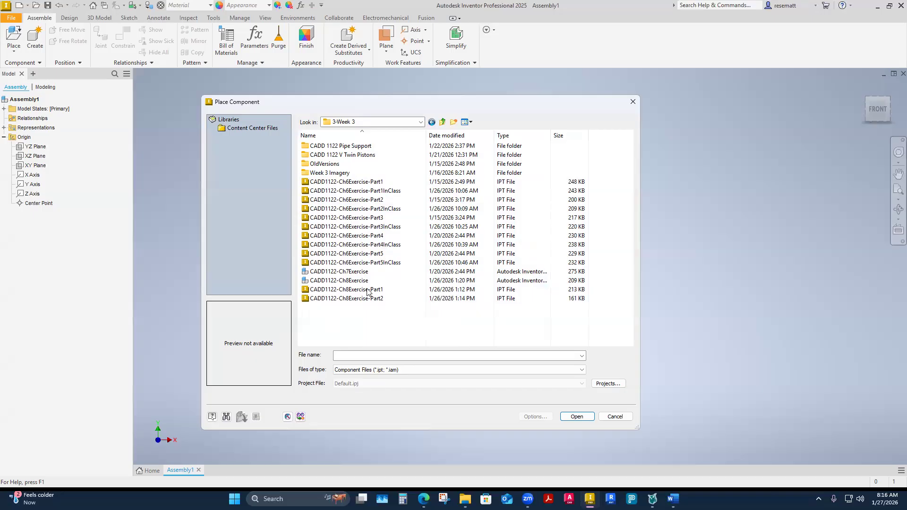
click(384, 191)
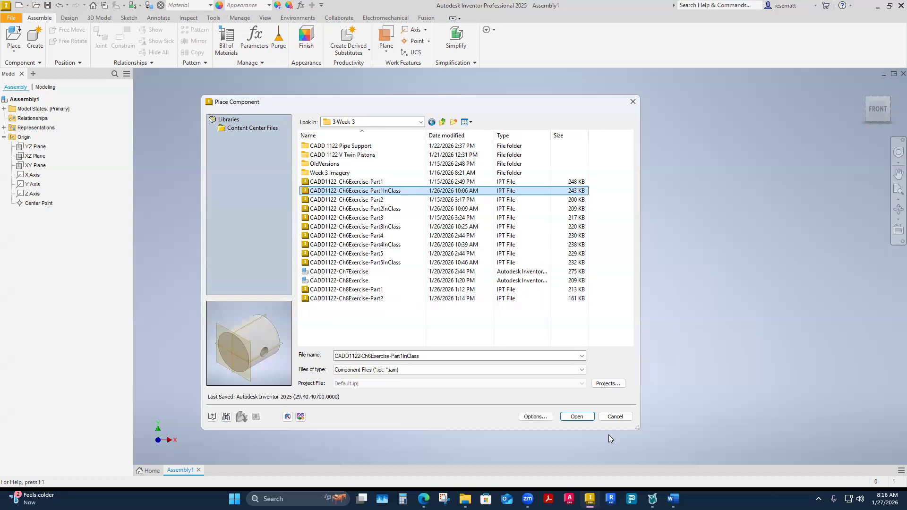
click(577, 417)
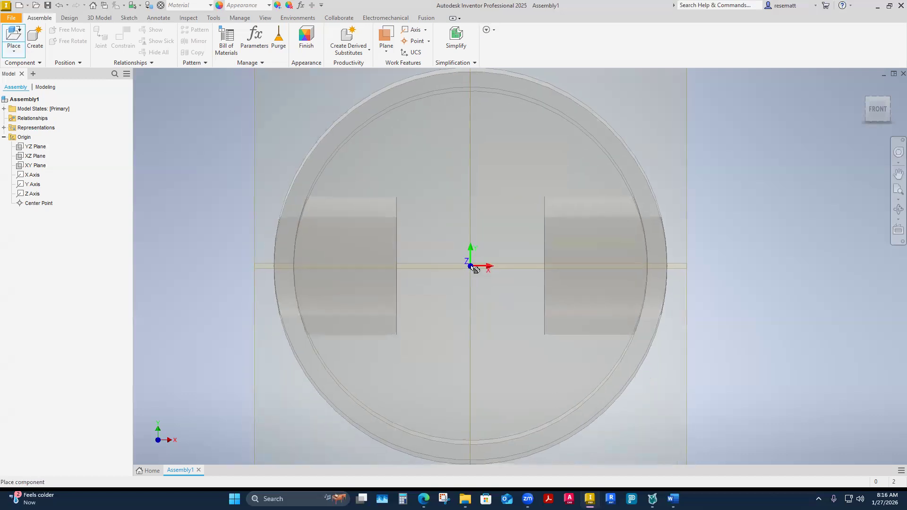
Place one instance of the Part1InClass component in the assembly and end the placement without adding a second one.
scroll(473, 267, up, 5)
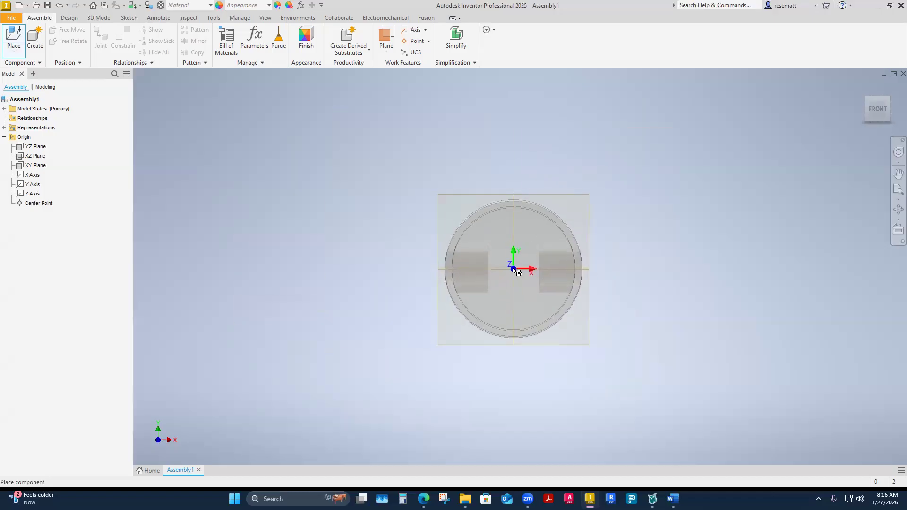
mouse_move(495, 251)
shift+middle_down()
mouse_move(499, 259)
mouse_move(484, 260)
shift+middle_up()
click(451, 298)
click(466, 238)
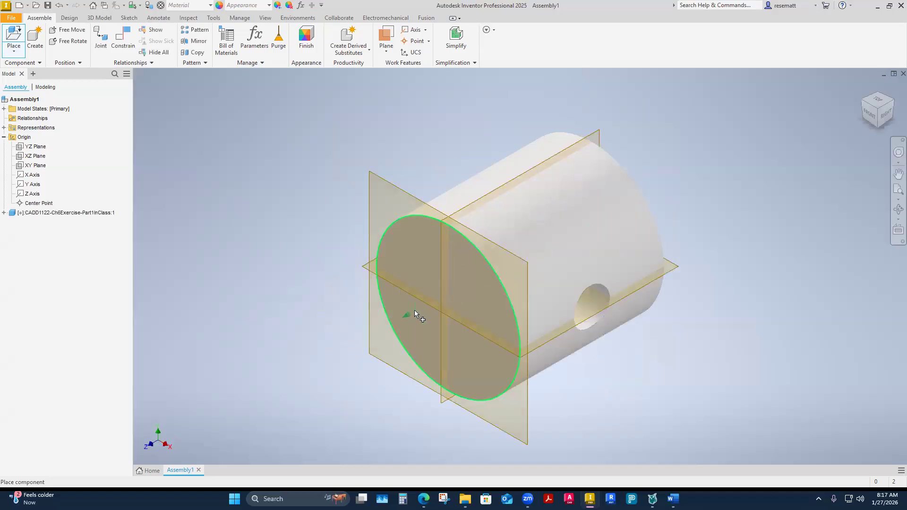
scroll(330, 309, up, 3)
scroll(333, 310, down, 5)
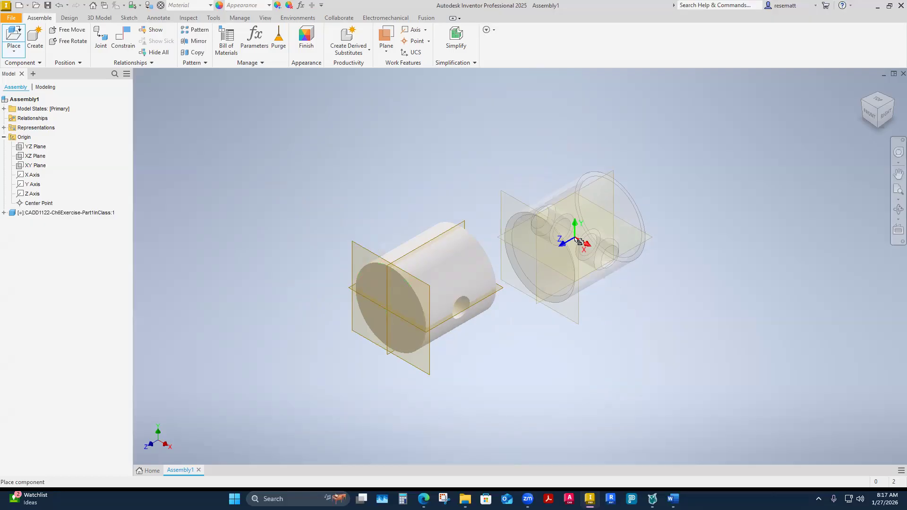
key(Escape)
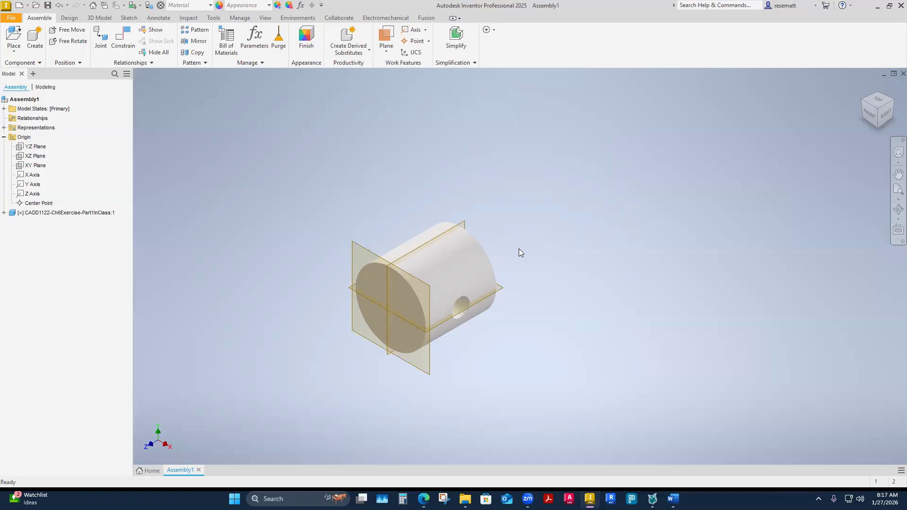
scroll(482, 228, down, 2)
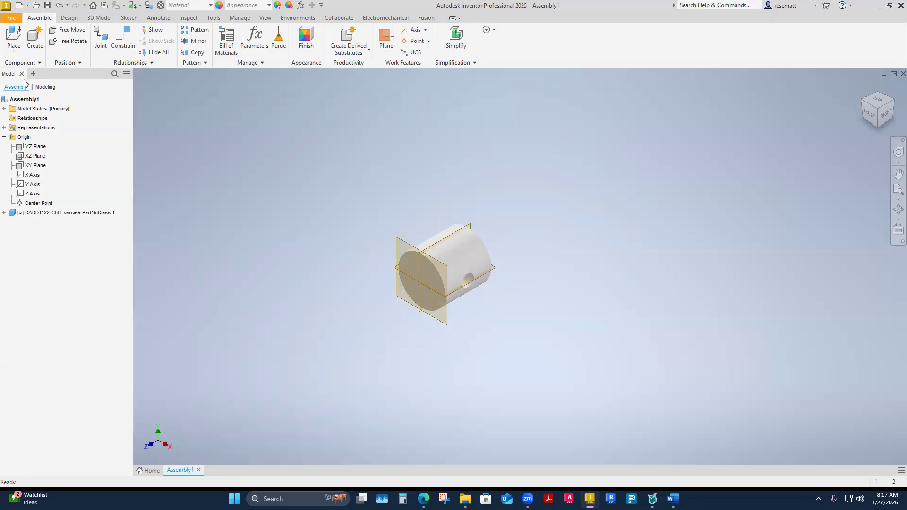
Place one instance of the CADD1122-Ch6Exercise-Part2InClass component above and beside the large cylinder, and end the placement.
click(13, 50)
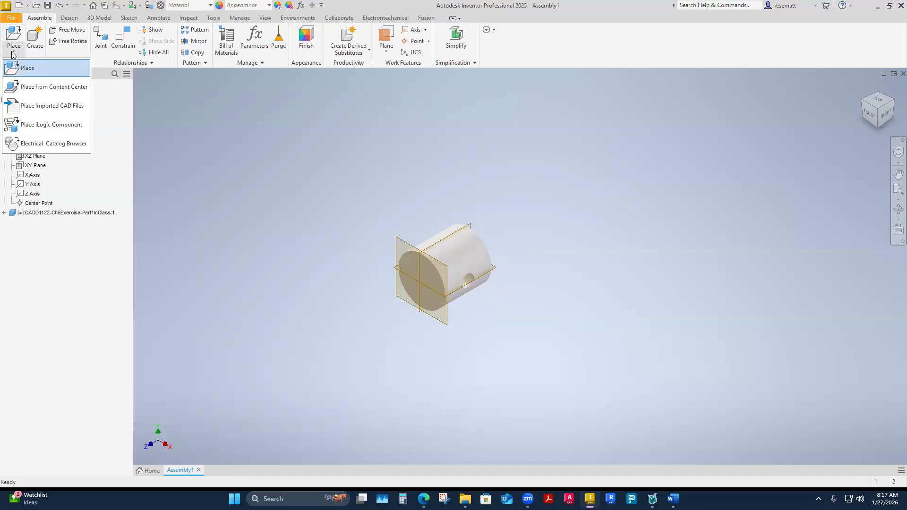
click(24, 70)
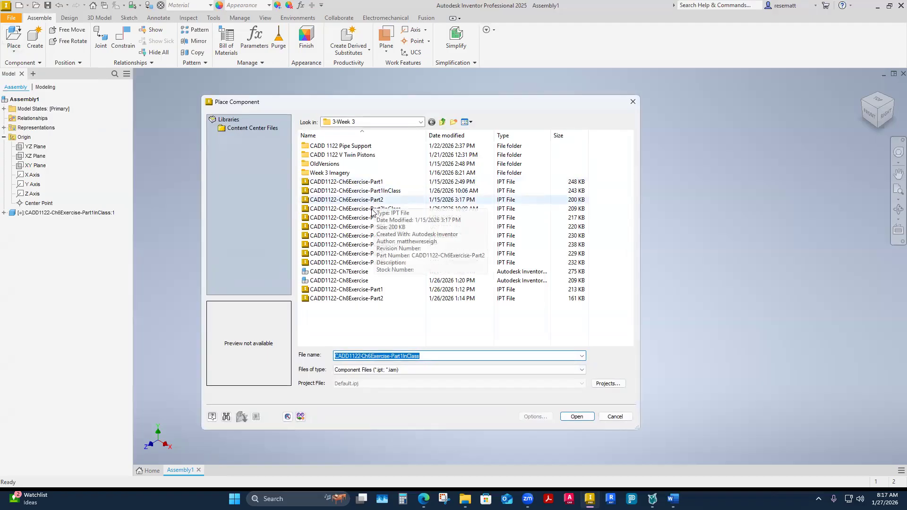
click(392, 209)
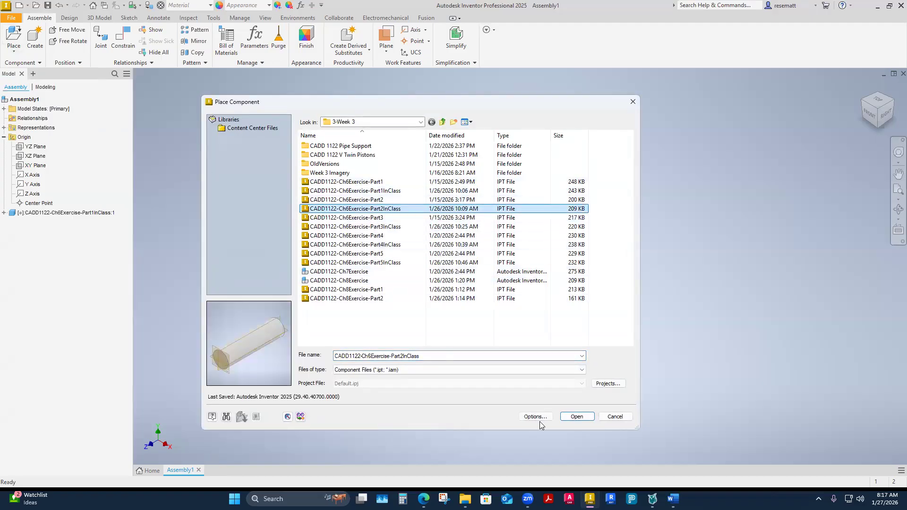
click(577, 417)
click(350, 213)
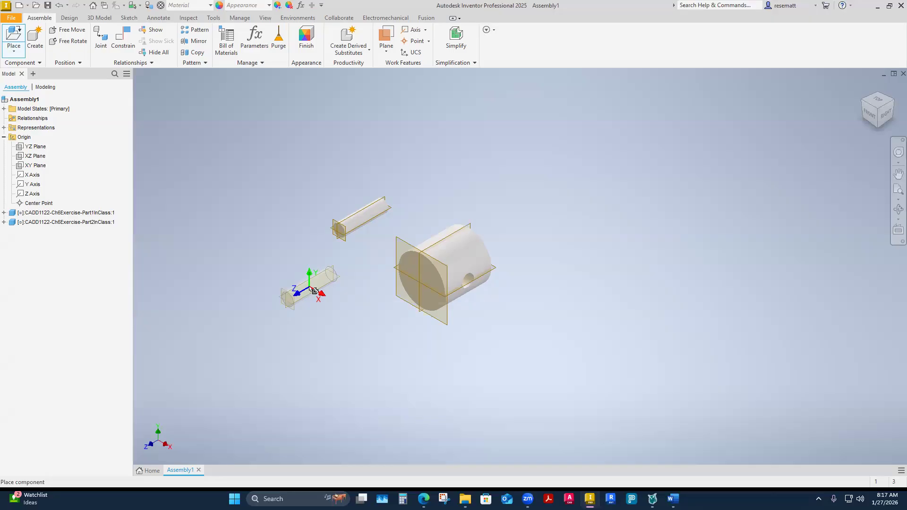
key(Escape)
Place one instance of the CADD1122-Ch6Exercise-Part3InClass component on the far side of the large cylinder from the pin, and end the placement.
click(14, 50)
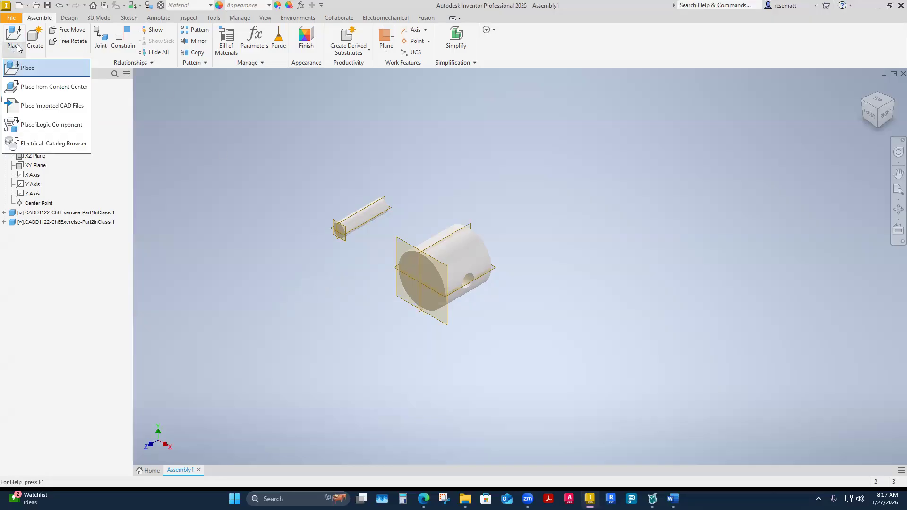
click(42, 75)
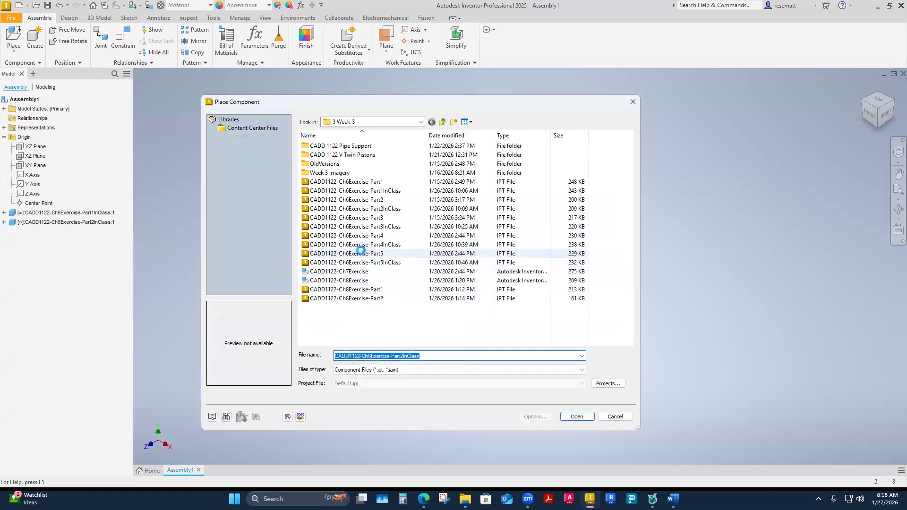
click(350, 226)
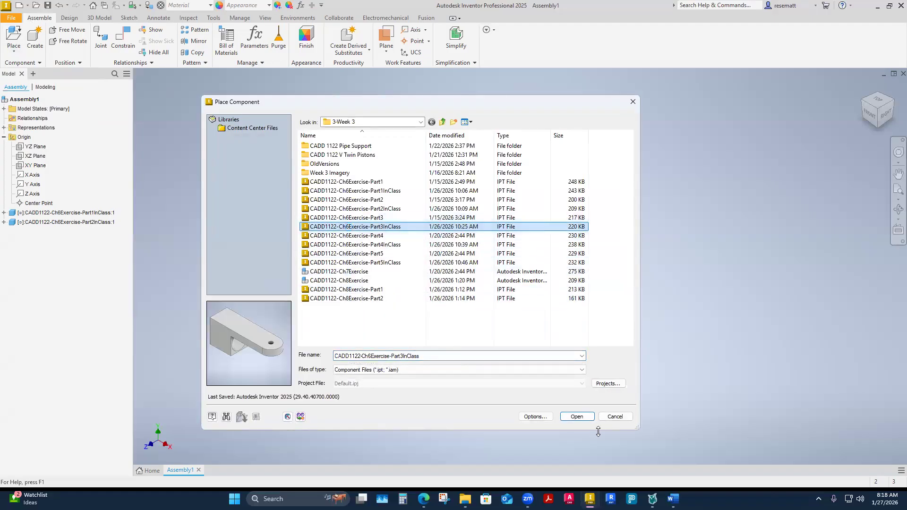
click(577, 416)
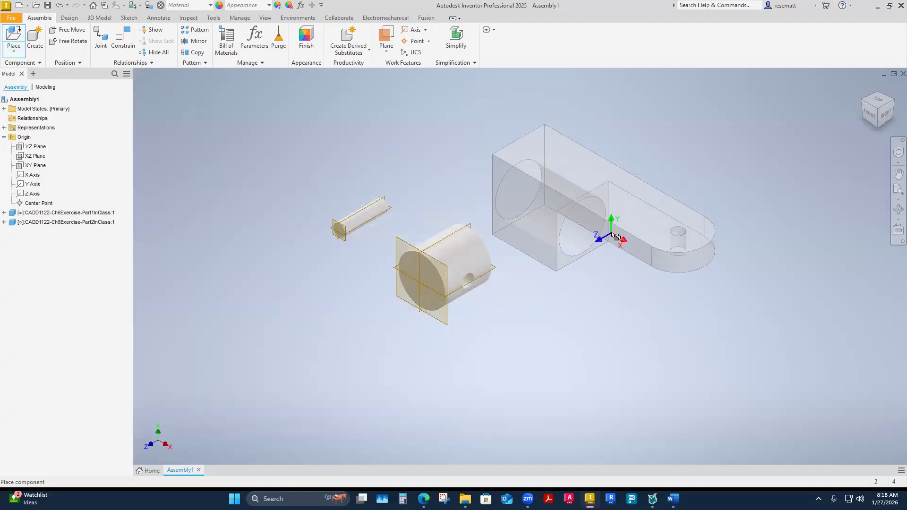
click(617, 230)
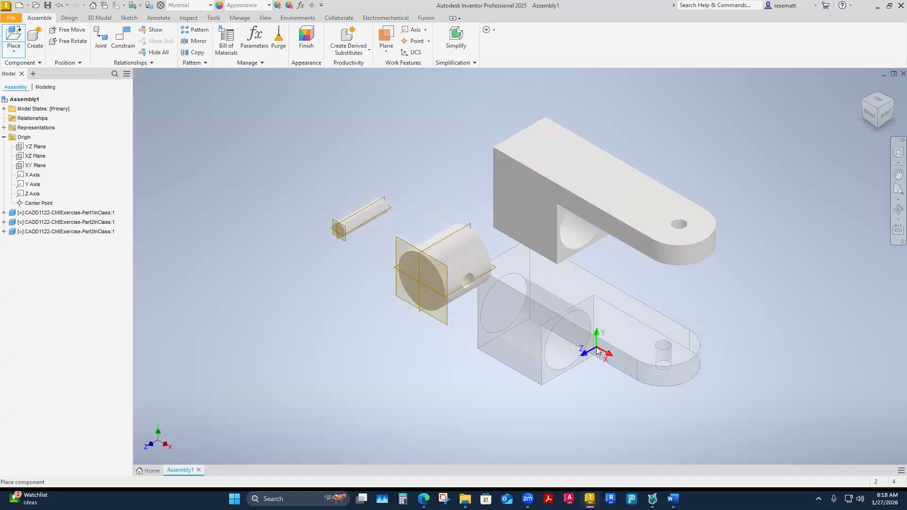
key(Escape)
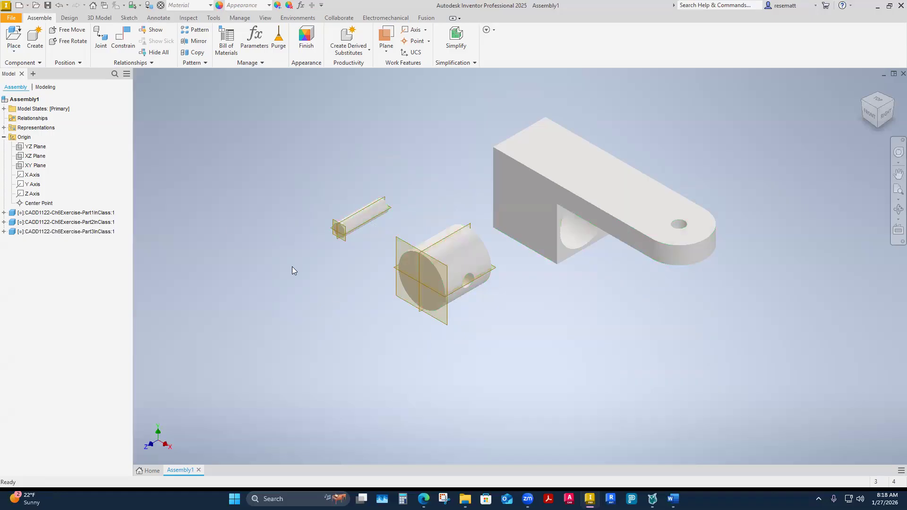
Place one instance of the CADD1122-Ch6Exercise-Part4InClass component below the small pin and end the placement.
click(14, 50)
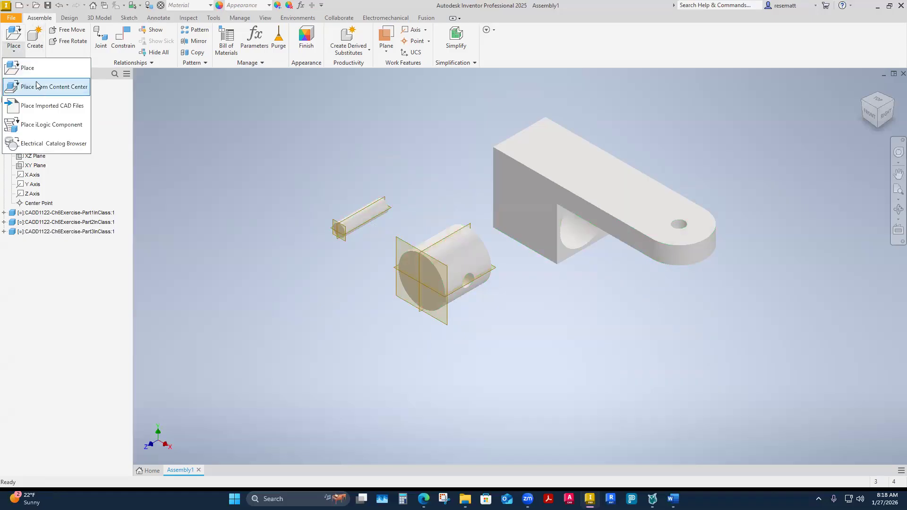
click(27, 68)
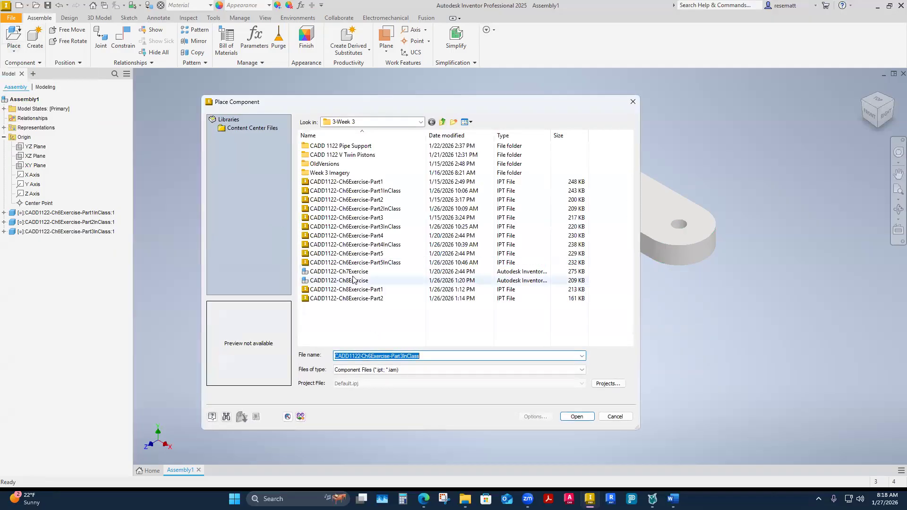
click(373, 245)
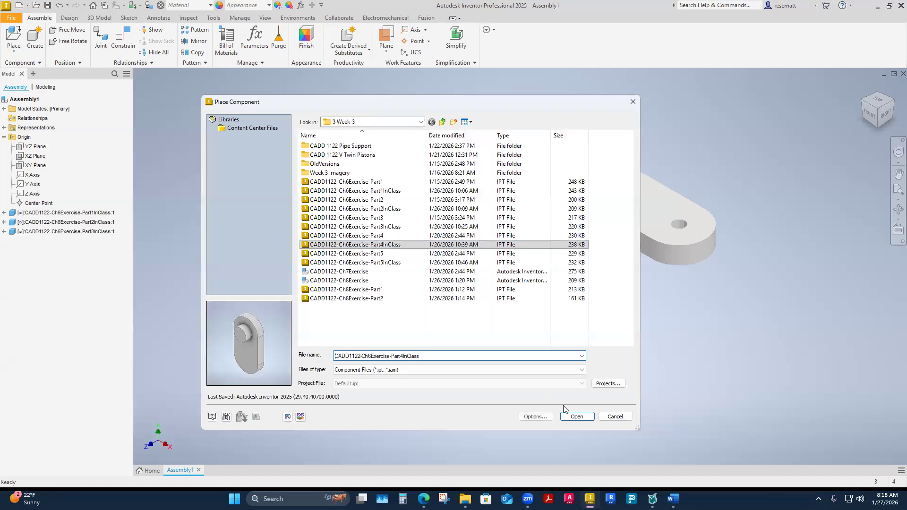
click(576, 417)
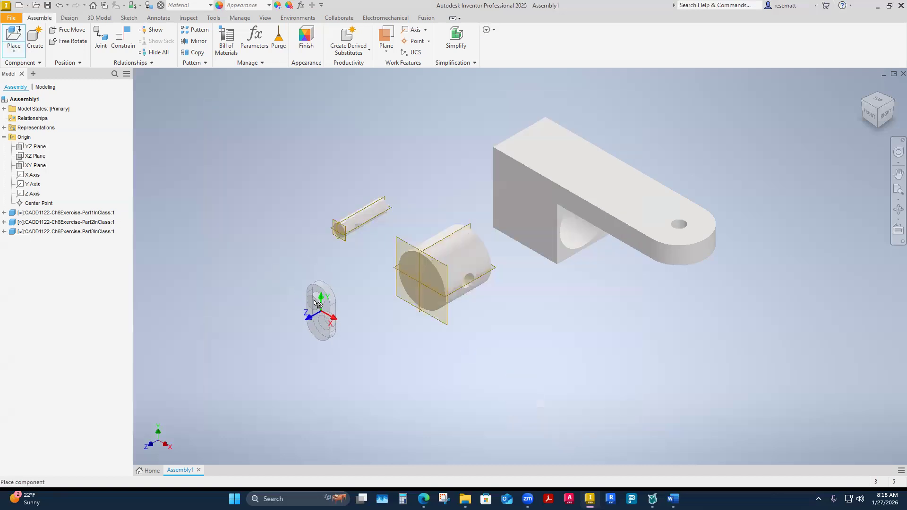
click(322, 290)
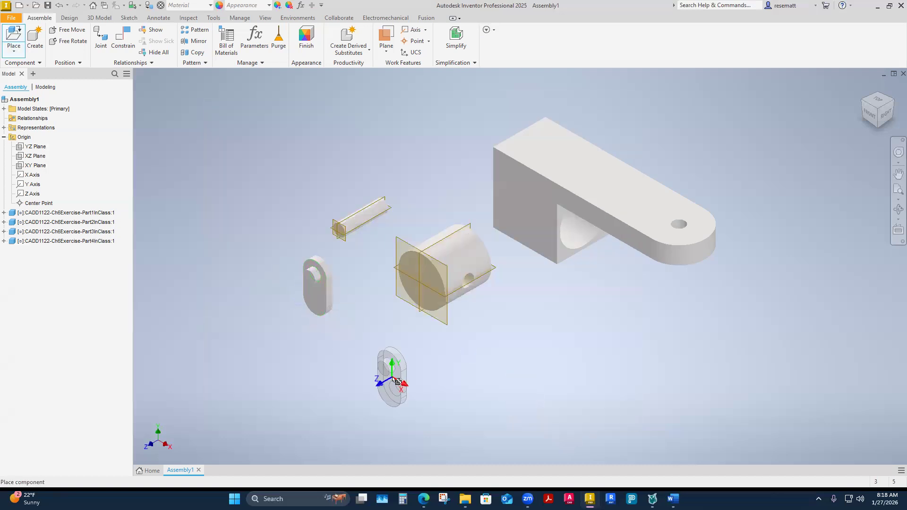
key(Escape)
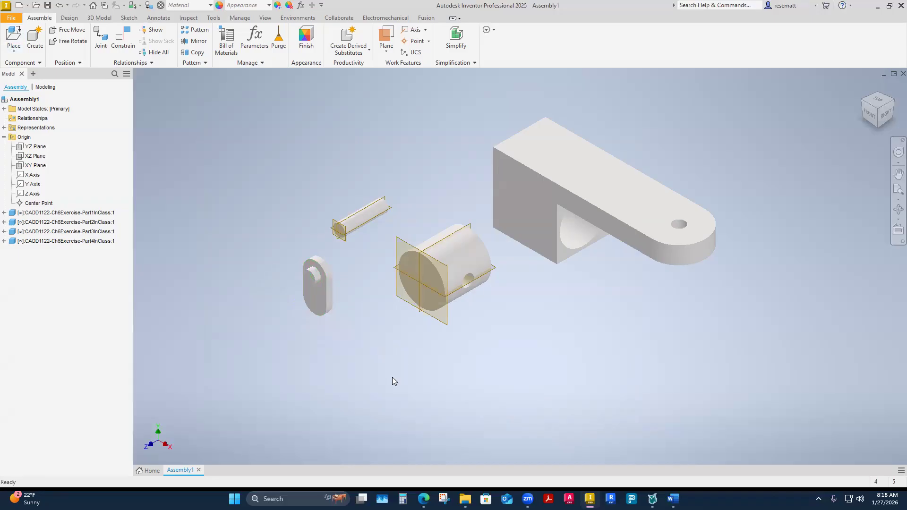
Place one instance of the CADD1122-Ch6Exercise-Part5InClass component above the Part4InClass component.
click(14, 51)
click(19, 67)
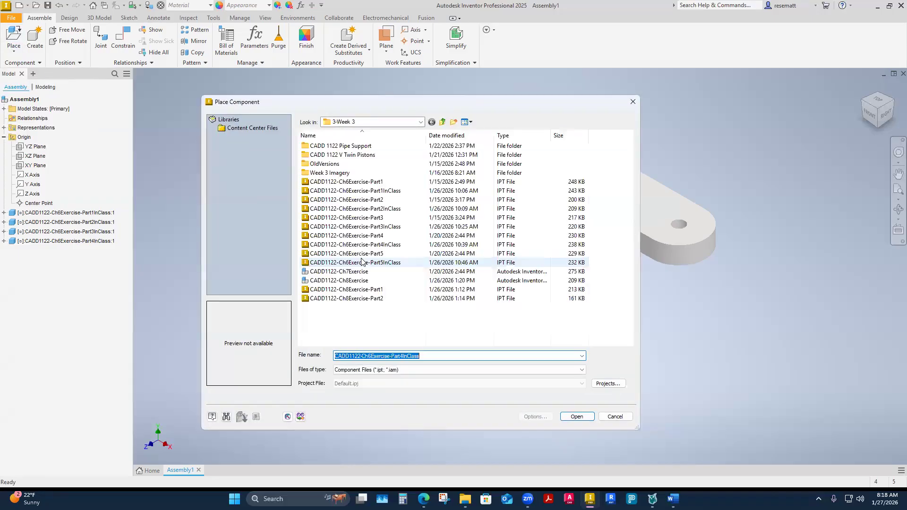
click(362, 263)
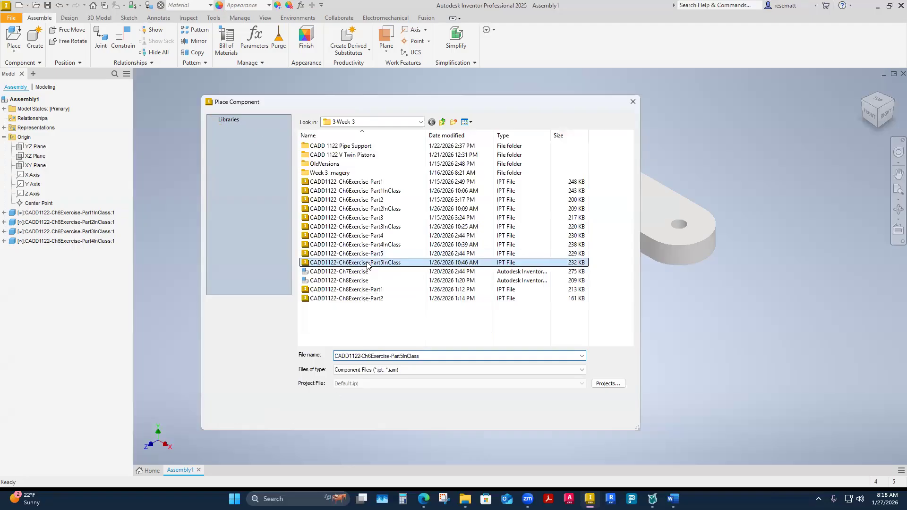
click(577, 416)
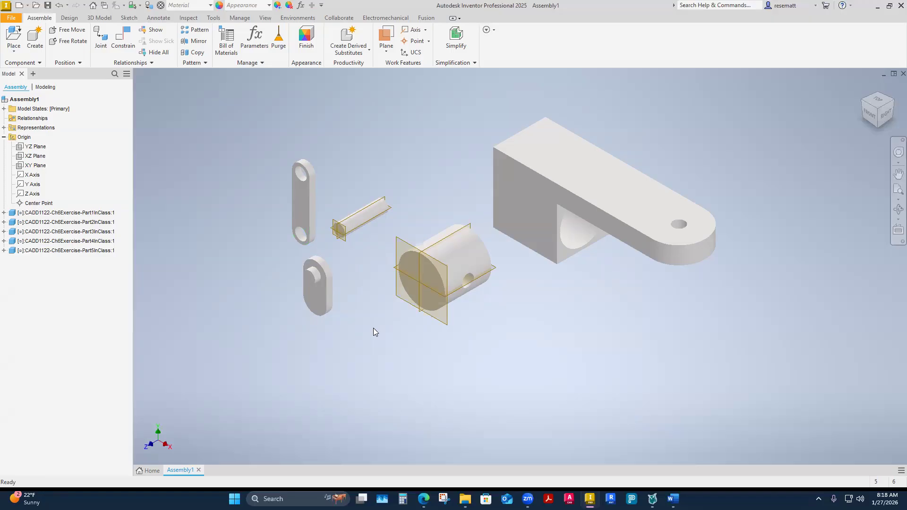
Set the assembly's visual style to Shaded with Edges.
click(264, 17)
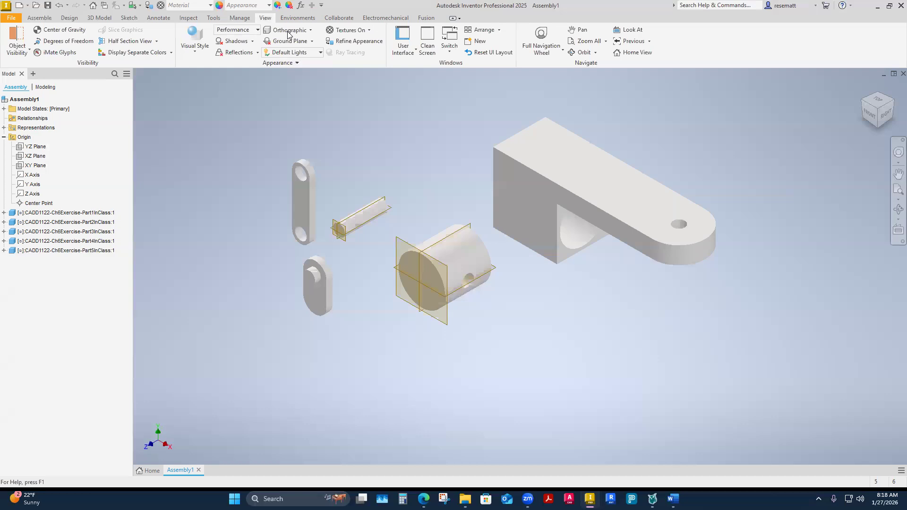
shift+middle_drag(568, 286, 545, 341)
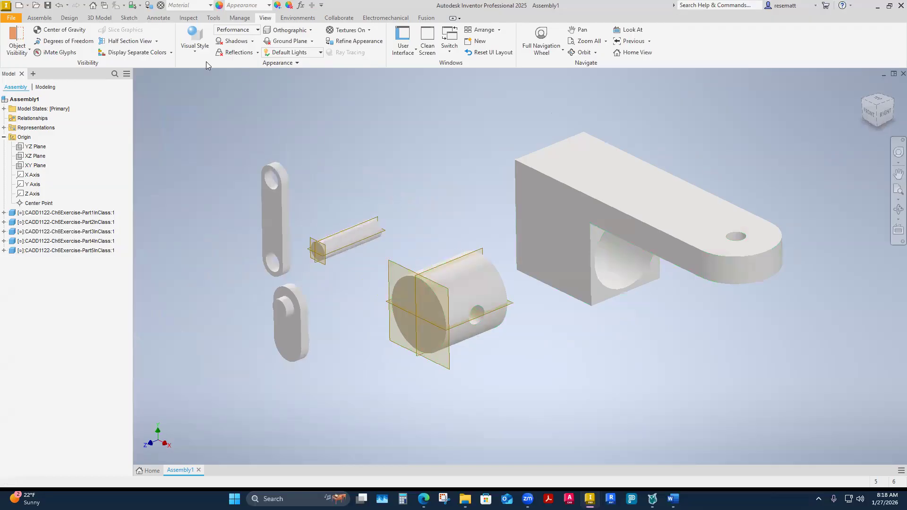
click(195, 51)
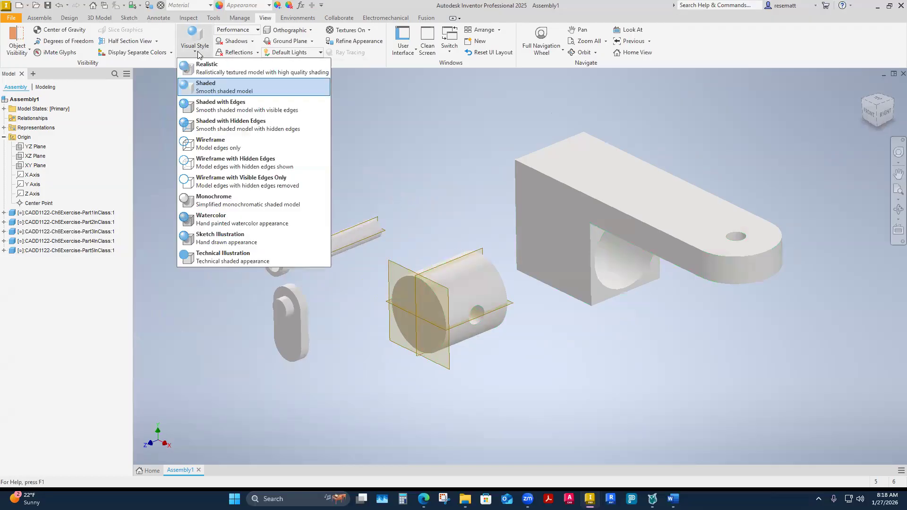
click(214, 113)
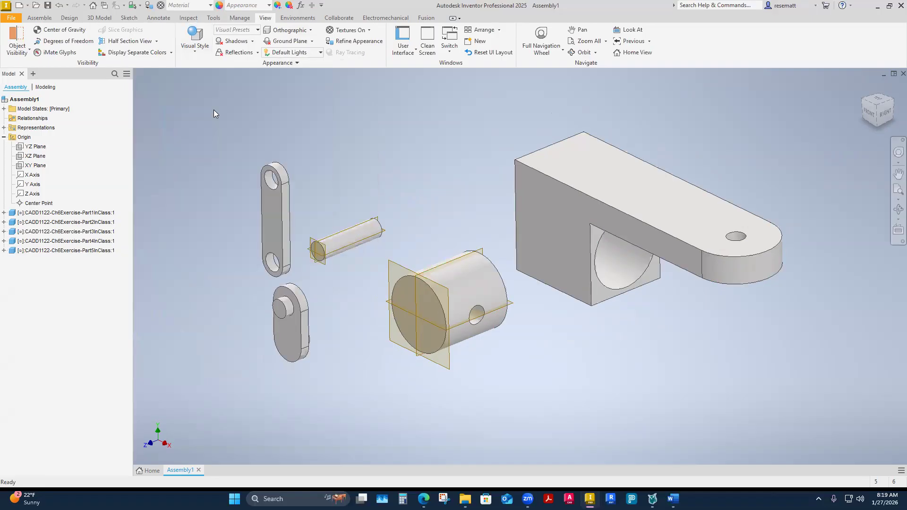
shift+middle_drag(214, 106, 214, 105)
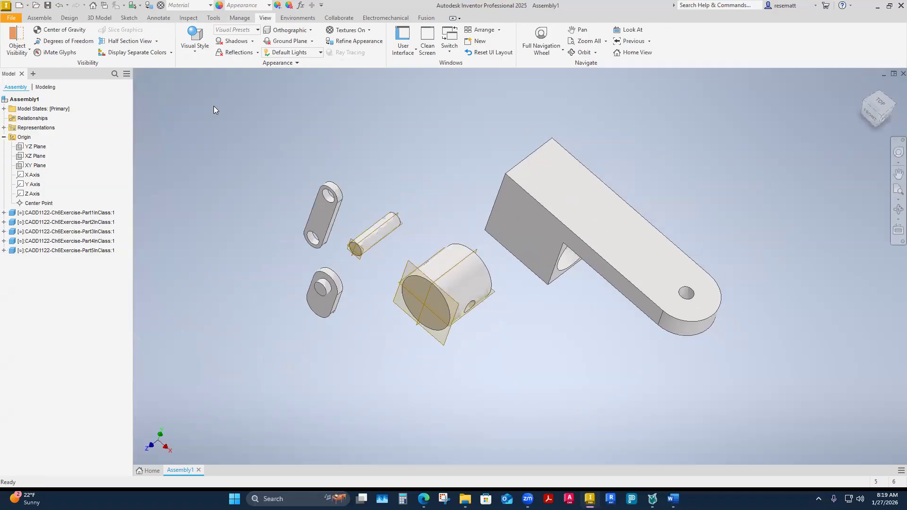
View the General settings in the Application Options and close them without changing anything.
click(11, 17)
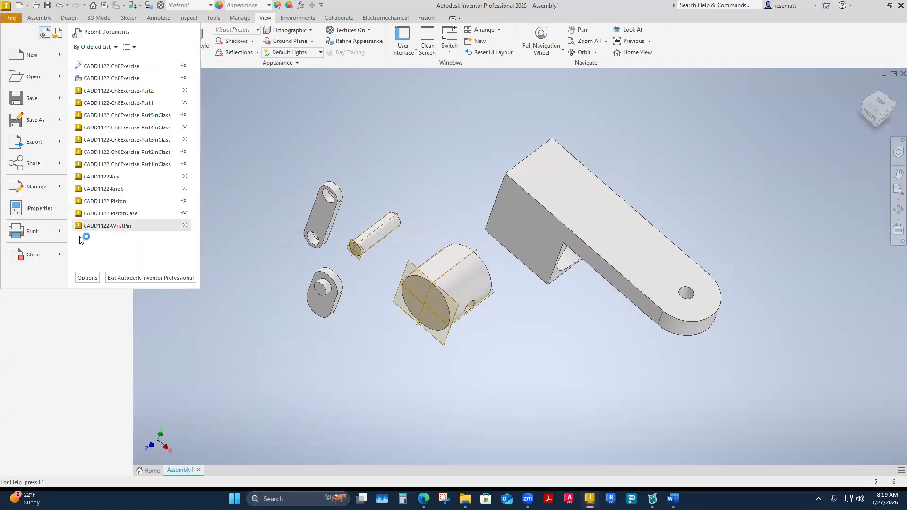
click(92, 279)
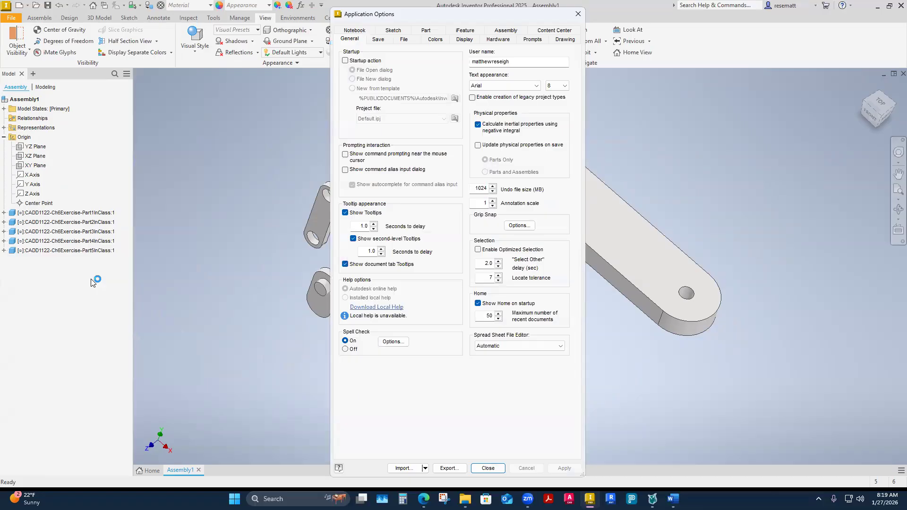
click(577, 14)
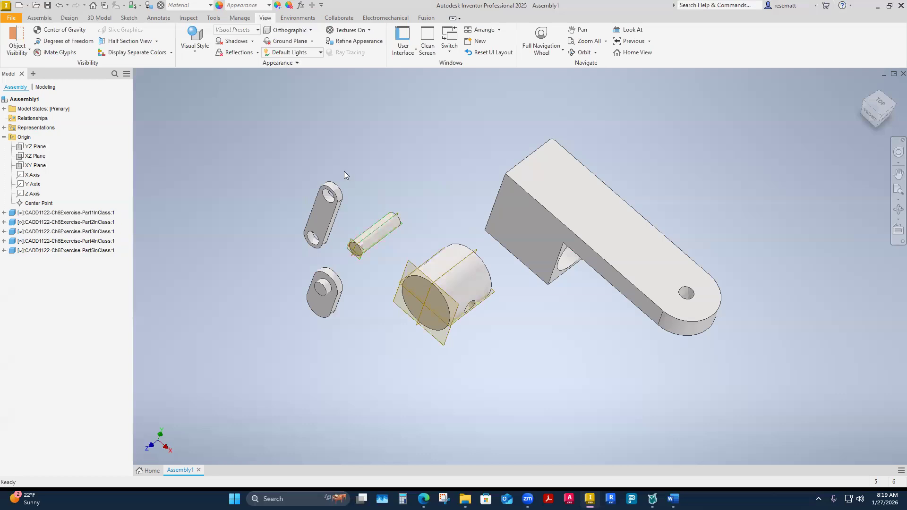
Review the list of visual styles and reapply Shaded with Edges to the assembly.
click(195, 44)
click(450, 157)
shift+middle_drag(450, 157, 427, 208)
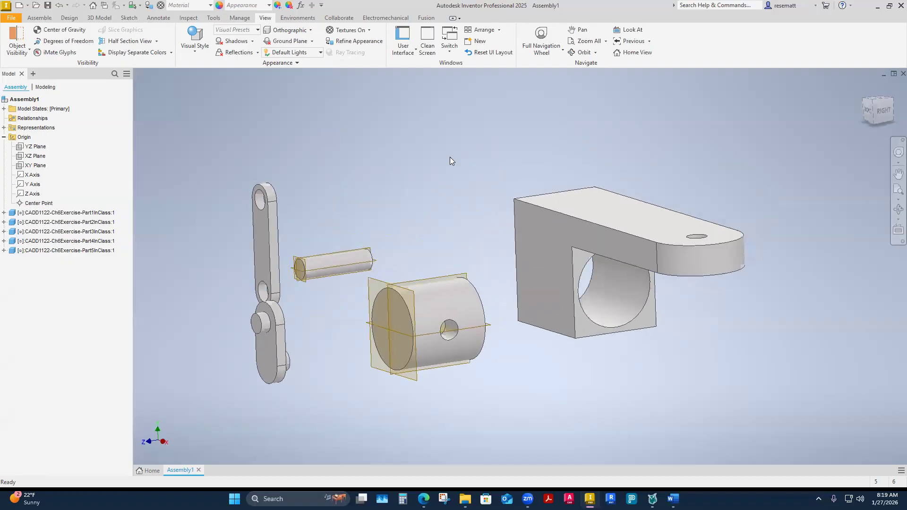
click(195, 43)
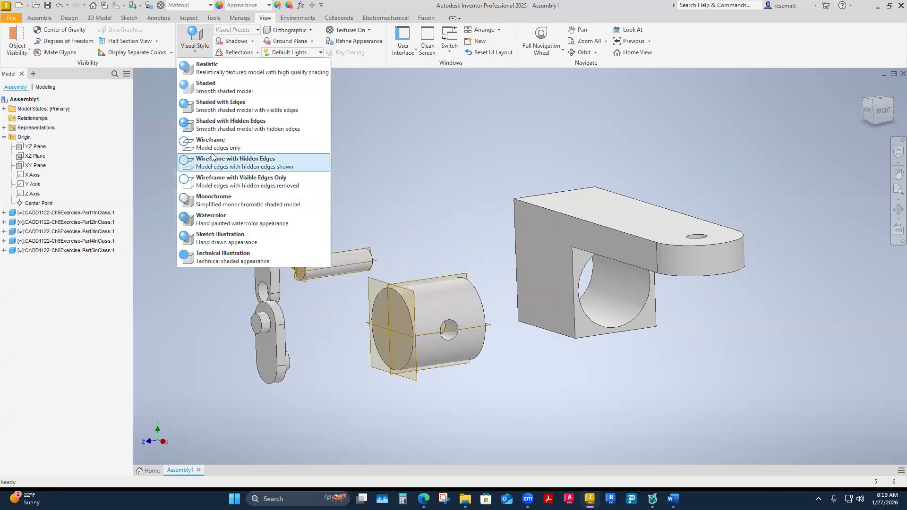
click(221, 105)
shift+middle_drag(461, 172, 318, 398)
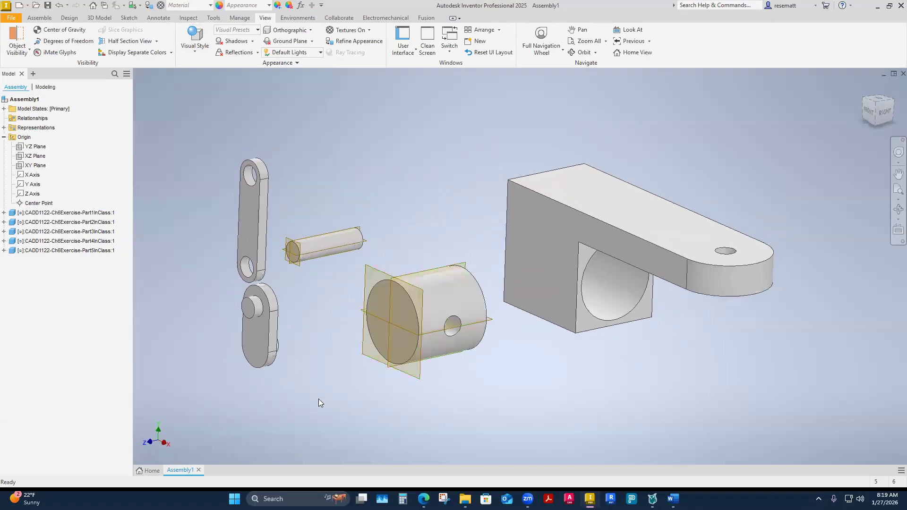
scroll(318, 399, down, 1)
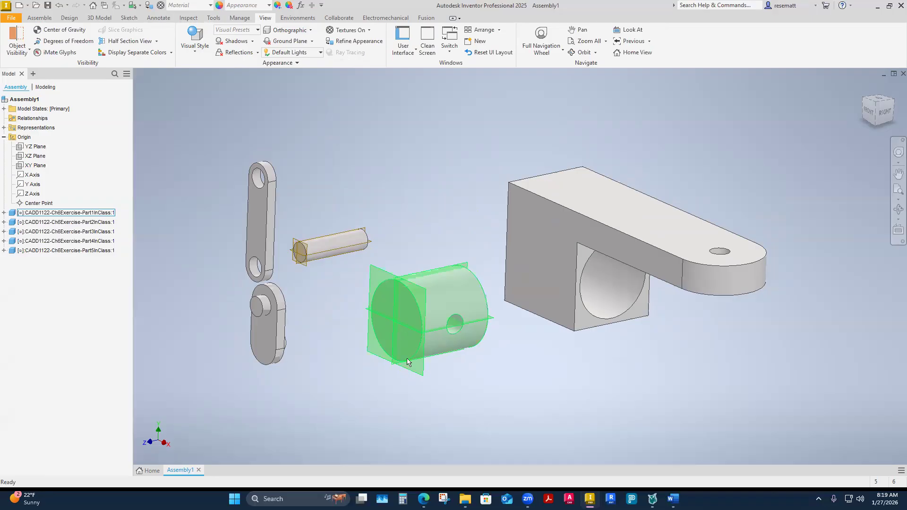
shift+middle_drag(409, 336, 424, 328)
scroll(424, 328, down, 1)
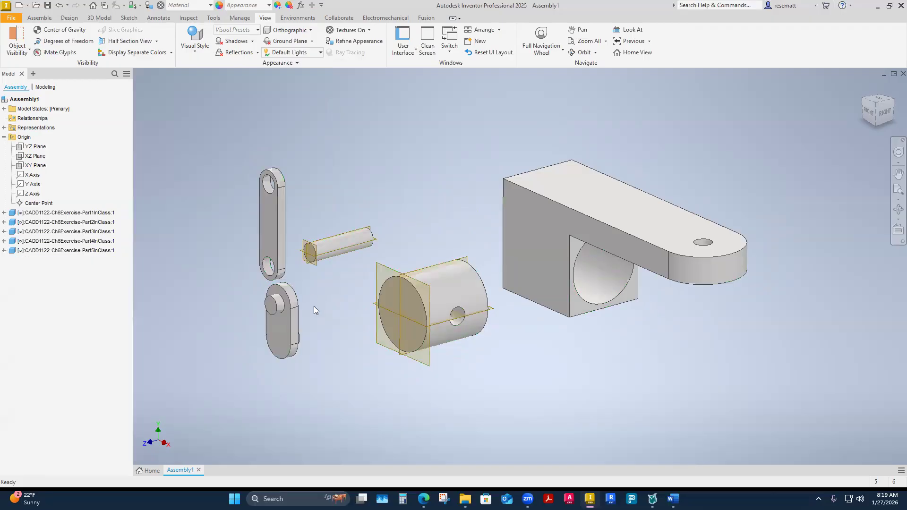
Review the commands available for the Part5InClass link, open it for in-place editing, and select it in the assembly.
right_click(278, 240)
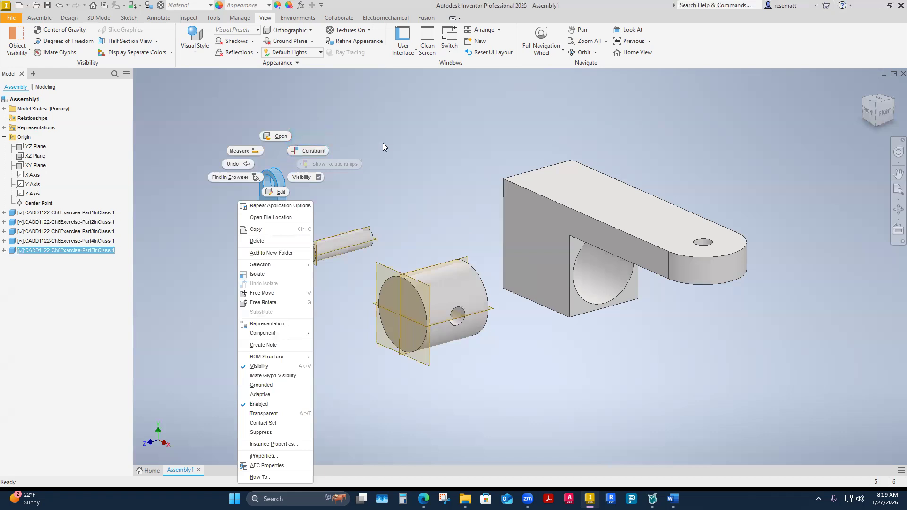
click(425, 134)
double_click(275, 219)
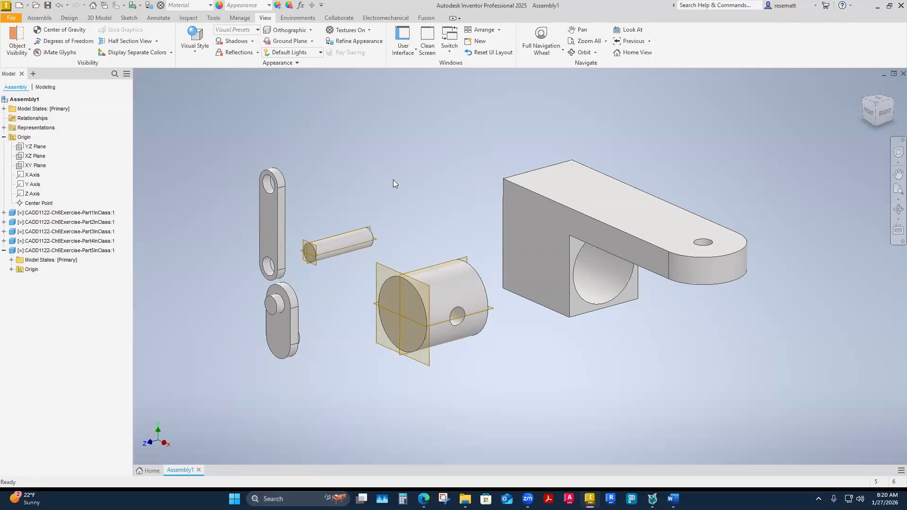
click(274, 216)
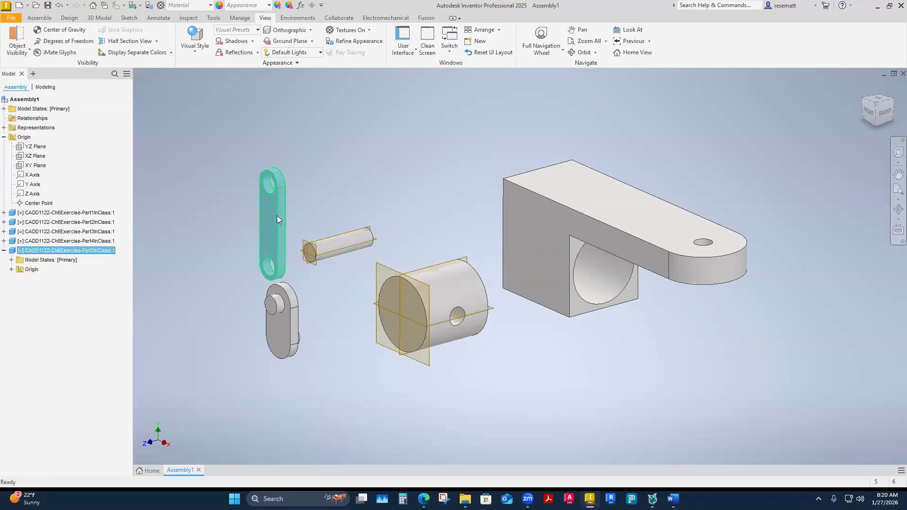
right_click(277, 216)
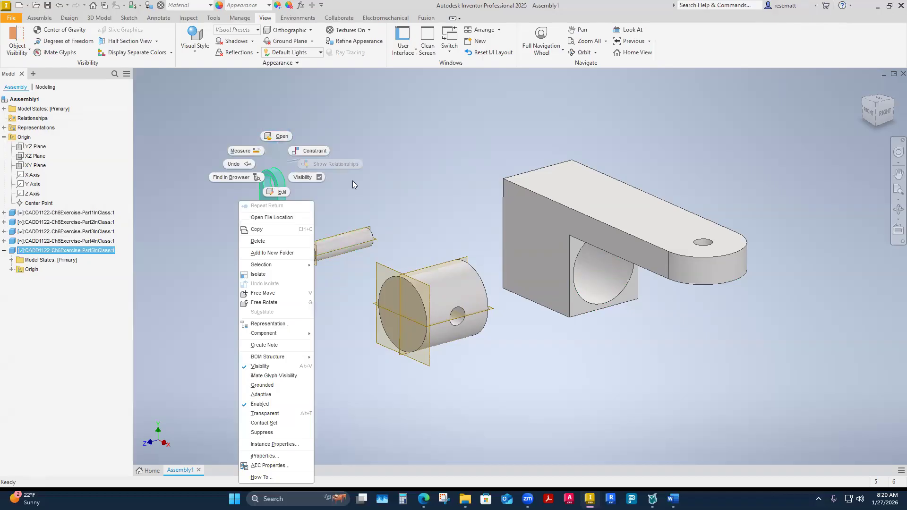
click(408, 200)
click(408, 199)
Open the Part2InClass pin from the assembly in its own part window.
click(329, 249)
right_click(328, 246)
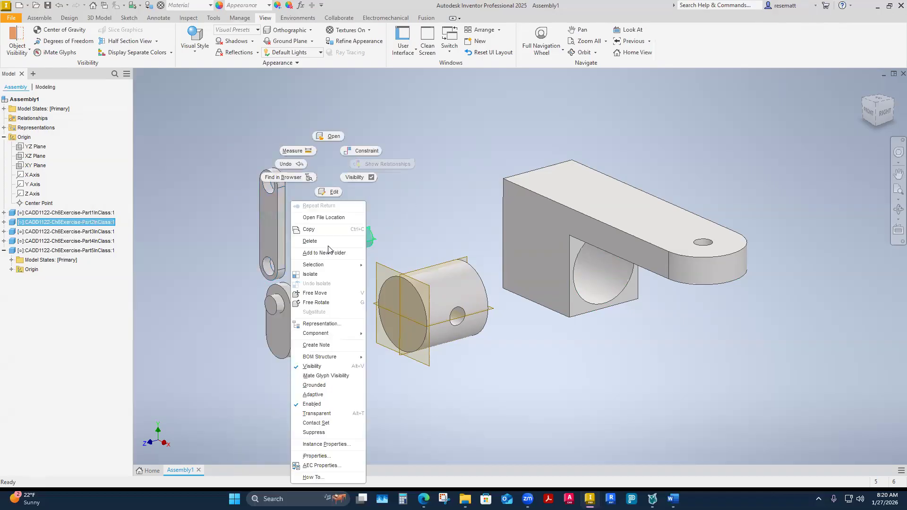
click(327, 134)
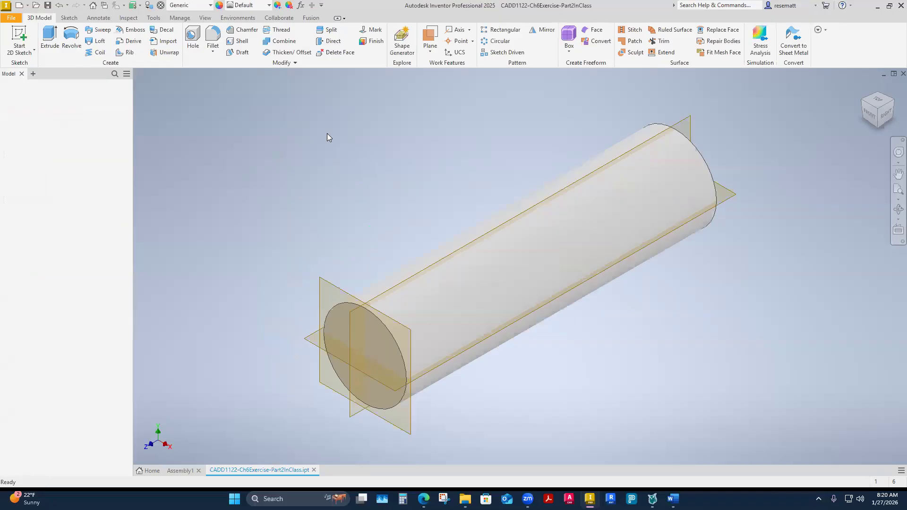
Hide the pin's YZ, XZ and XY origin planes in its part file and return to Assembly1.
click(4, 122)
click(34, 132)
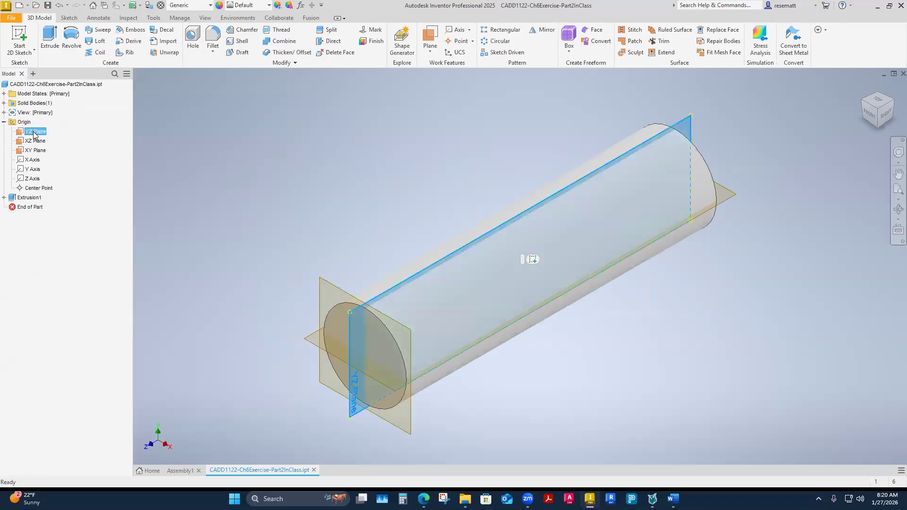
shift+click(34, 150)
right_click(34, 152)
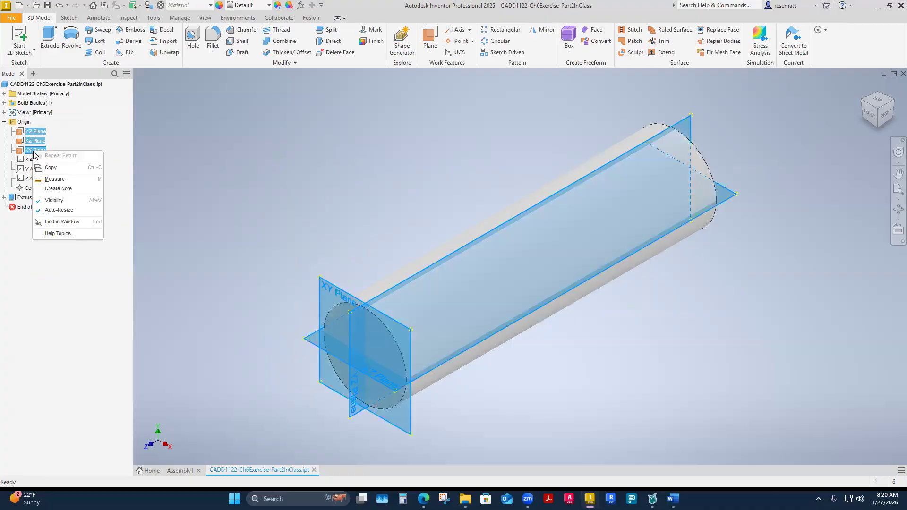
click(54, 201)
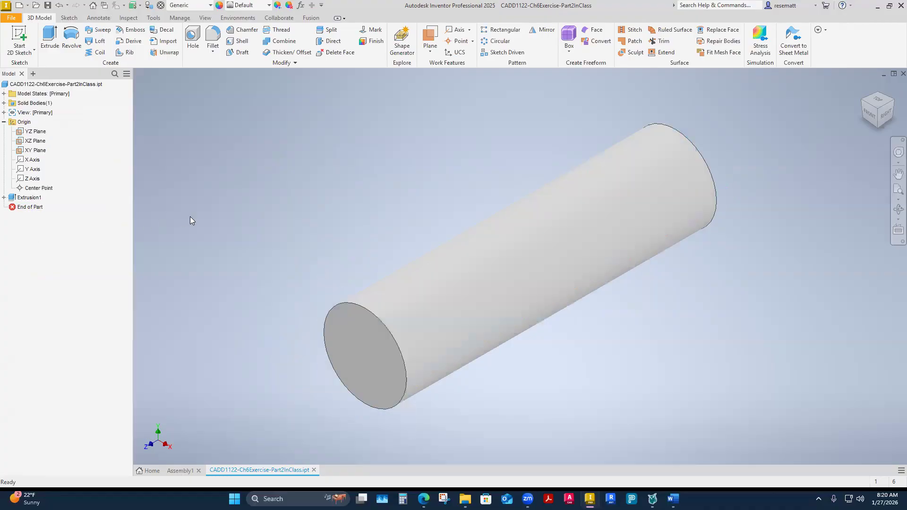
click(179, 471)
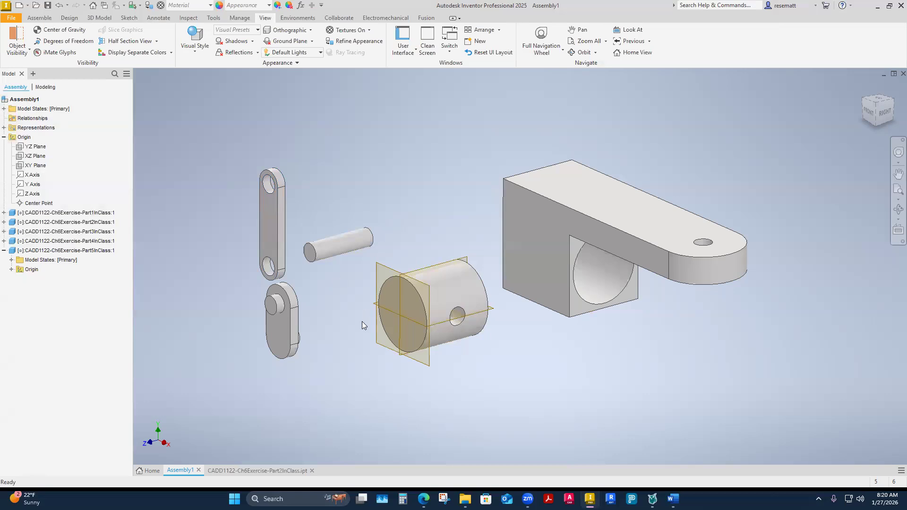
click(453, 298)
right_click(453, 298)
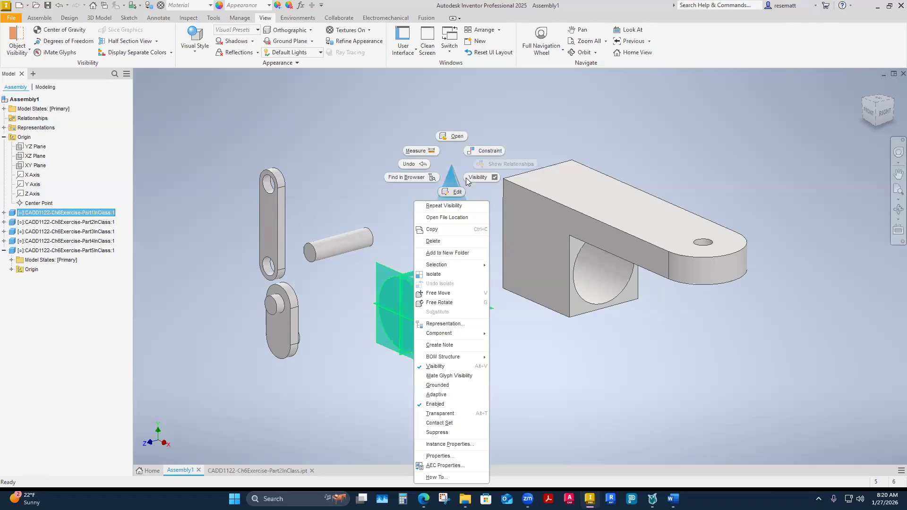
click(334, 292)
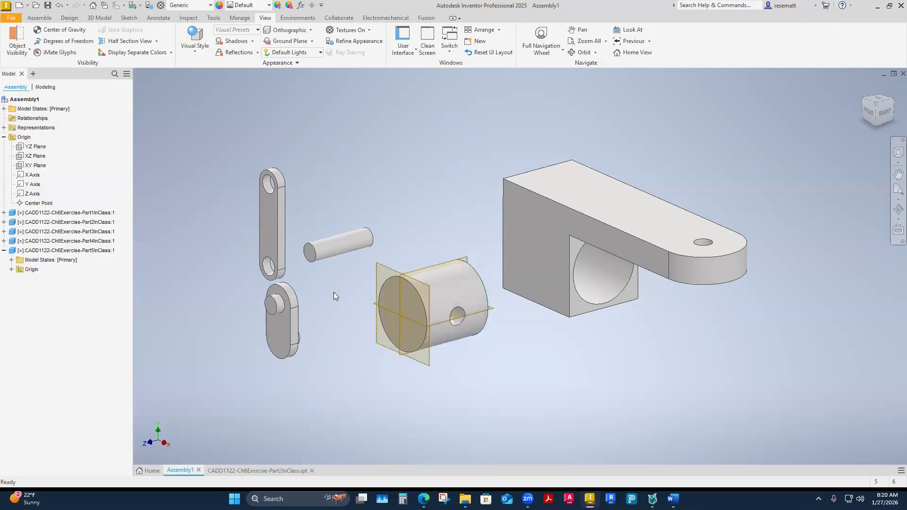
Hide the YZ, XZ and XY origin planes of the Part1InClass cylinder from within the assembly.
click(448, 321)
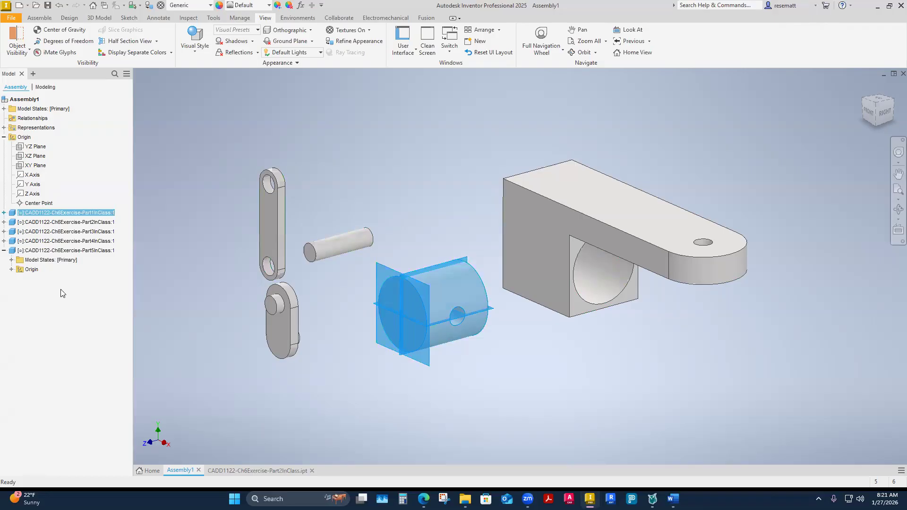
click(4, 213)
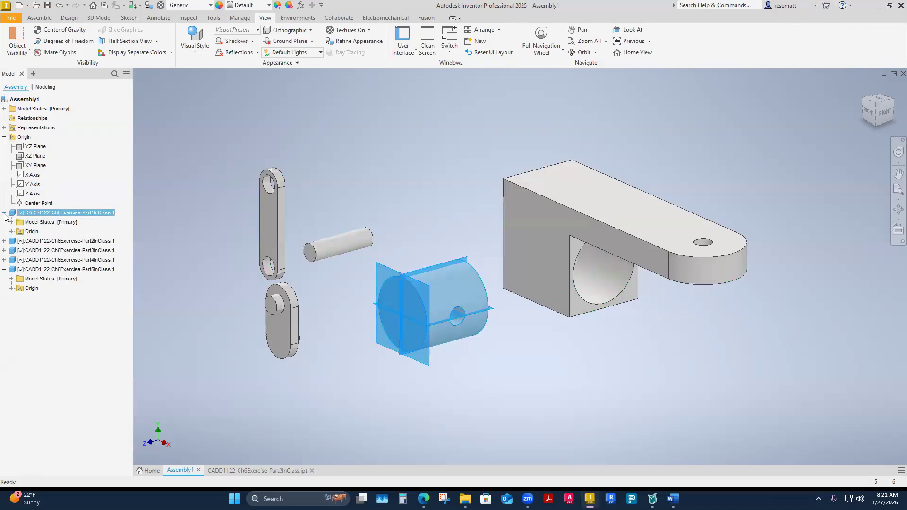
click(12, 231)
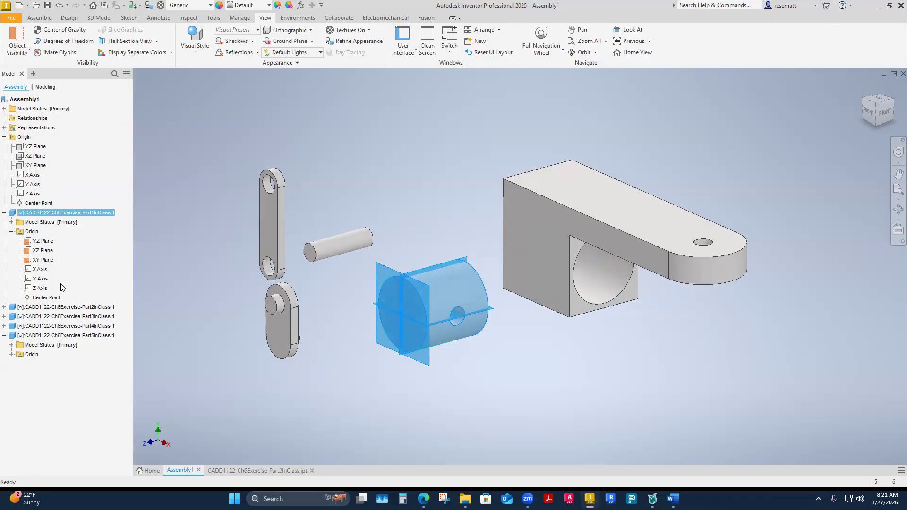
click(12, 222)
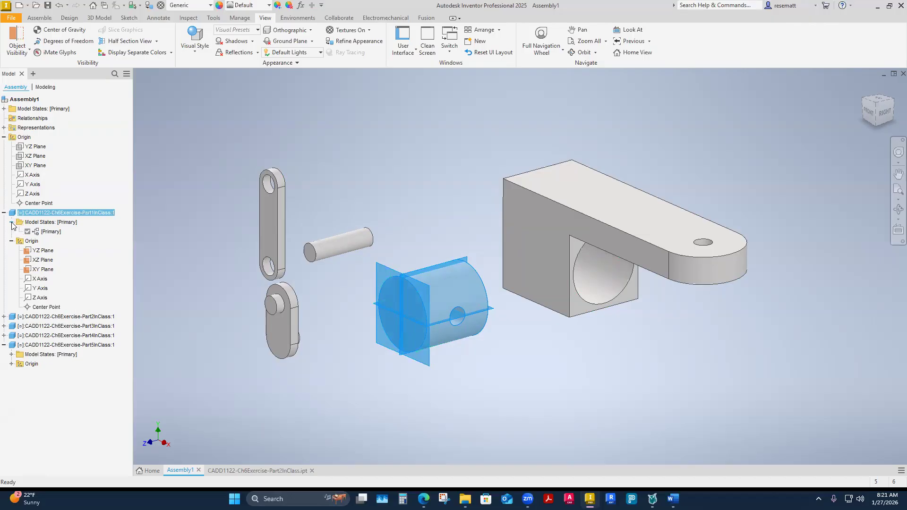
click(11, 223)
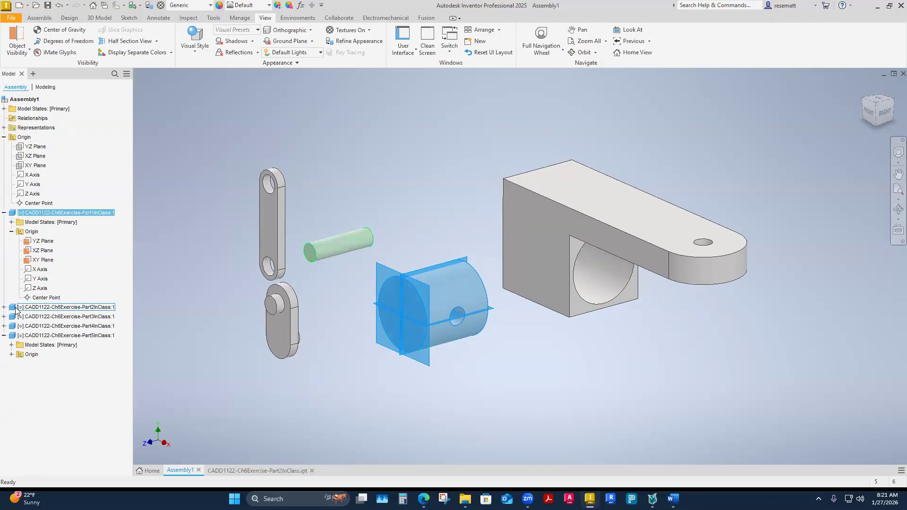
click(38, 246)
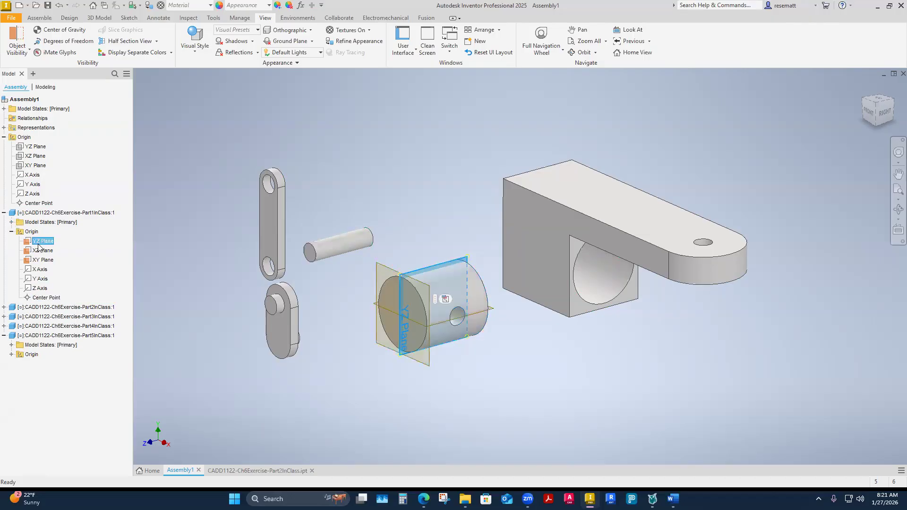
shift+click(40, 260)
right_click(39, 260)
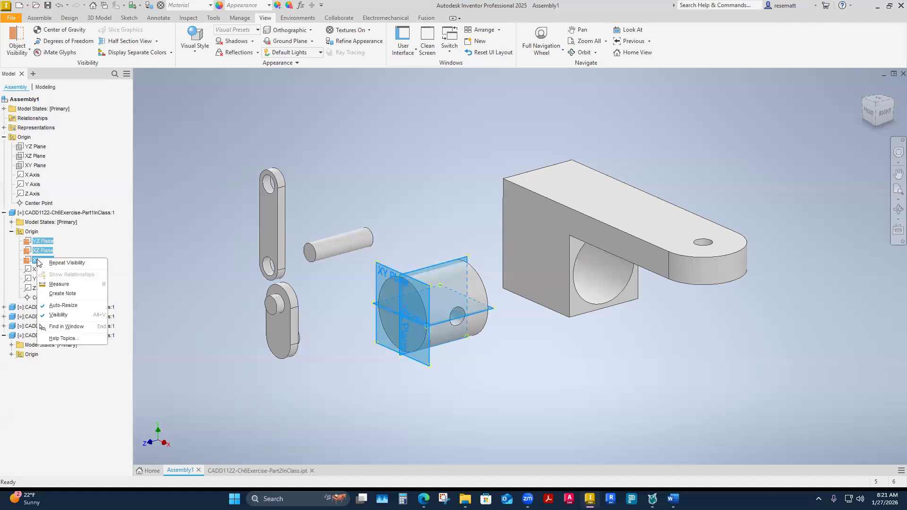
click(55, 314)
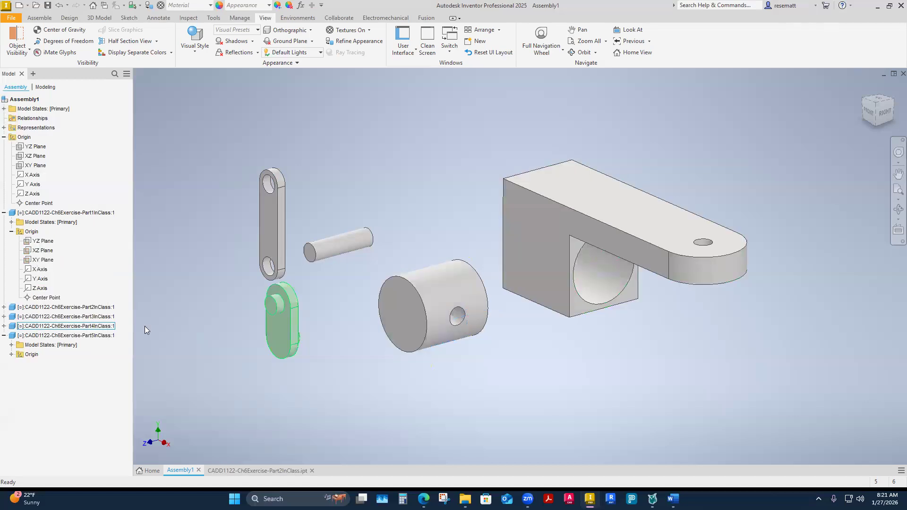
Open Part1InClass in its own window to check its origin planes, and return to Assembly1 with the part's origin collapsed.
right_click(438, 335)
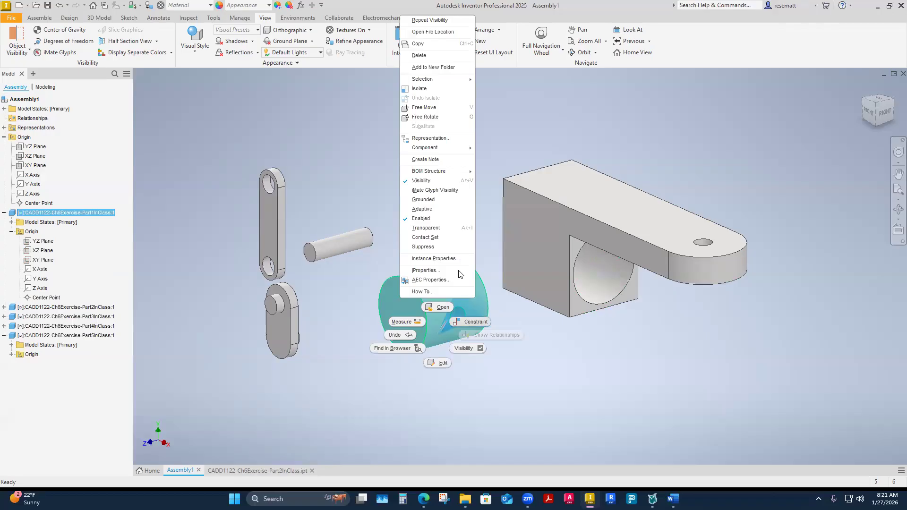
click(440, 305)
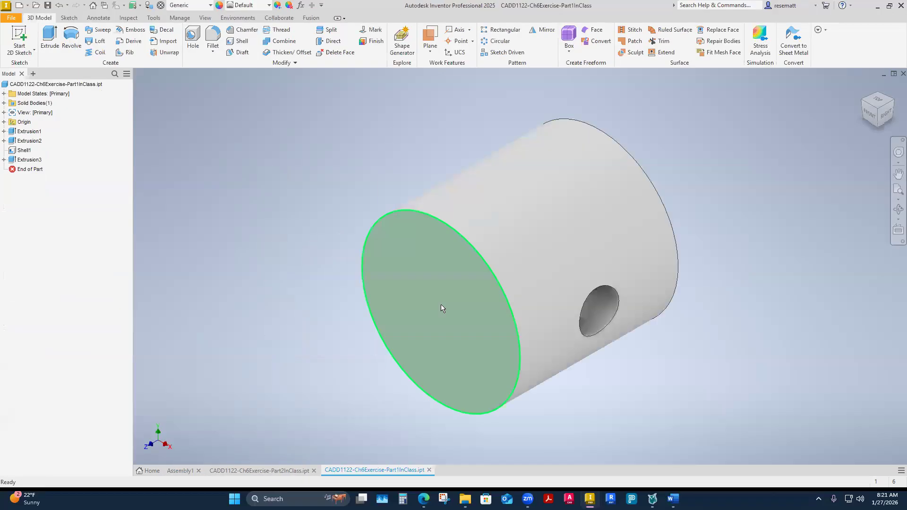
click(3, 122)
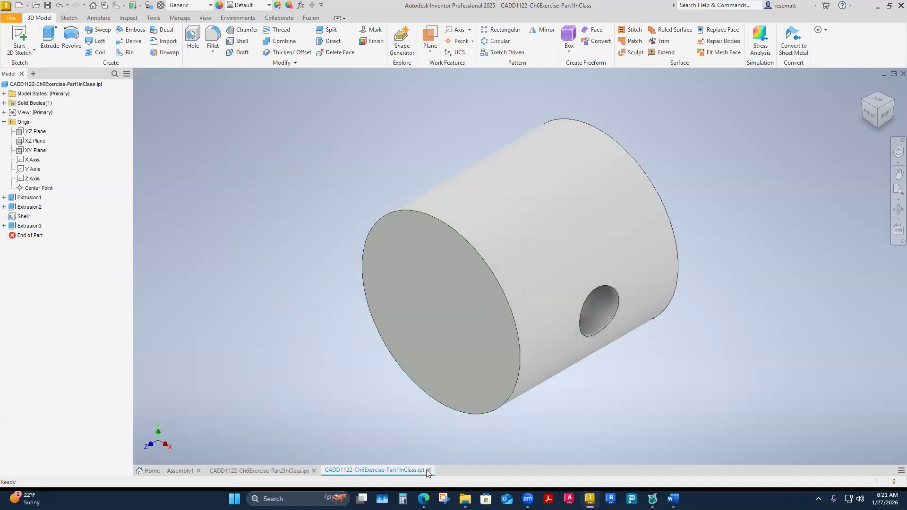
click(180, 471)
click(331, 367)
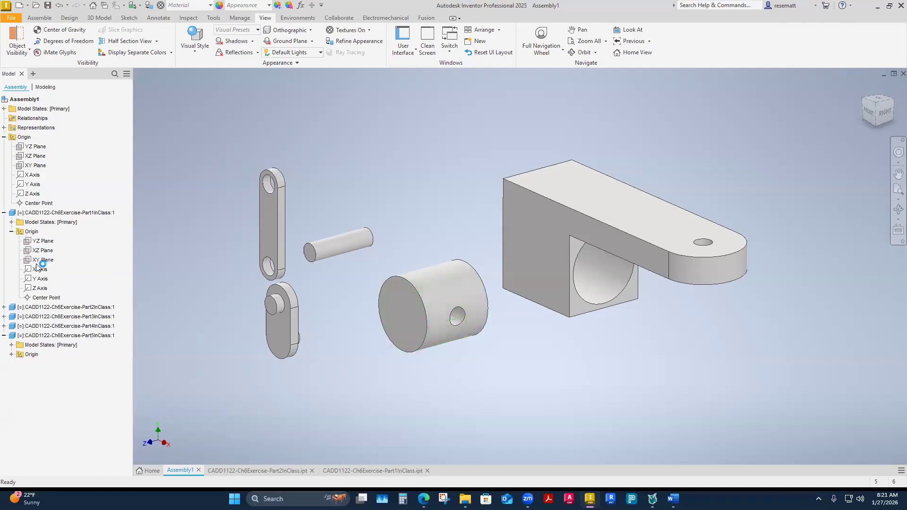
click(12, 232)
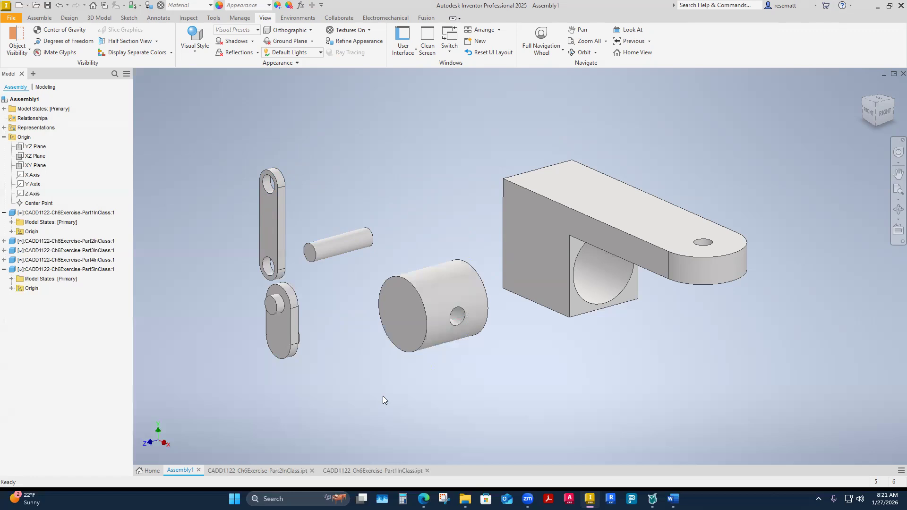
Spread the five parts apart in the assembly by moving the bracket, cylinder, pin, slotted link and Part4InClass link away from each other.
shift+middle_drag(383, 396, 497, 359)
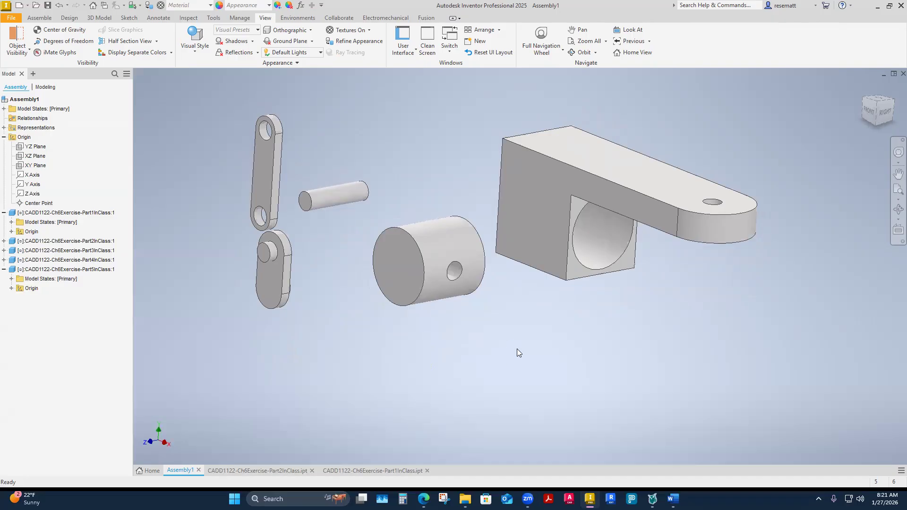
scroll(519, 353, down, 5)
drag(512, 239, 573, 237)
drag(420, 302, 475, 367)
drag(383, 250, 472, 110)
drag(345, 240, 320, 198)
drag(353, 302, 397, 314)
click(258, 352)
scroll(258, 352, down, 1)
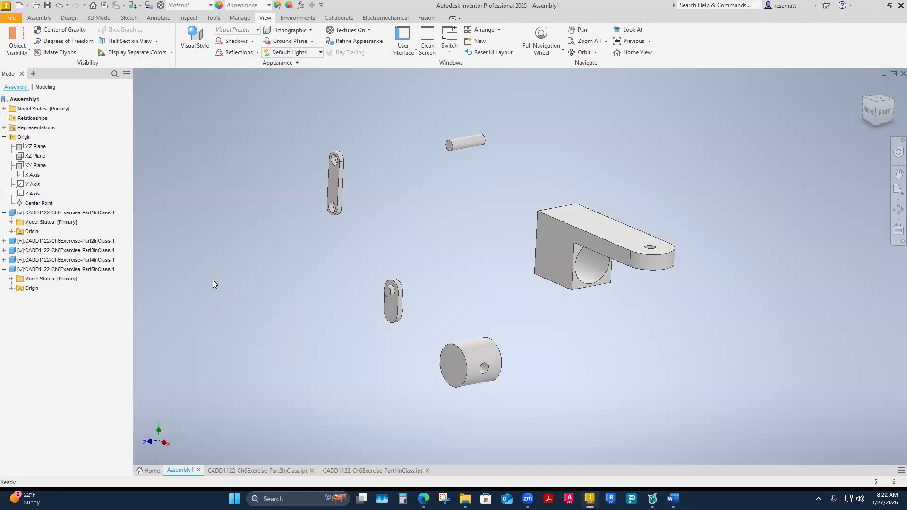
click(583, 246)
key(F4)
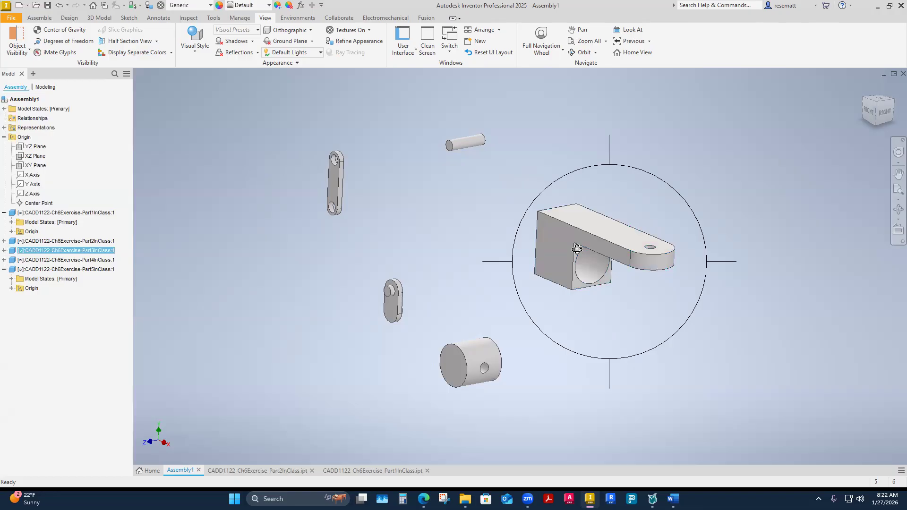
key(Escape)
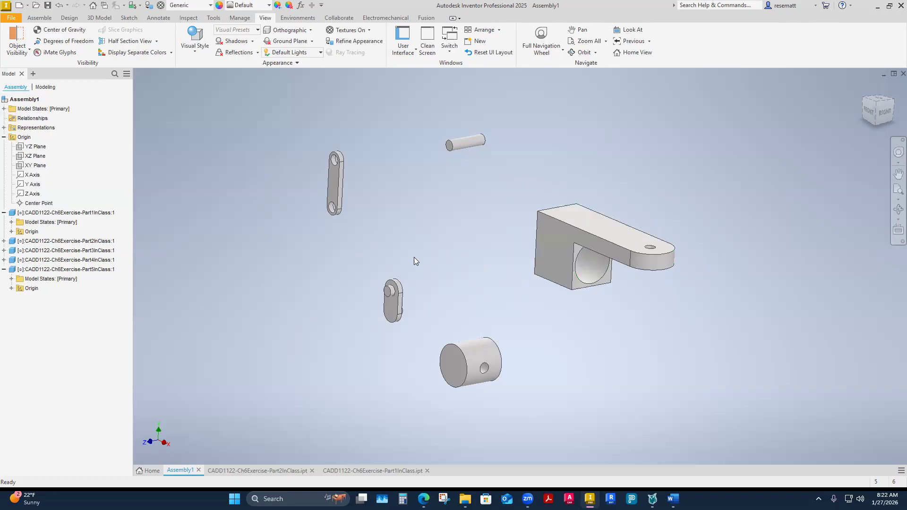
click(393, 300)
key(F4)
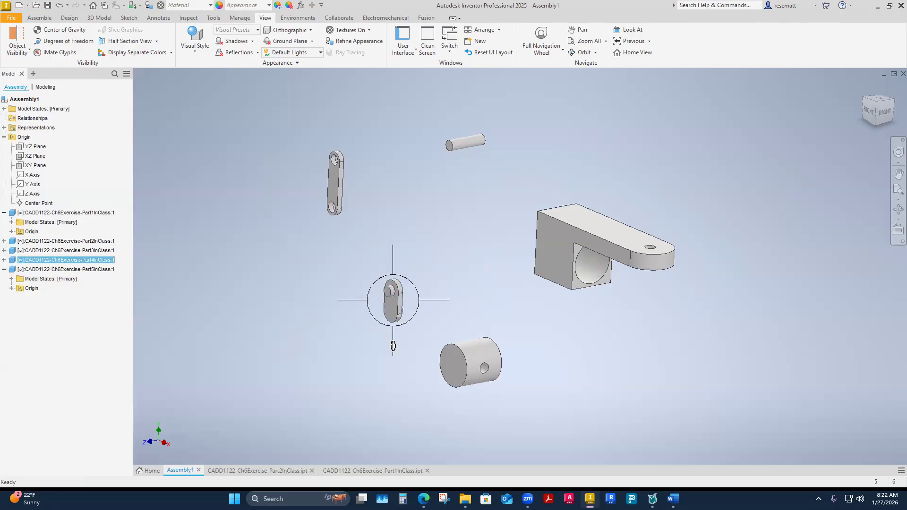
key(Escape)
Rotate the Part5InClass link by itself so that it lies diagonally instead of upright.
click(338, 193)
key(F4)
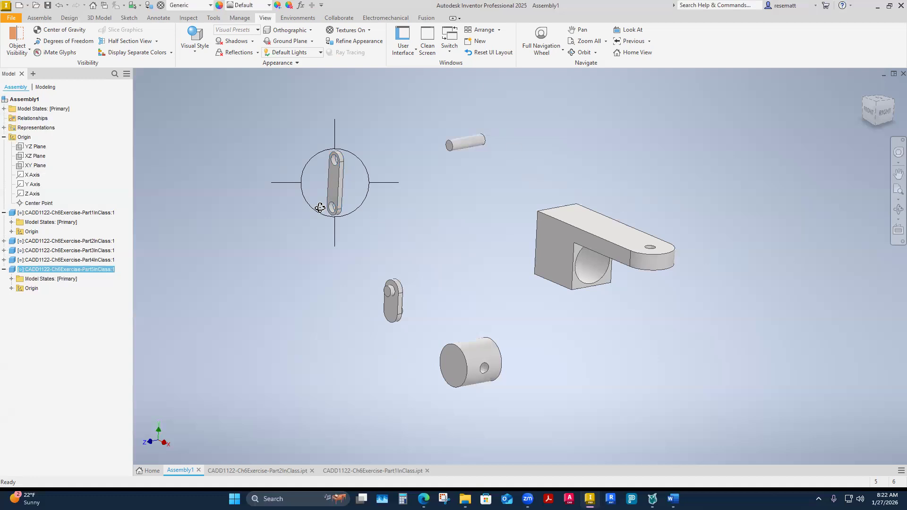
drag(334, 205, 374, 208)
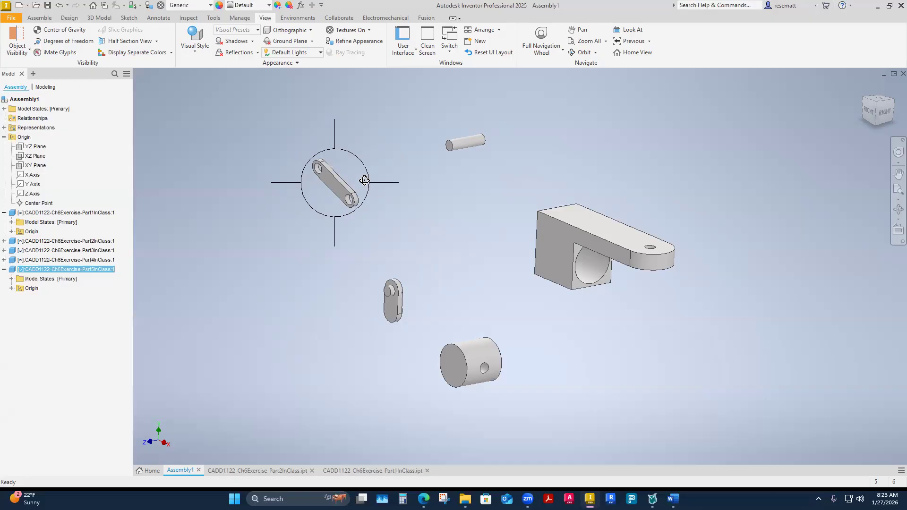
drag(354, 190, 381, 200)
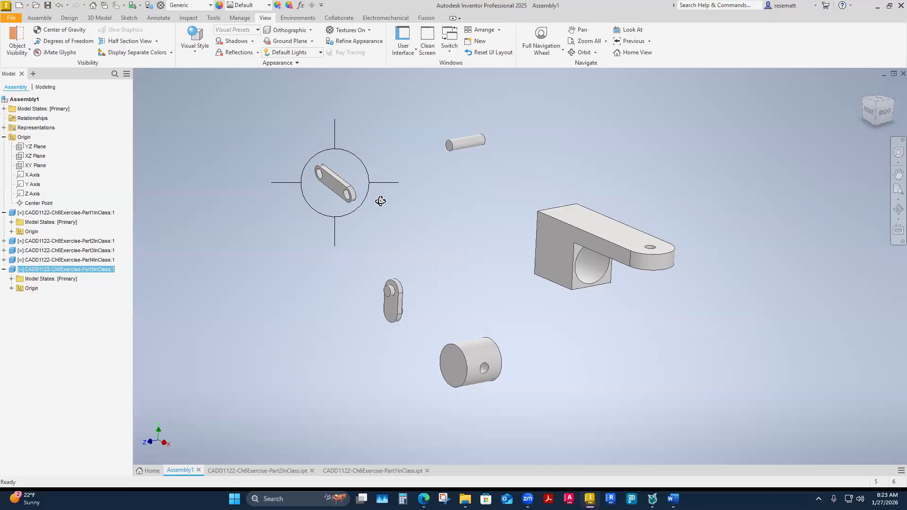
Rotate the Part3InClass bracket by itself so the flat face of its arm with the small hole stands upright.
click(566, 243)
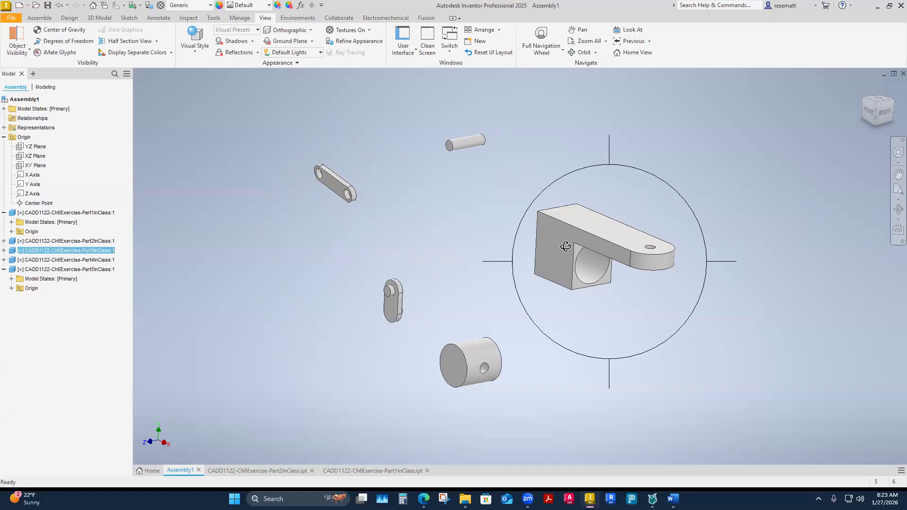
drag(541, 257, 516, 202)
click(451, 239)
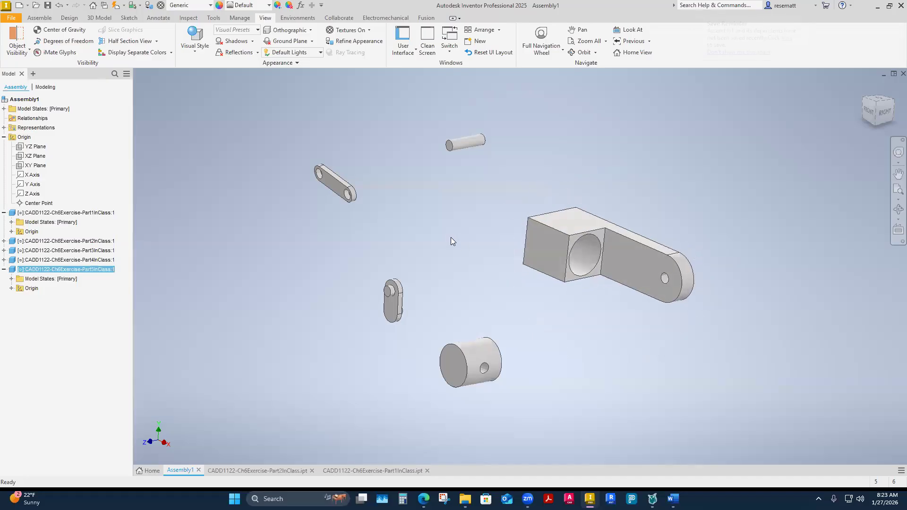
Rotate the Part2InClass pin by itself to a steeper diagonal orientation.
key(F4)
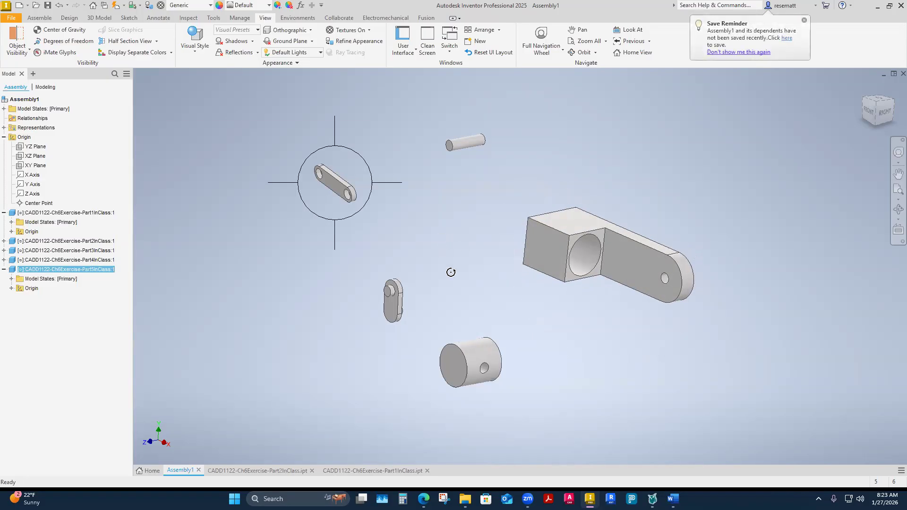
click(463, 142)
mouse_move(466, 146)
mouse_down()
mouse_move(522, 95)
mouse_move(494, 152)
mouse_move(475, 146)
mouse_up()
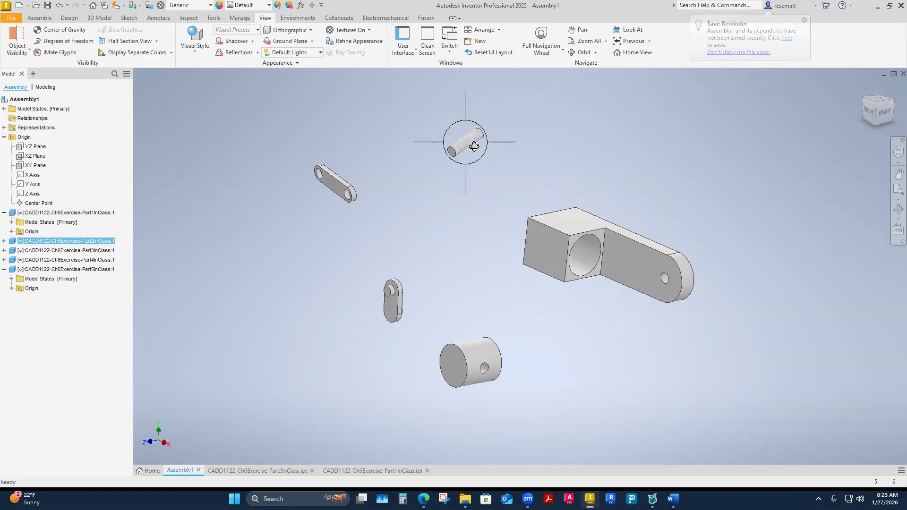
click(385, 314)
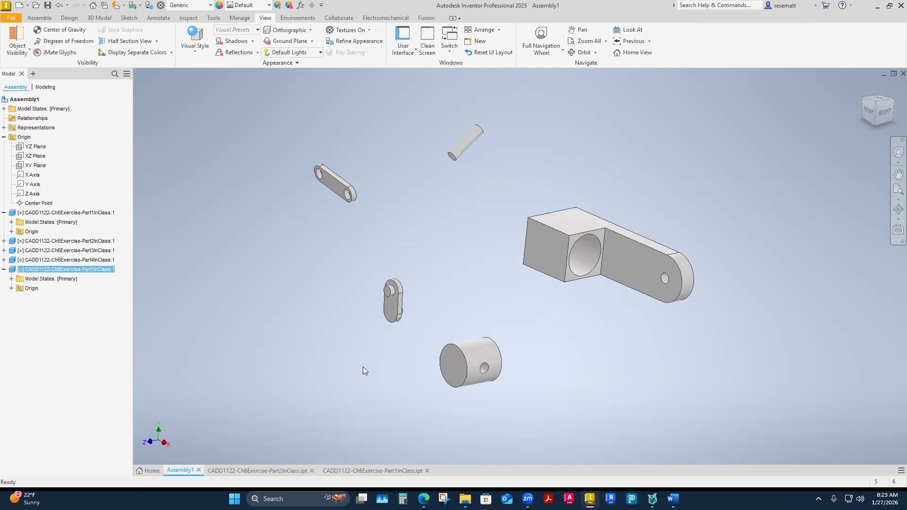
Collapse the Part1InClass component's contents and ground the Part3InClass bracket in its current position.
shift+middle_drag(350, 316, 461, 355)
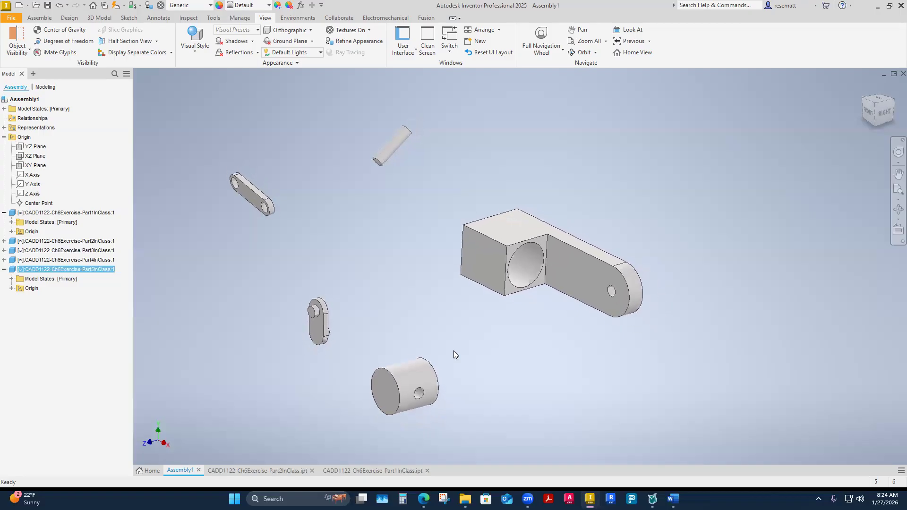
click(496, 243)
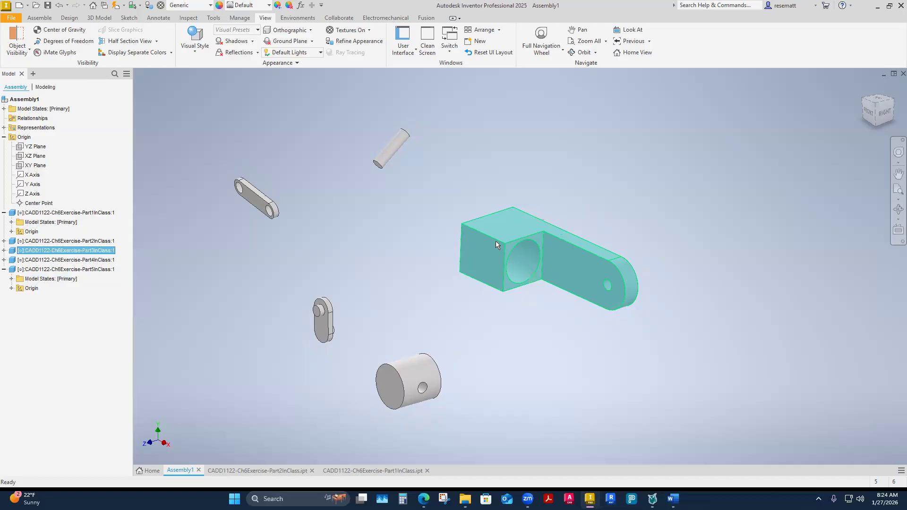
click(346, 211)
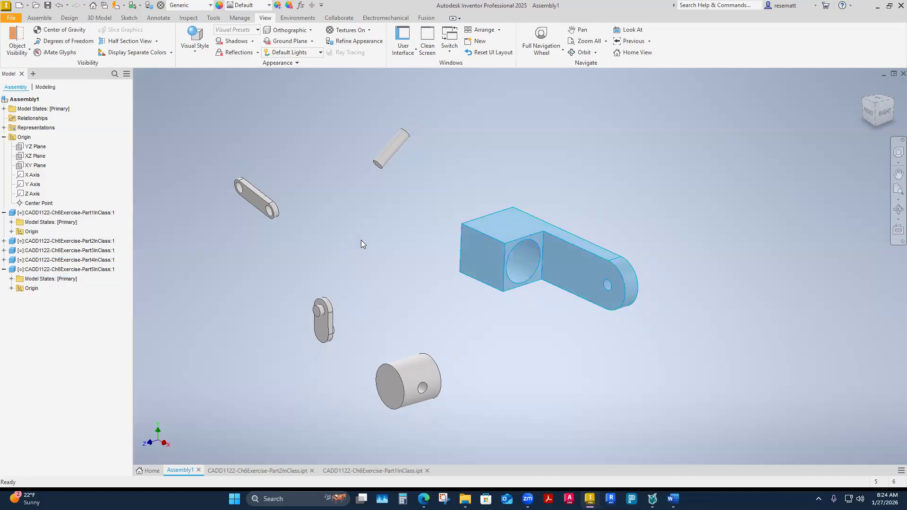
click(481, 245)
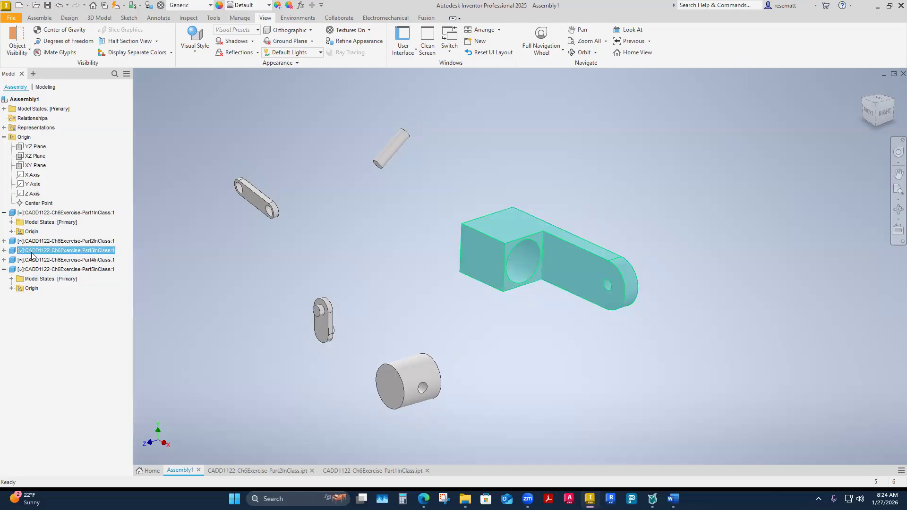
click(160, 278)
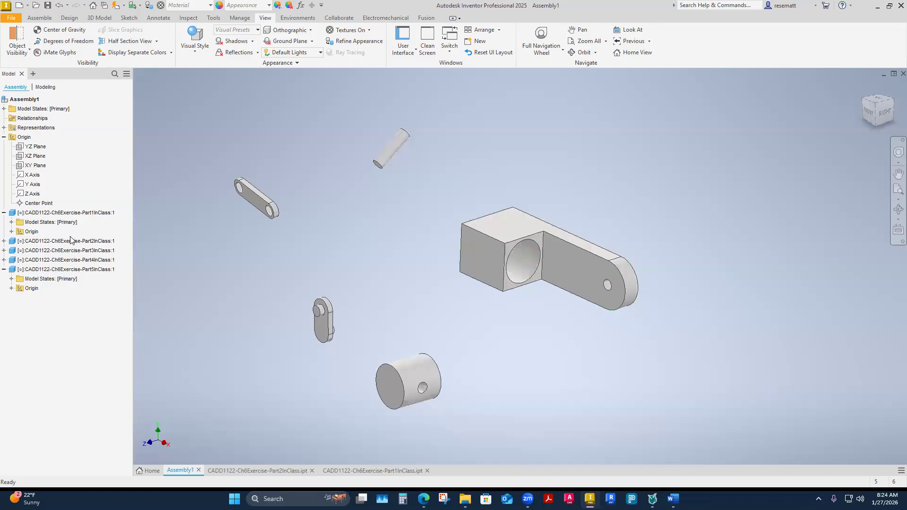
click(4, 212)
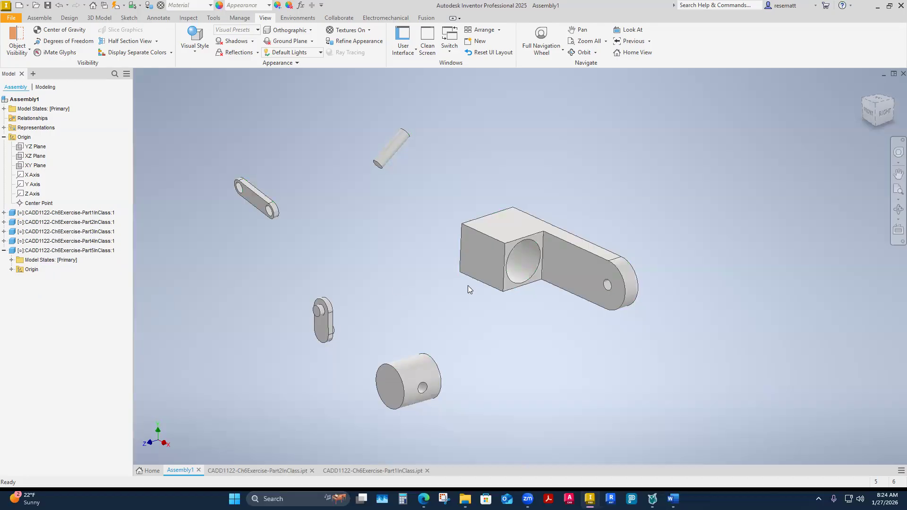
click(465, 259)
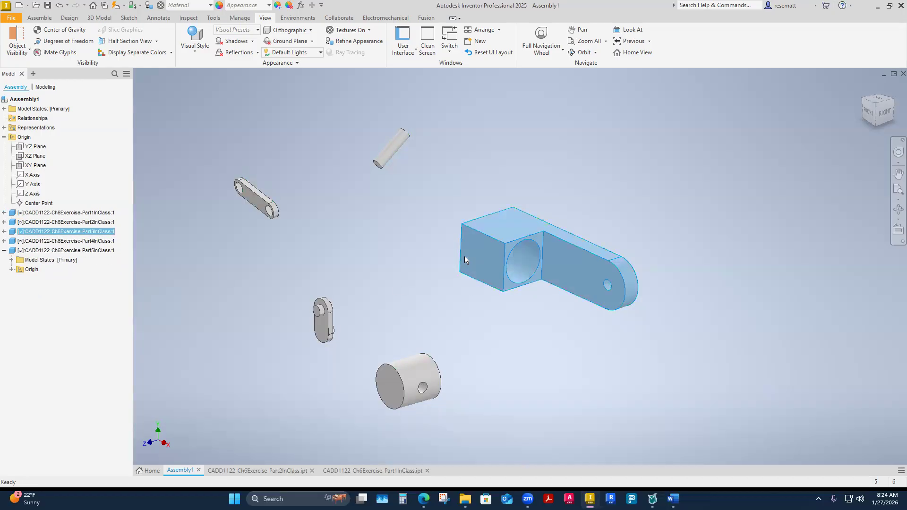
right_click(48, 233)
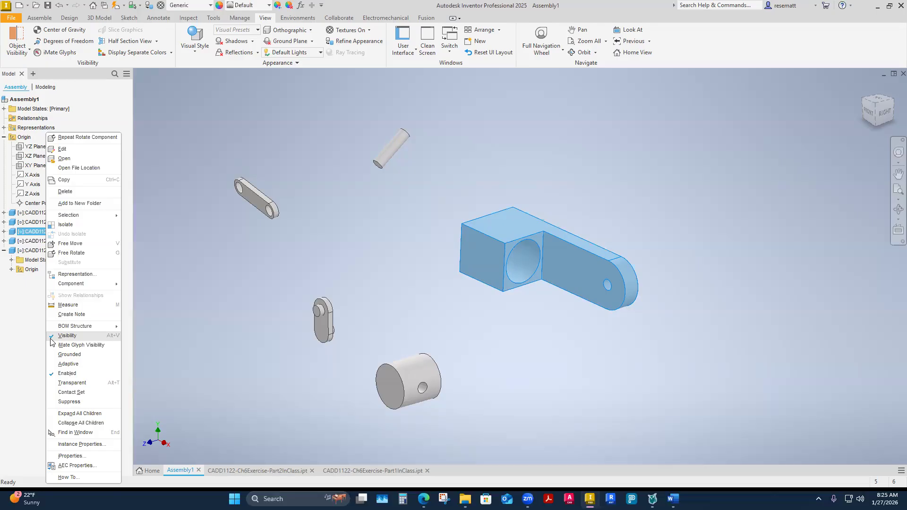
click(66, 355)
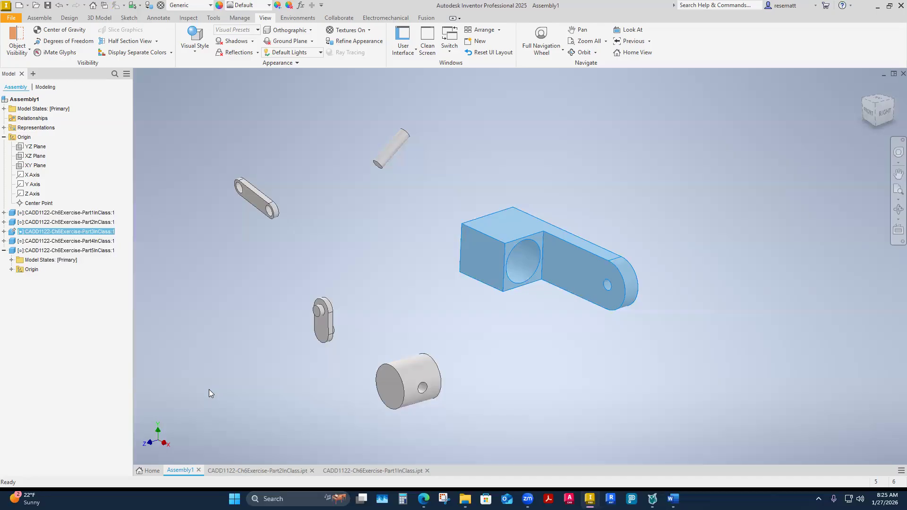
Examine the grounded bracket's alignment with the assembly axes in the front view.
click(452, 321)
shift+middle_drag(453, 322, 457, 280)
click(457, 279)
click(569, 325)
shift+middle_drag(569, 325, 877, 120)
click(879, 112)
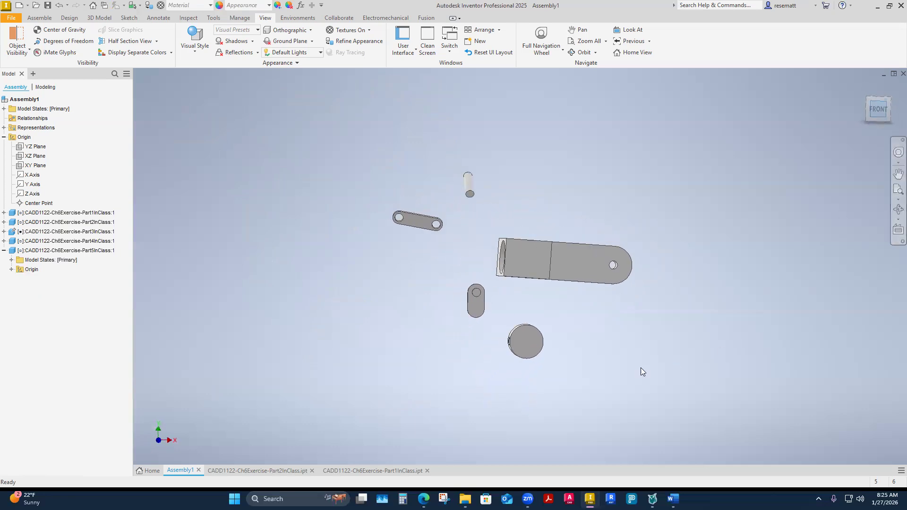
scroll(582, 279, up, 5)
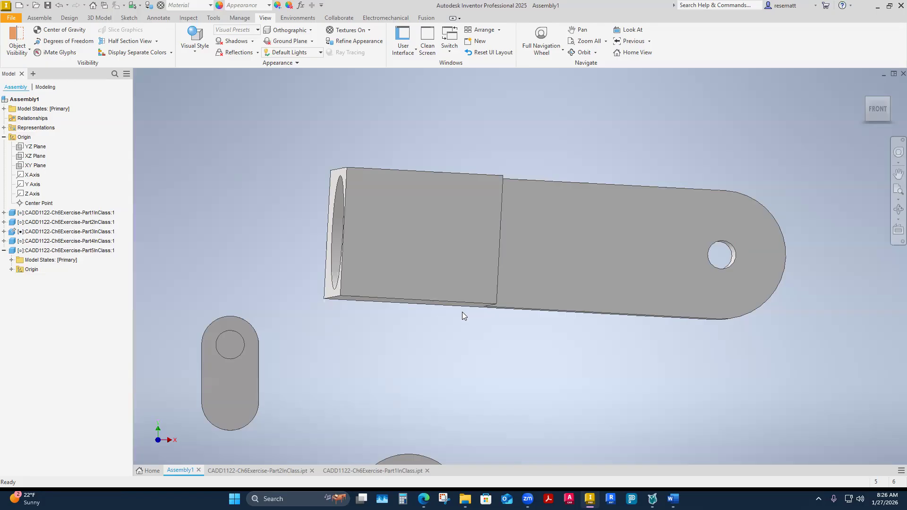
key(F5)
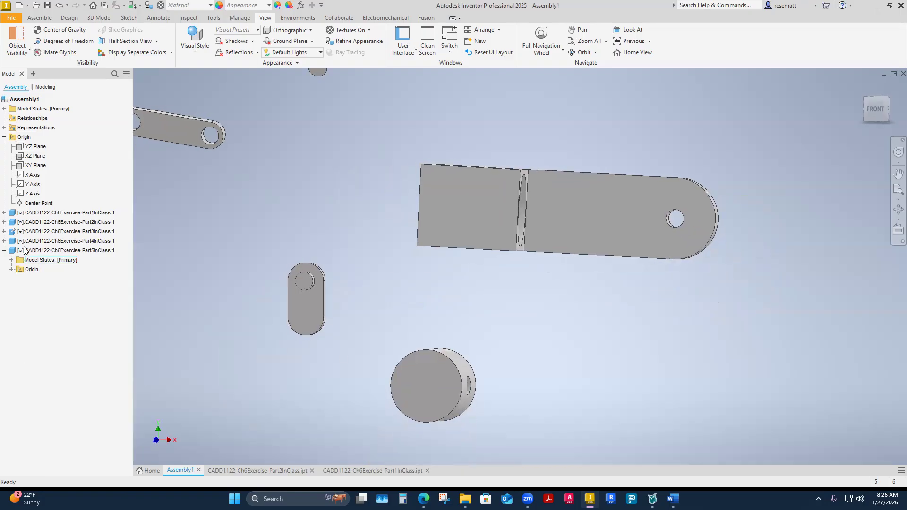
Remove the grounding from the Part3InClass bracket and return to the isometric view.
right_click(30, 231)
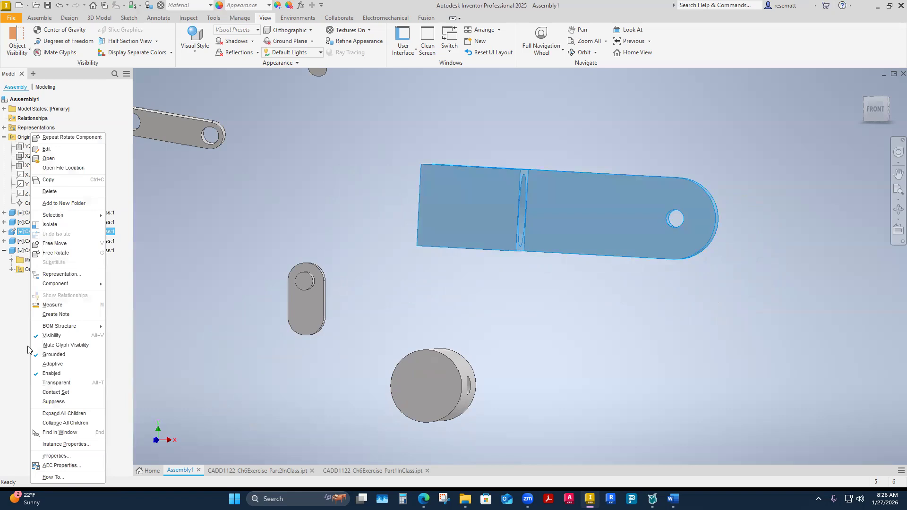
click(53, 355)
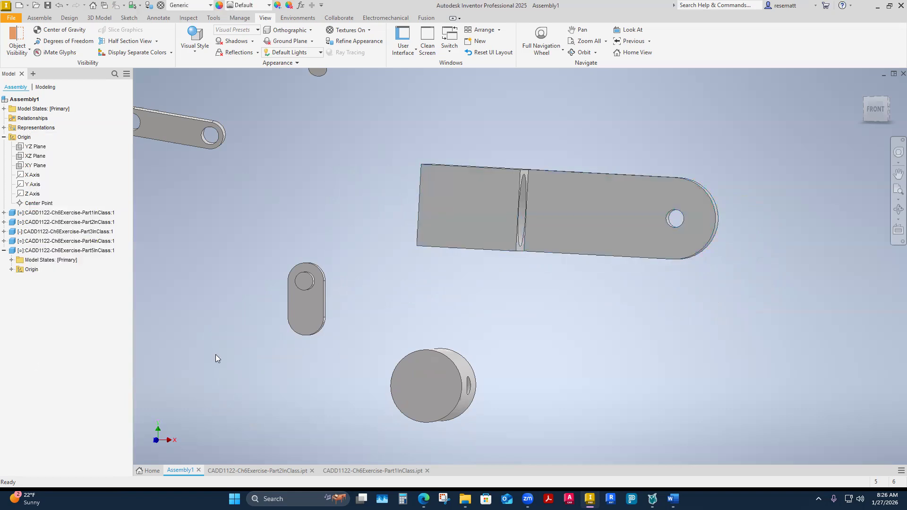
key(F6)
drag(630, 286, 544, 134)
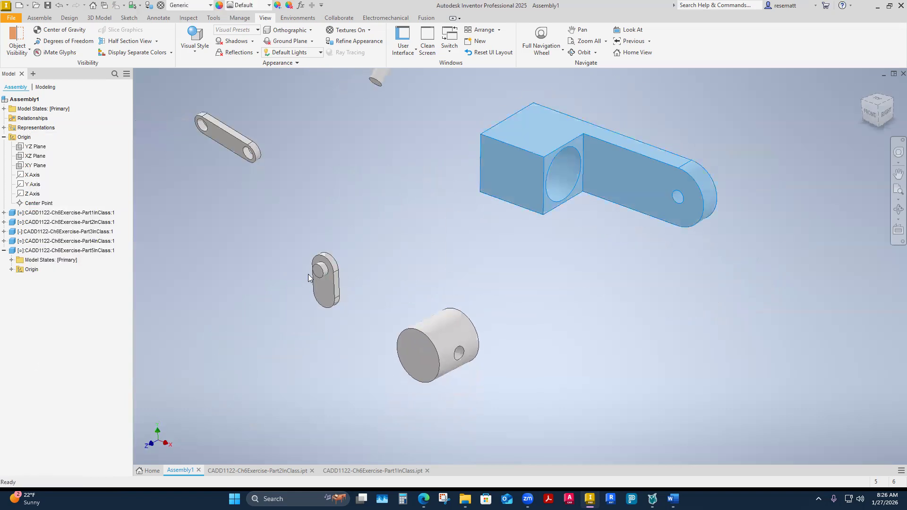
Ground the Part3InClass bracket again and try to move it away from its fixed position.
click(39, 232)
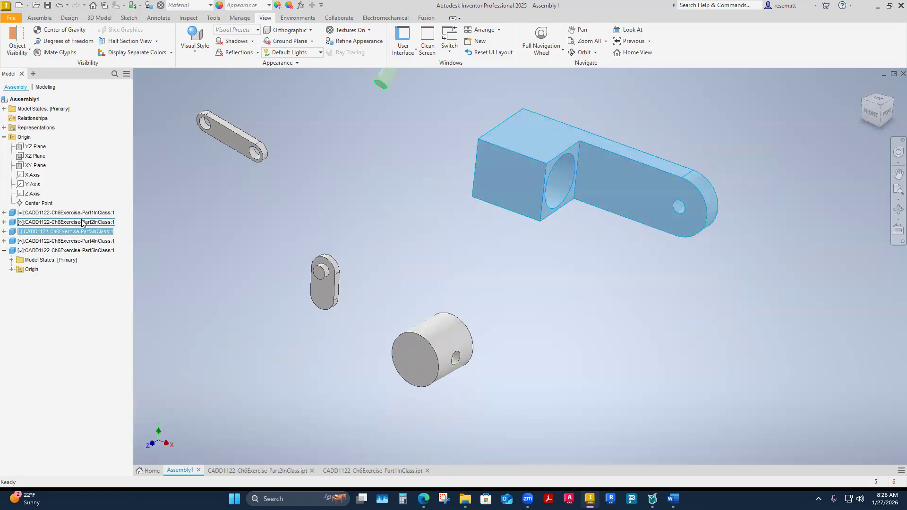
right_click(41, 234)
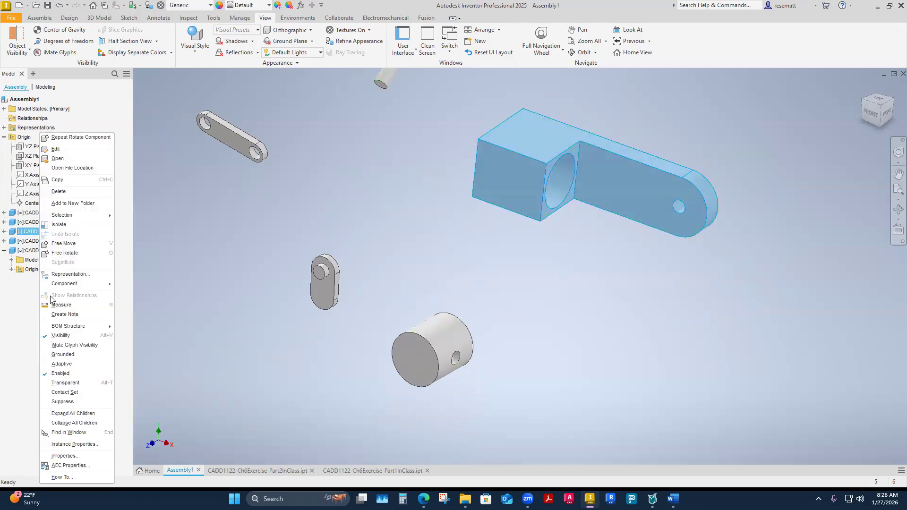
click(45, 358)
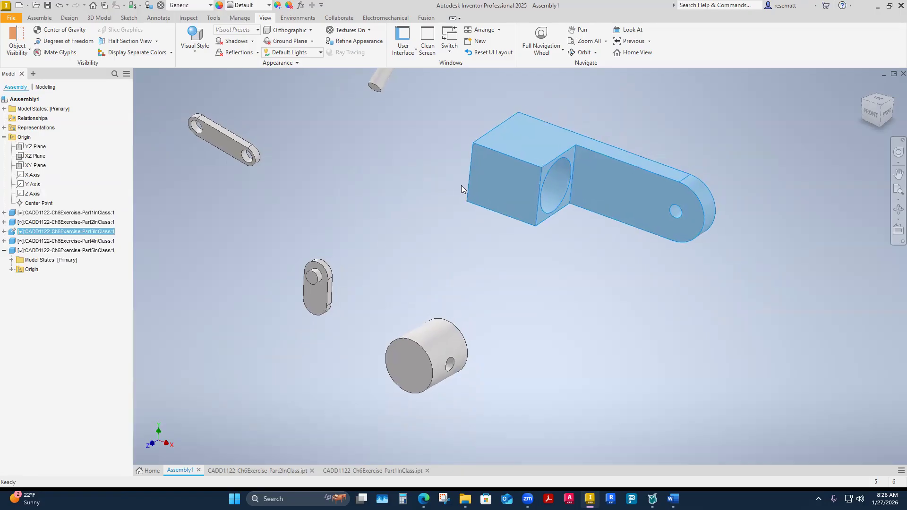
click(318, 289)
drag(497, 189, 411, 324)
shift+middle_drag(412, 325, 392, 305)
drag(501, 241, 565, 331)
scroll(525, 320, down, 1)
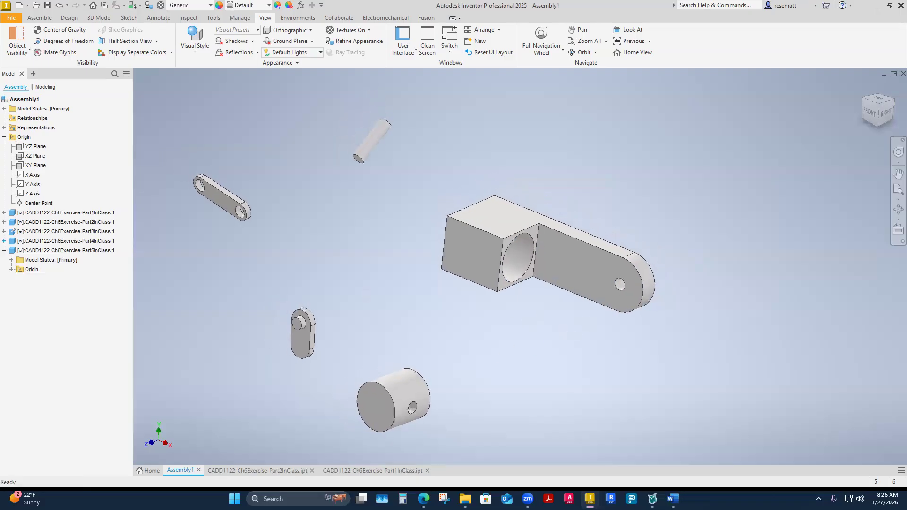
Unground the Part3InClass bracket so that it can move freely in the assembly.
click(43, 233)
right_click(43, 233)
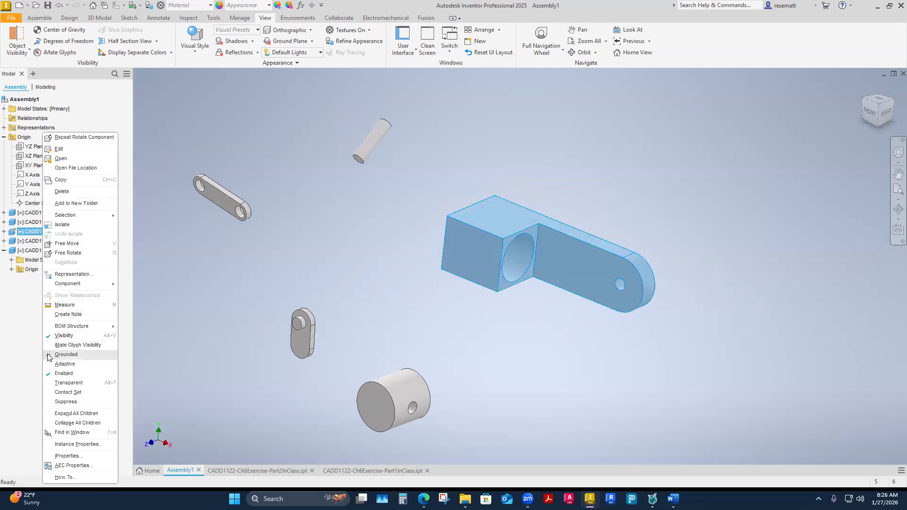
click(71, 355)
mouse_move(478, 243)
mouse_down()
mouse_move(465, 250)
mouse_move(550, 205)
mouse_move(494, 233)
mouse_move(496, 245)
mouse_up()
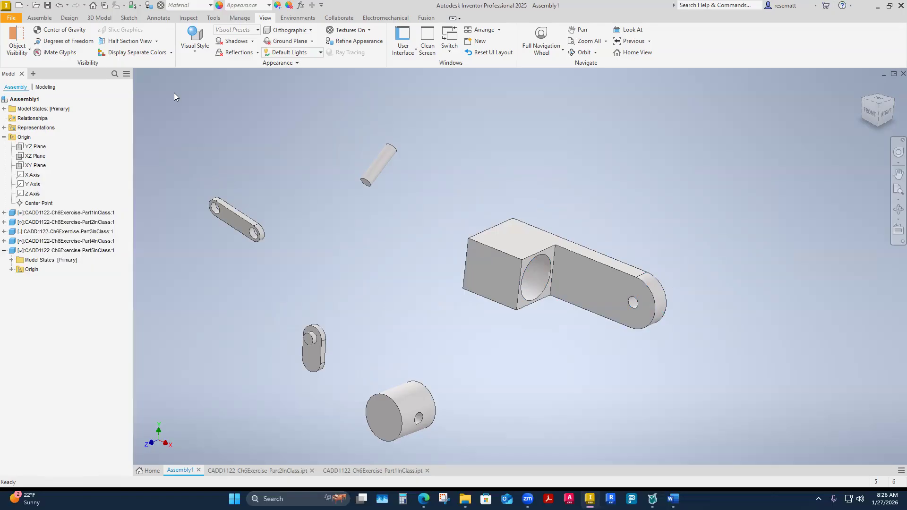
Rotate the Part5InClass link by itself with Free Rotate so that it stands nearly upright.
click(38, 18)
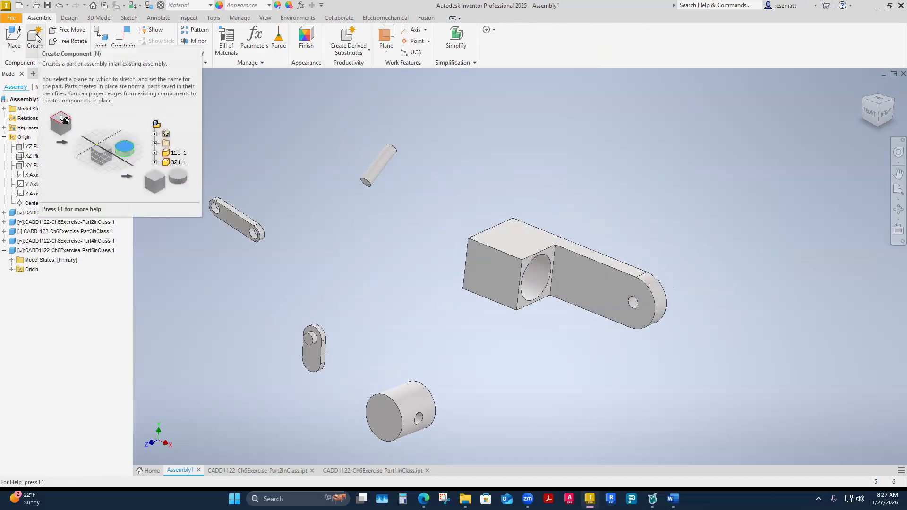
click(67, 42)
click(245, 231)
drag(244, 231, 253, 203)
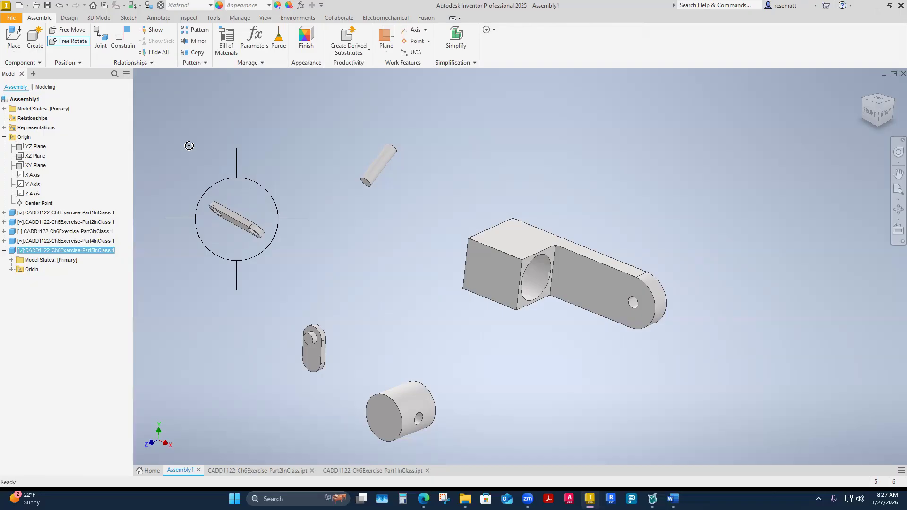
key(Escape)
click(75, 43)
click(236, 220)
drag(224, 224, 324, 131)
key(Escape)
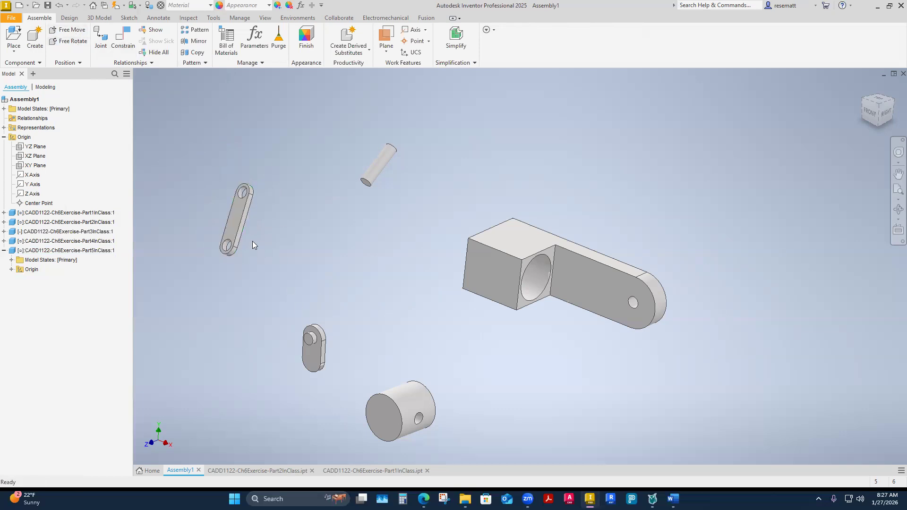
key(g)
key(Escape)
double_click(31, 129)
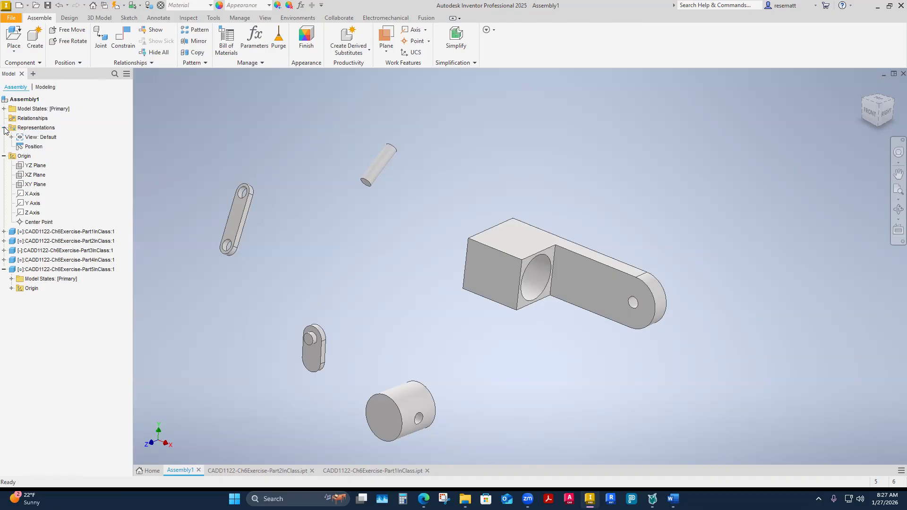
double_click(19, 132)
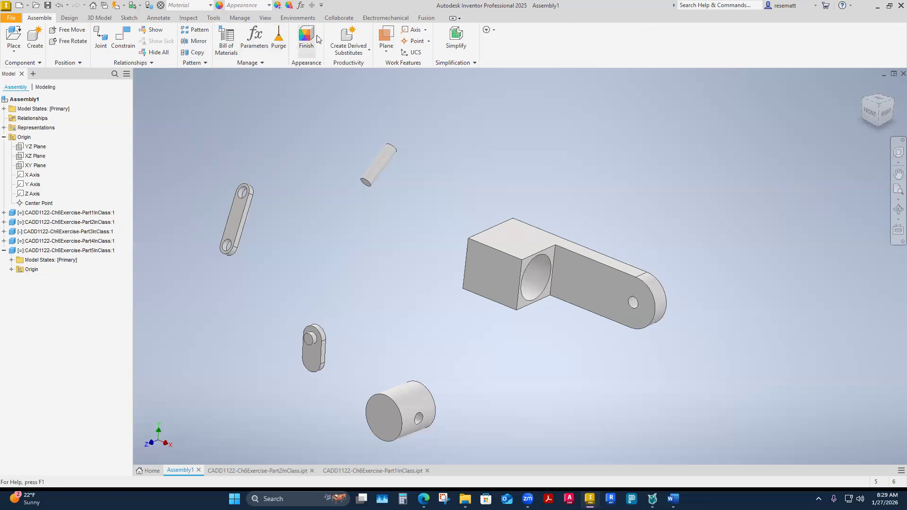
click(368, 53)
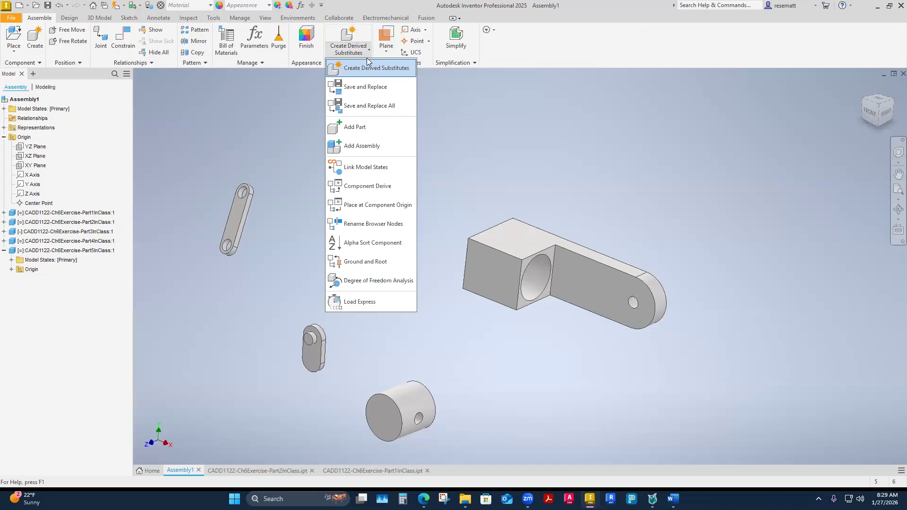
click(490, 100)
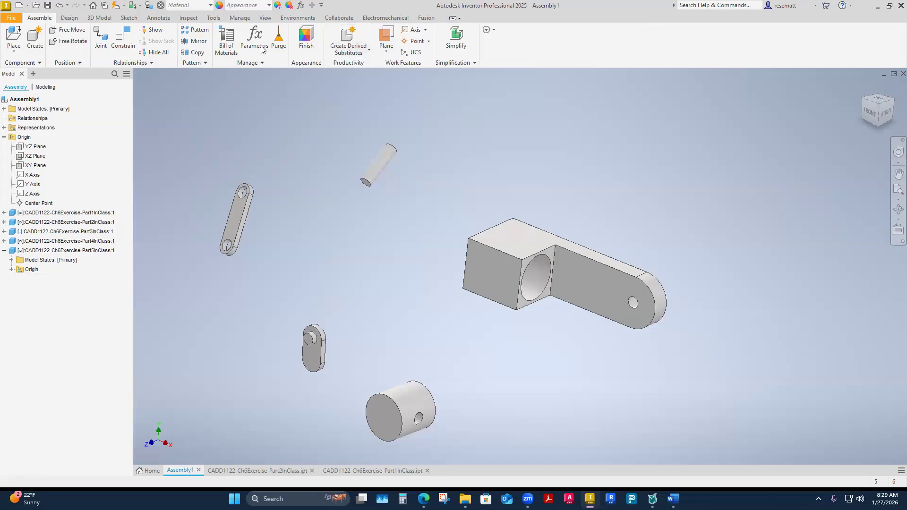
Ground the Part3InClass bracket at the assembly origin with Ground and Root, using only the Ground at origin option.
click(368, 52)
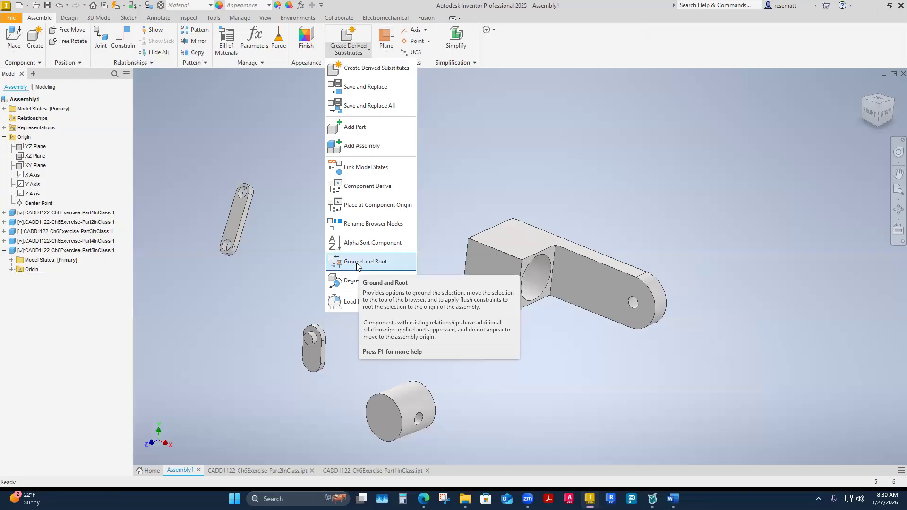
click(358, 263)
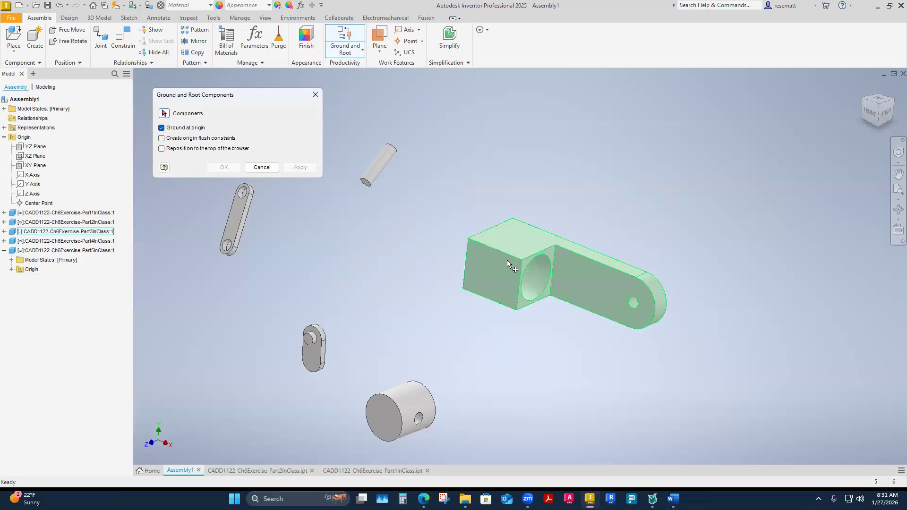
click(489, 280)
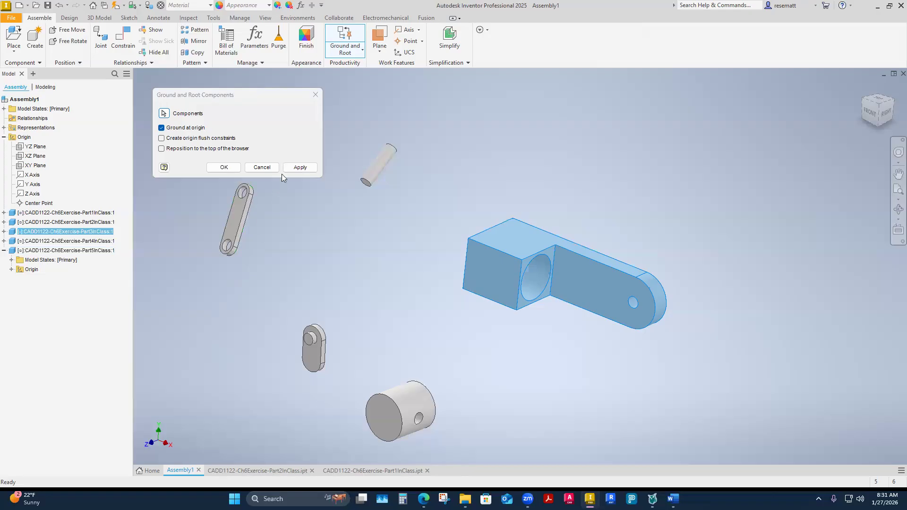
click(293, 168)
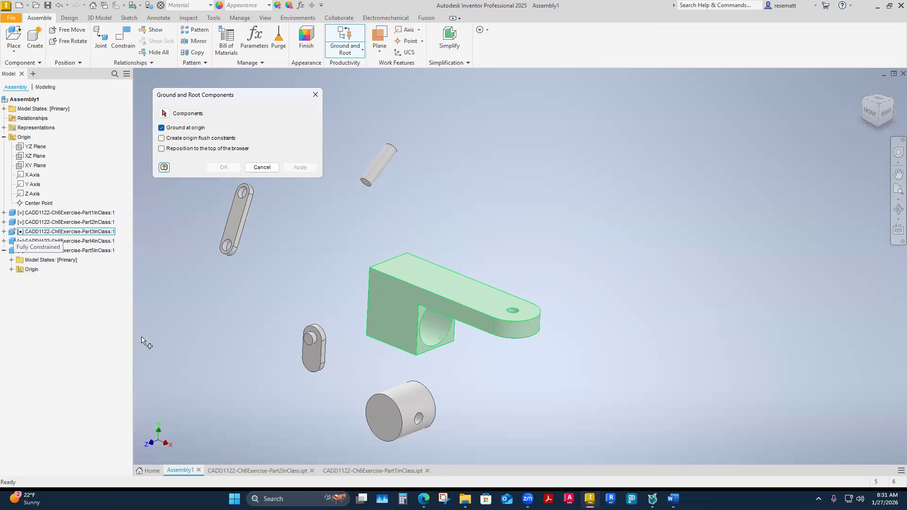
click(310, 97)
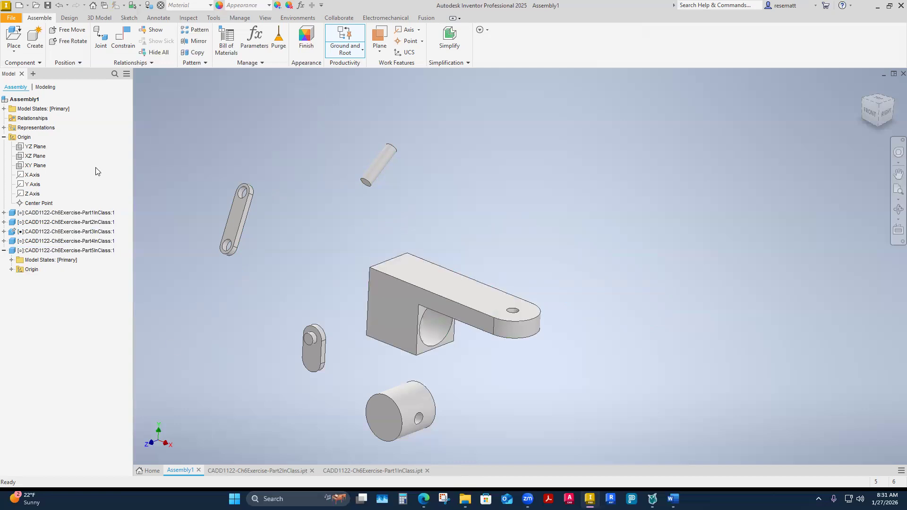
Make the YZ, XZ and XY origin planes of the Part3InClass bracket visible.
click(4, 232)
double_click(26, 252)
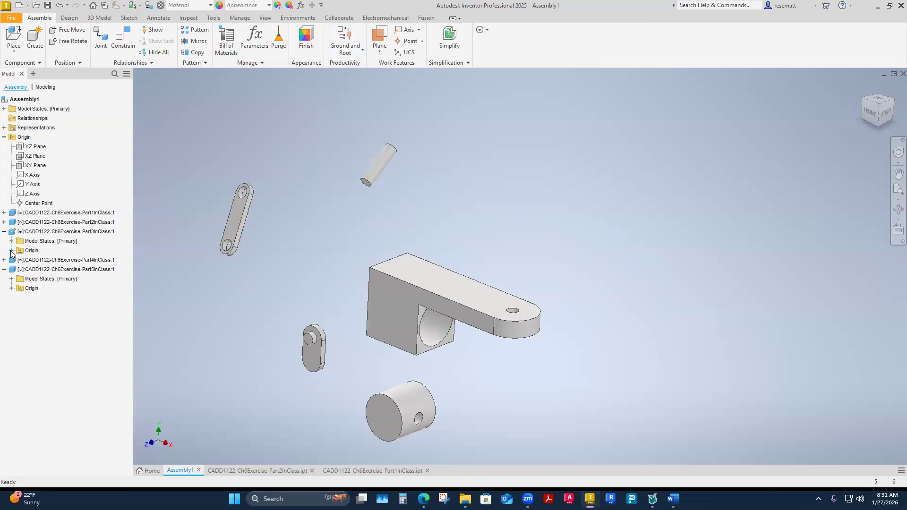
click(36, 261)
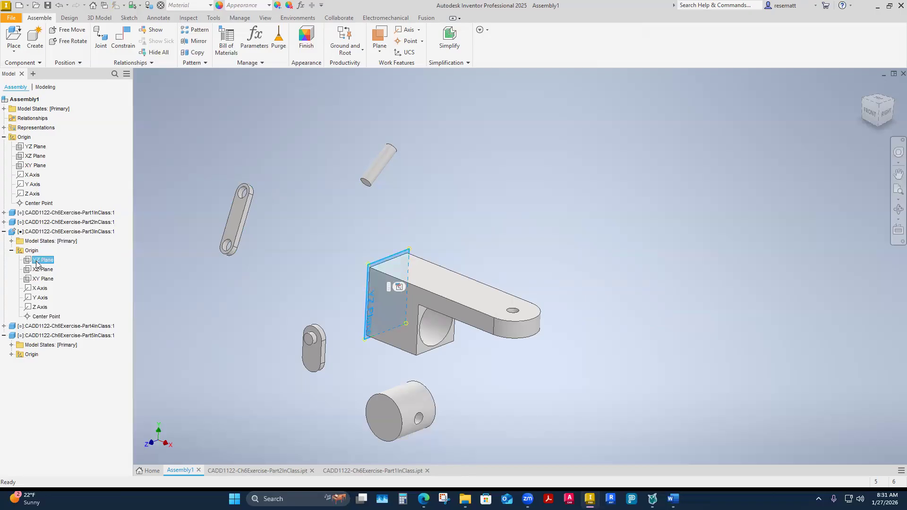
shift+click(38, 279)
right_click(38, 279)
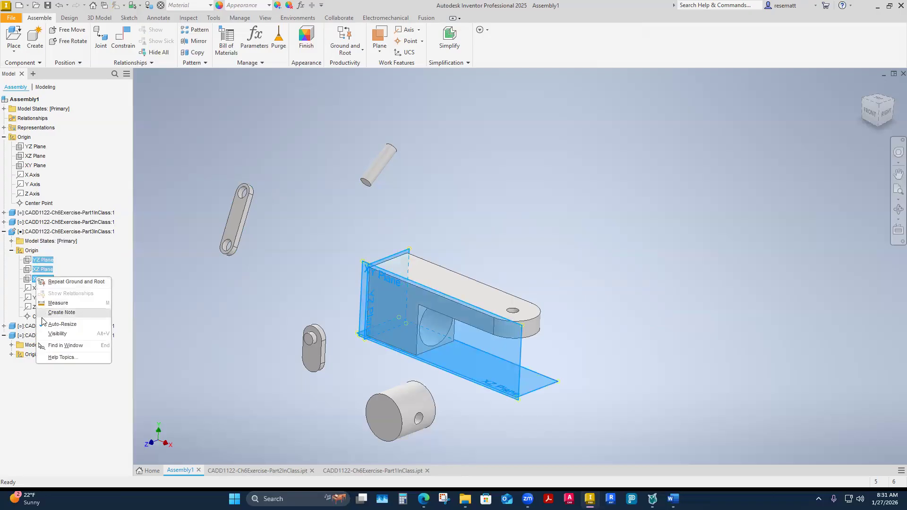
click(47, 334)
Examine how the Part3InClass bracket sits against its origin planes, from the front and from several angles.
mouse_move(30, 149)
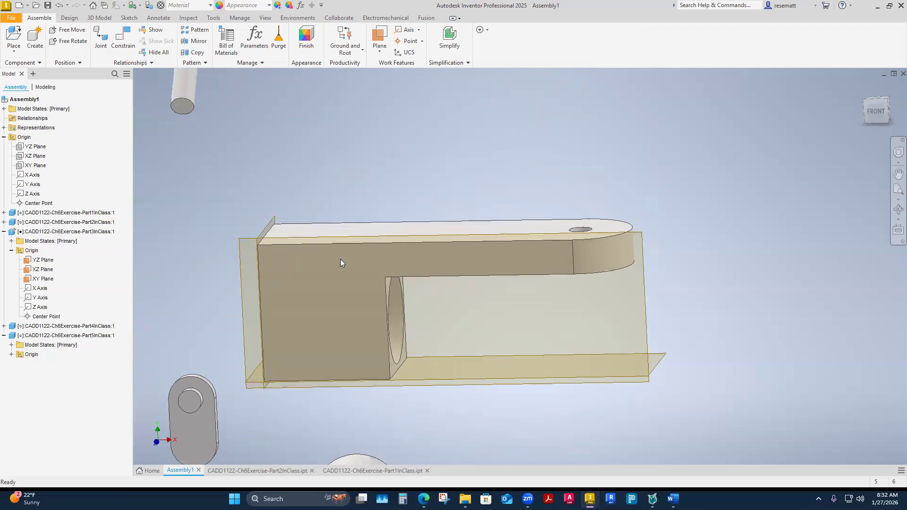
click(340, 259)
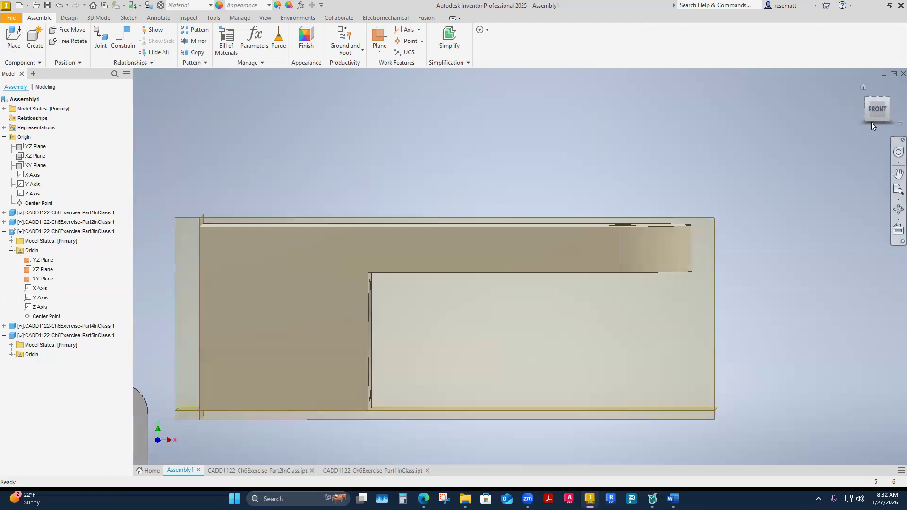
click(875, 117)
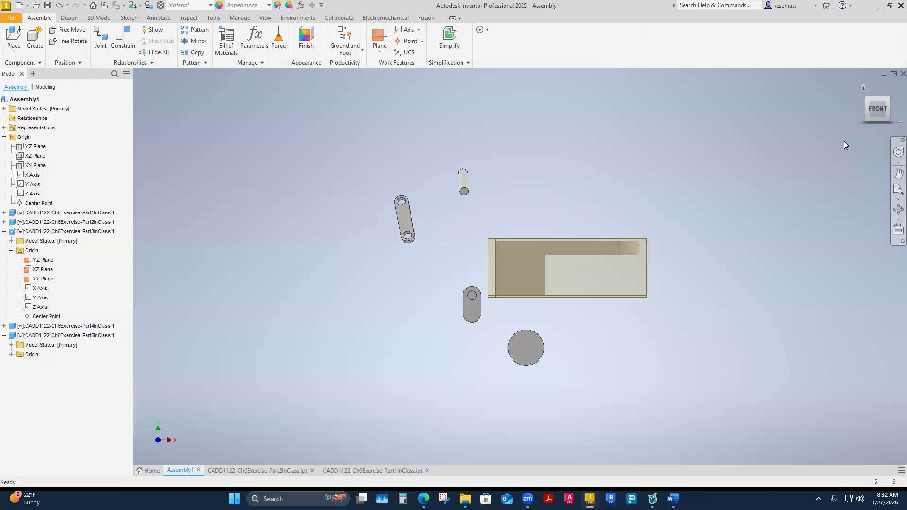
click(489, 251)
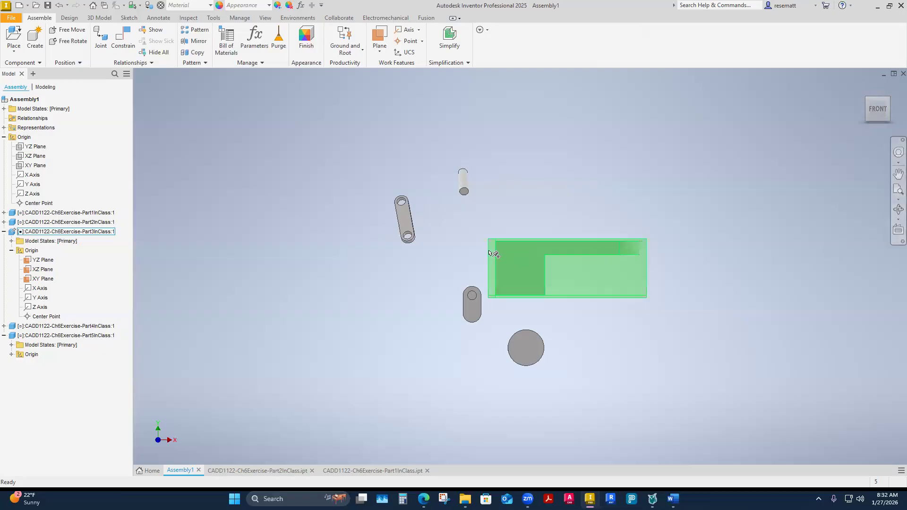
shift+middle_drag(310, 307, 490, 360)
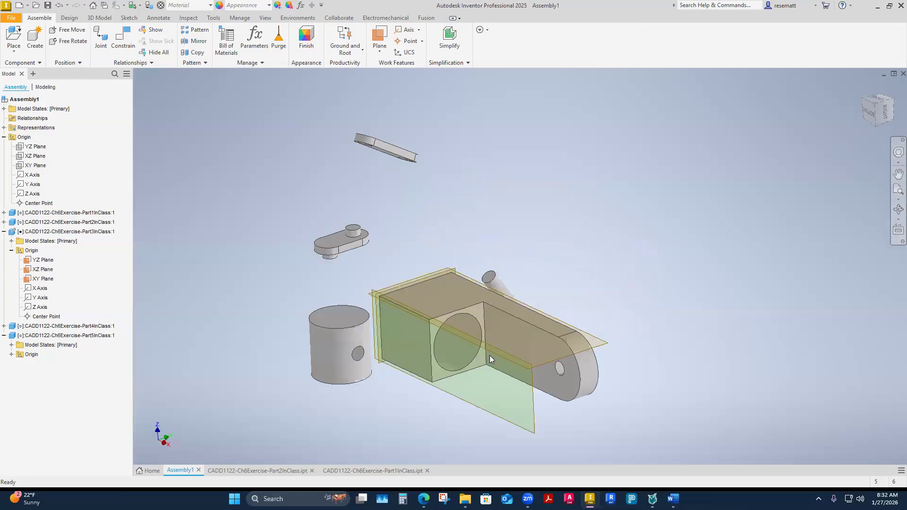
scroll(489, 355, up, 2)
shift+middle_drag(407, 337, 468, 324)
drag(412, 328, 430, 138)
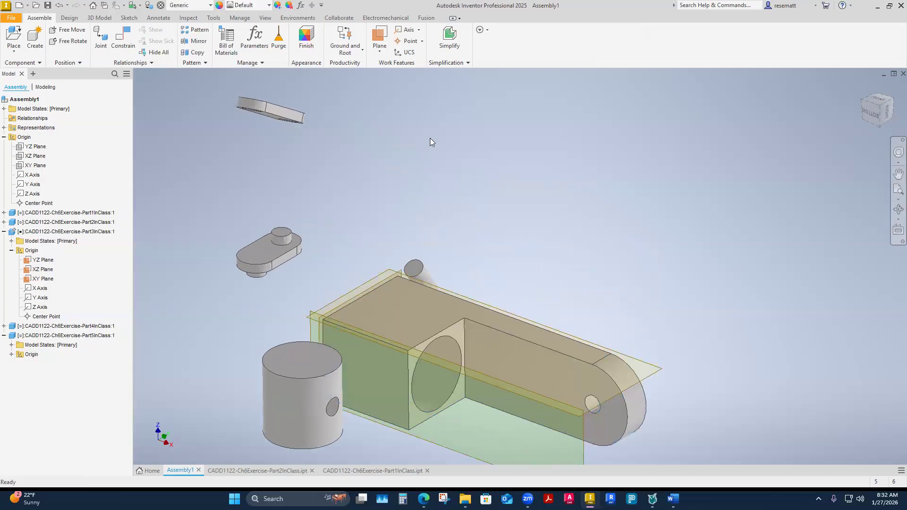
click(362, 50)
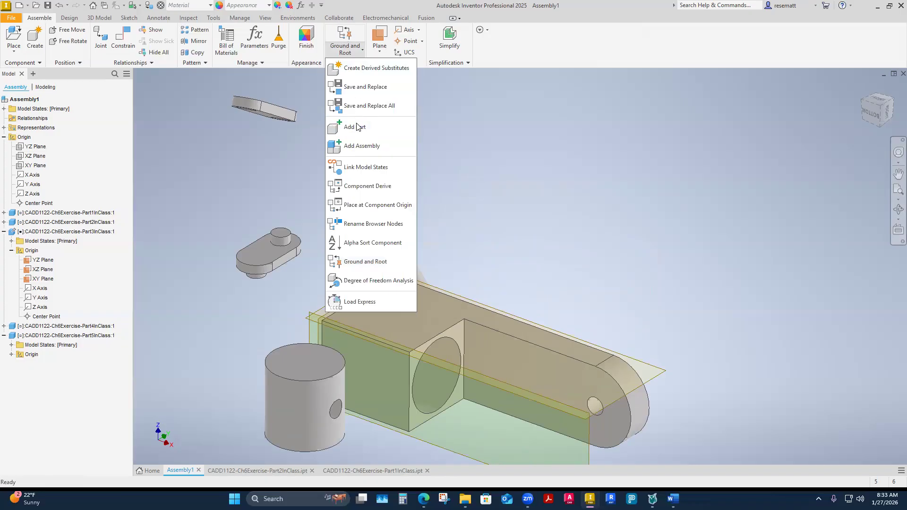
click(506, 168)
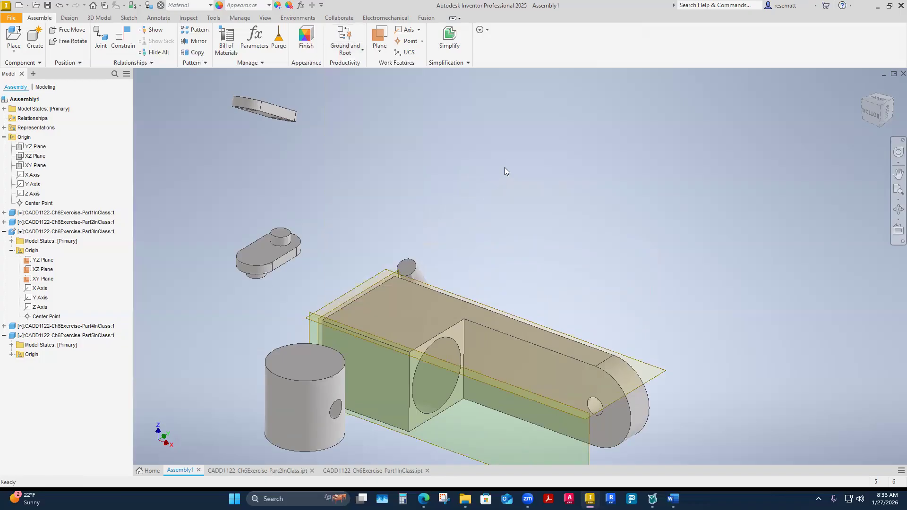
click(345, 49)
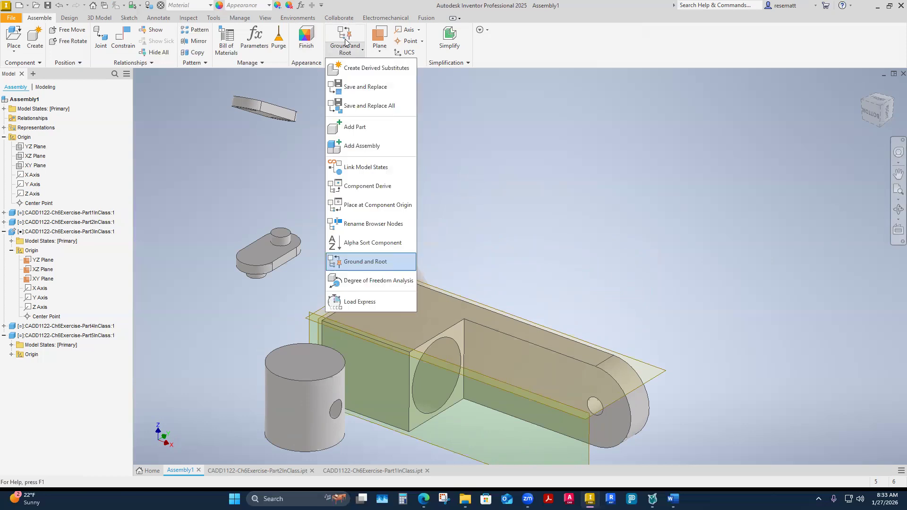
click(536, 228)
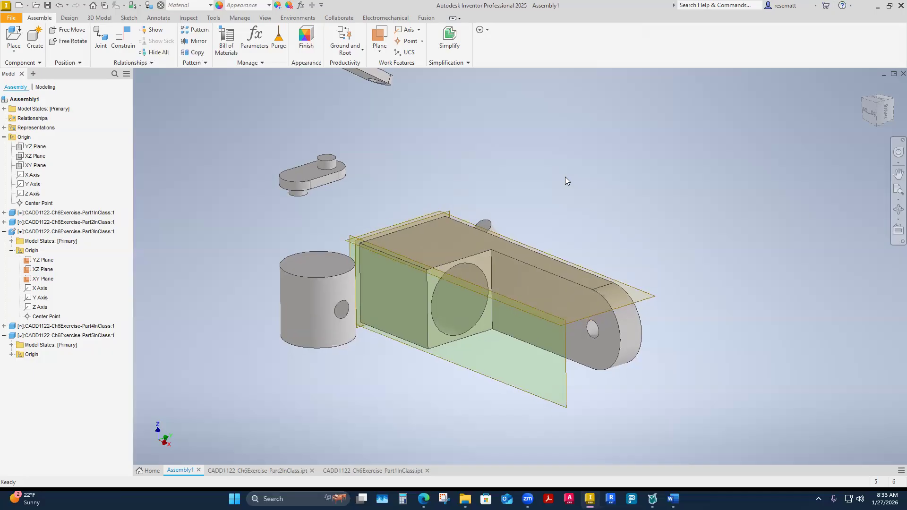
Hide the YZ, XZ and XY origin planes of the Part3InClass bracket.
shift+middle_drag(565, 176, 433, 300)
key(F6)
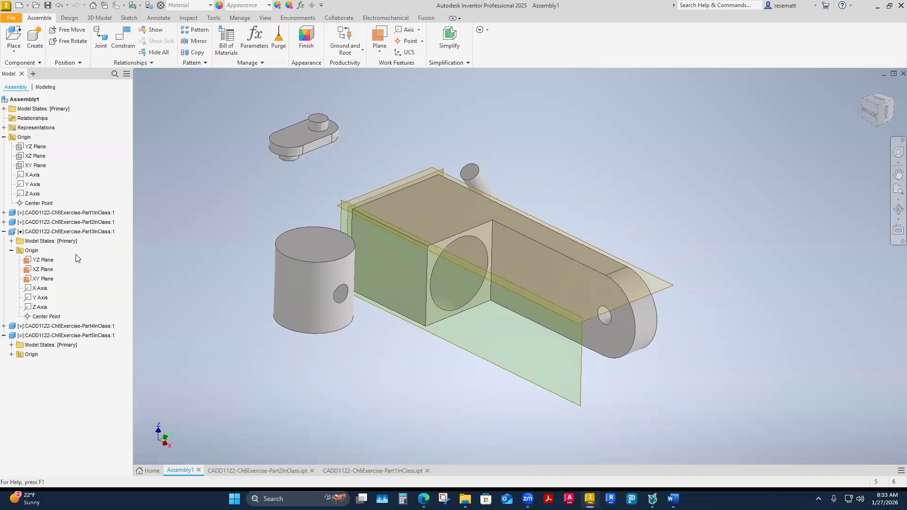
click(41, 260)
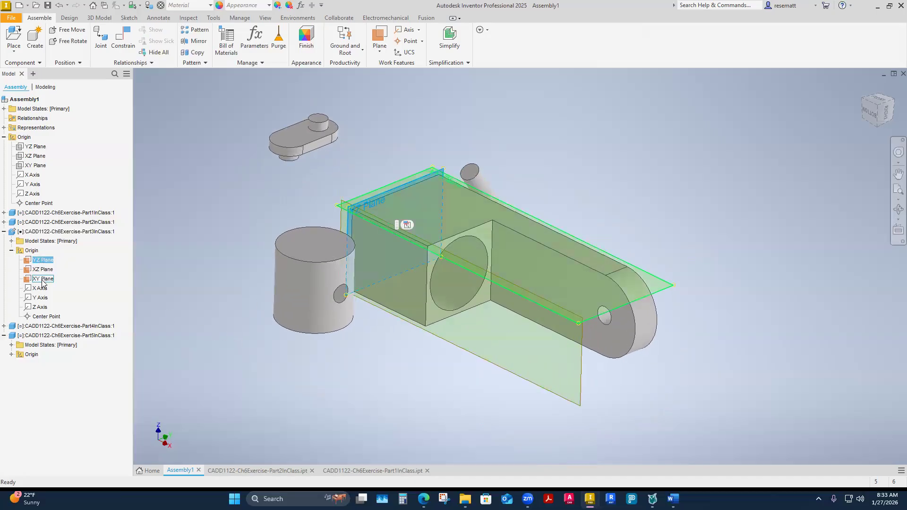
shift+click(43, 280)
right_click(43, 282)
click(52, 337)
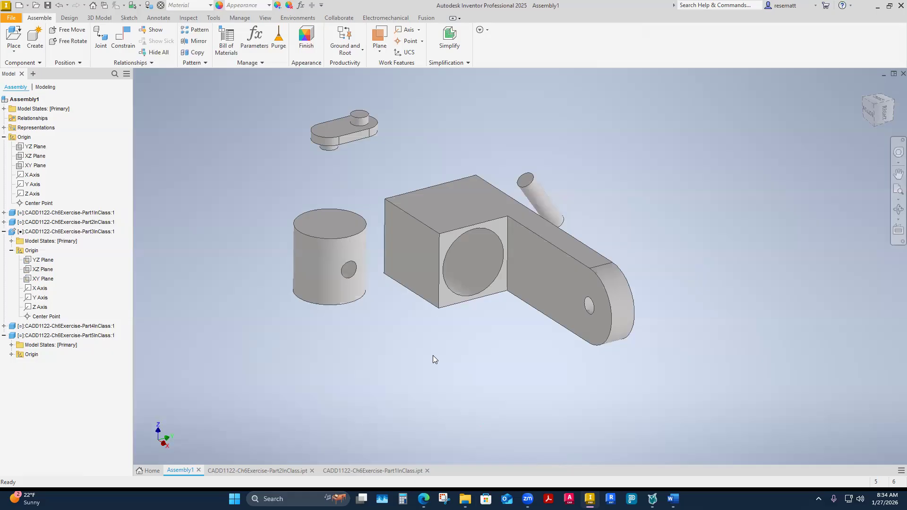
Inspect the Part1InClass cylinder and the bracket's large bore from several angles.
scroll(480, 332, down, 4)
shift+middle_drag(479, 332, 511, 264)
shift+middle_drag(515, 400, 512, 283)
scroll(519, 376, up, 3)
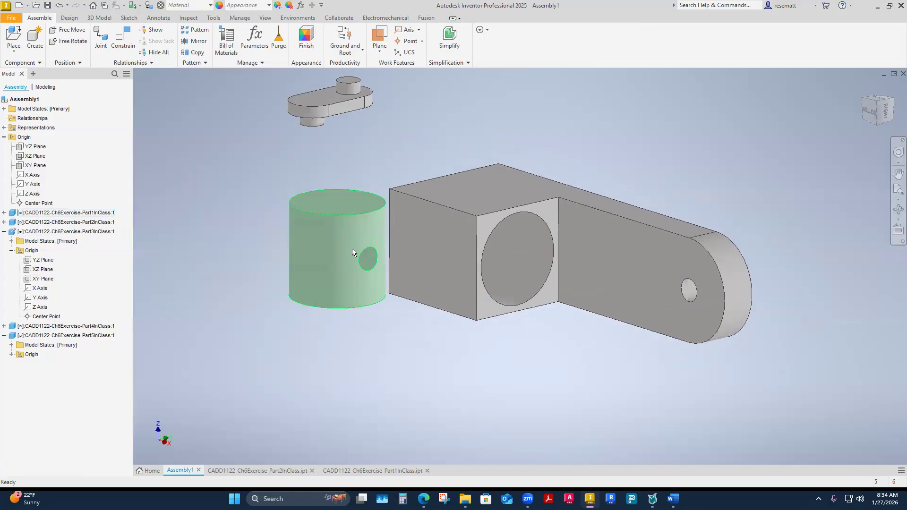
mouse_move(538, 287)
shift+middle_down()
mouse_move(594, 332)
mouse_move(524, 276)
mouse_move(528, 336)
mouse_move(551, 324)
mouse_move(542, 267)
mouse_move(538, 272)
shift+middle_up()
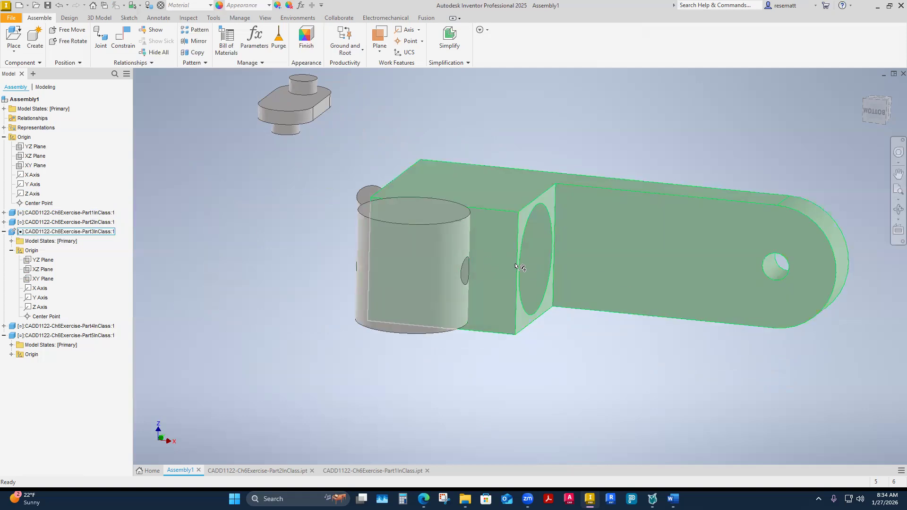
shift+middle_drag(492, 269, 220, 199)
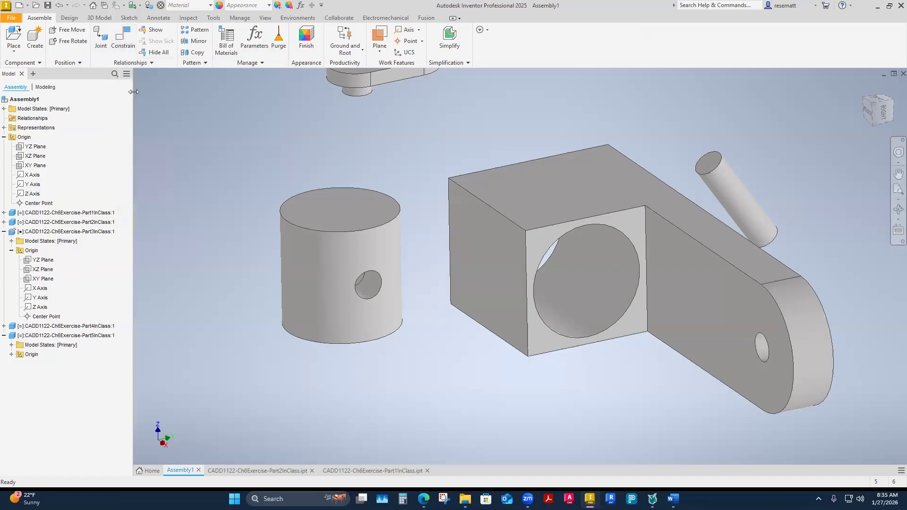
Start placing a constraint and review the Assembly, Motion, Transitional and Constraint Set categories, ending on the Assembly constraint types.
click(123, 43)
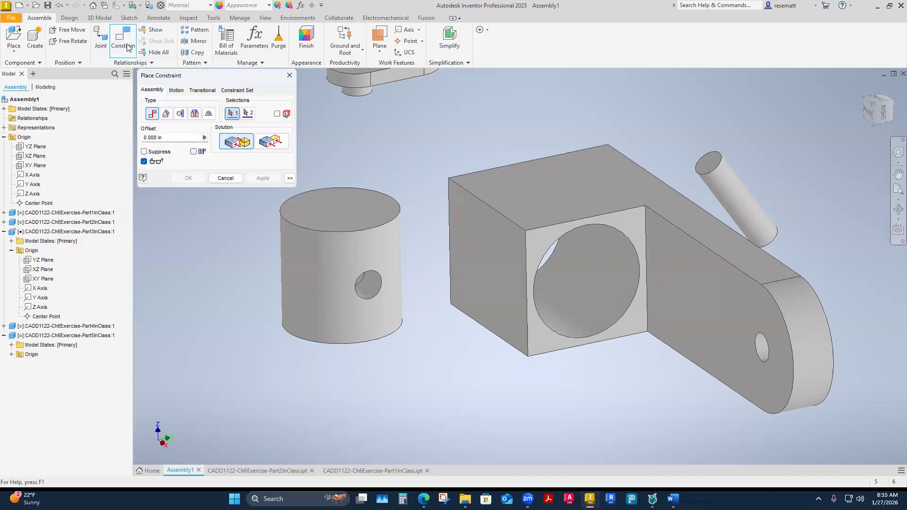
drag(235, 80, 235, 97)
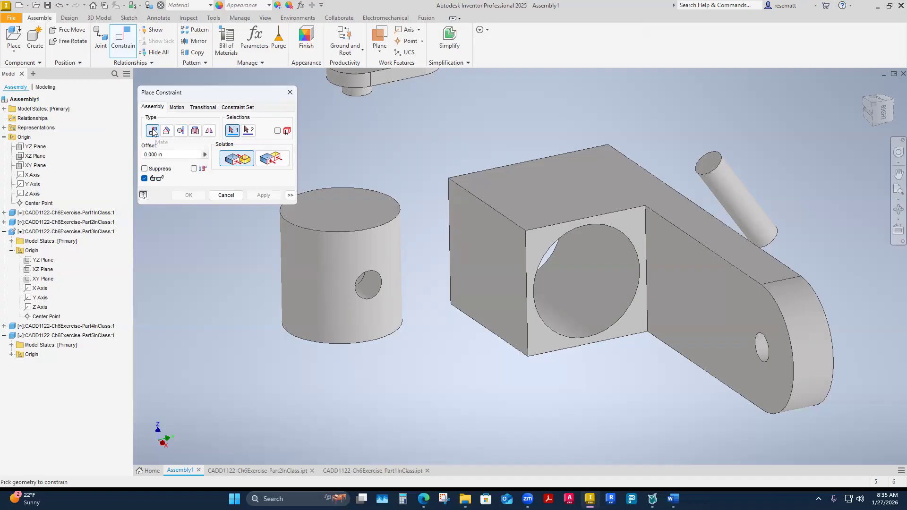
click(177, 107)
click(208, 108)
click(235, 108)
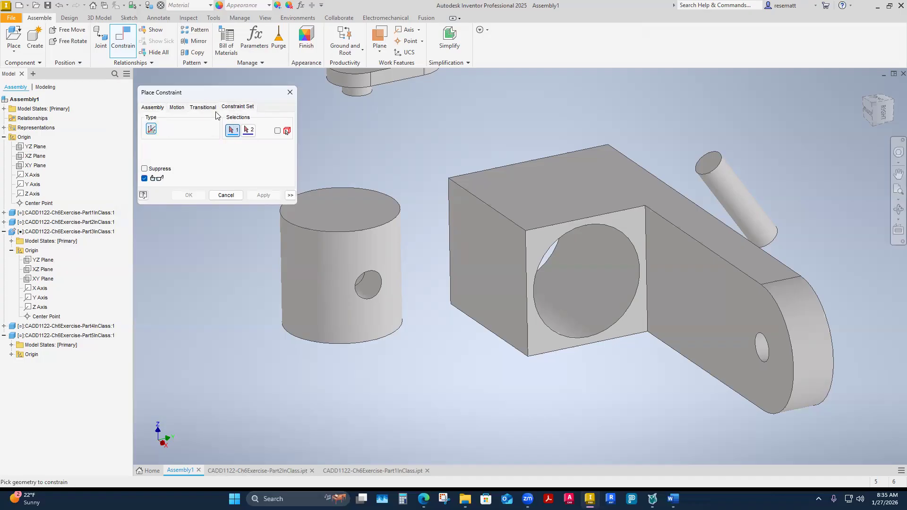
click(154, 109)
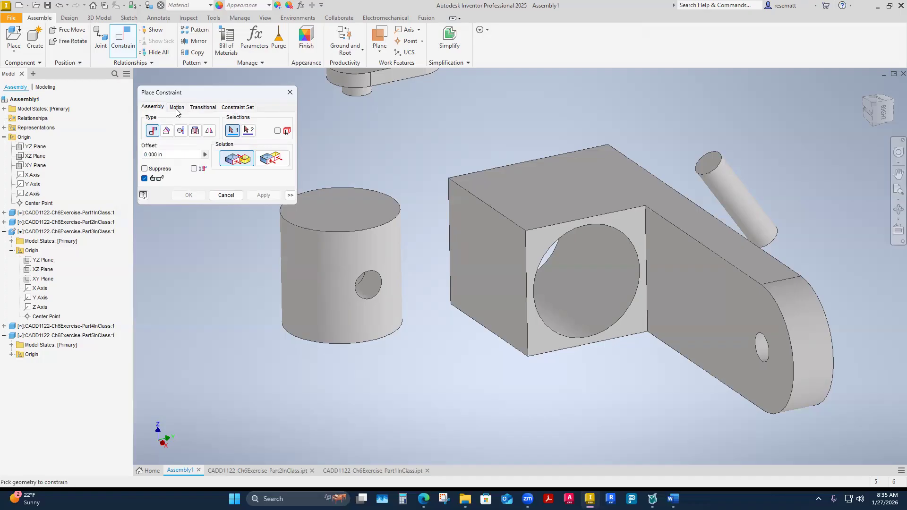
click(177, 107)
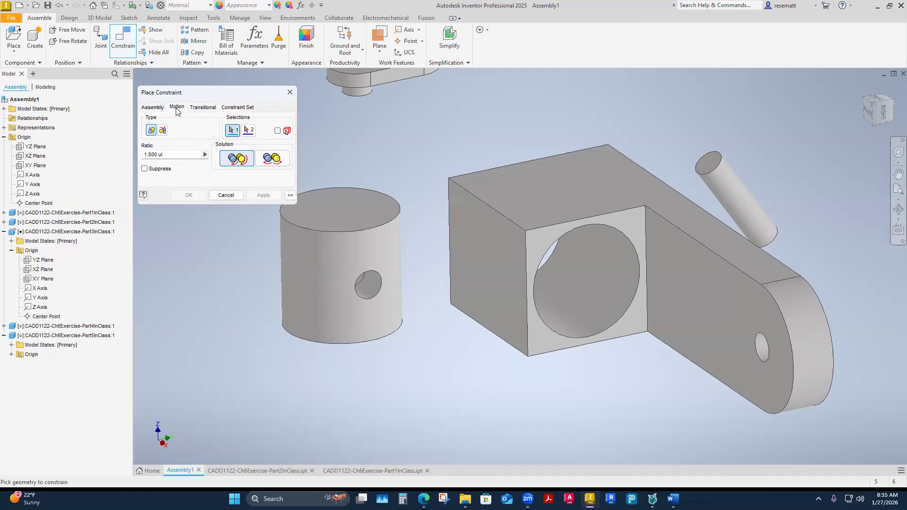
click(202, 108)
click(237, 108)
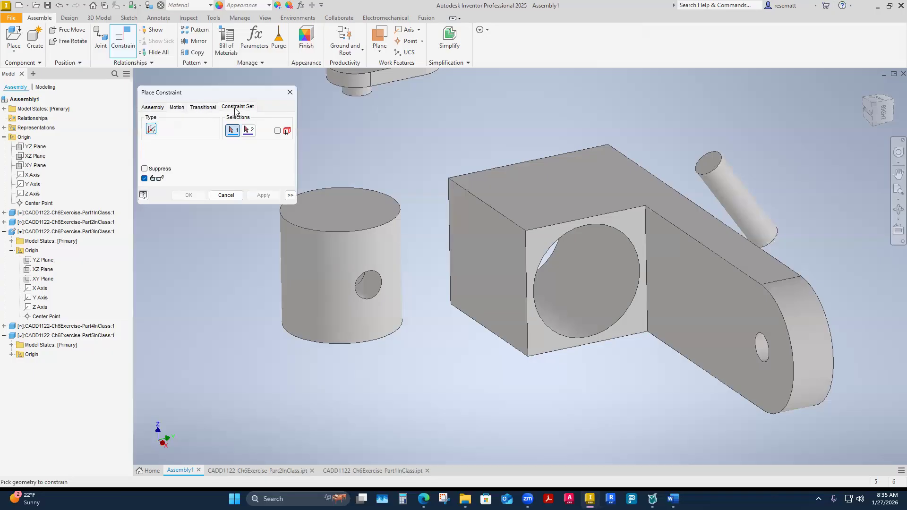
click(152, 108)
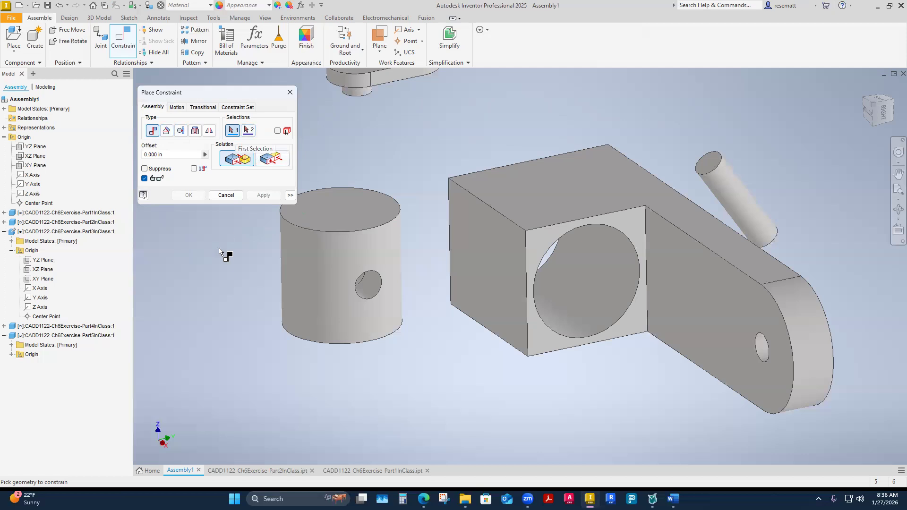
Examine which axes, faces and centre points can be picked on the Part1InClass cylinder's outer wall and ends for a mate.
shift+middle_drag(303, 370, 295, 346)
shift+middle_drag(633, 320, 401, 325)
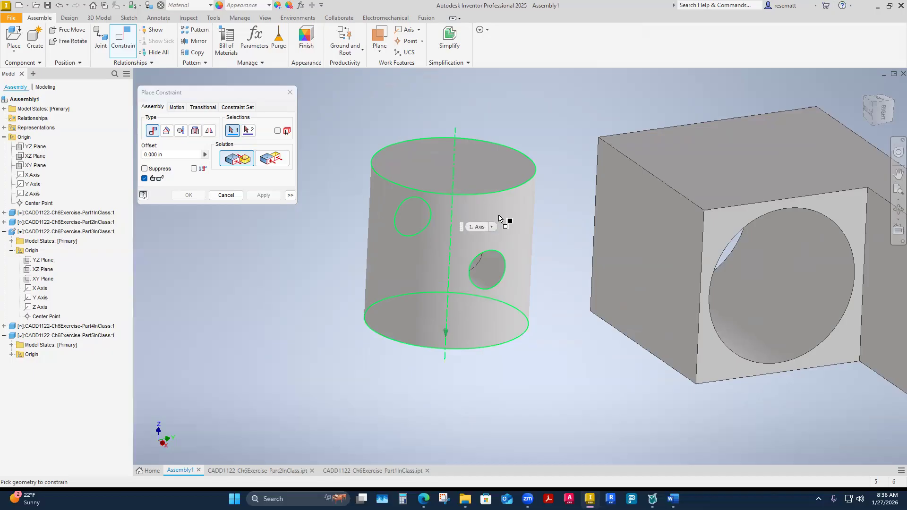
shift+middle_drag(500, 217, 450, 345)
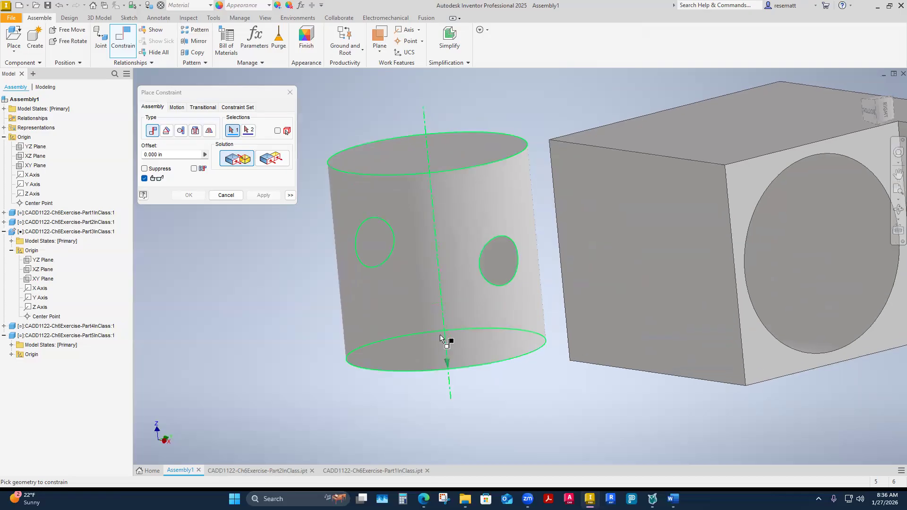
click(441, 339)
click(485, 350)
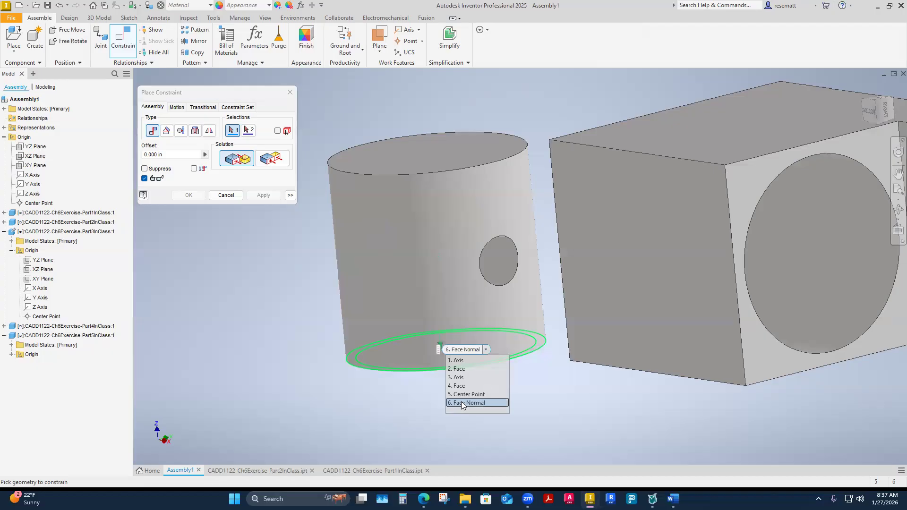
shift+middle_drag(449, 350, 391, 216)
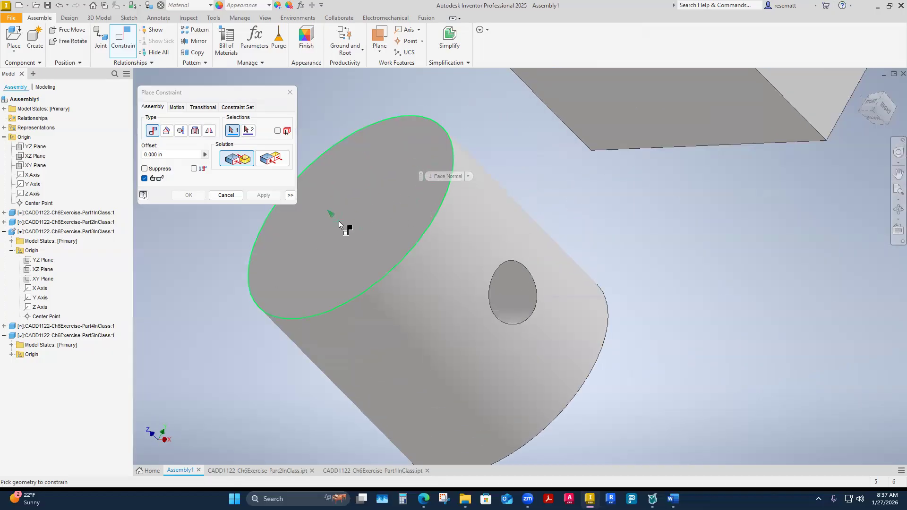
shift+middle_drag(528, 305, 463, 302)
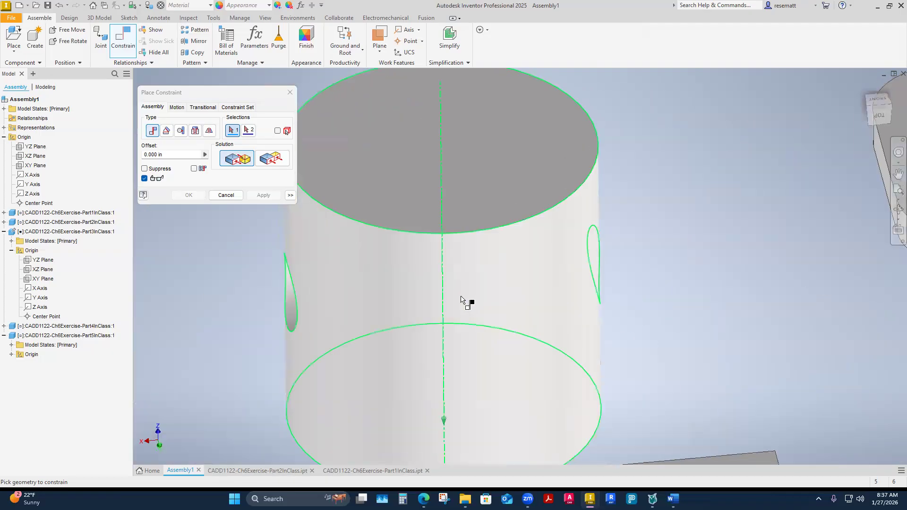
shift+middle_drag(458, 245, 427, 416)
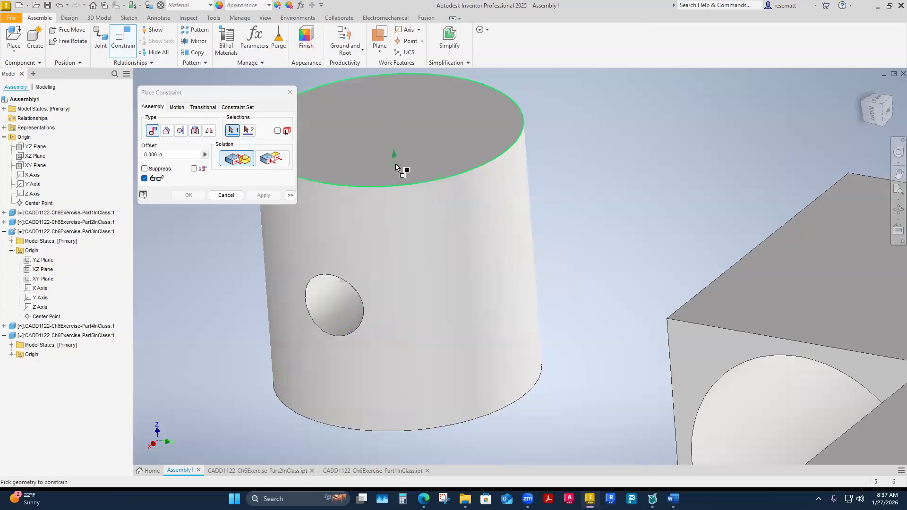
Examine the mate geometry available on the open rim and inner bosses of the Part1InClass cylinder, including their face normals and axes.
shift+middle_drag(409, 285, 409, 343)
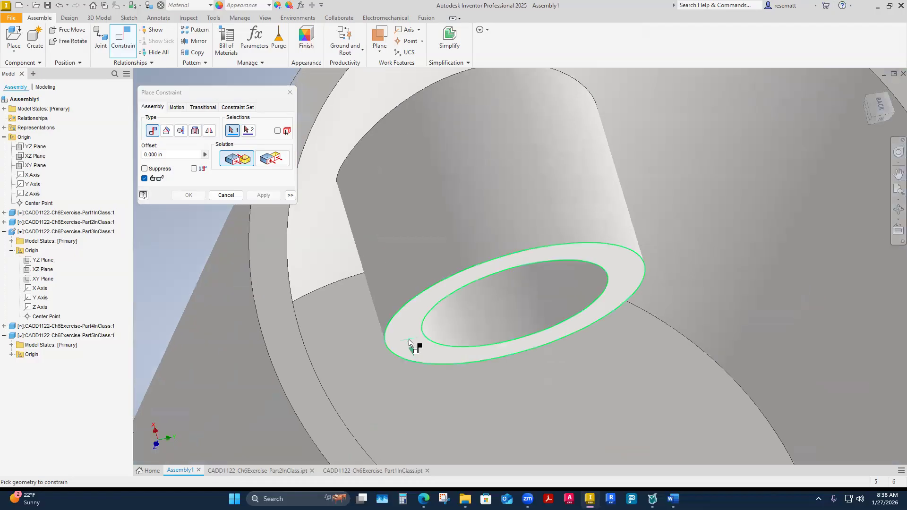
shift+middle_drag(405, 410, 347, 332)
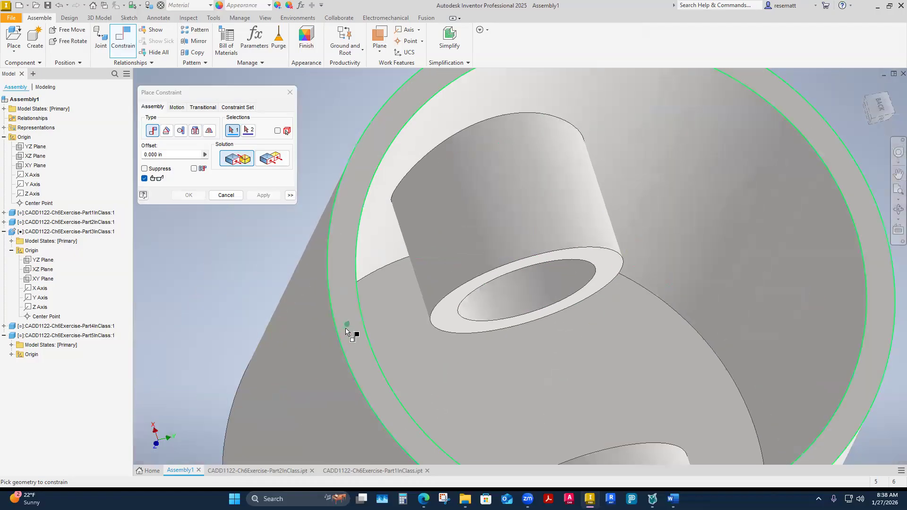
mouse_move(361, 343)
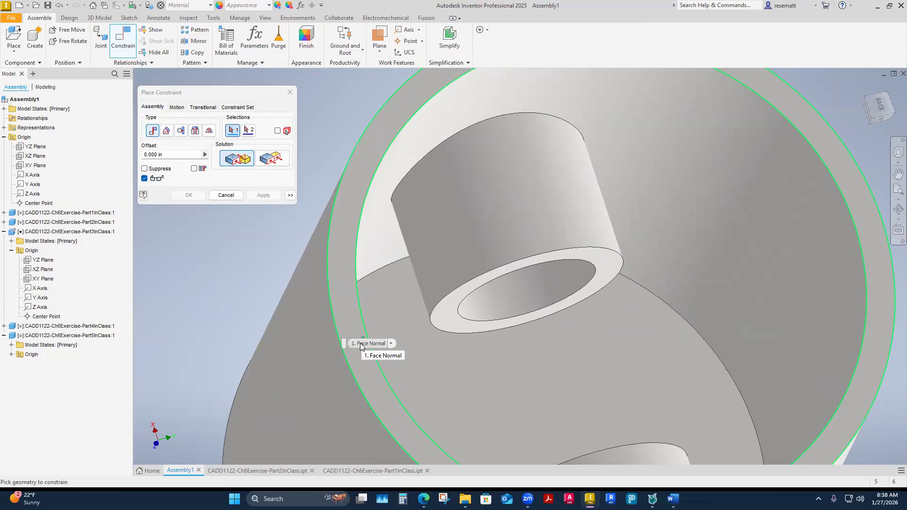
shift+middle_drag(361, 344, 429, 361)
scroll(496, 360, down, 4)
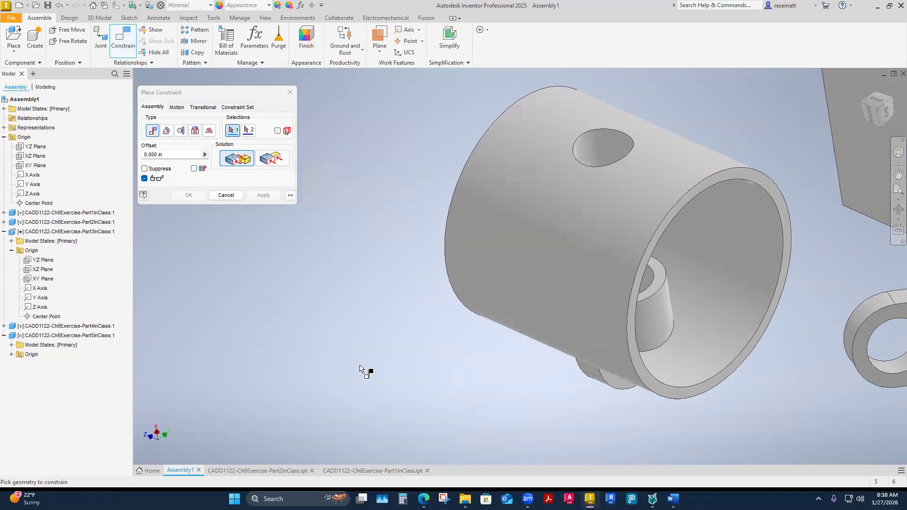
shift+middle_drag(362, 368, 437, 326)
shift+middle_drag(531, 255, 546, 270)
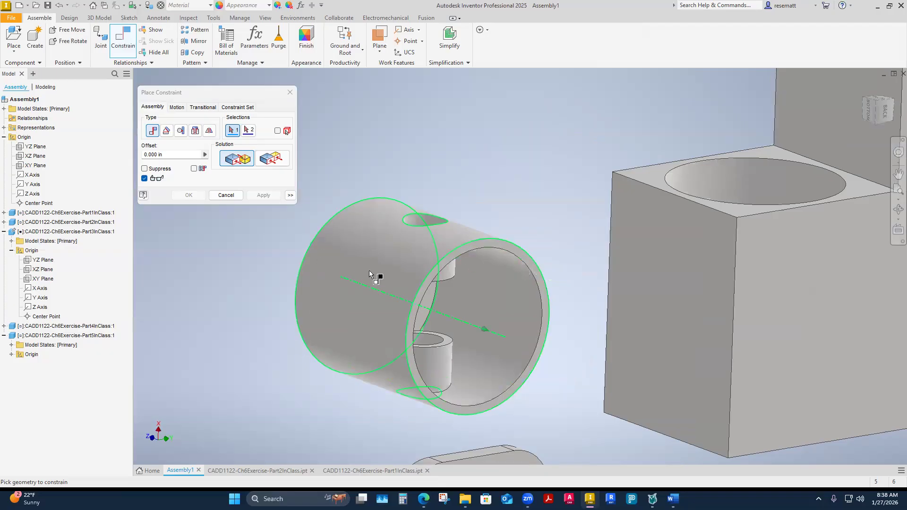
mouse_move(384, 286)
shift+middle_drag(383, 285, 387, 369)
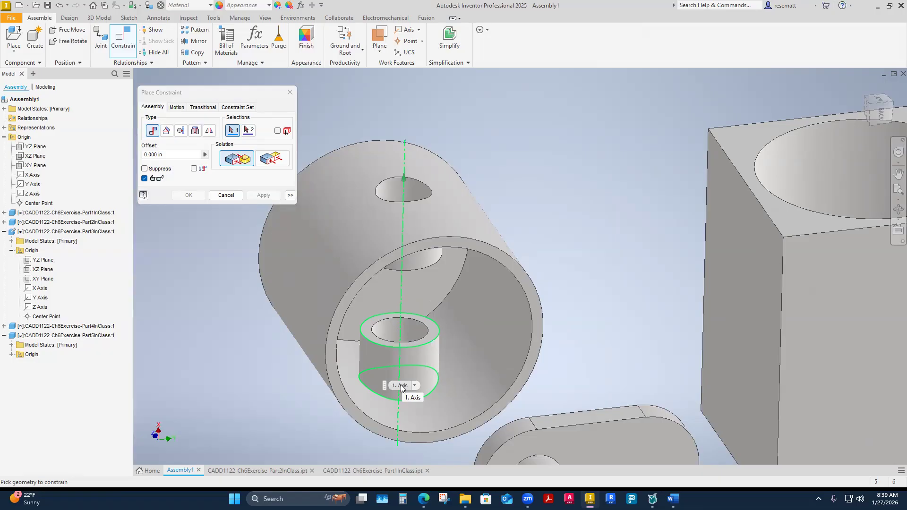
shift+middle_drag(400, 385, 393, 201)
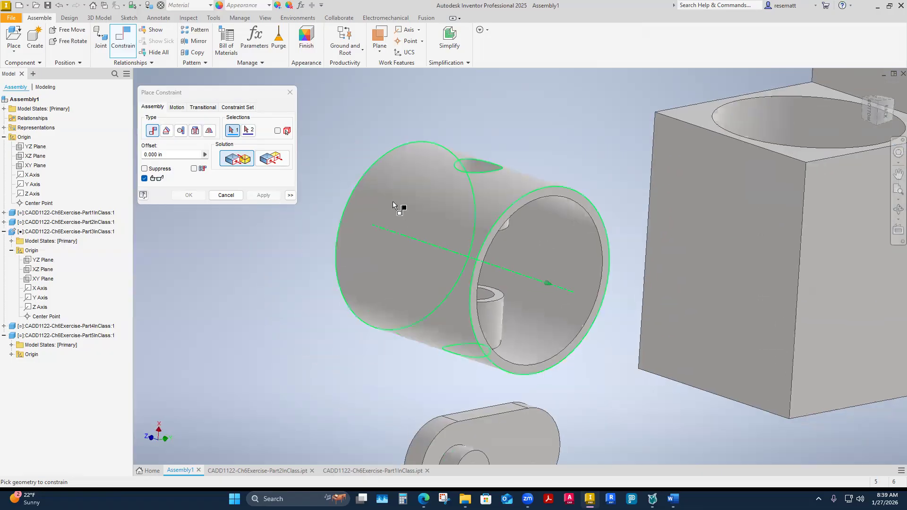
Pick the Part1InClass cylinder's centre axis and the axis of the Part3InClass bracket's large bore for a mate constraint.
click(431, 251)
shift+middle_drag(435, 257, 385, 354)
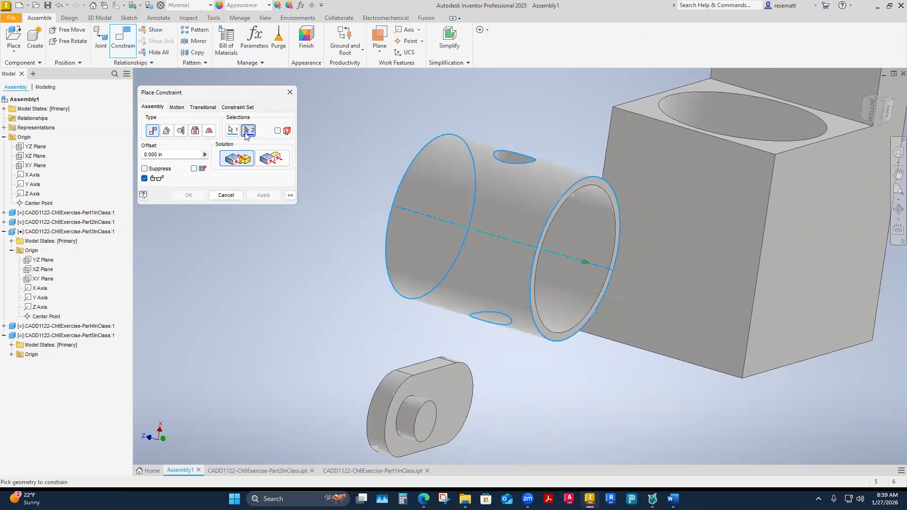
scroll(373, 307, down, 1)
shift+middle_drag(373, 307, 524, 381)
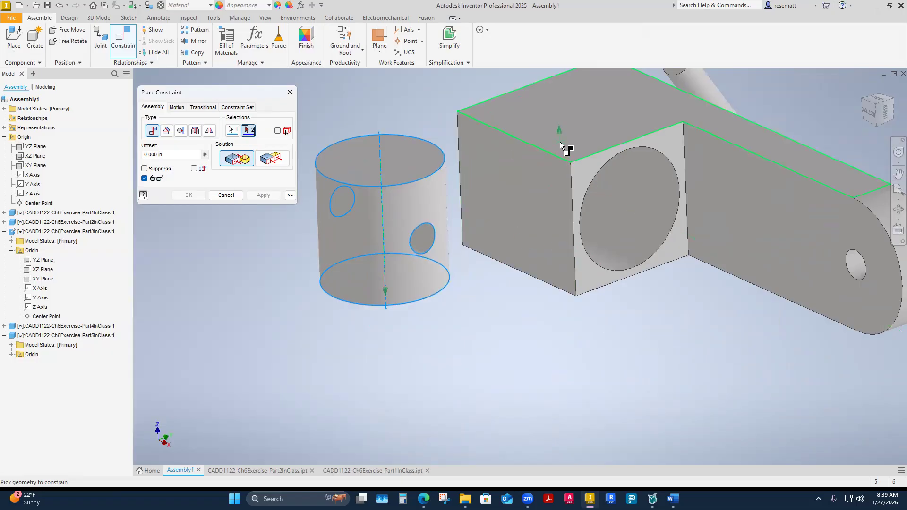
shift+middle_drag(730, 214, 588, 265)
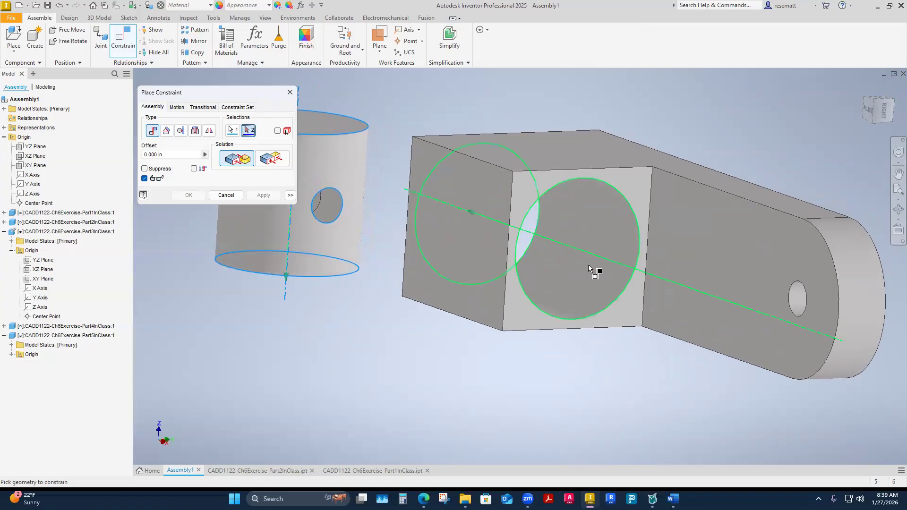
mouse_move(603, 280)
shift+middle_drag(603, 281, 628, 259)
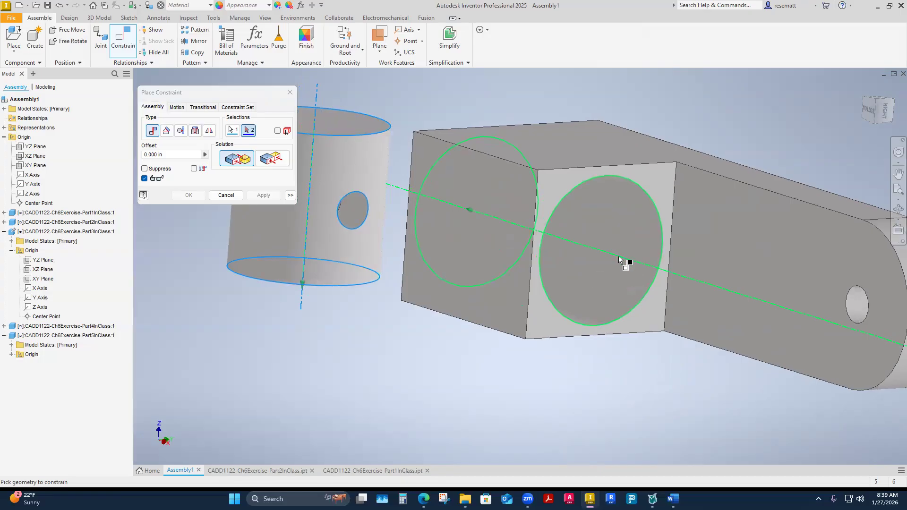
click(619, 258)
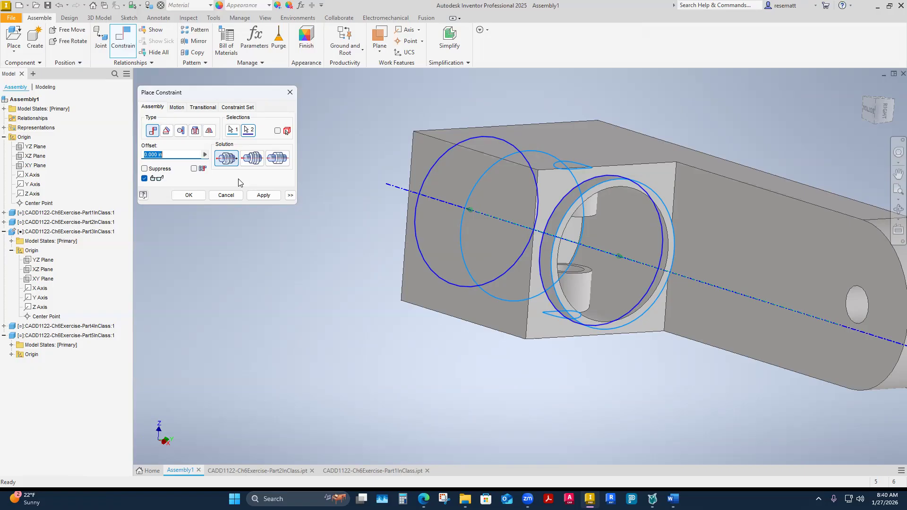
Try the aligned and undirected solutions for the mate between the cylinder and bore axes.
mouse_move(580, 329)
shift+middle_down()
mouse_move(597, 334)
mouse_move(582, 386)
mouse_move(632, 275)
mouse_move(627, 315)
mouse_move(383, 183)
mouse_move(457, 212)
mouse_move(483, 237)
mouse_move(520, 232)
shift+middle_up()
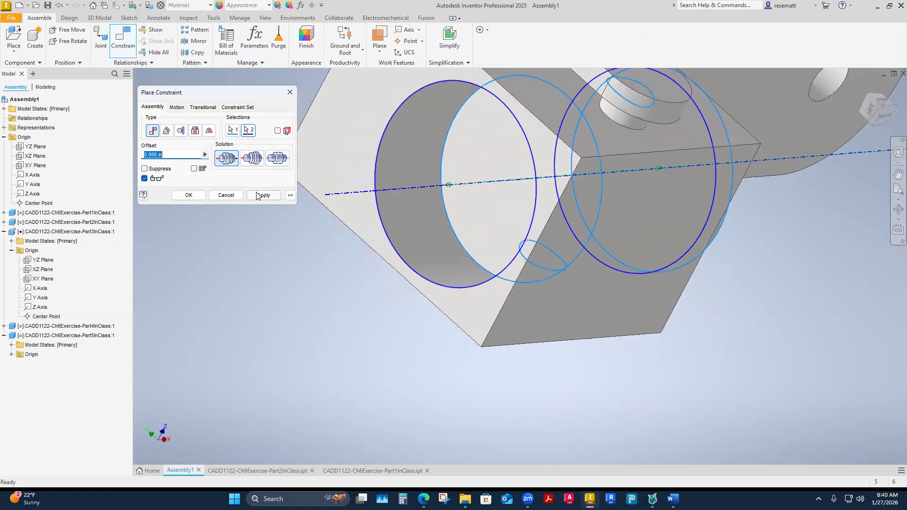
click(251, 161)
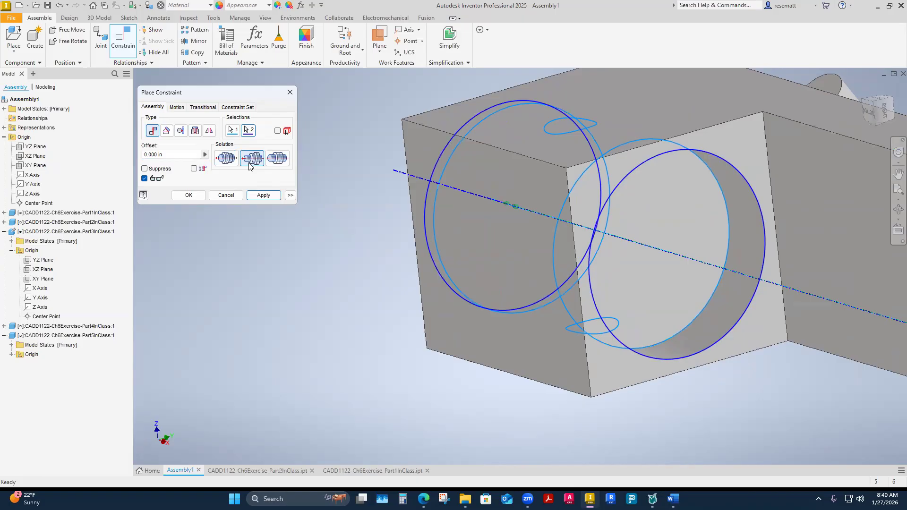
click(277, 160)
shift+middle_drag(338, 201, 332, 229)
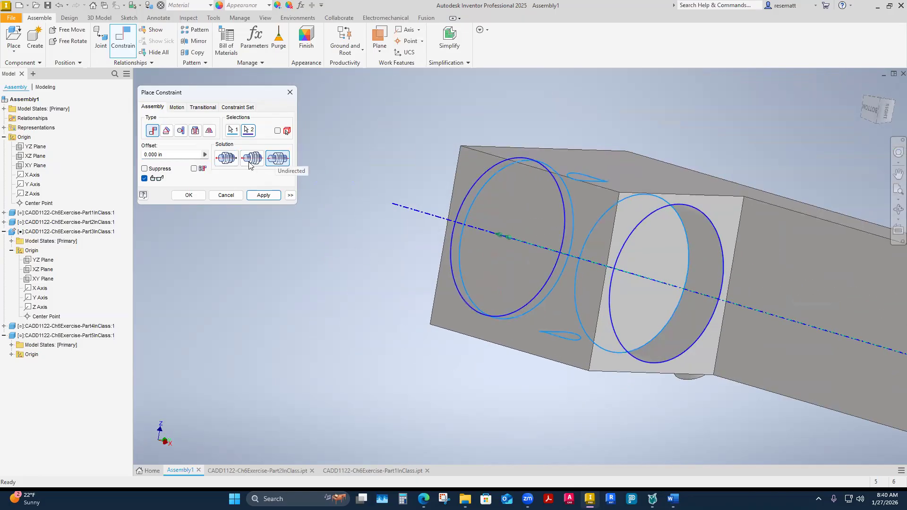
Apply the cylinder-to-bore axis mate with the opposed solution and finish placing constraints.
click(227, 159)
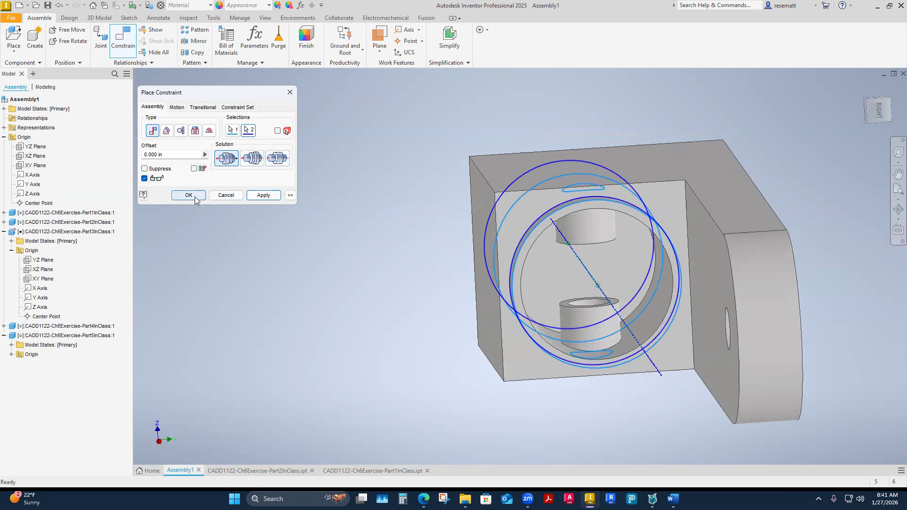
click(263, 195)
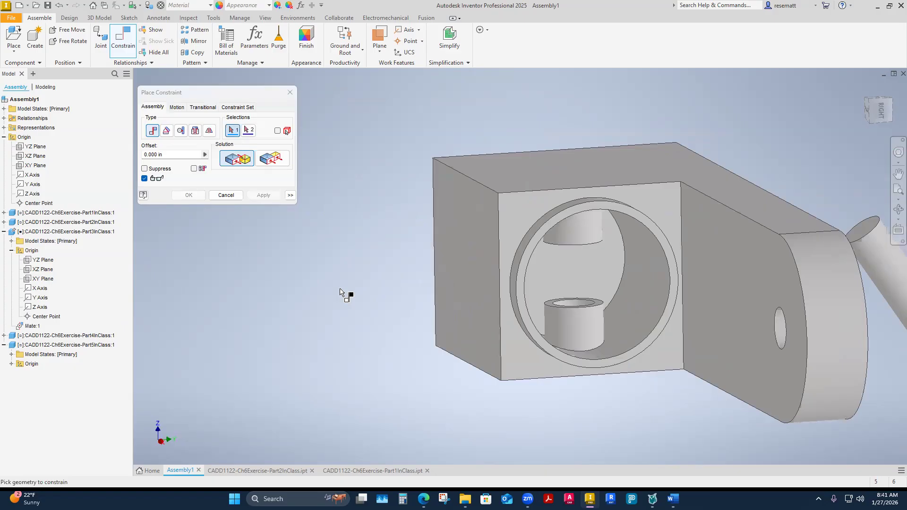
click(290, 92)
shift+middle_drag(347, 272, 605, 291)
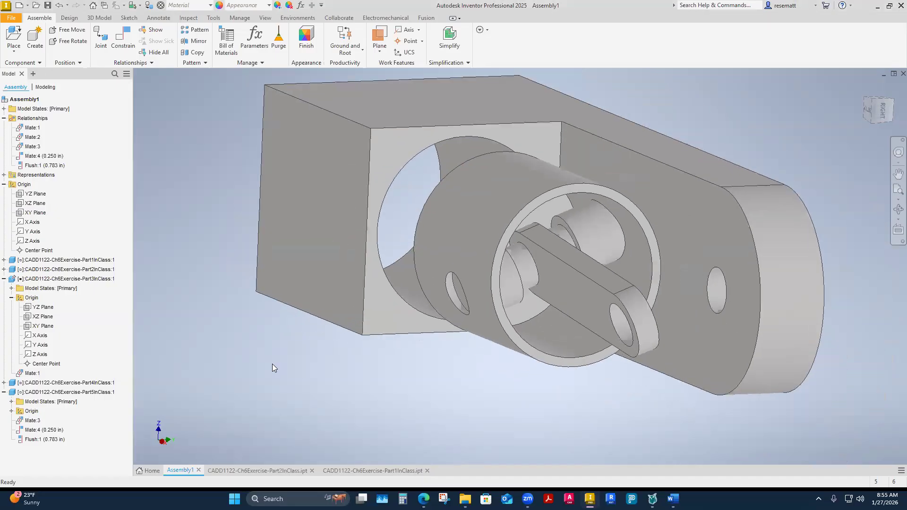
Review the assembly's mate and flush relationships to identify the geometry each constraint ties together.
click(33, 156)
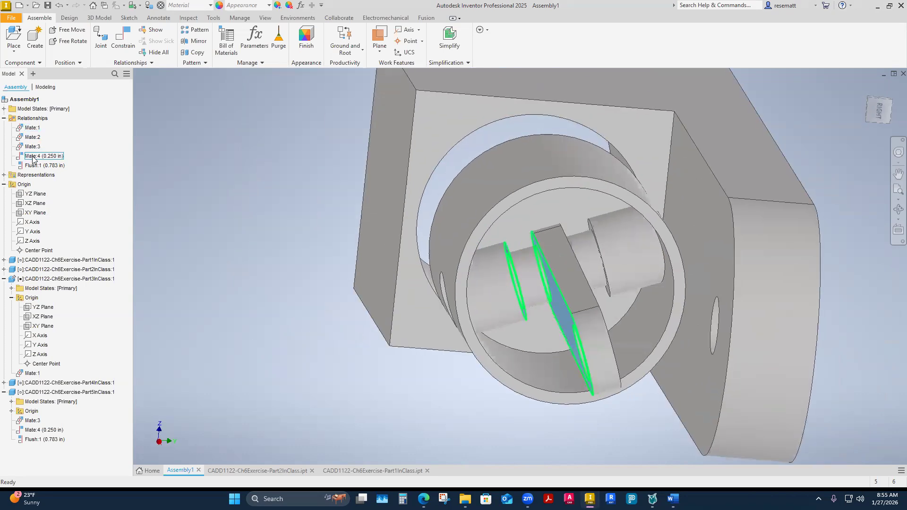
click(33, 166)
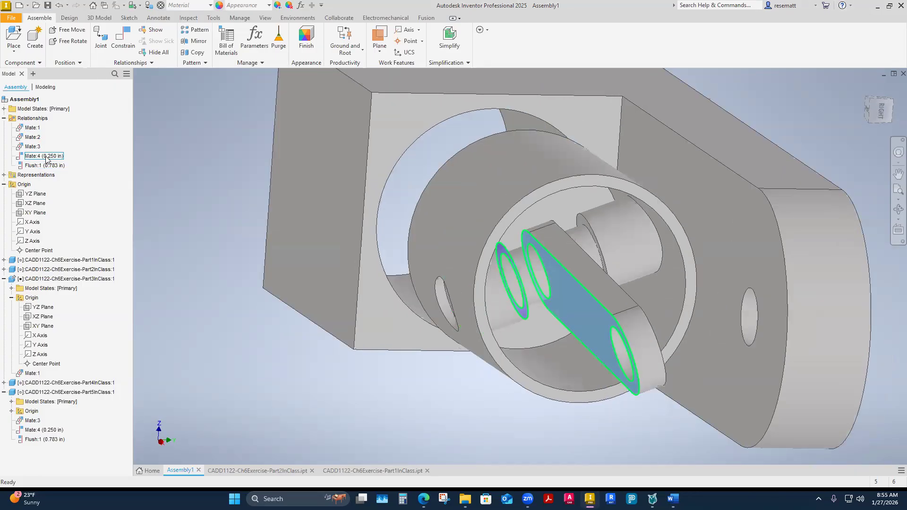
click(46, 166)
right_click(45, 167)
click(150, 196)
click(44, 157)
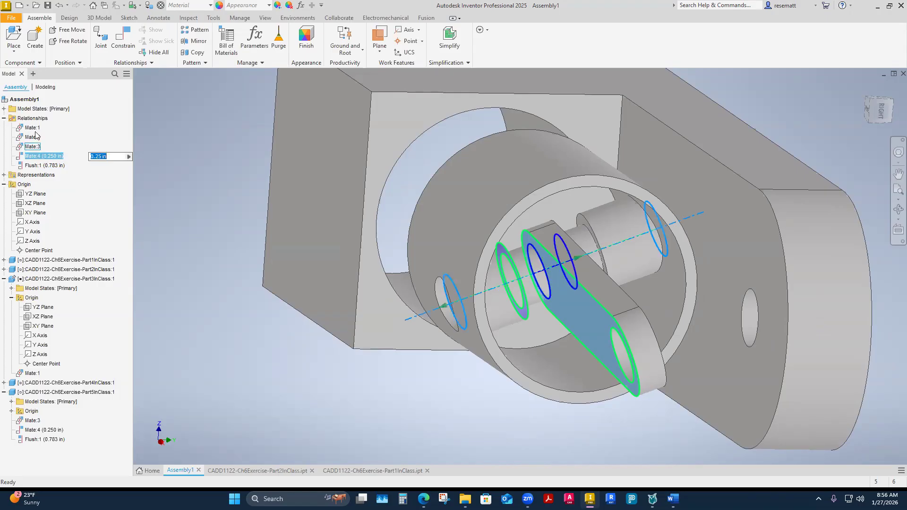
click(92, 211)
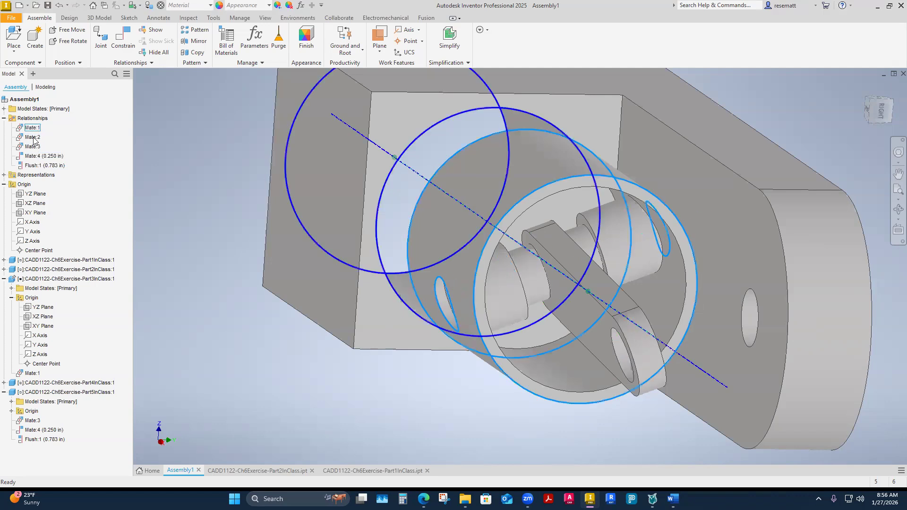
click(439, 250)
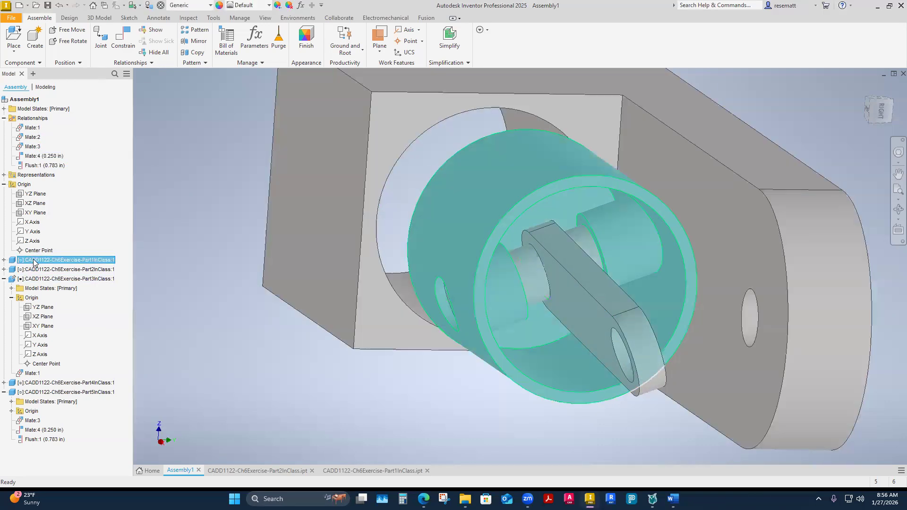
List the constraints under the Part1InClass component and review the geometry and available commands of Mate:1.
click(4, 260)
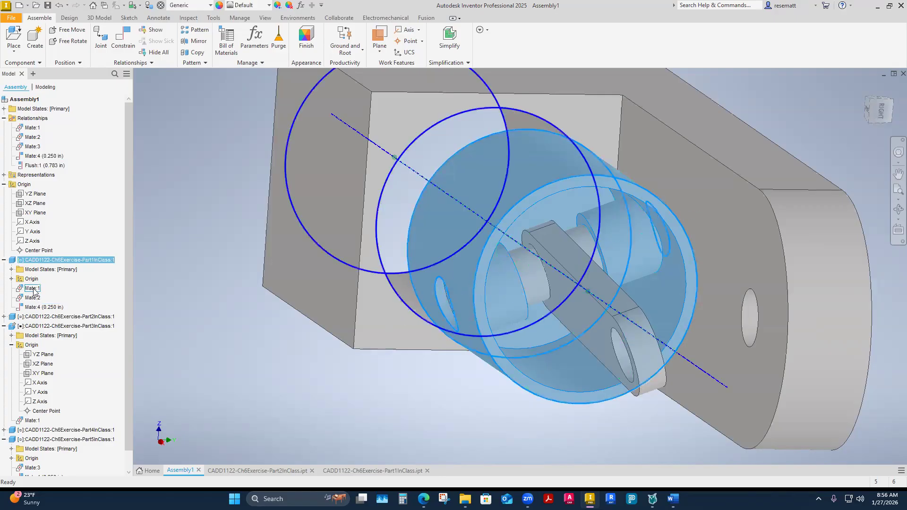
click(143, 327)
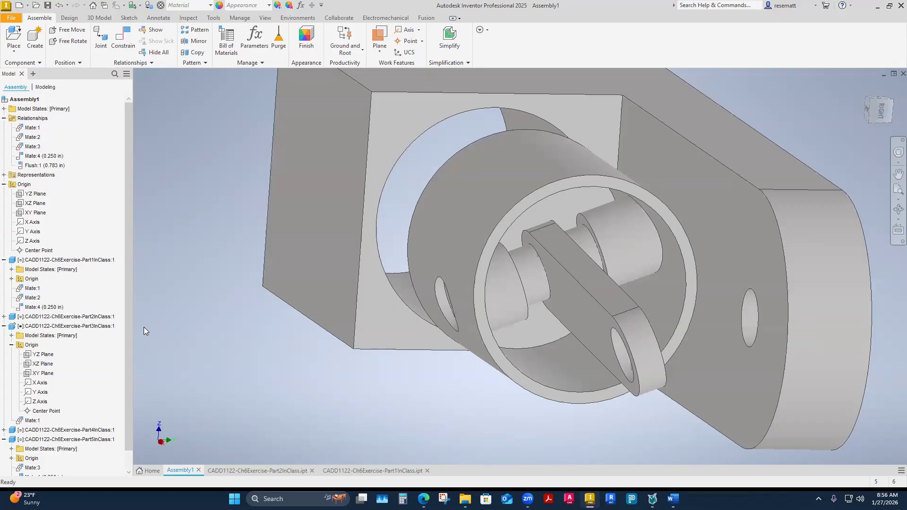
right_click(35, 290)
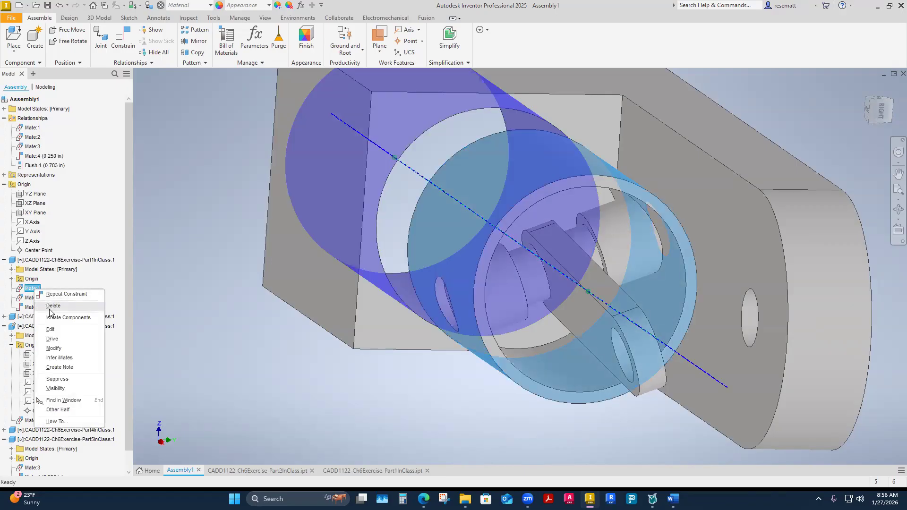
click(272, 316)
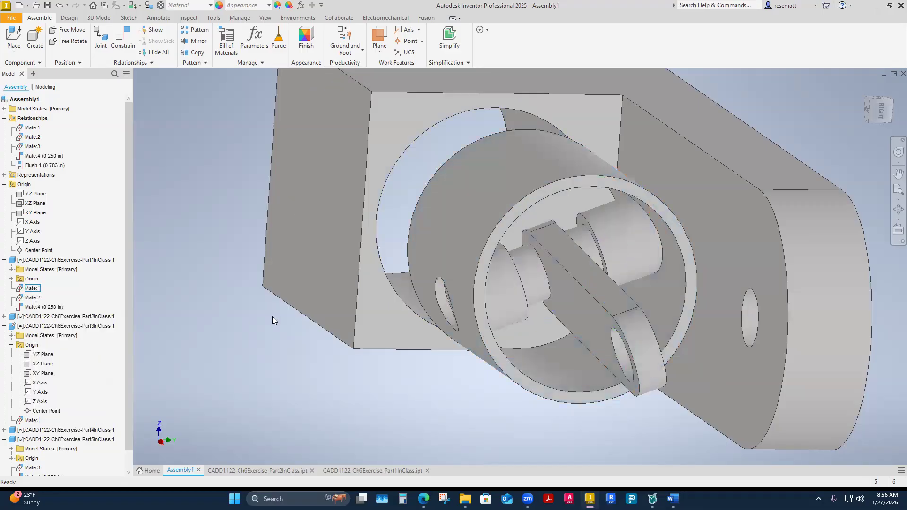
shift+middle_drag(180, 160, 151, 71)
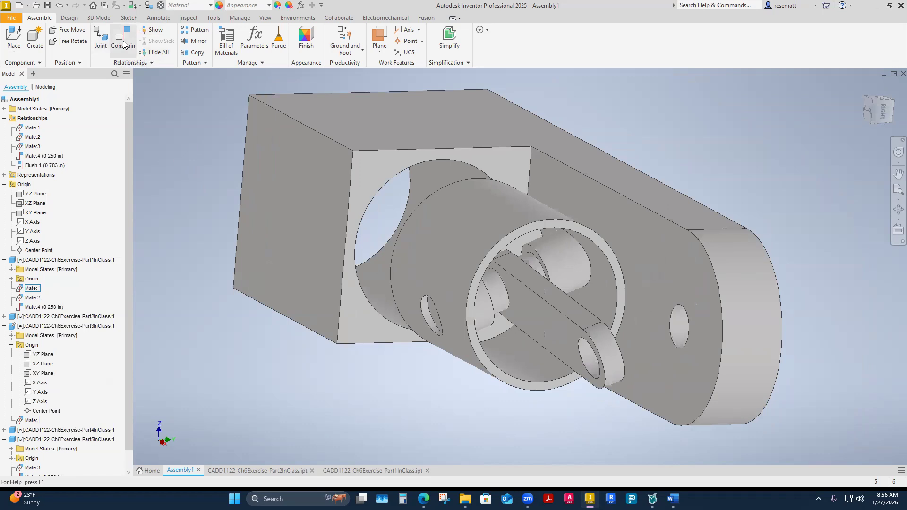
click(156, 29)
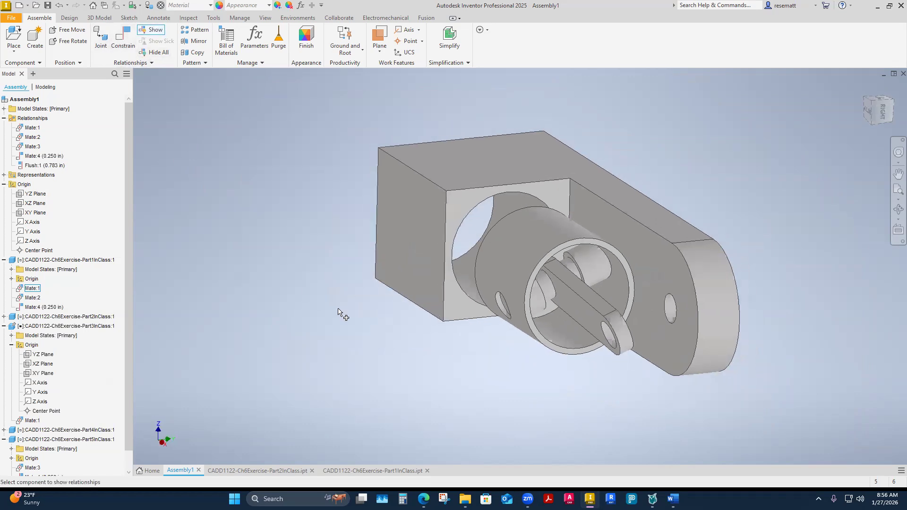
scroll(341, 315, up, 2)
shift+middle_drag(341, 315, 406, 307)
key(Escape)
click(151, 32)
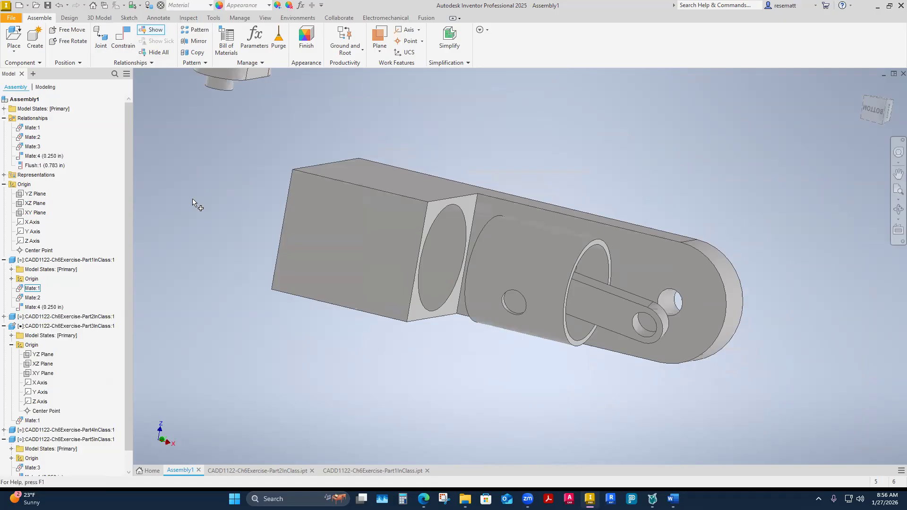
scroll(217, 259, up, 2)
scroll(237, 275, up, 2)
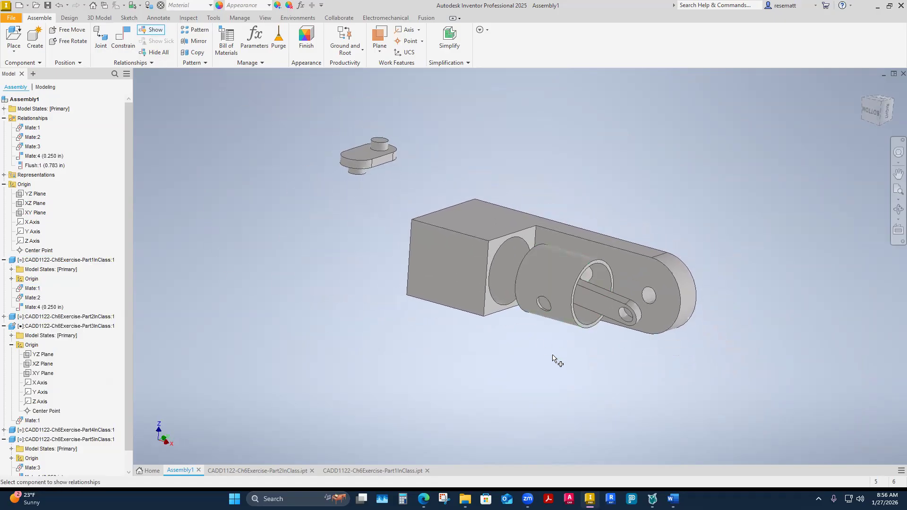
key(Escape)
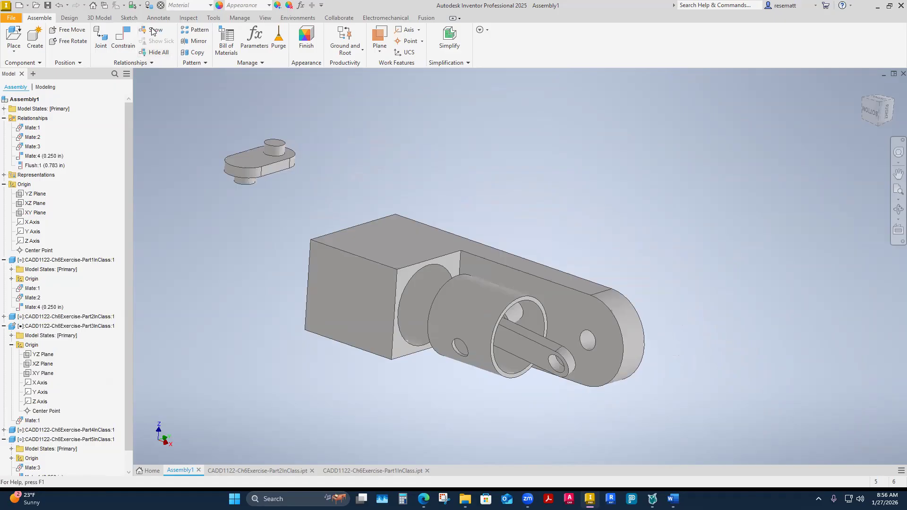
click(151, 30)
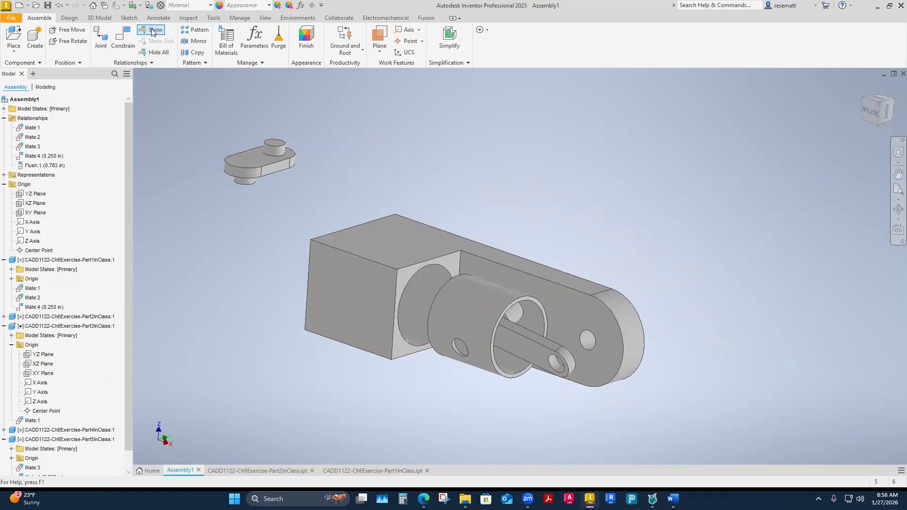
click(29, 289)
click(246, 297)
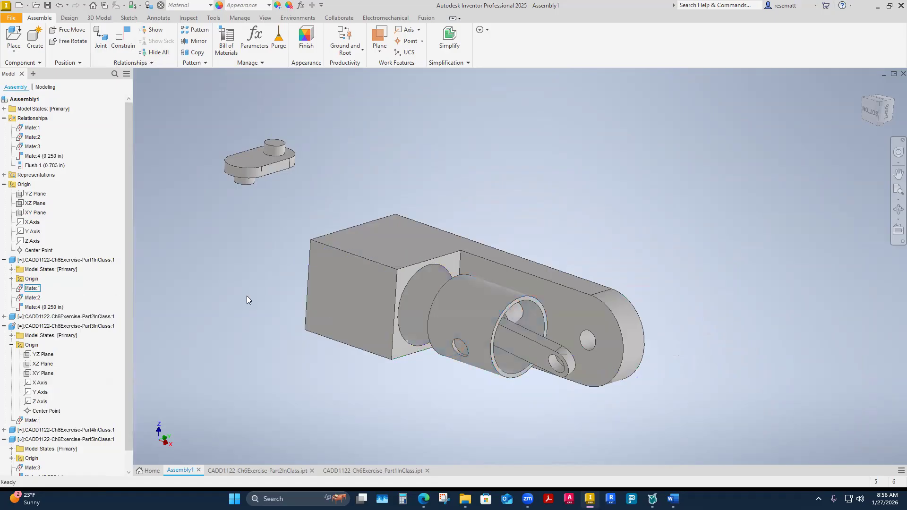
Show the Part3InClass bracket's relationships and examine the details and available commands of its Mate:1 glyph.
click(153, 32)
click(316, 312)
shift+middle_drag(254, 383, 444, 369)
scroll(392, 288, down, 3)
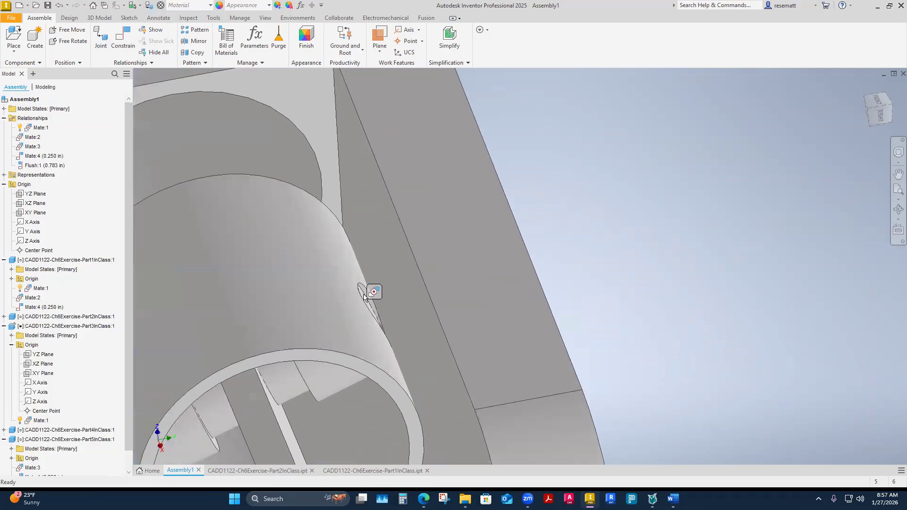
mouse_move(372, 295)
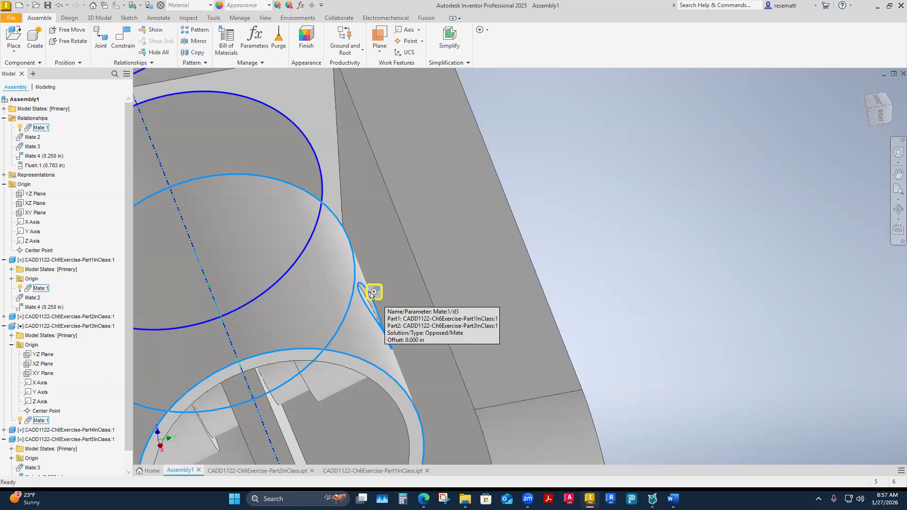
right_click(372, 295)
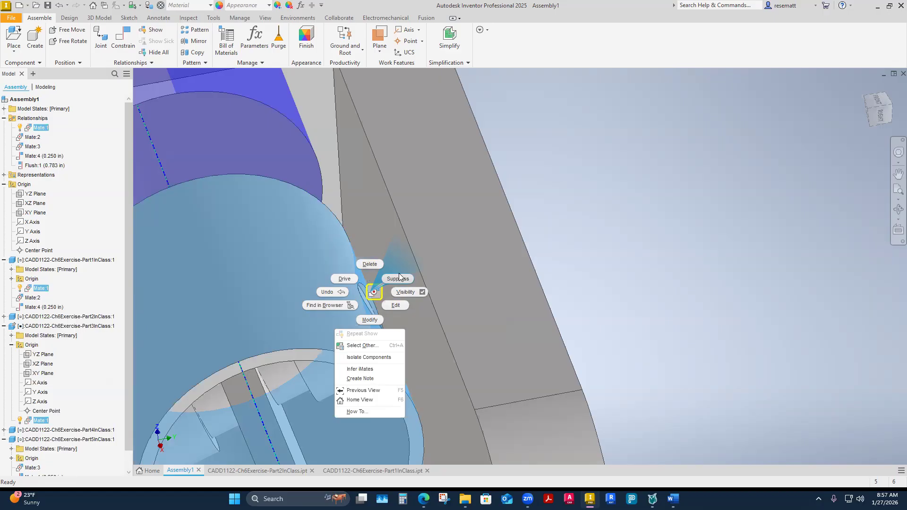
click(620, 264)
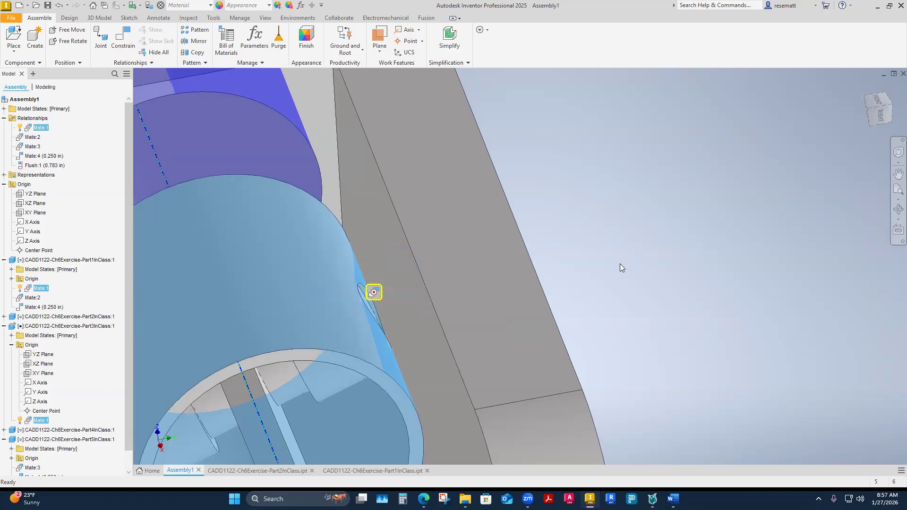
Hide all displayed relationship glyphs in the assembly.
scroll(623, 283, down, 3)
click(625, 297)
click(159, 54)
scroll(269, 372, down, 3)
shift+middle_drag(265, 372, 402, 366)
scroll(222, 291, down, 1)
shift+middle_drag(223, 291, 228, 358)
scroll(228, 357, down, 1)
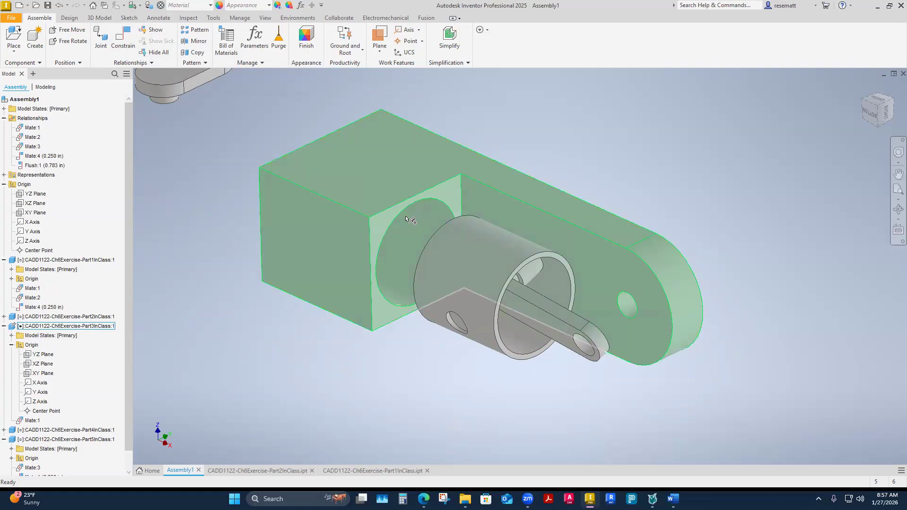
shift+middle_drag(615, 376, 533, 369)
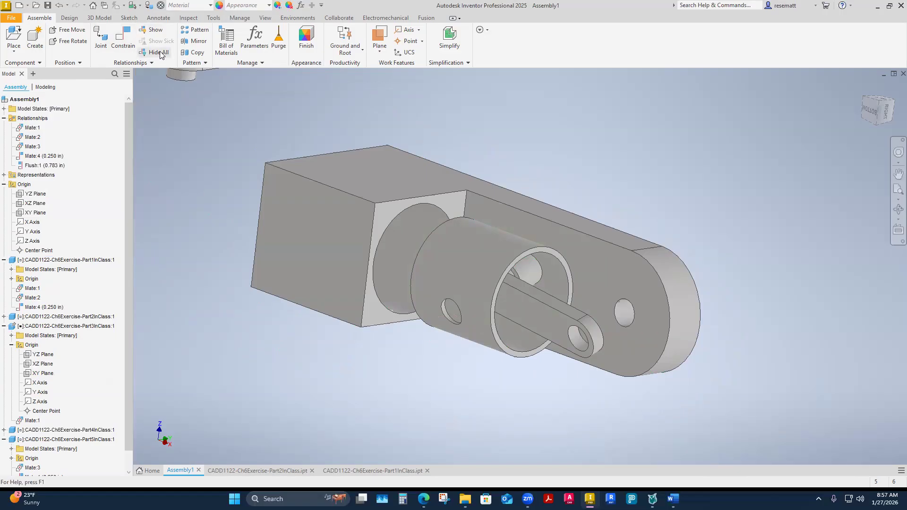
Redisplay the Part3InClass bracket's relationship glyphs and hide them all again.
shift+middle_drag(174, 141, 170, 73)
click(153, 21)
click(39, 17)
click(153, 30)
click(332, 222)
shift+middle_drag(355, 324, 332, 347)
click(158, 52)
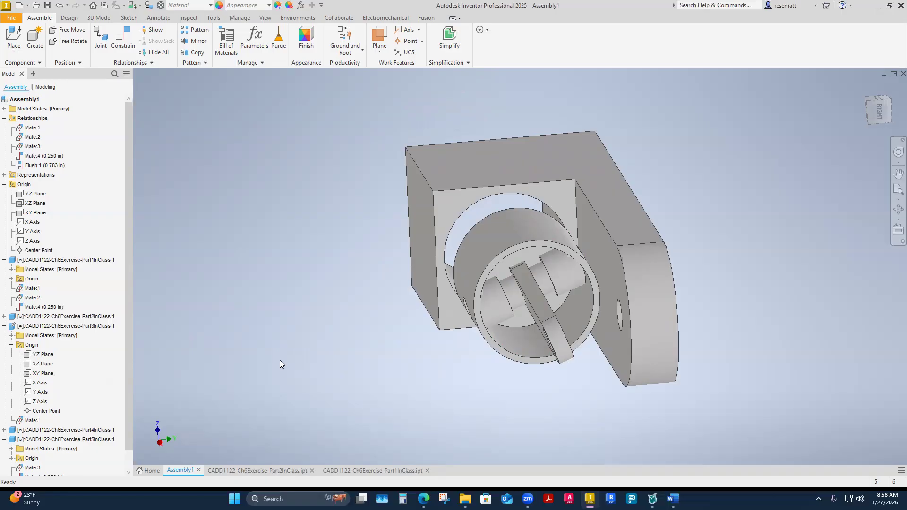
Move and rotate the cylinder and its attached parts to test the motion left free by the current constraints.
mouse_move(507, 242)
mouse_down()
mouse_move(493, 249)
mouse_move(527, 242)
mouse_move(492, 244)
mouse_move(517, 236)
mouse_move(486, 245)
mouse_move(525, 237)
mouse_move(489, 243)
mouse_move(515, 244)
mouse_move(501, 243)
mouse_move(512, 220)
mouse_move(506, 204)
mouse_move(526, 238)
mouse_move(506, 199)
mouse_move(527, 239)
mouse_move(515, 244)
mouse_move(533, 242)
mouse_move(512, 246)
mouse_move(522, 246)
mouse_up()
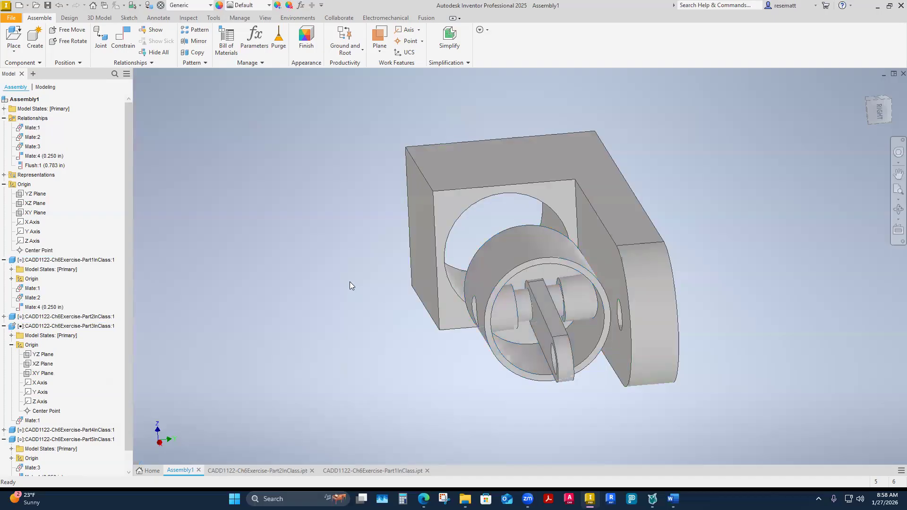
shift+middle_drag(349, 284, 425, 279)
drag(386, 211, 379, 232)
click(366, 307)
shift+middle_drag(366, 307, 472, 236)
drag(480, 229, 496, 253)
shift+middle_drag(465, 298, 497, 232)
drag(492, 180, 478, 232)
shift+middle_drag(490, 275, 466, 244)
click(441, 264)
scroll(428, 302, down, 2)
shift+middle_drag(428, 303, 451, 270)
drag(450, 270, 392, 274)
shift+middle_drag(410, 341, 405, 340)
Reposition the loose Part4InClass link above the cylinder and connecting rod, clear of the bracket.
drag(232, 154, 562, 176)
shift+middle_drag(416, 352, 416, 352)
click(379, 332)
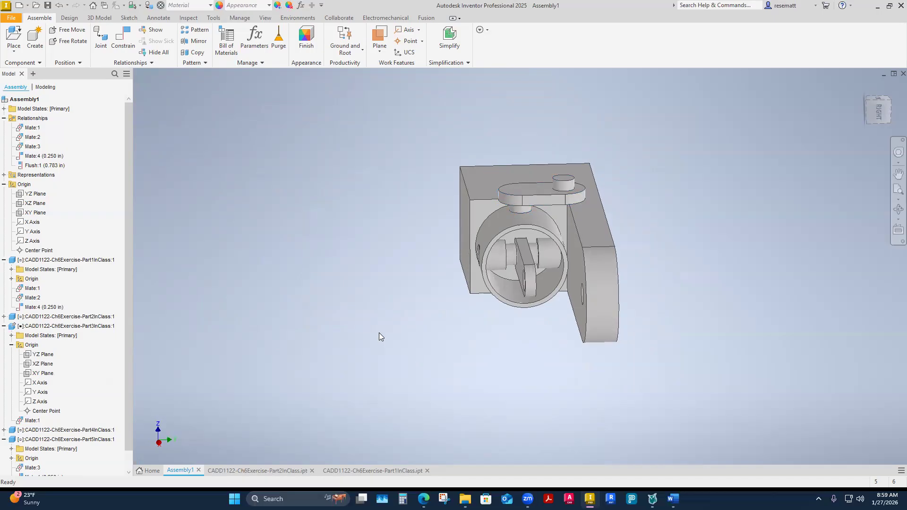
shift+middle_drag(626, 314, 553, 119)
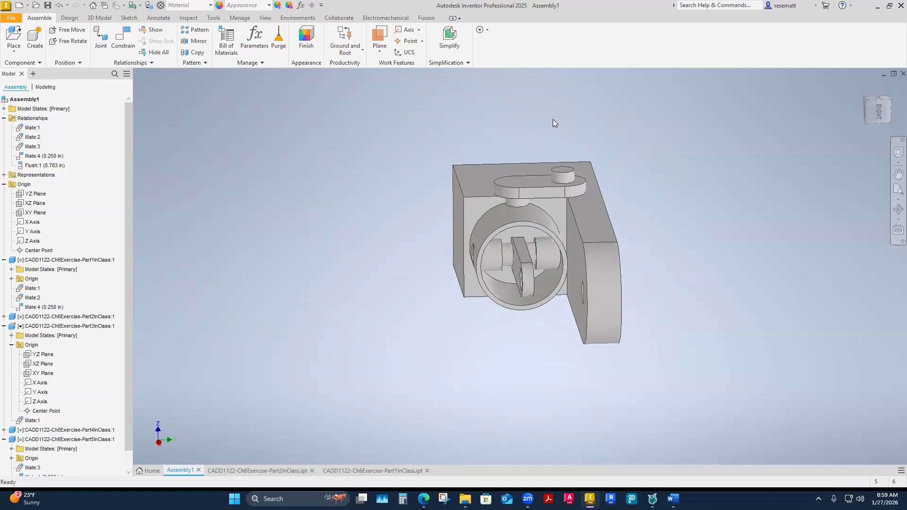
scroll(558, 130, up, 2)
shift+middle_drag(556, 204, 598, 210)
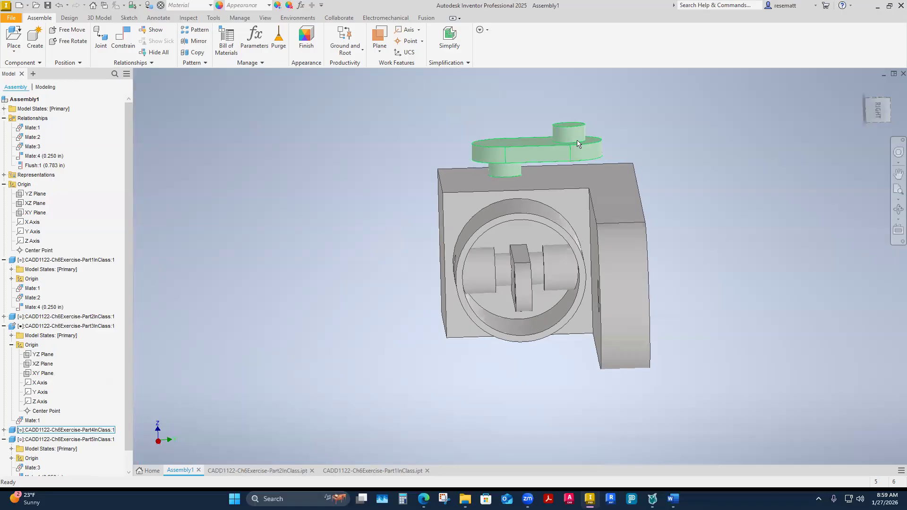
shift+middle_drag(578, 143, 597, 113)
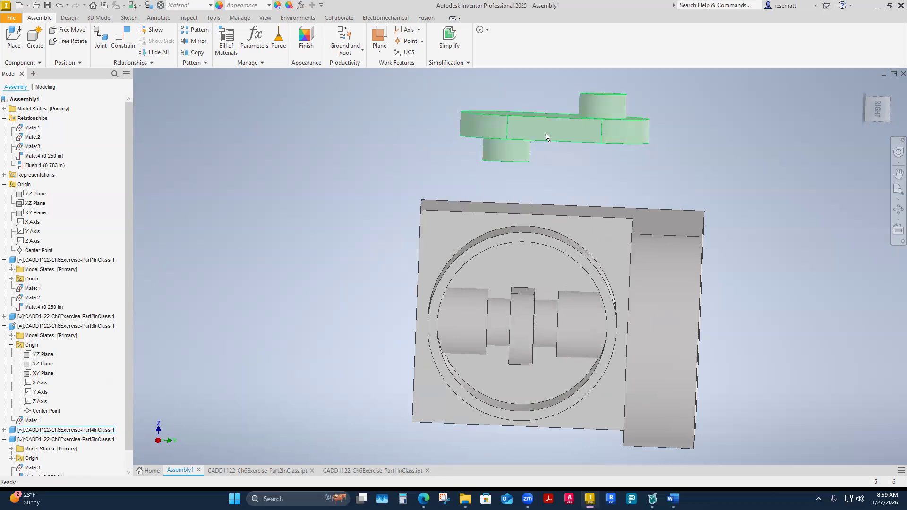
shift+middle_drag(530, 137, 531, 329)
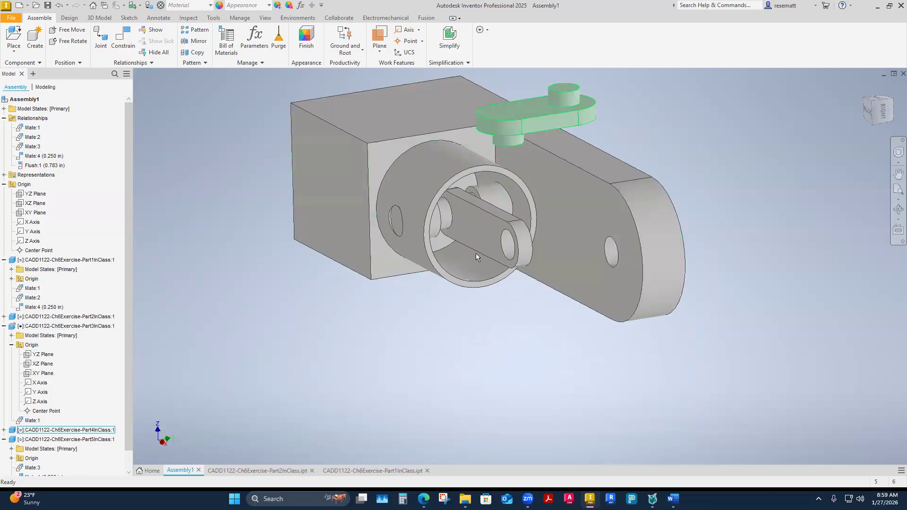
scroll(504, 250, down, 2)
Try to mate the axis of the Part4InClass link's lower pin to the axis of the connecting rod's end hole.
click(123, 38)
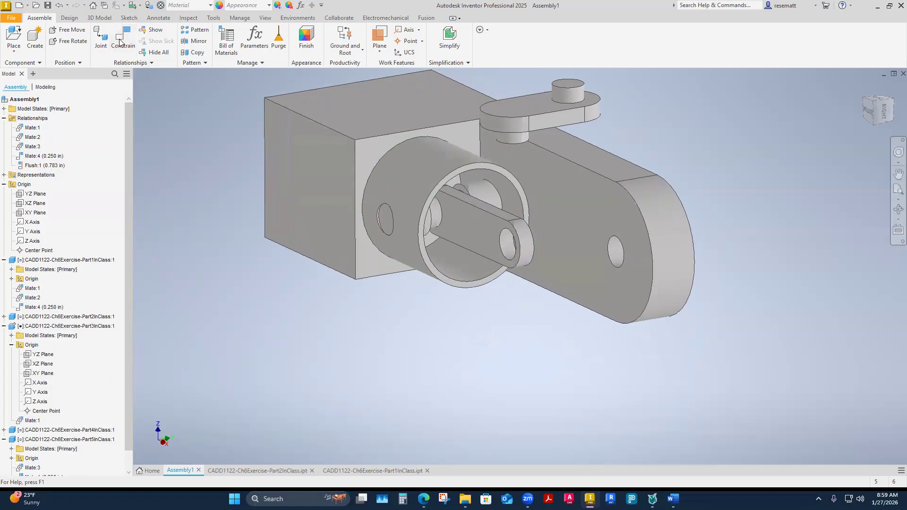
shift+middle_drag(328, 334, 477, 343)
scroll(510, 209, down, 3)
scroll(508, 201, down, 3)
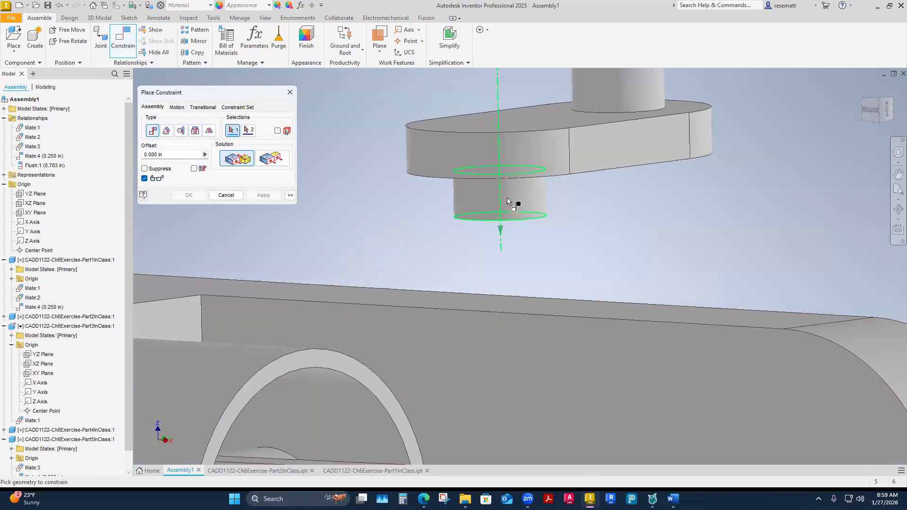
scroll(506, 197, up, 2)
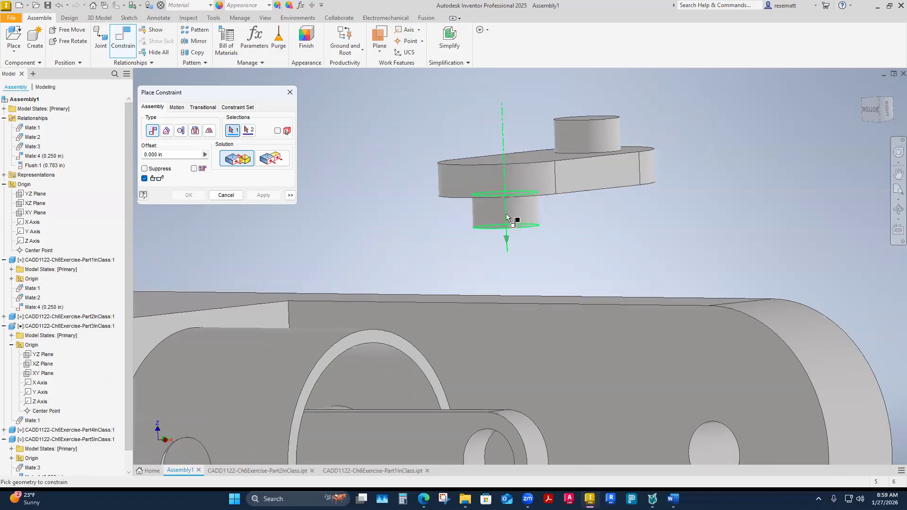
mouse_move(506, 213)
shift+middle_down()
mouse_move(500, 227)
mouse_move(509, 218)
shift+middle_up()
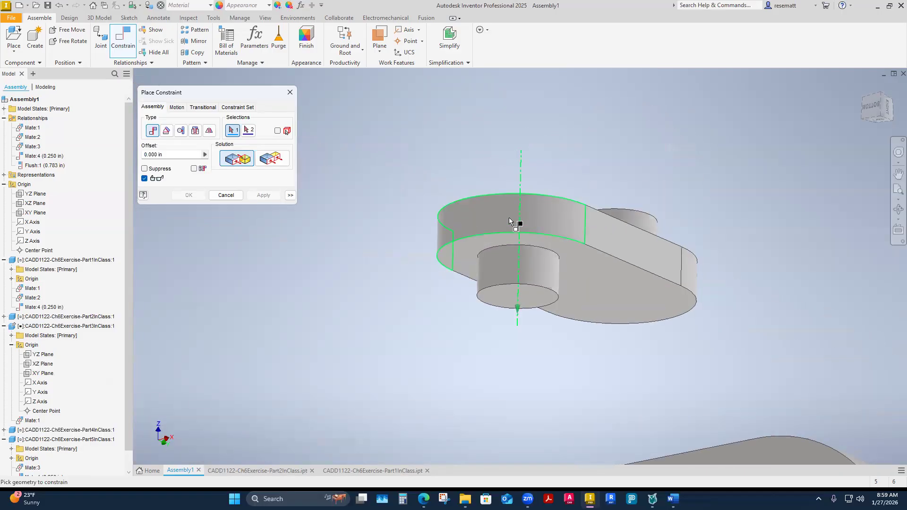
shift+middle_drag(520, 218, 518, 265)
shift+middle_drag(531, 222, 495, 348)
click(518, 271)
scroll(498, 311, up, 3)
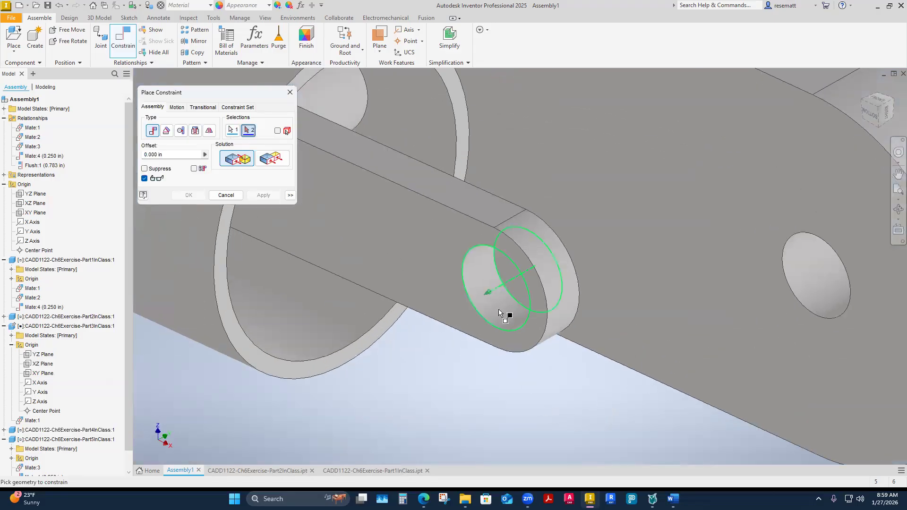
click(499, 312)
Preview the opposed and aligned solutions for the pin-to-hole mate and cancel the constraint.
shift+middle_drag(561, 441, 447, 334)
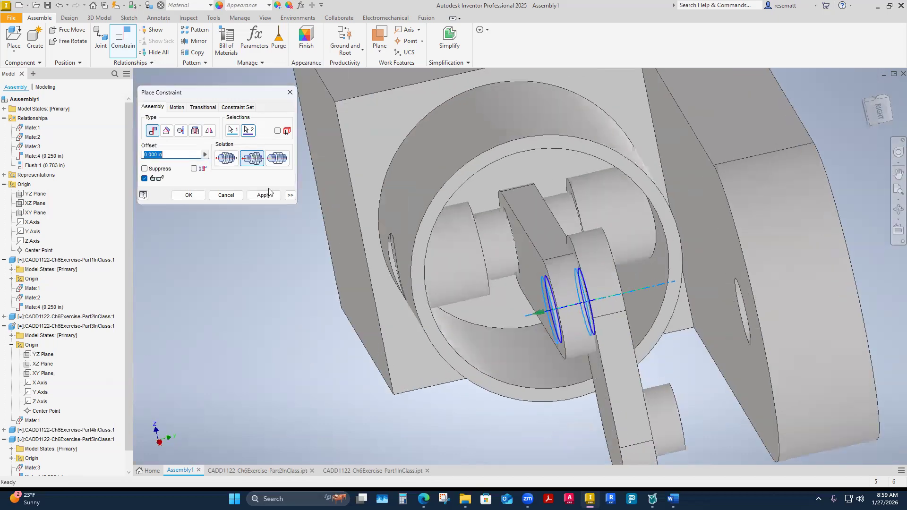
click(231, 161)
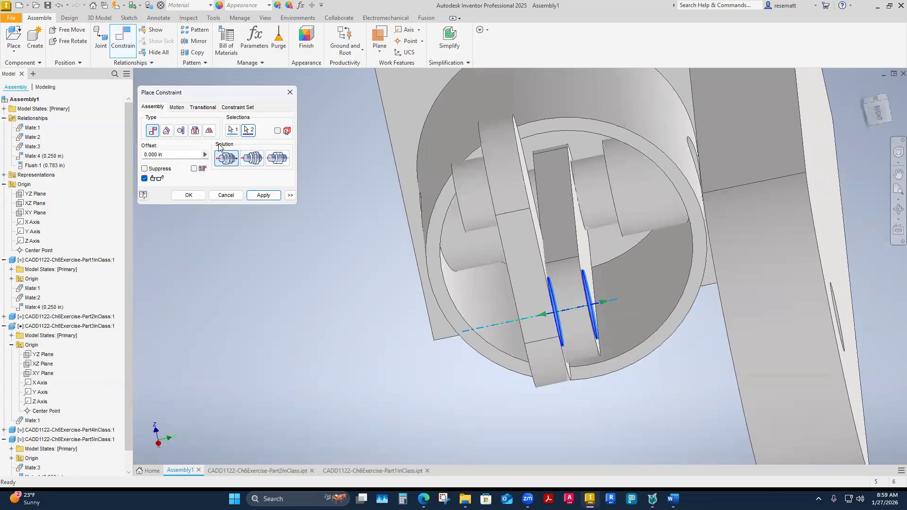
click(254, 159)
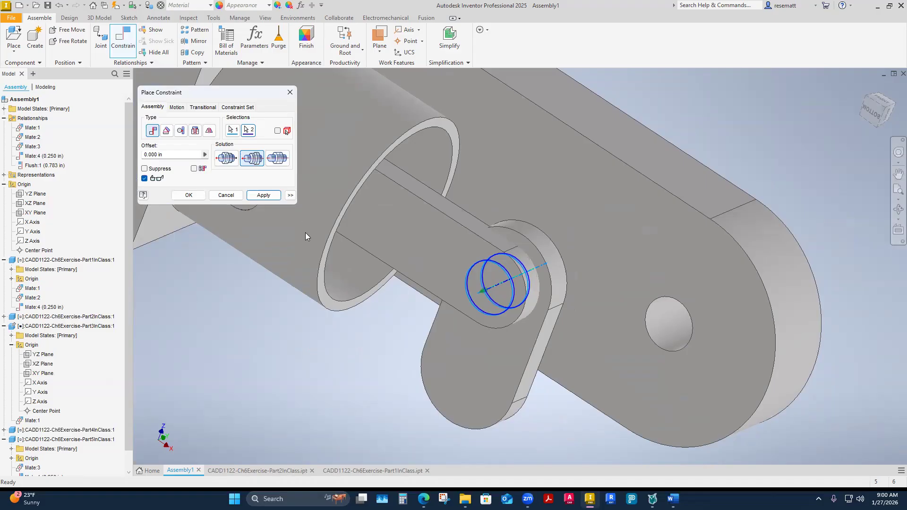
key(Escape)
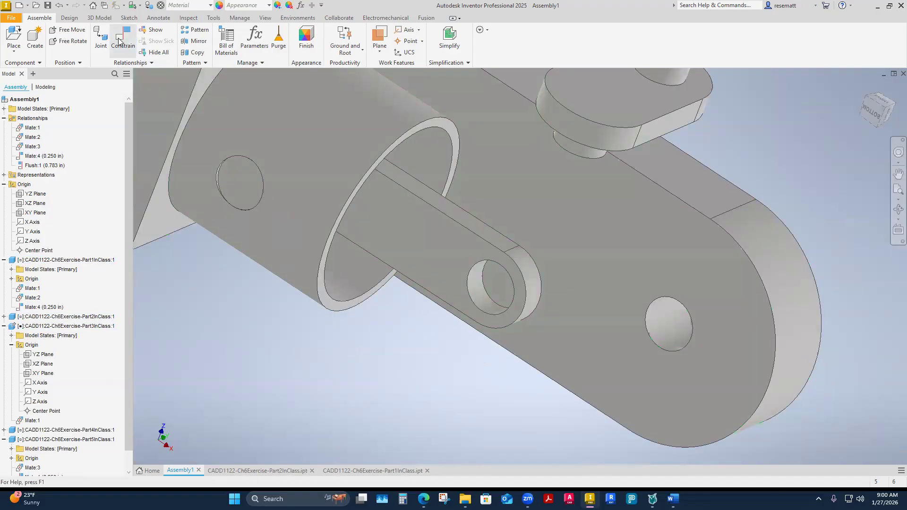
Mate the axis of the Part4InClass link's pin to the axis of the connecting rod's end hole with the aligned solution.
click(118, 42)
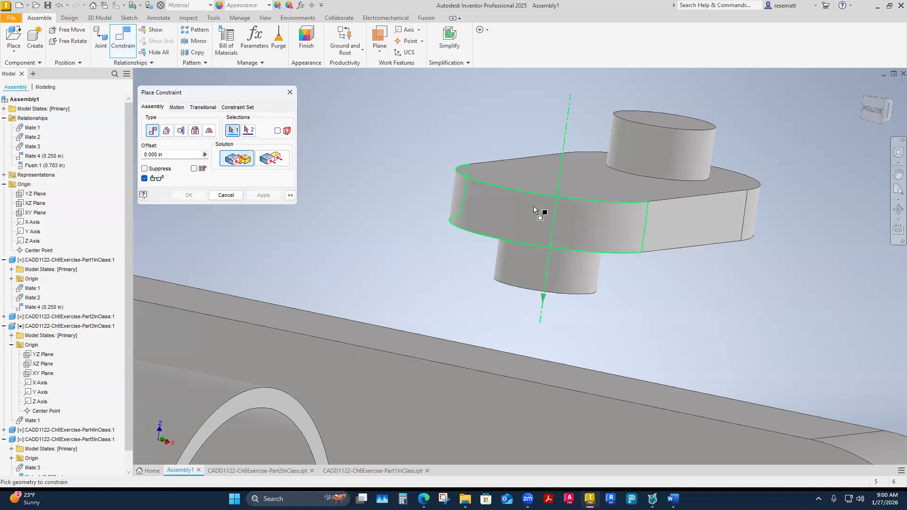
click(543, 263)
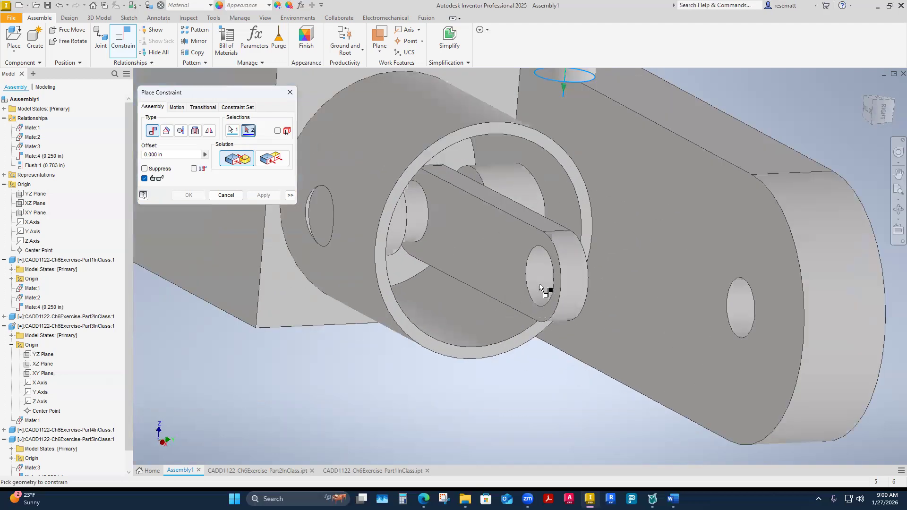
click(540, 290)
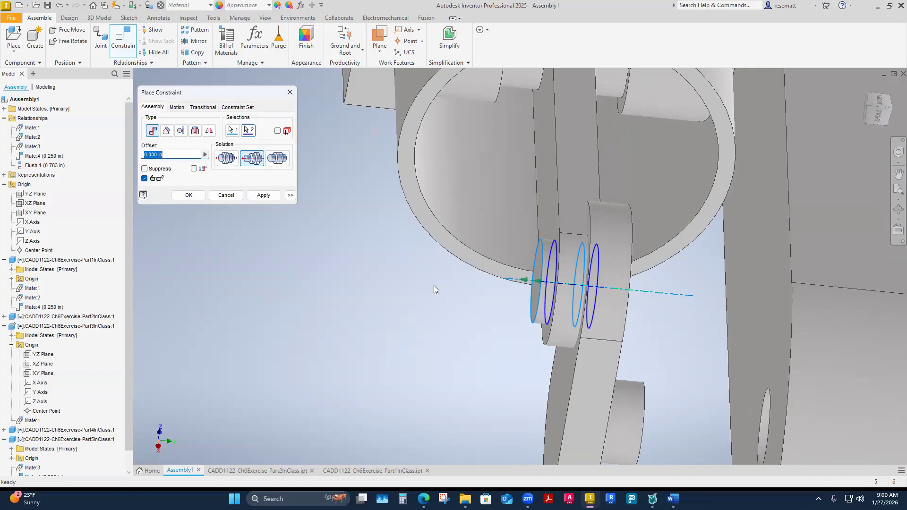
shift+middle_drag(434, 285, 567, 188)
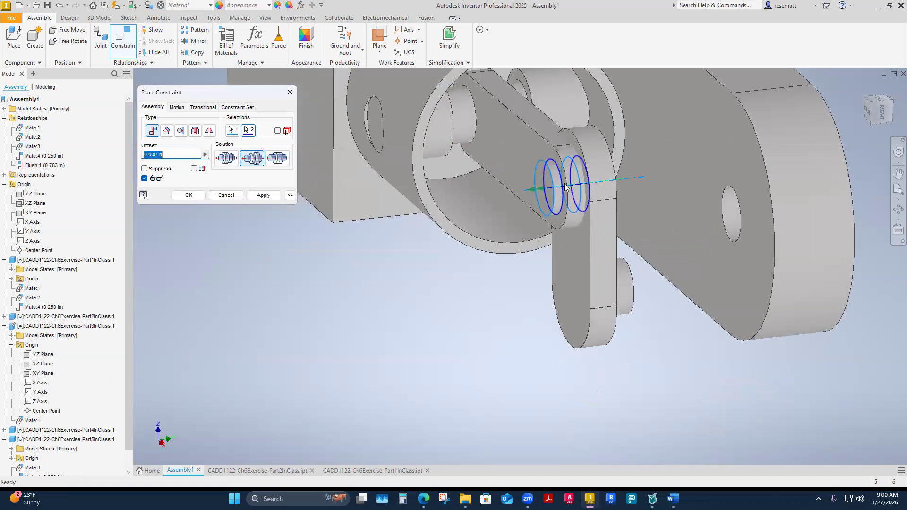
shift+middle_drag(732, 214, 628, 314)
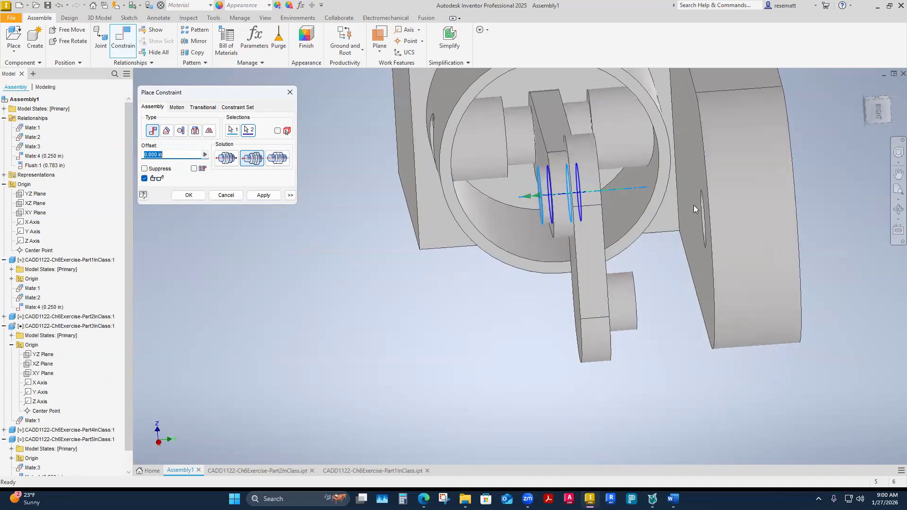
shift+middle_drag(625, 319, 627, 322)
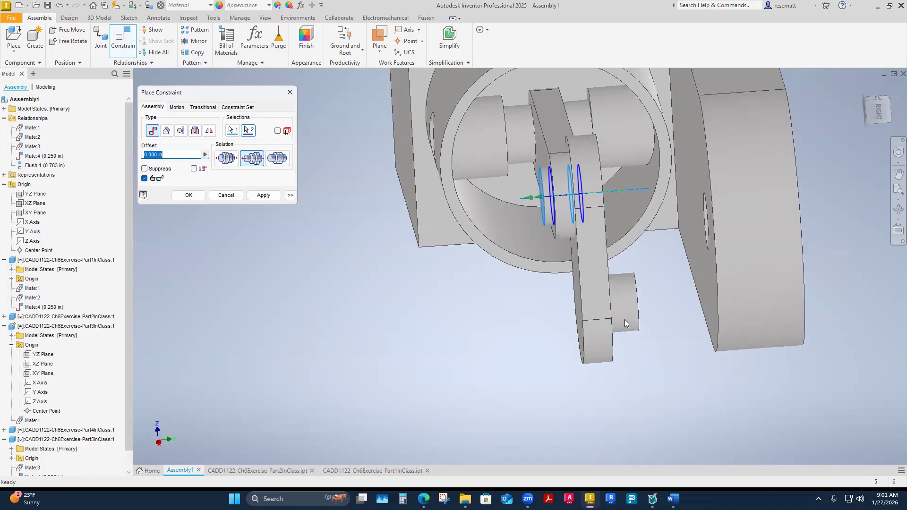
shift+middle_drag(625, 320, 645, 322)
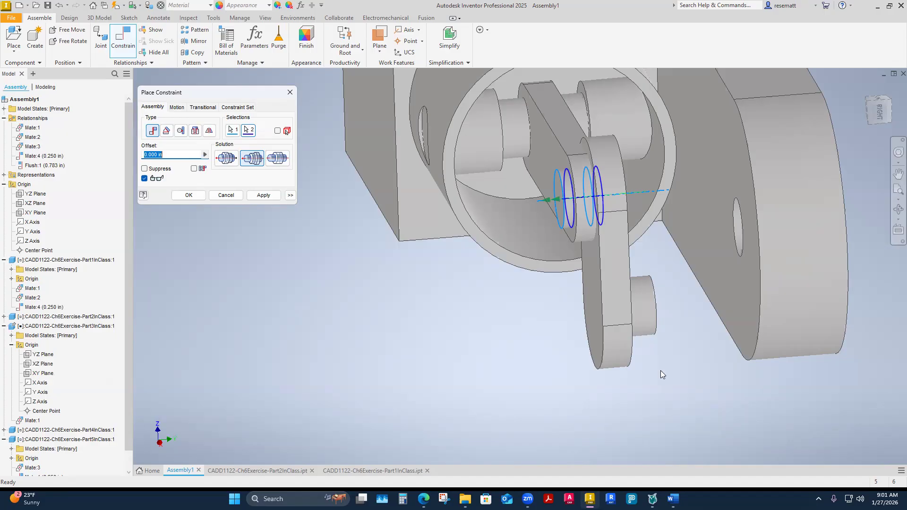
click(267, 200)
shift+middle_drag(452, 436, 532, 473)
click(289, 92)
Move the Part4InClass link relative to the connecting rod to test the freedom left by the axis mate.
shift+middle_drag(642, 298, 614, 285)
drag(614, 285, 646, 282)
scroll(645, 281, down, 2)
scroll(646, 282, down, 1)
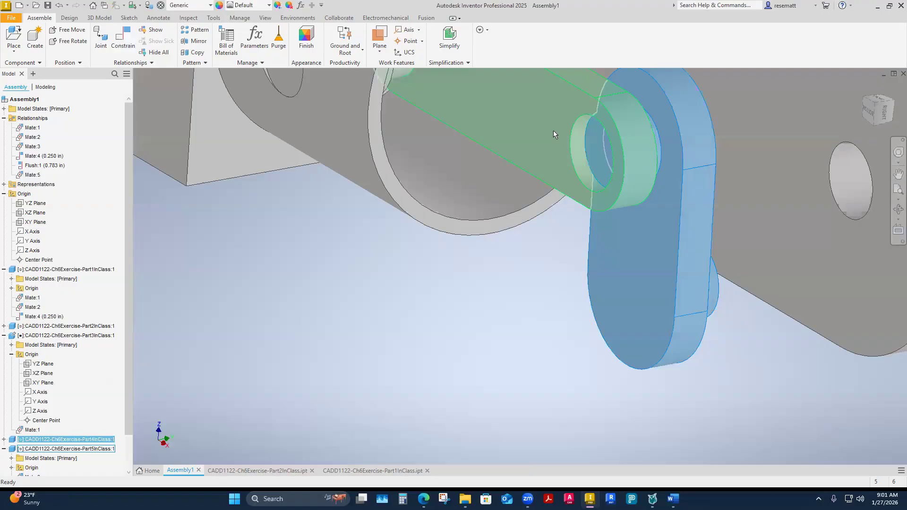
scroll(504, 290, up, 2)
drag(594, 261, 578, 266)
click(498, 310)
shift+middle_drag(529, 310, 525, 281)
drag(524, 281, 507, 295)
shift+middle_drag(397, 307, 506, 340)
drag(506, 339, 583, 340)
shift+middle_drag(583, 340, 478, 349)
Constrain the end face of the Part4InClass link's pin flush with the connecting rod's outer side face, at zero offset.
click(123, 40)
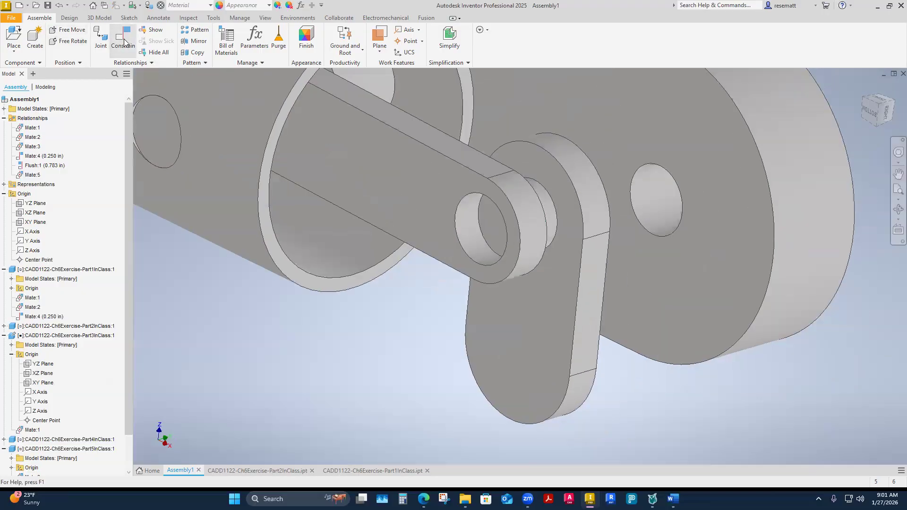
scroll(405, 421, up, 5)
scroll(422, 307, up, 2)
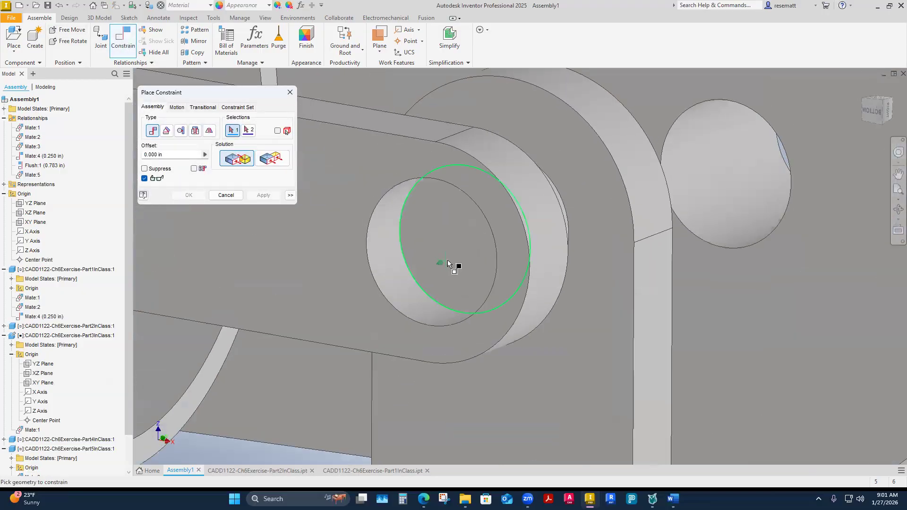
click(447, 259)
scroll(472, 278, down, 3)
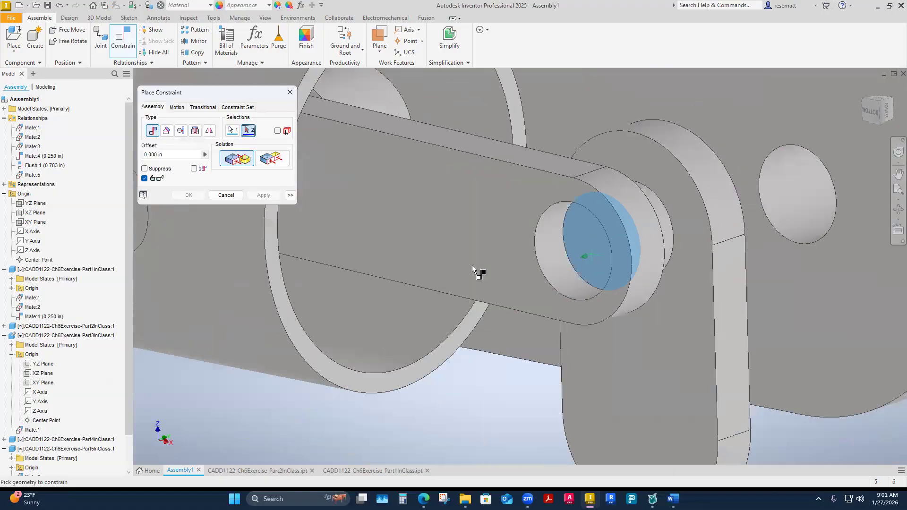
click(493, 244)
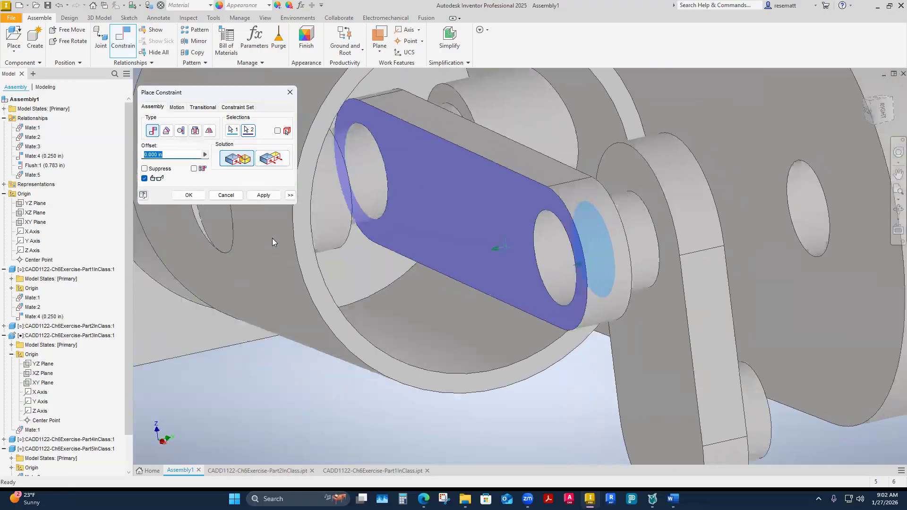
click(272, 159)
shift+middle_drag(346, 259, 227, 206)
click(261, 196)
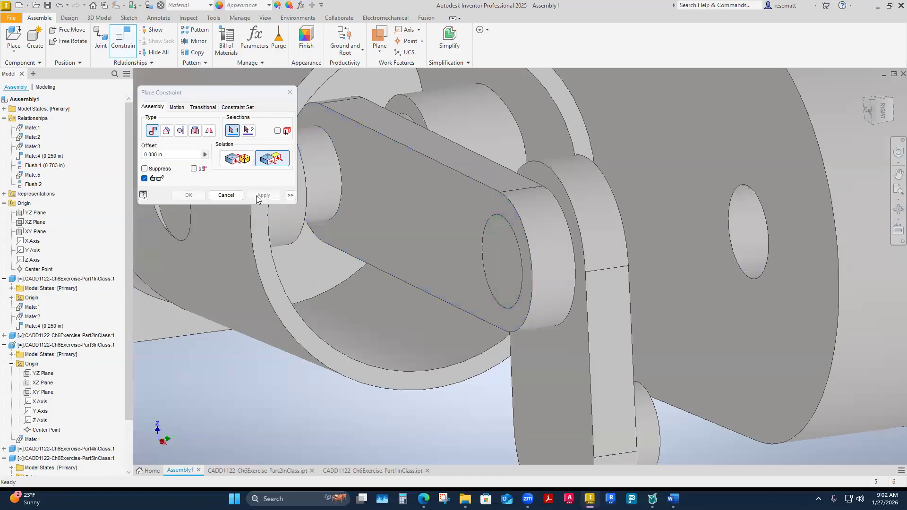
click(294, 92)
scroll(402, 236, down, 2)
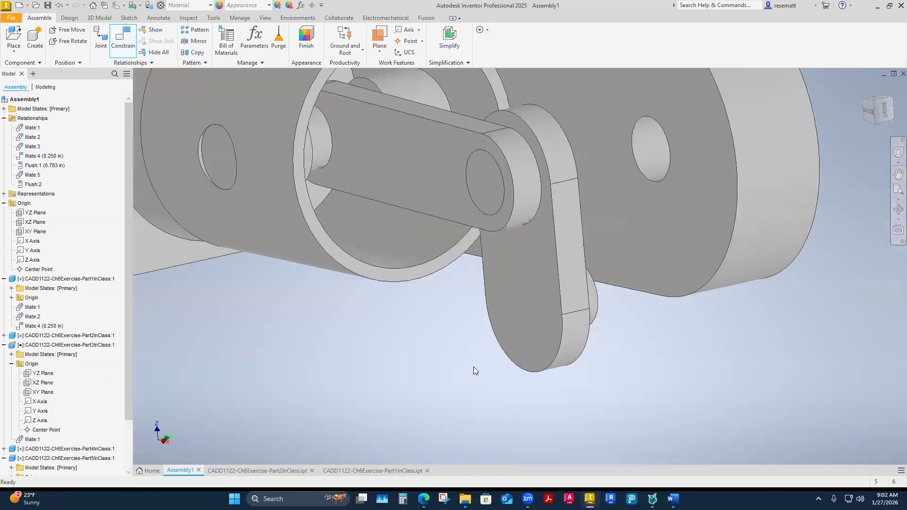
Move the connected link and connecting rod to check how the linkage swings relative to the bracket.
shift+middle_drag(474, 367, 489, 272)
drag(489, 274, 532, 301)
shift+middle_drag(409, 270, 610, 326)
drag(585, 269, 585, 167)
click(519, 246)
shift+middle_drag(519, 247, 567, 275)
mouse_move(418, 218)
mouse_down()
mouse_move(401, 215)
mouse_move(409, 224)
mouse_up()
click(430, 295)
shift+middle_drag(430, 295, 461, 362)
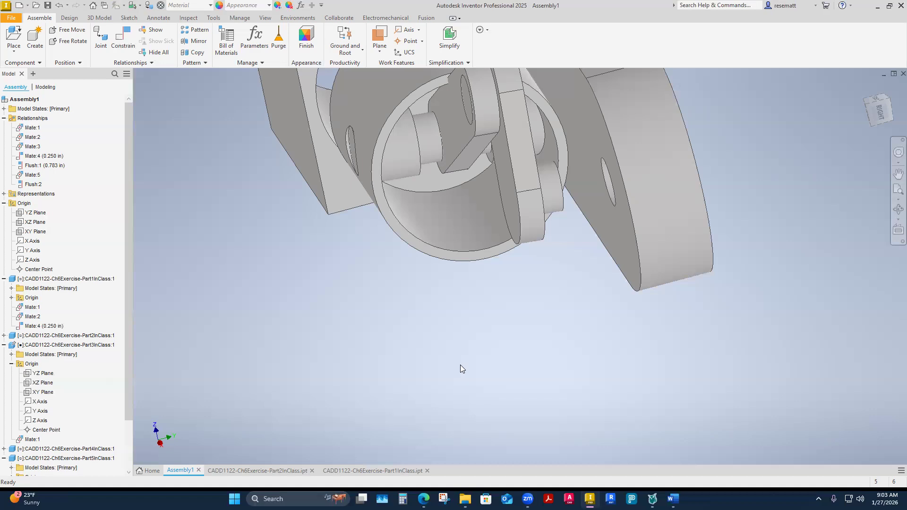
Mate the axis of the Part4InClass link's free pin to the axis of the bracket arm's hole with the opposed solution.
click(124, 43)
scroll(588, 350, up, 3)
click(533, 229)
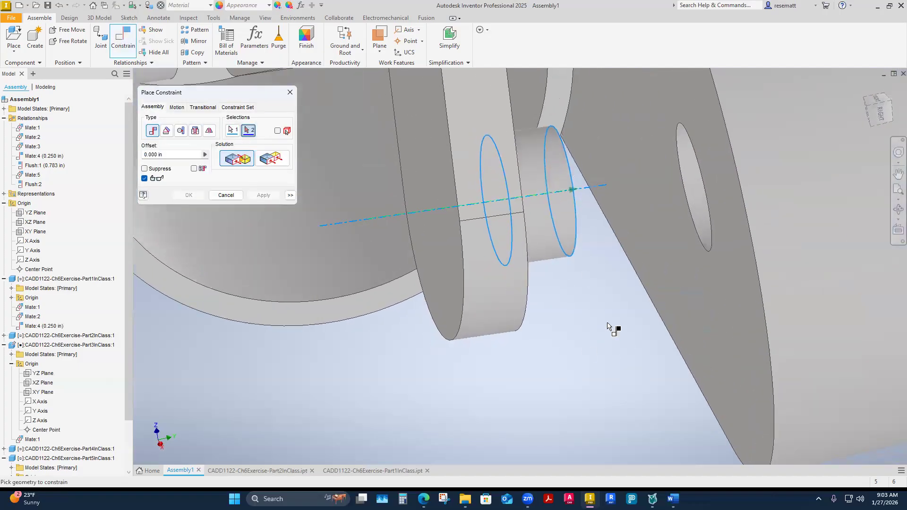
click(681, 206)
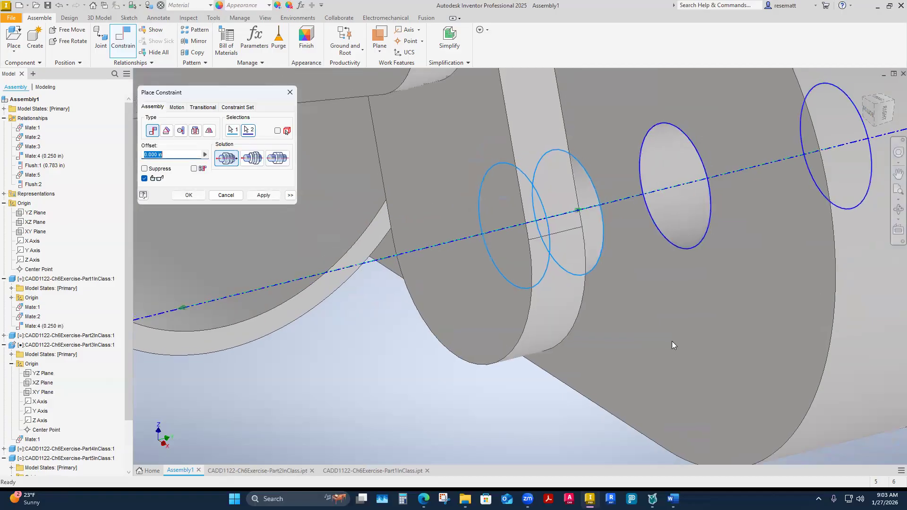
scroll(624, 379, down, 5)
shift+middle_drag(624, 379, 526, 404)
click(190, 196)
Examine the gap and alignment between the link's pin and the bracket hole, checking the geometry used by the Mate:6 relationship.
scroll(523, 404, down, 3)
drag(412, 229, 339, 223)
shift+middle_drag(441, 339, 486, 257)
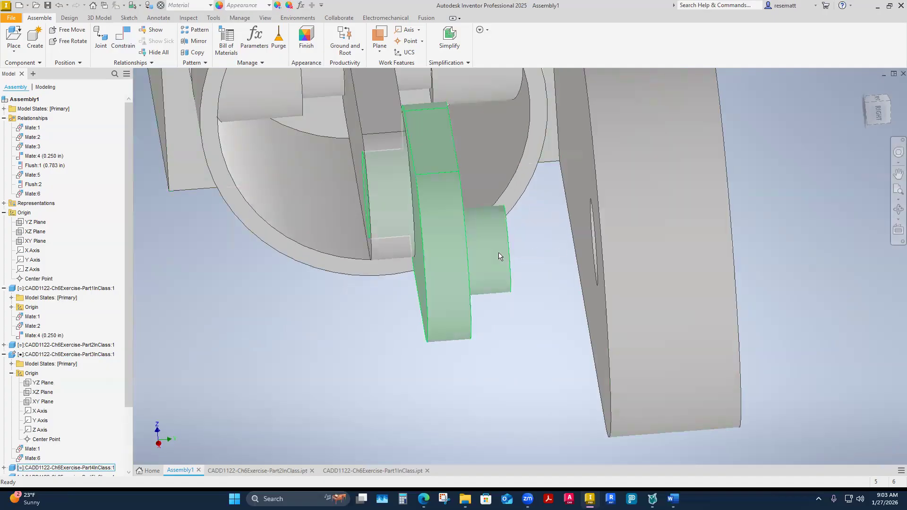
shift+middle_drag(518, 254, 691, 239)
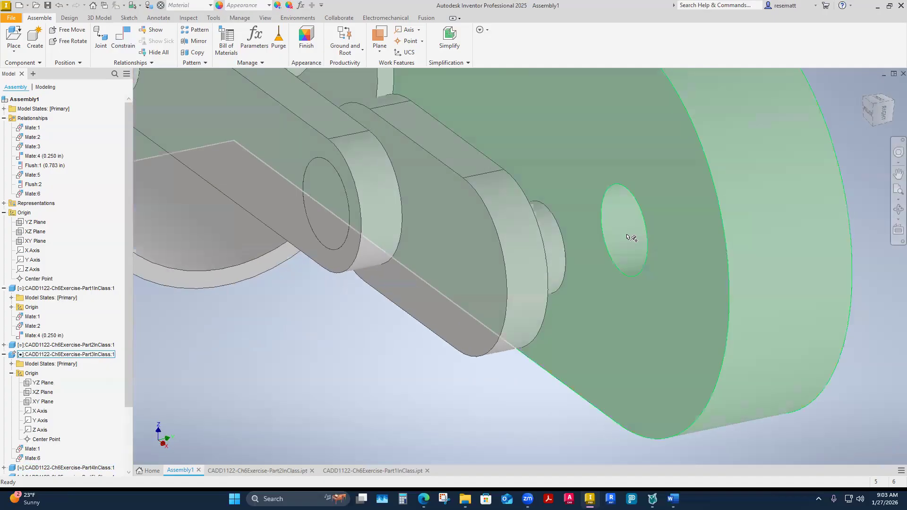
shift+middle_drag(632, 237, 543, 293)
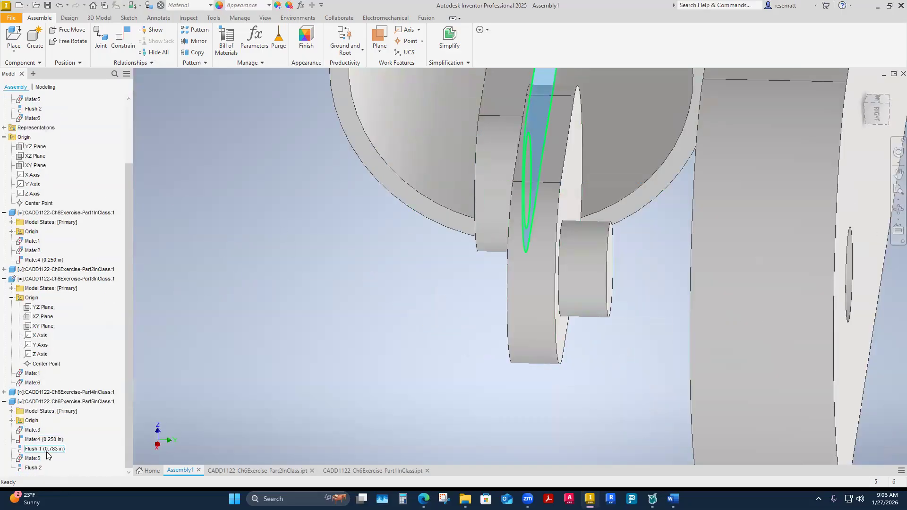
scroll(39, 189, up, 3)
click(33, 193)
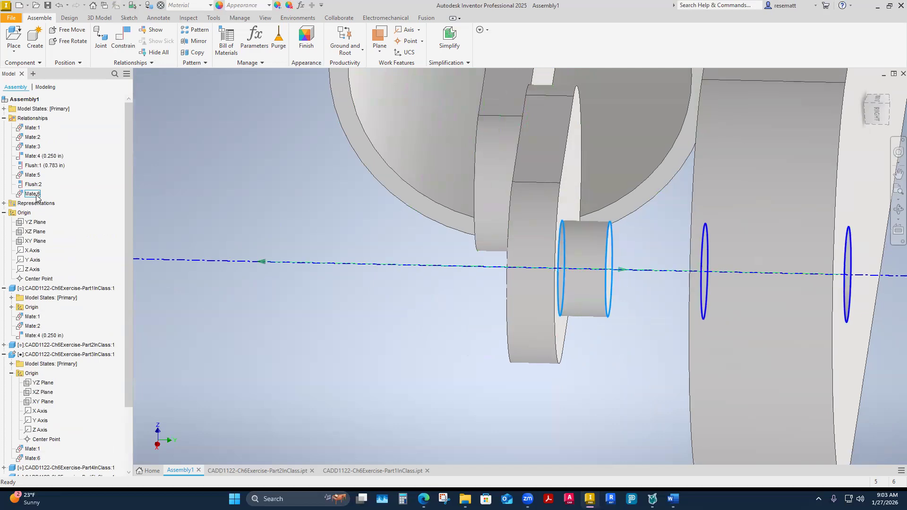
shift+middle_drag(441, 291, 413, 280)
shift+middle_drag(496, 380, 421, 259)
click(447, 364)
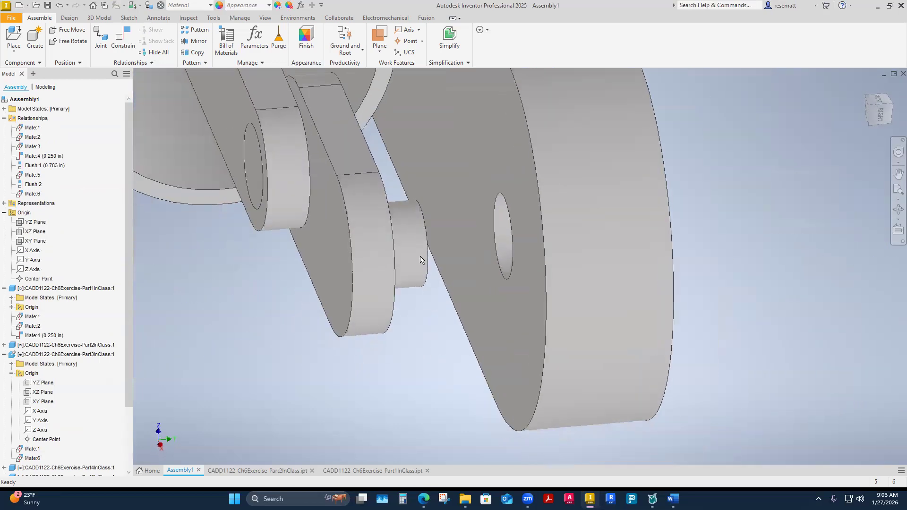
Test the motion of the link, connecting rod and cylinder against the grounded bracket and inspect the assembly from several sides.
shift+middle_drag(522, 256, 493, 303)
drag(498, 302, 579, 329)
drag(652, 280, 626, 277)
shift+middle_drag(625, 277, 498, 158)
click(498, 159)
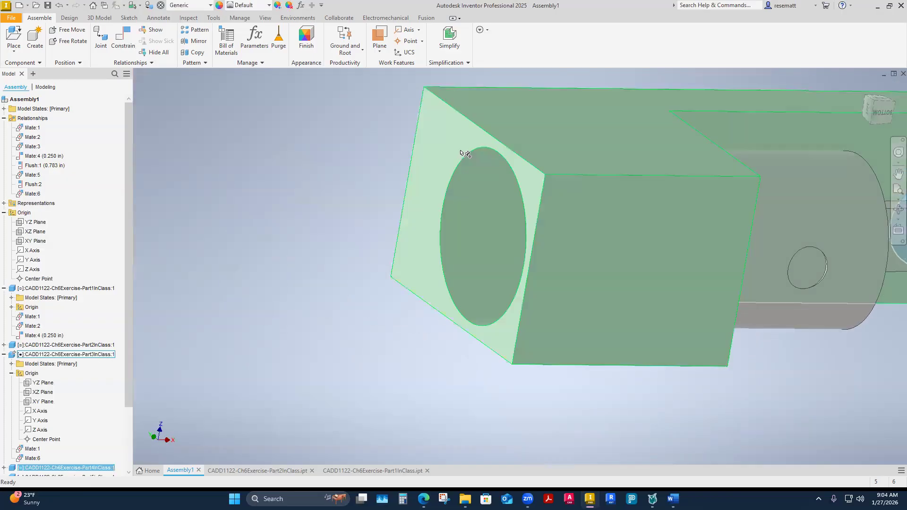
shift+middle_drag(486, 229, 668, 293)
drag(668, 293, 588, 292)
click(579, 277)
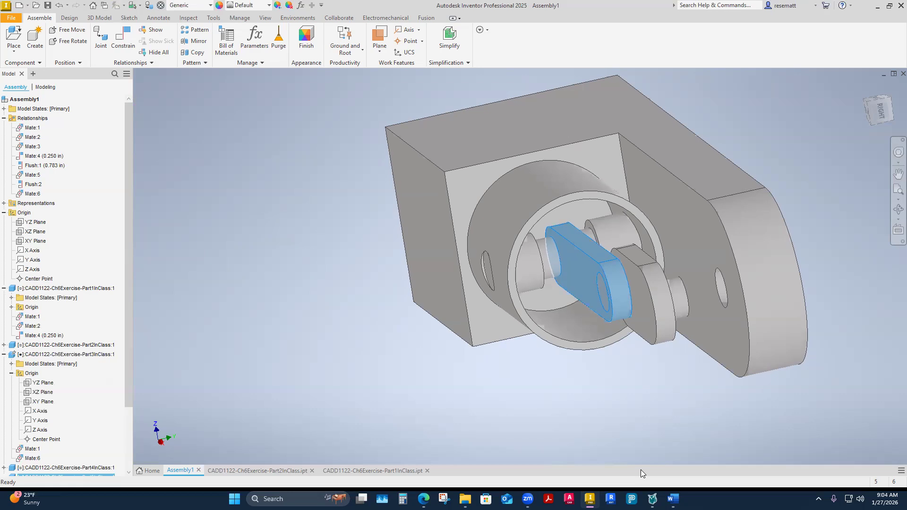
click(349, 357)
shift+middle_drag(268, 332, 645, 279)
drag(646, 279, 536, 353)
shift+middle_drag(581, 354, 548, 363)
Open the Part5InClass connecting rod for editing in place within the assembly and return to the assembly, twice.
double_click(540, 264)
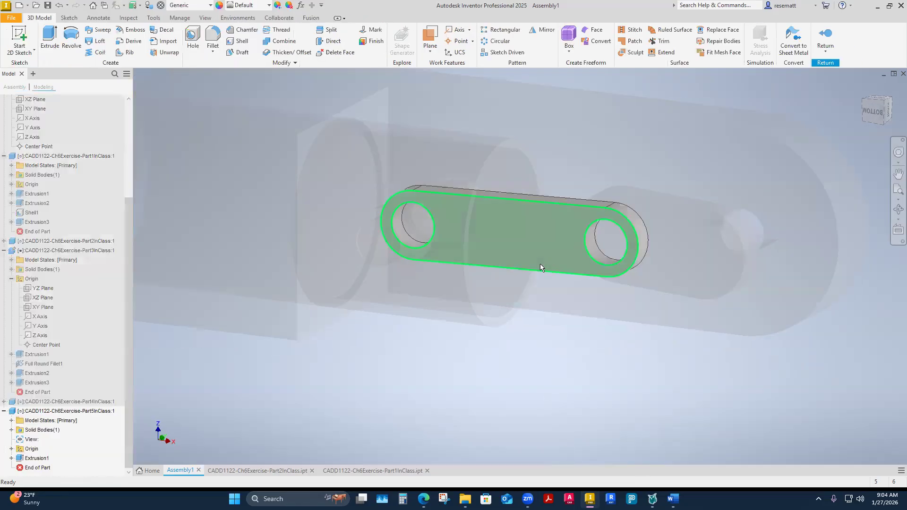
mouse_move(540, 263)
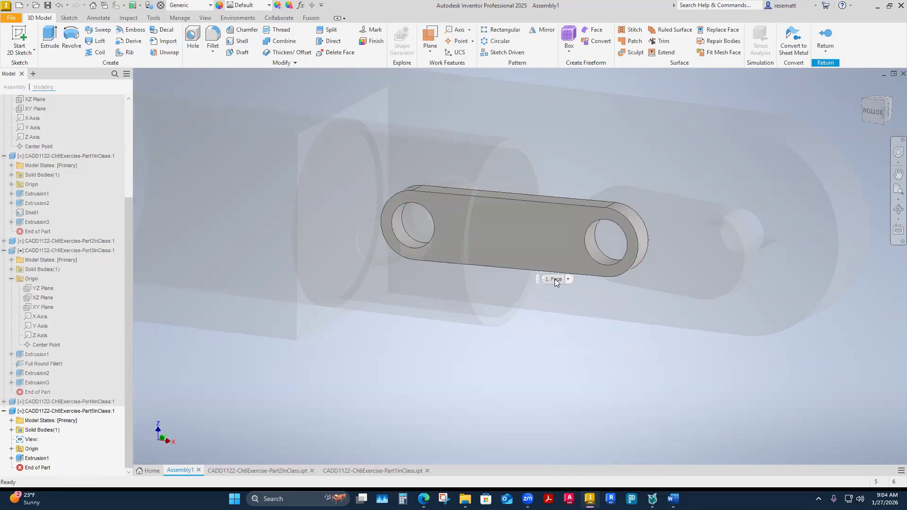
key(F6)
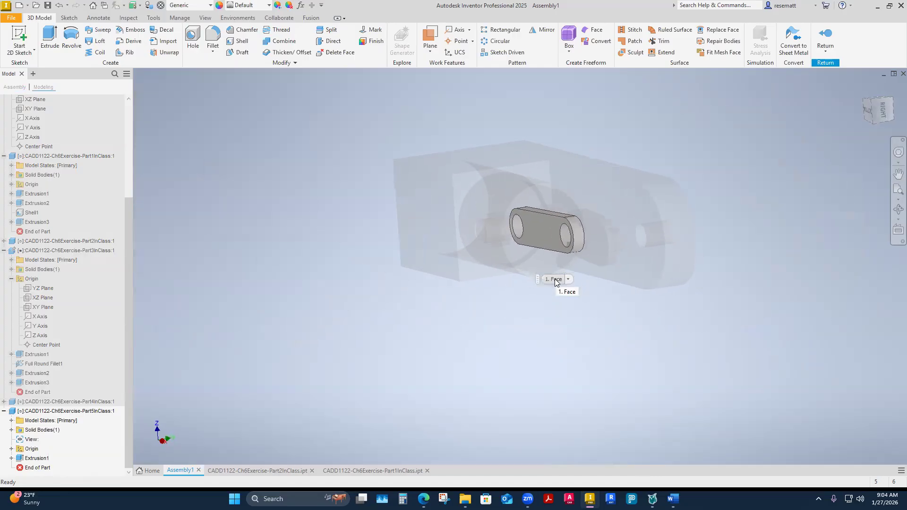
scroll(892, 403, down, 3)
click(825, 34)
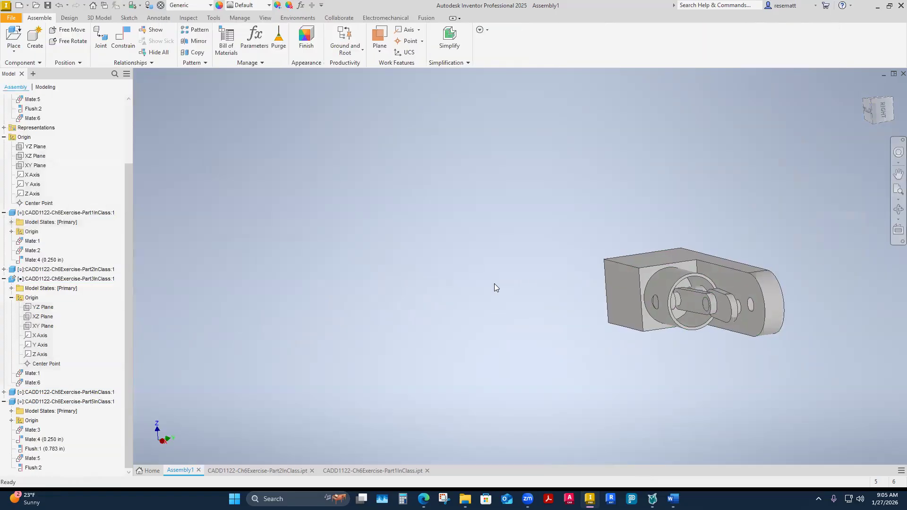
key(F6)
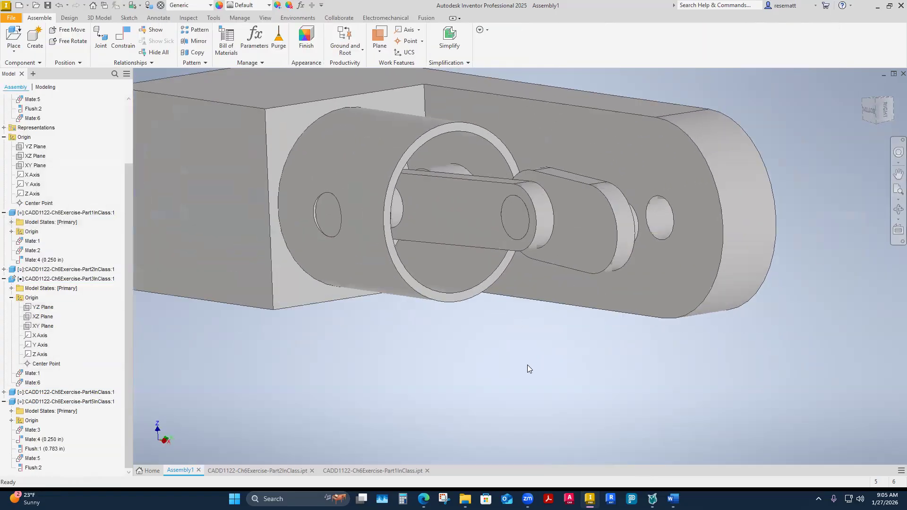
double_click(456, 208)
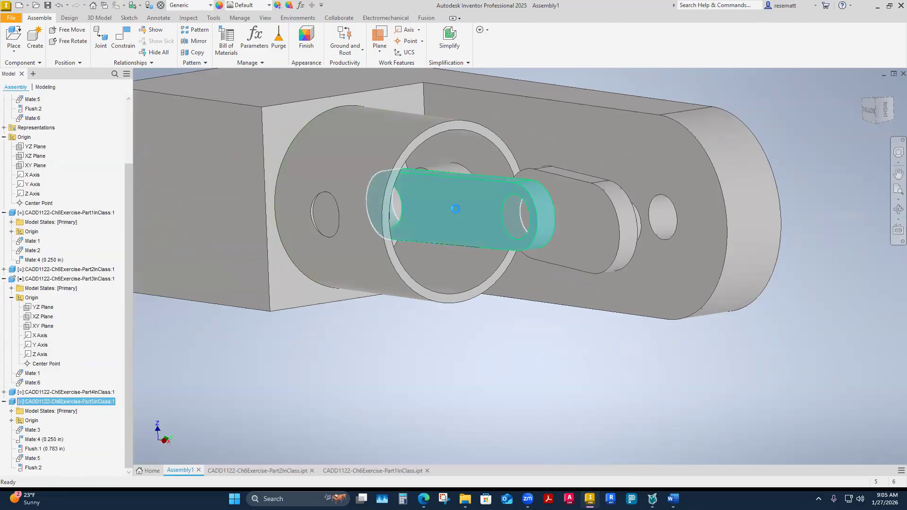
click(824, 46)
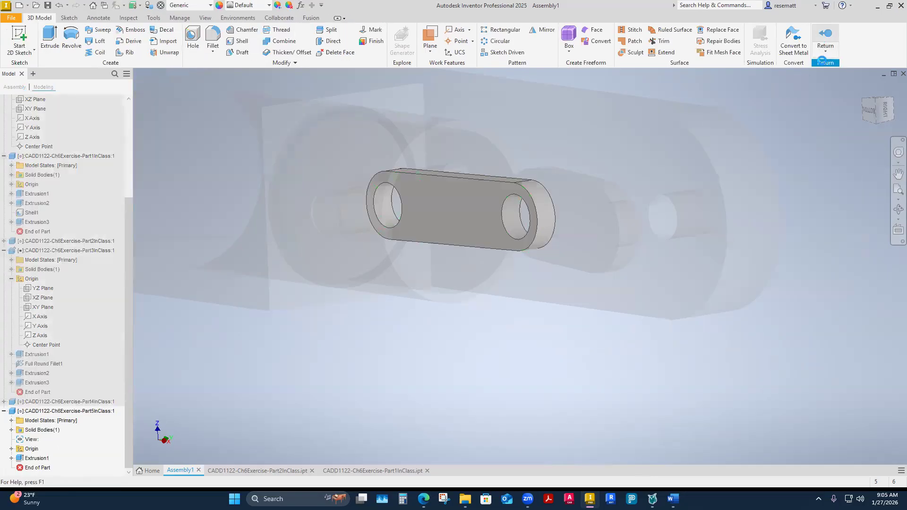
Close the separately opened CADD1122-Ch6Exercise-Part1InClass and Part2InClass part files without saving them.
click(427, 471)
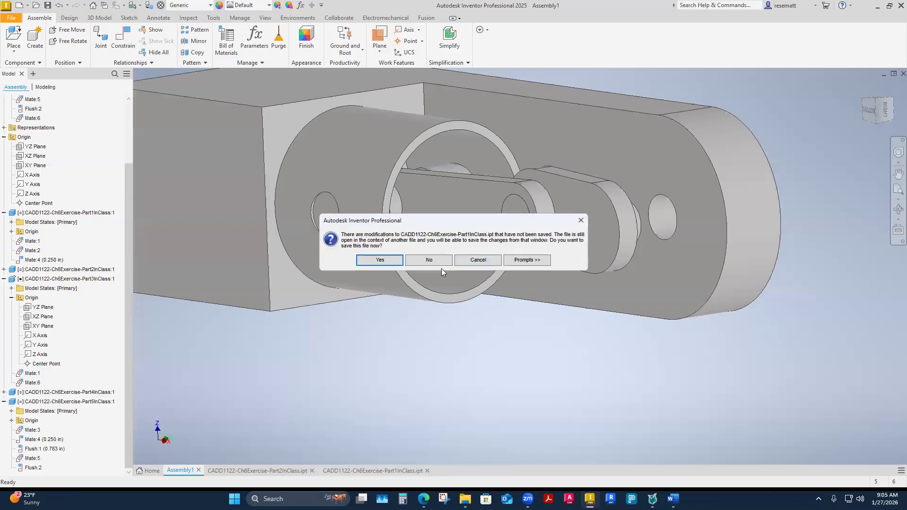
click(434, 260)
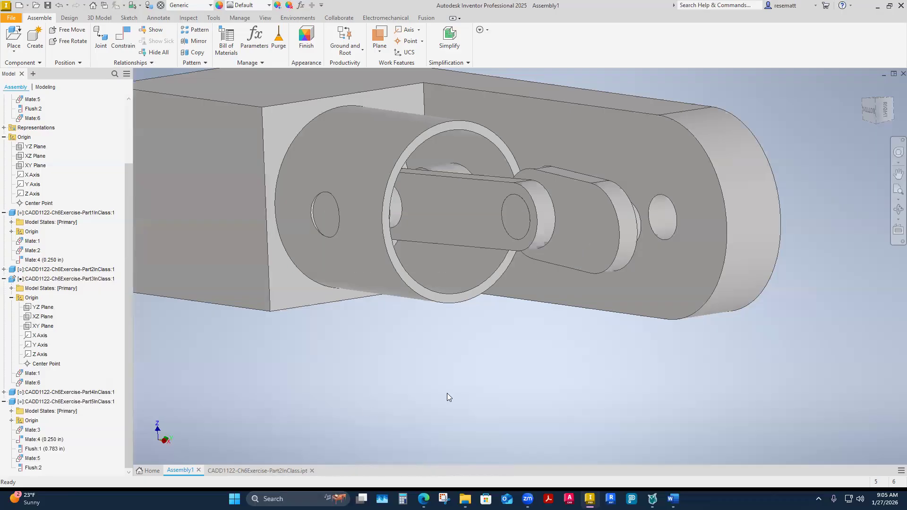
click(271, 471)
click(312, 471)
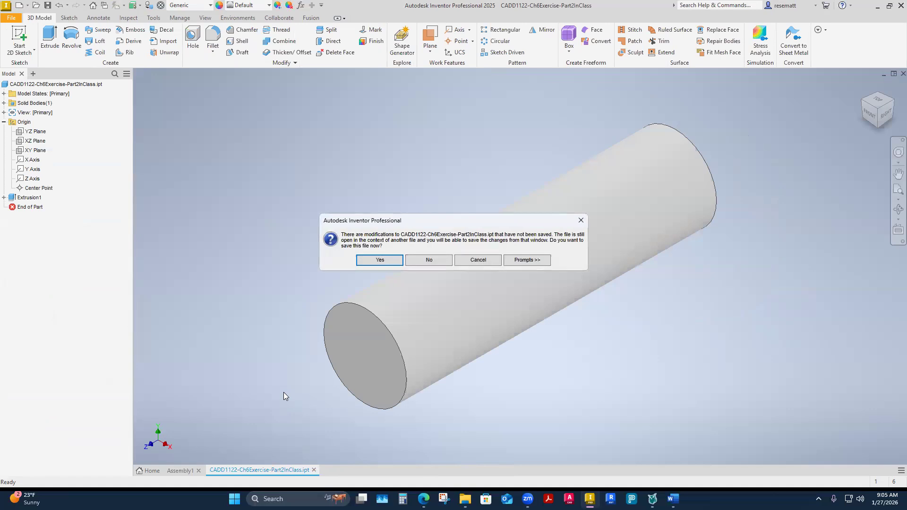
click(419, 261)
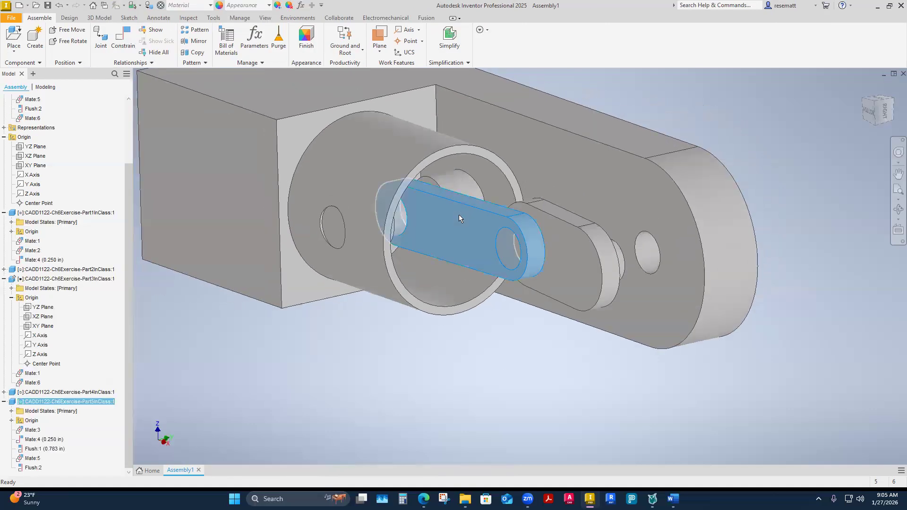
Open the Part5InClass connecting rod for in-place editing and return to the assembly, two times in a row.
double_click(458, 215)
click(845, 37)
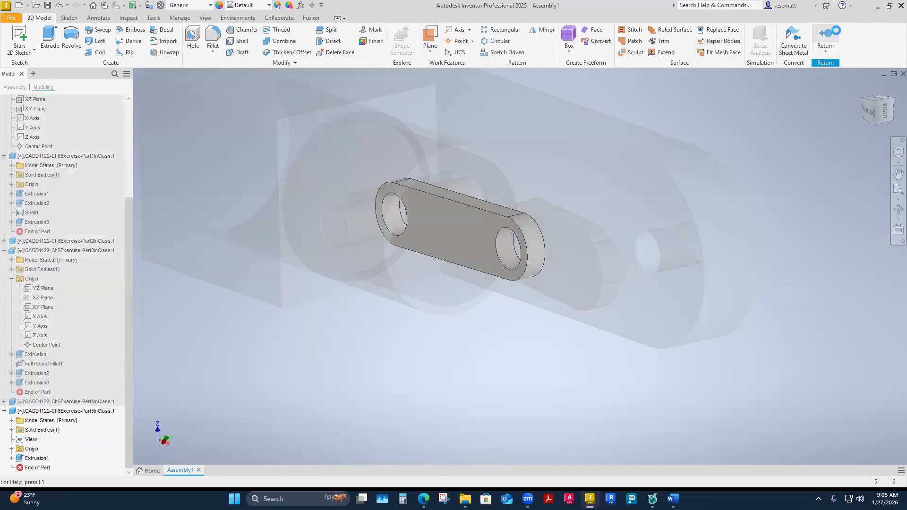
click(463, 252)
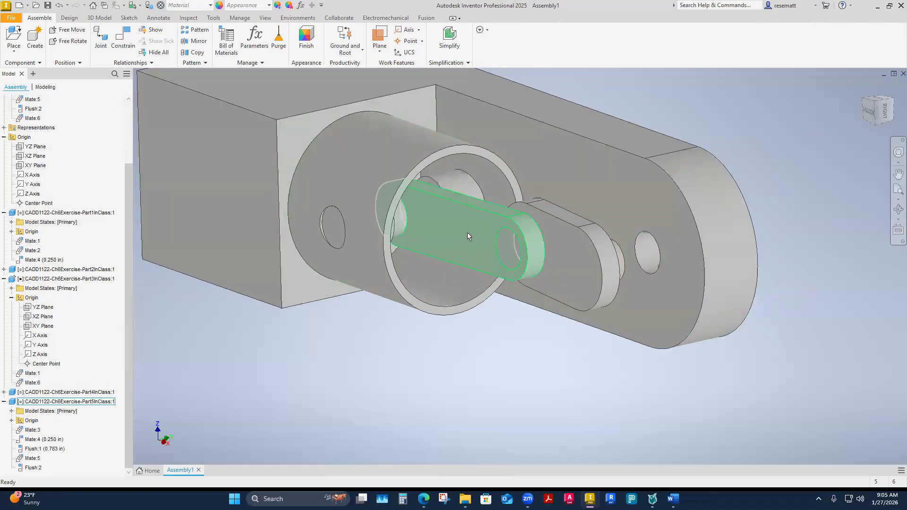
right_click(467, 232)
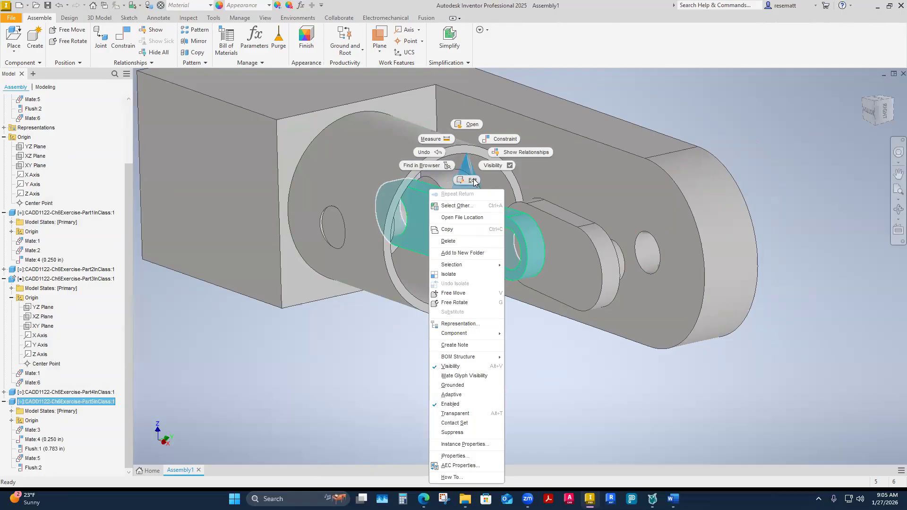
click(359, 375)
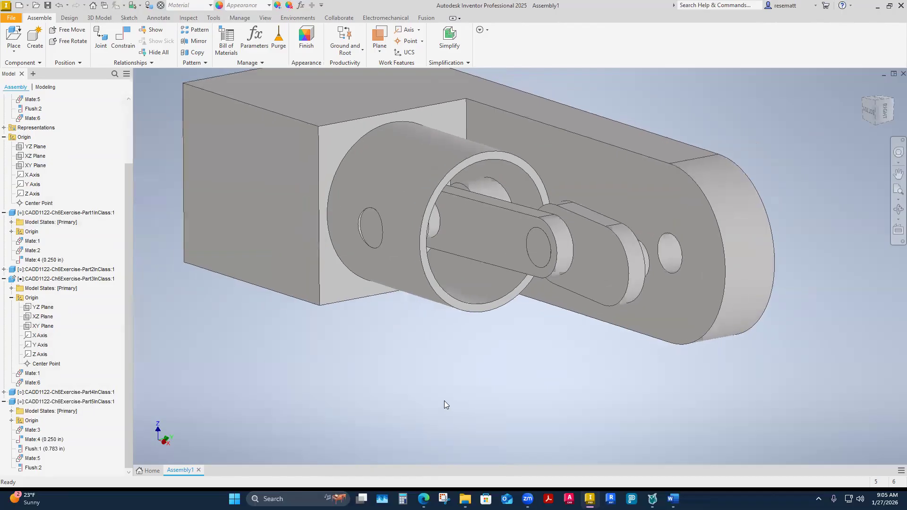
click(485, 231)
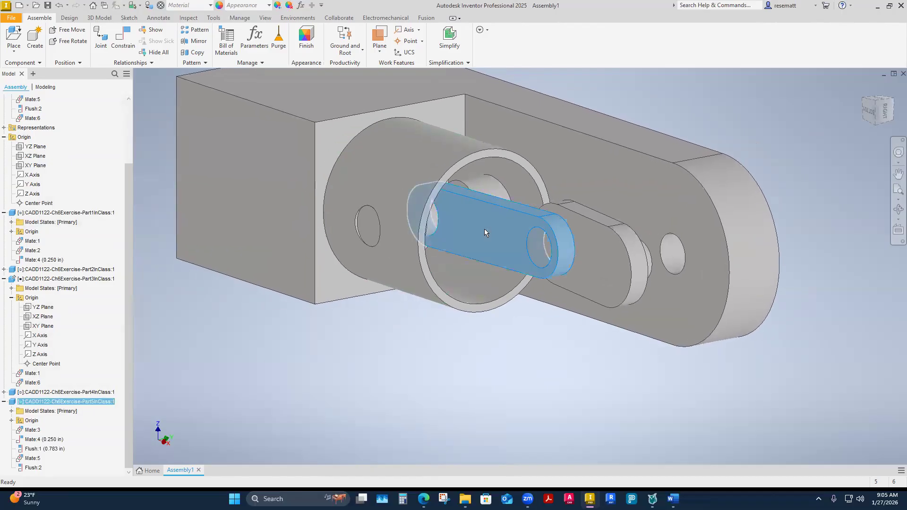
double_click(485, 230)
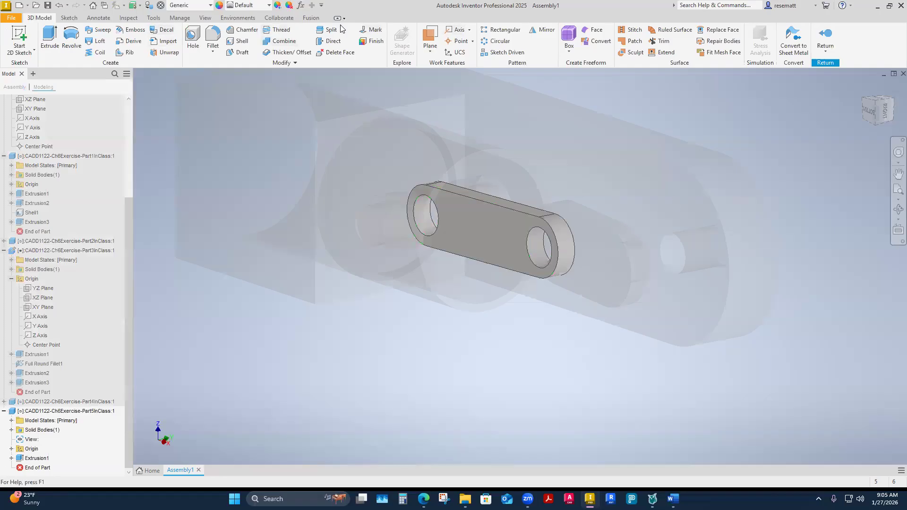
click(826, 35)
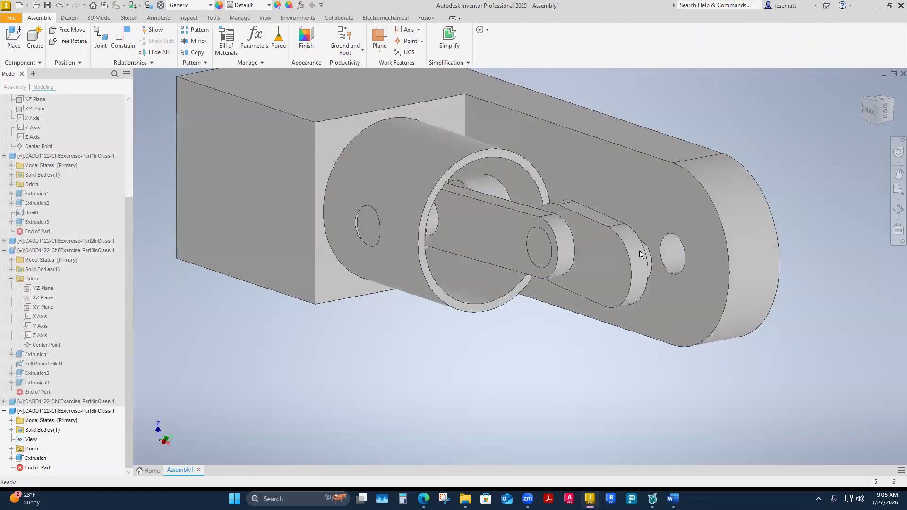
Use the Edit command on the Part5InClass rod to edit it in place and return to the assembly.
click(494, 235)
right_click(495, 235)
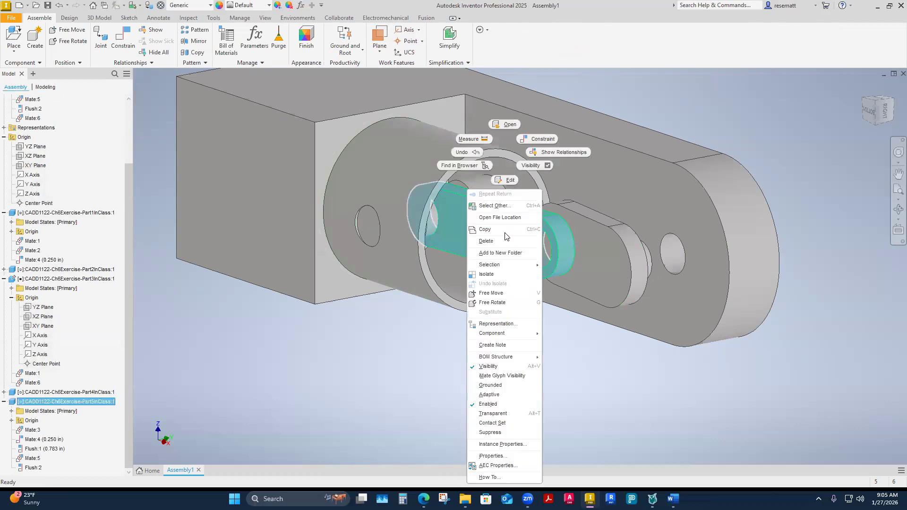
click(510, 182)
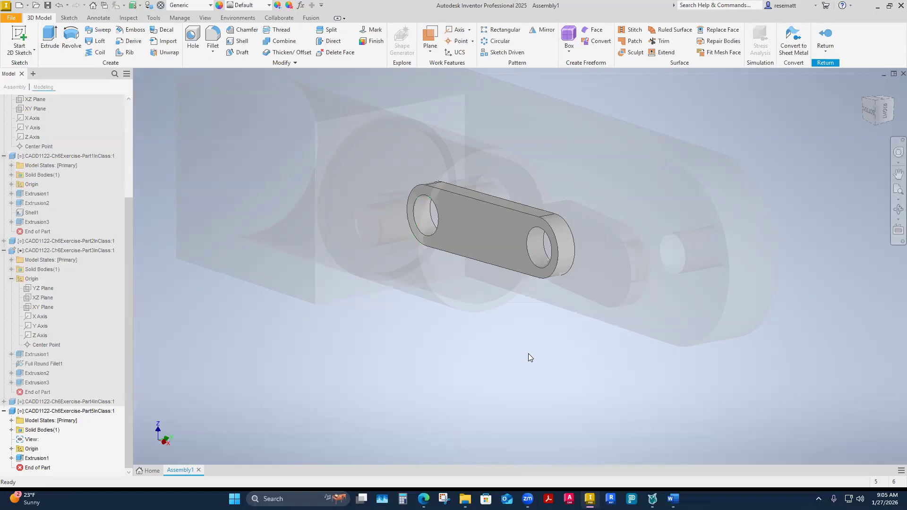
click(825, 38)
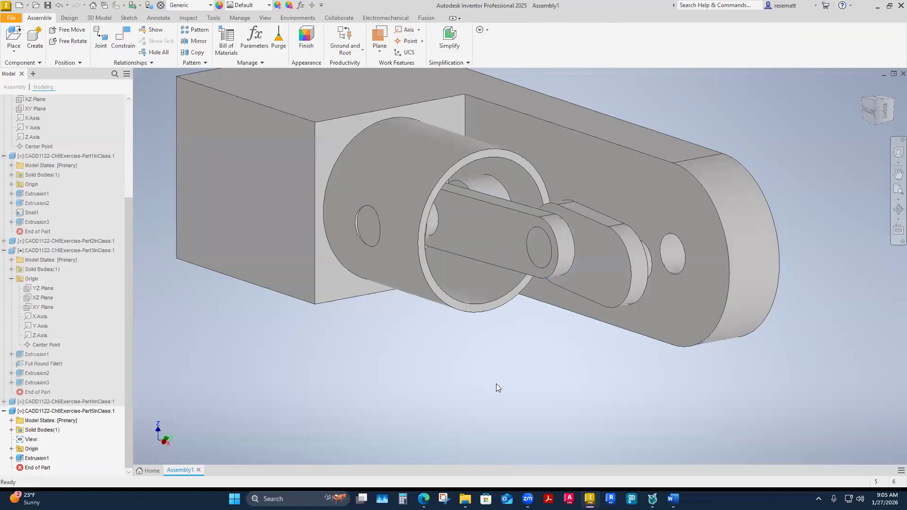
click(498, 252)
right_click(498, 152)
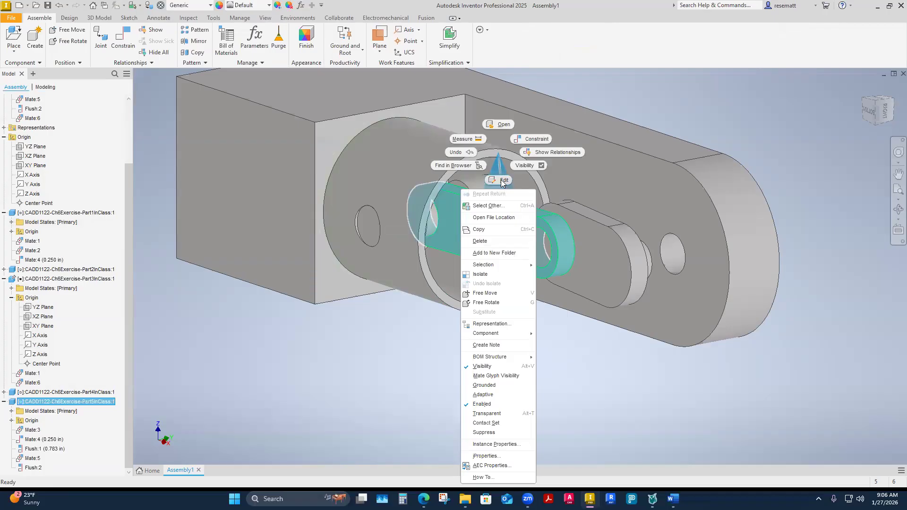
click(300, 396)
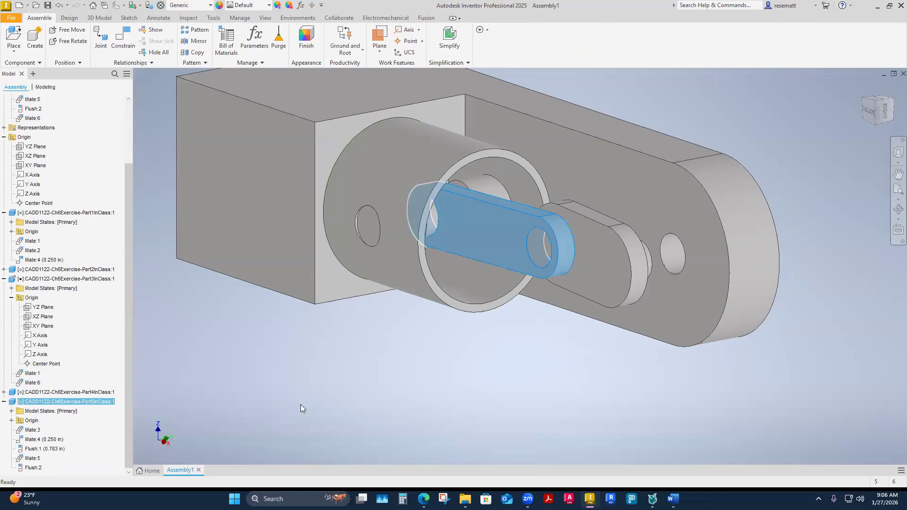
Open the Part5InClass rod as a separate part document, switch between it and Assembly1, and close the part file.
right_click(487, 163)
click(493, 118)
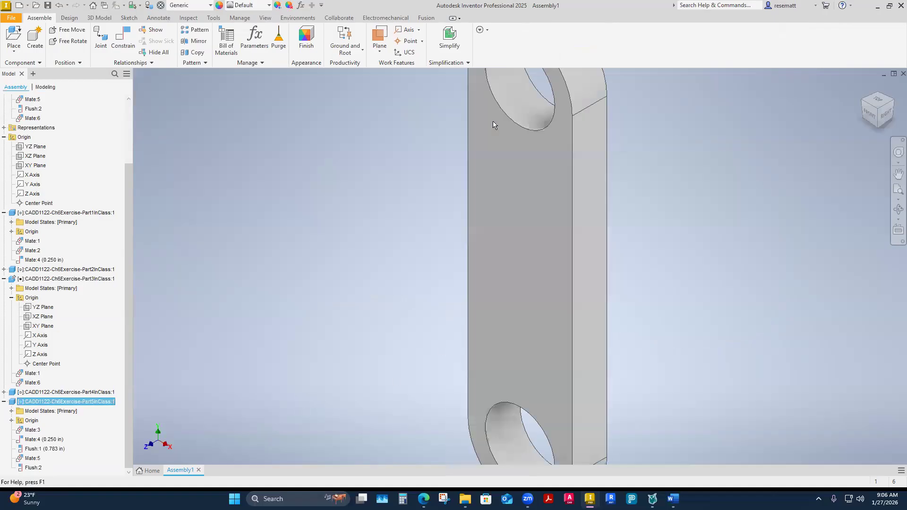
click(182, 471)
click(414, 355)
right_click(492, 251)
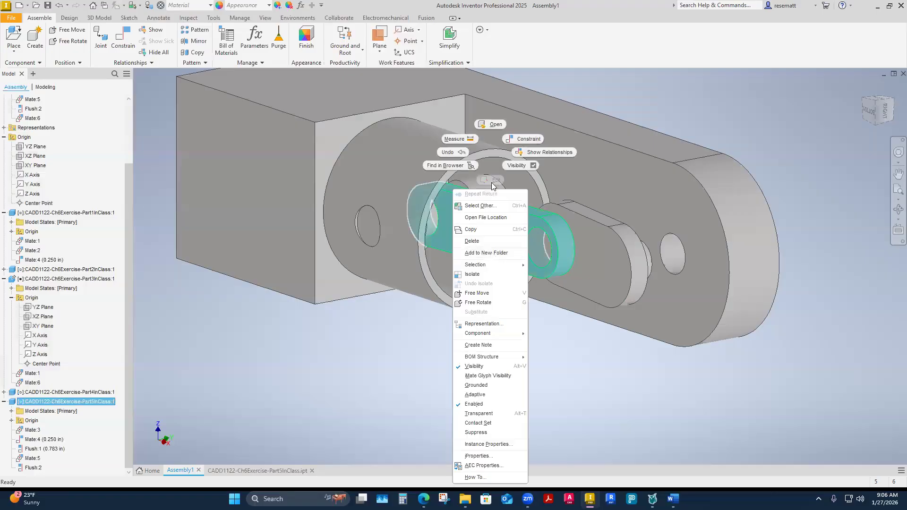
click(266, 457)
click(264, 472)
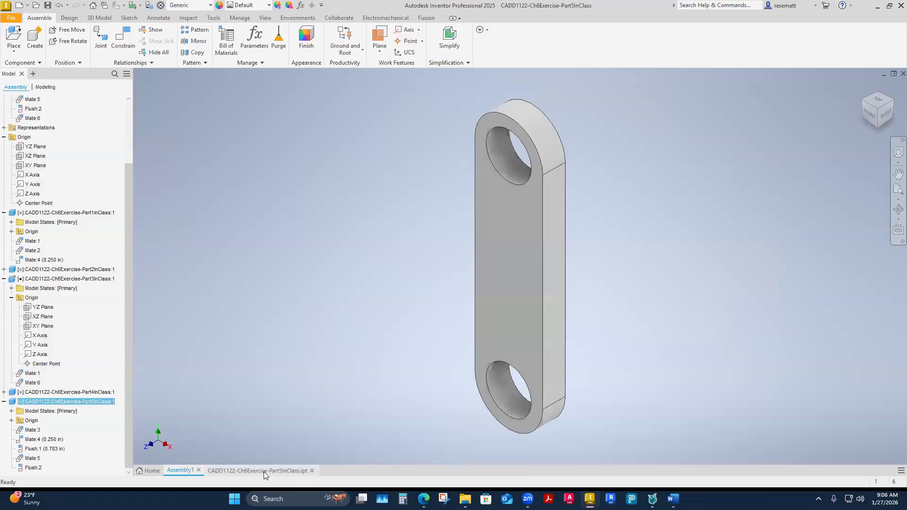
click(314, 470)
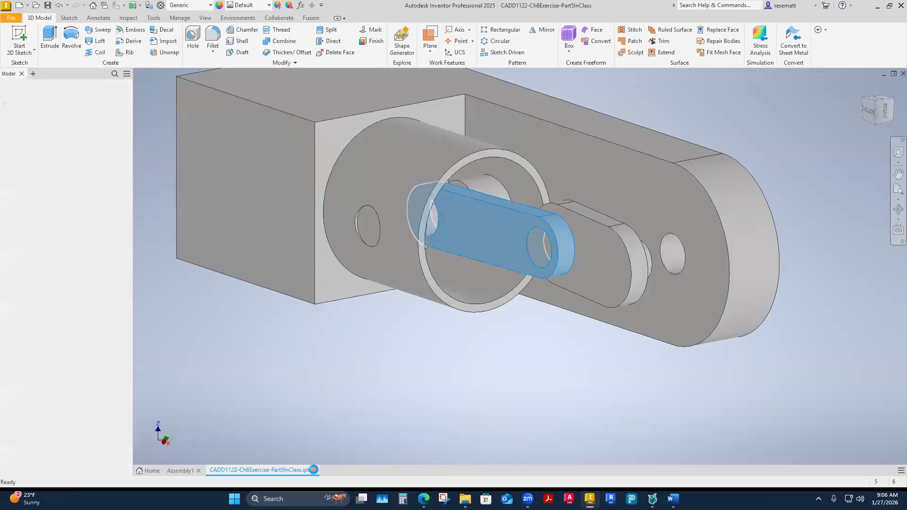
Enter in-place editing of the Part5InClass rod once more and go back to the full assembly.
click(418, 381)
right_click(484, 244)
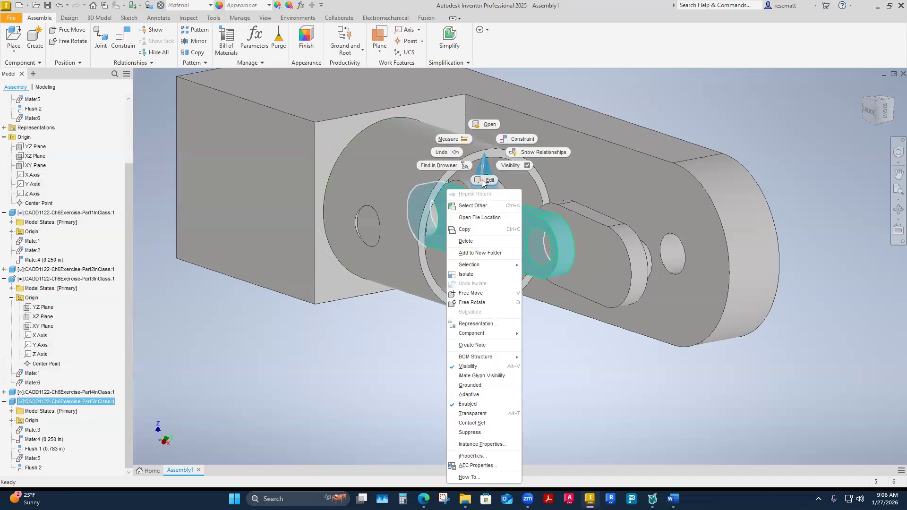
click(473, 230)
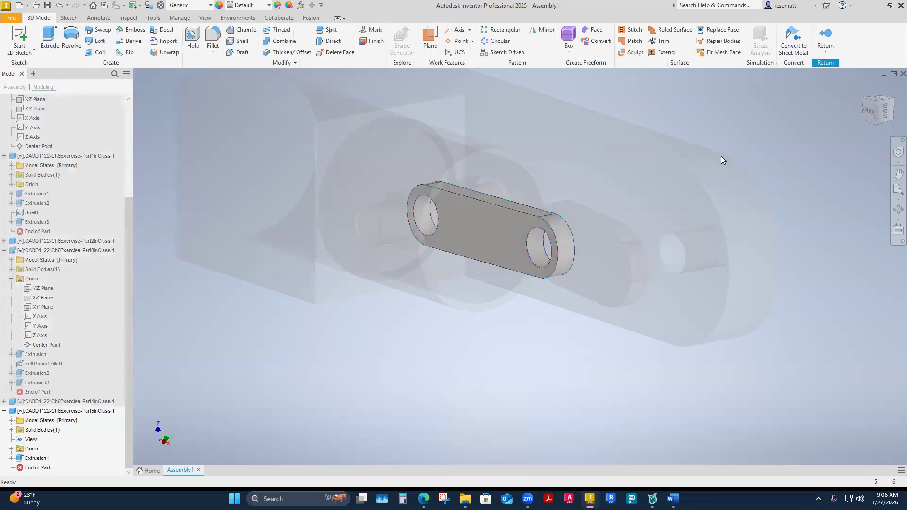
click(826, 37)
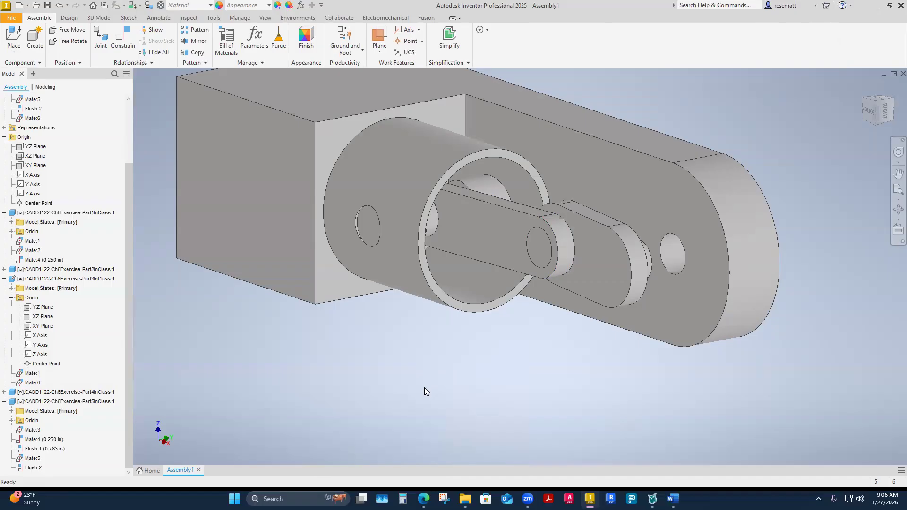
Open the Part5InClass connecting rod for editing in place within Assembly1.
shift+middle_drag(416, 384, 407, 362)
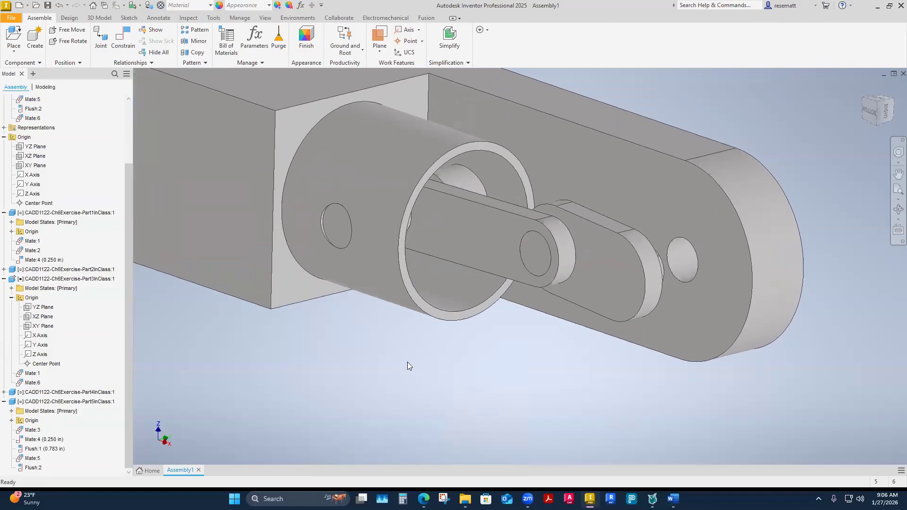
shift+middle_drag(407, 362, 420, 387)
click(512, 247)
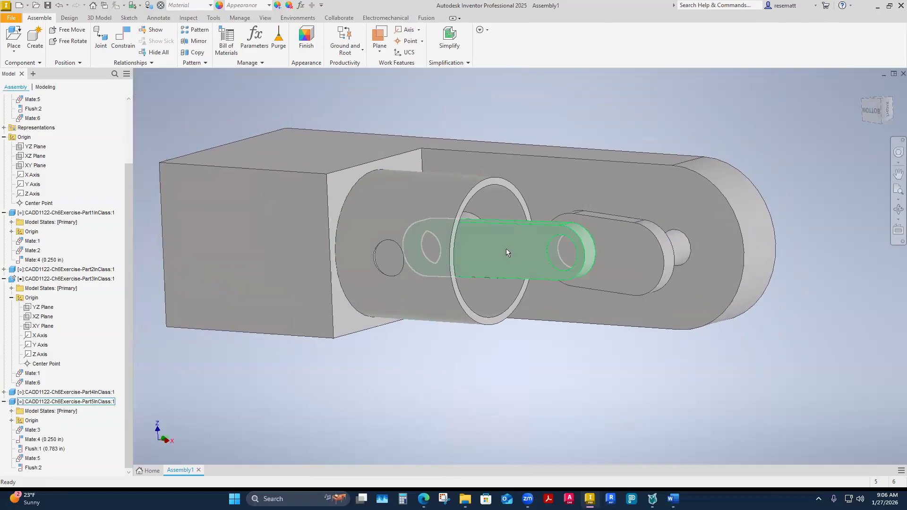
click(506, 249)
right_click(506, 249)
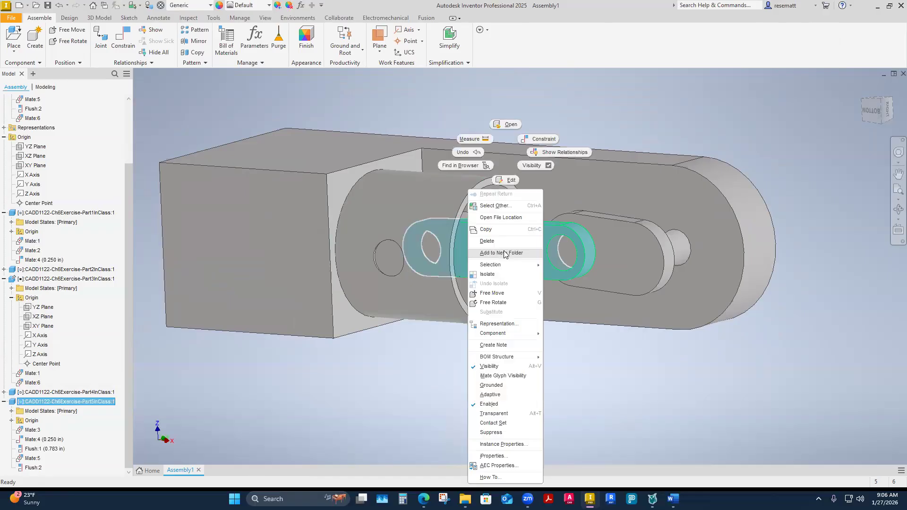
click(502, 183)
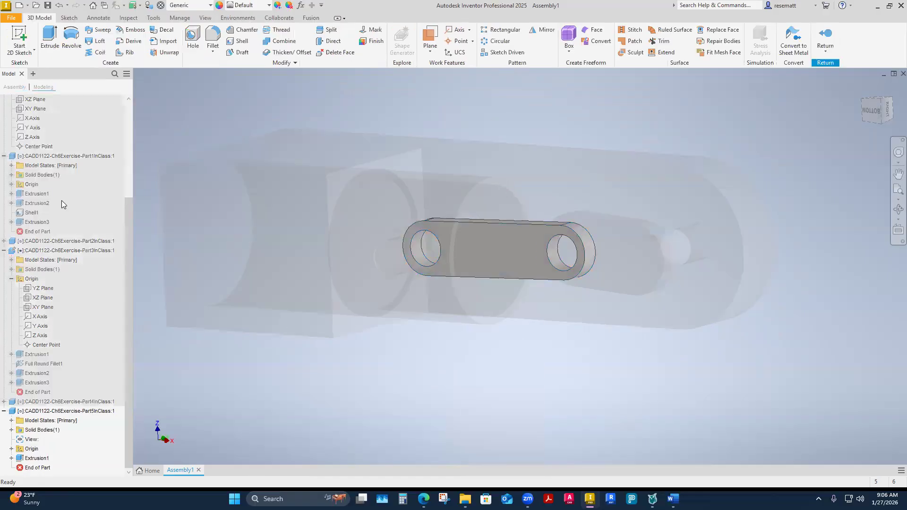
Locate Sketch1 beneath Extrusion1 of the Part5InClass rod and open it for editing.
click(30, 431)
scroll(119, 209, up, 5)
drag(128, 220, 131, 176)
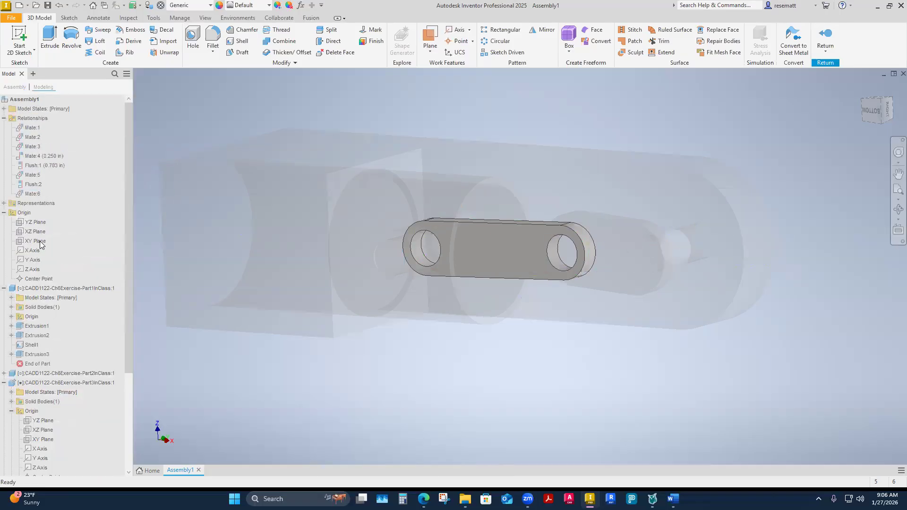
drag(126, 293, 93, 412)
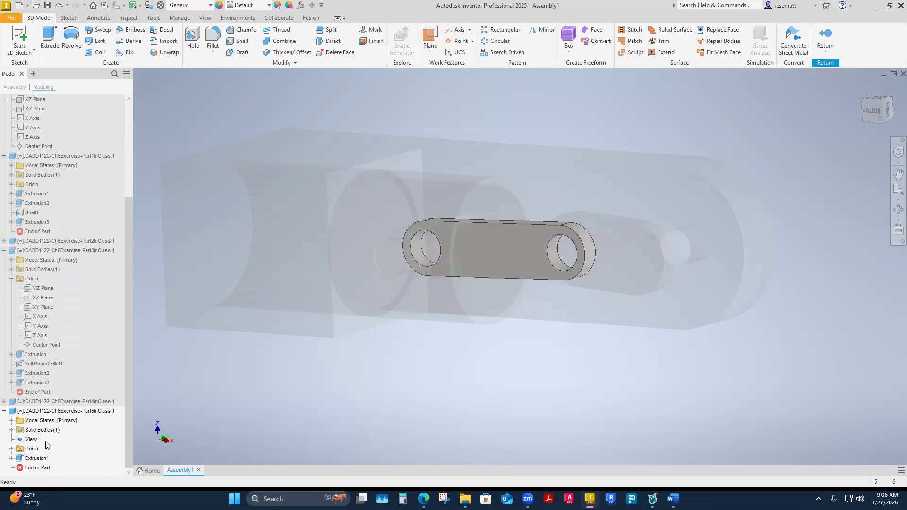
click(12, 458)
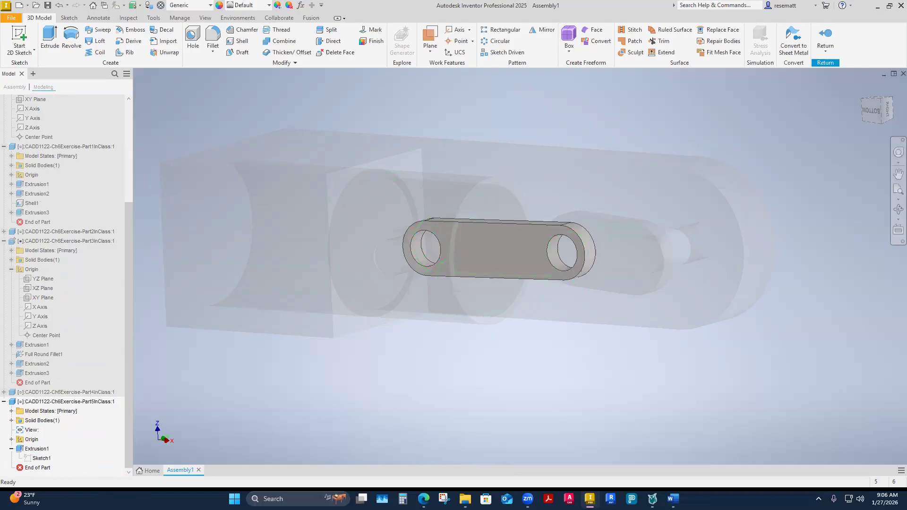
click(11, 449)
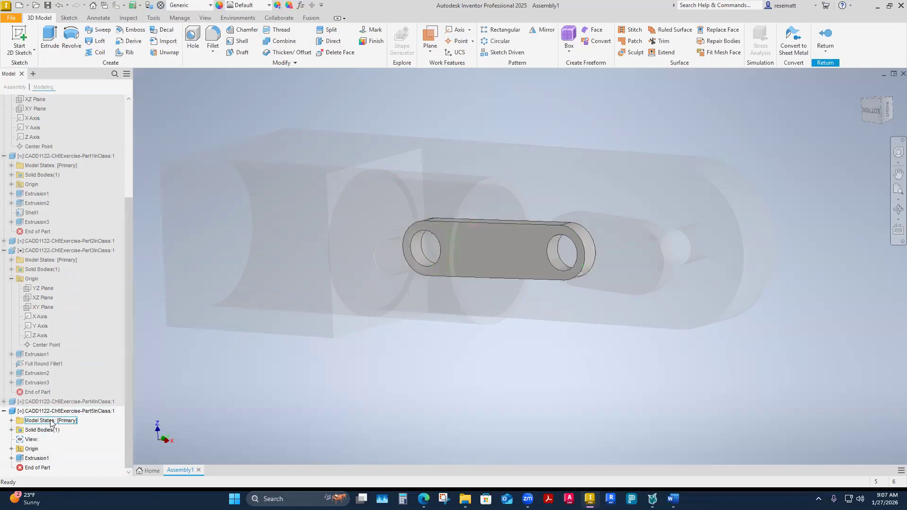
click(11, 459)
scroll(54, 450, down, 1)
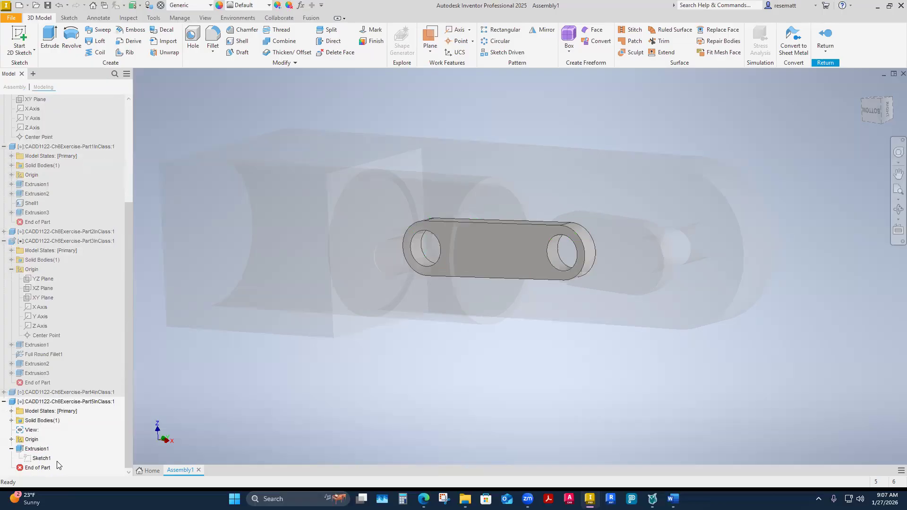
click(42, 458)
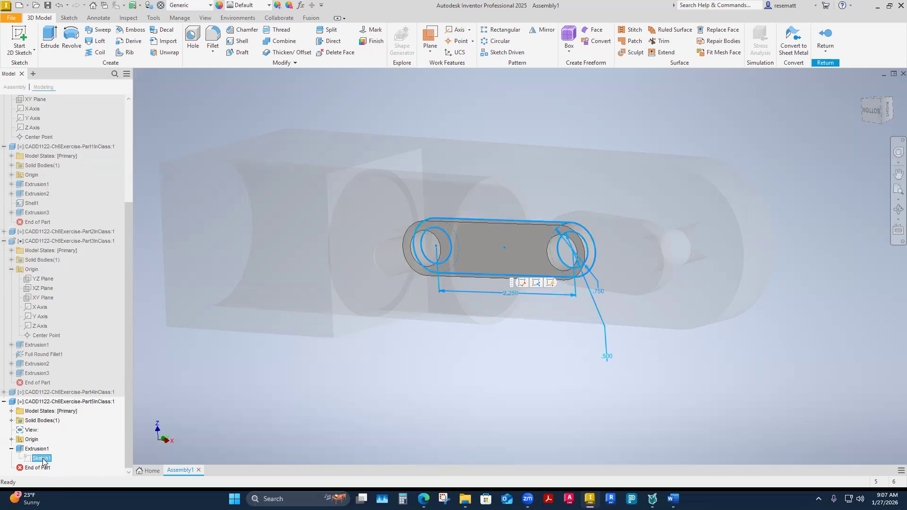
right_click(43, 461)
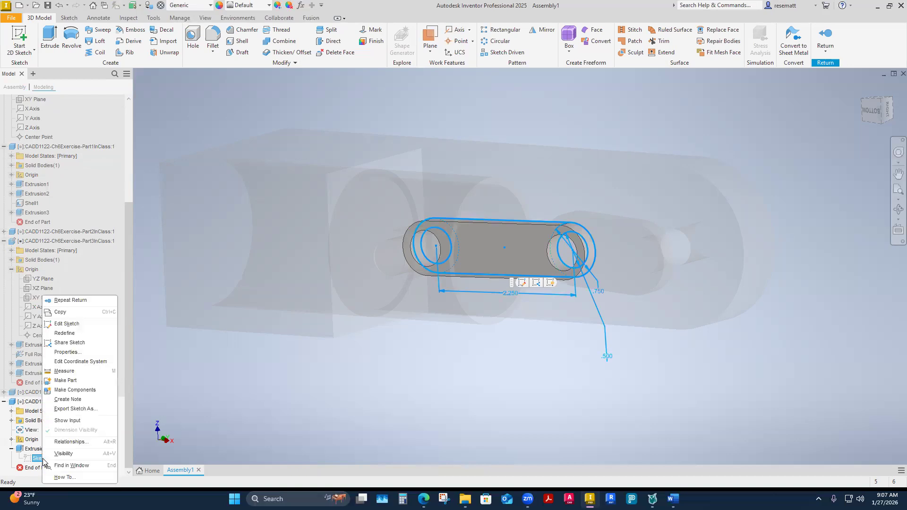
click(60, 325)
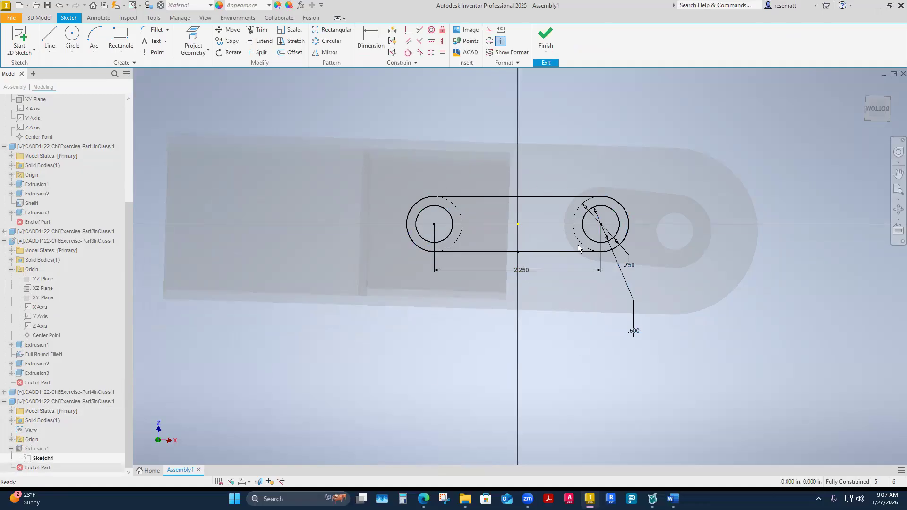
Set the center-to-center distance between the rod's two holes to 4.75 in and finish the sketch.
double_click(523, 269)
text(4.75)
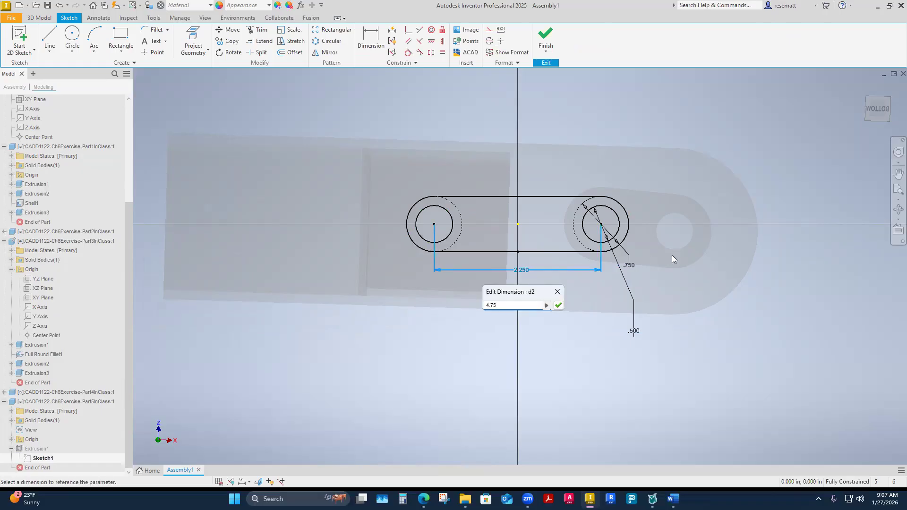
click(559, 306)
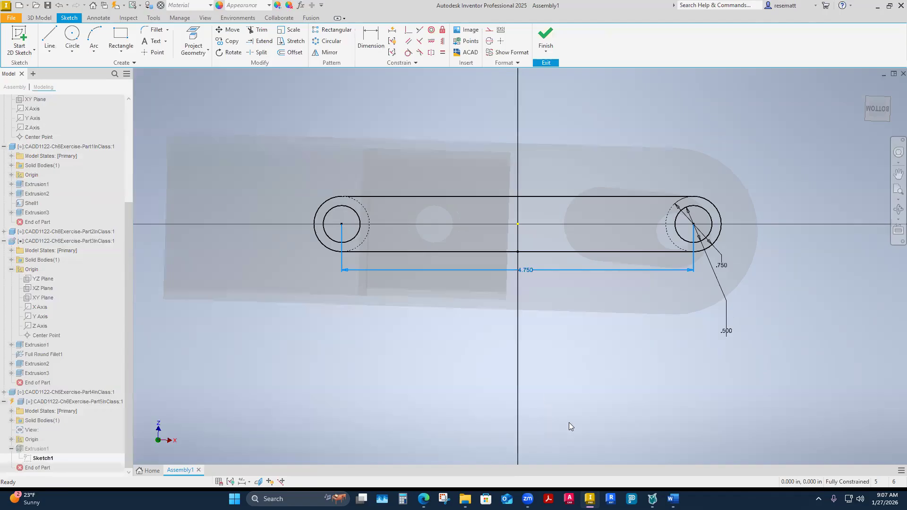
click(546, 37)
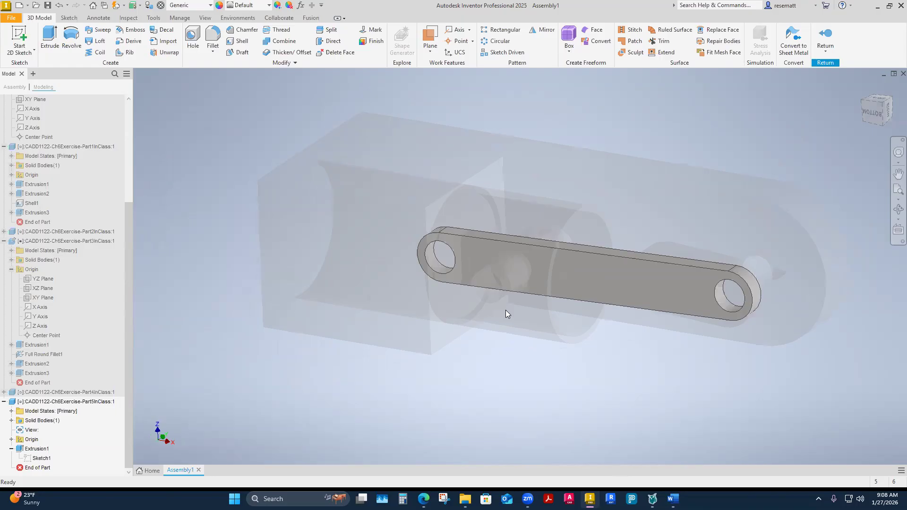
right_click(387, 388)
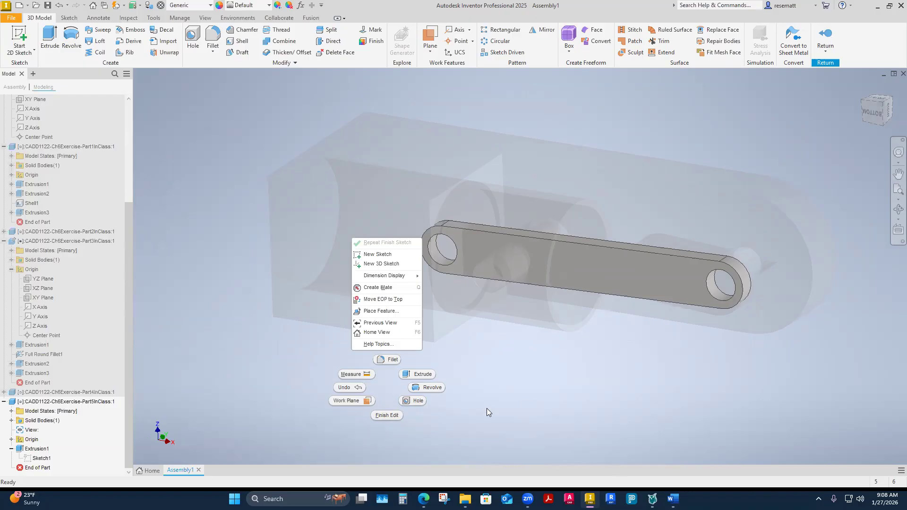
Return from the Part5InClass rod to the full assembly and review the Flush:2 constraint's settings without changing them.
click(829, 39)
click(828, 41)
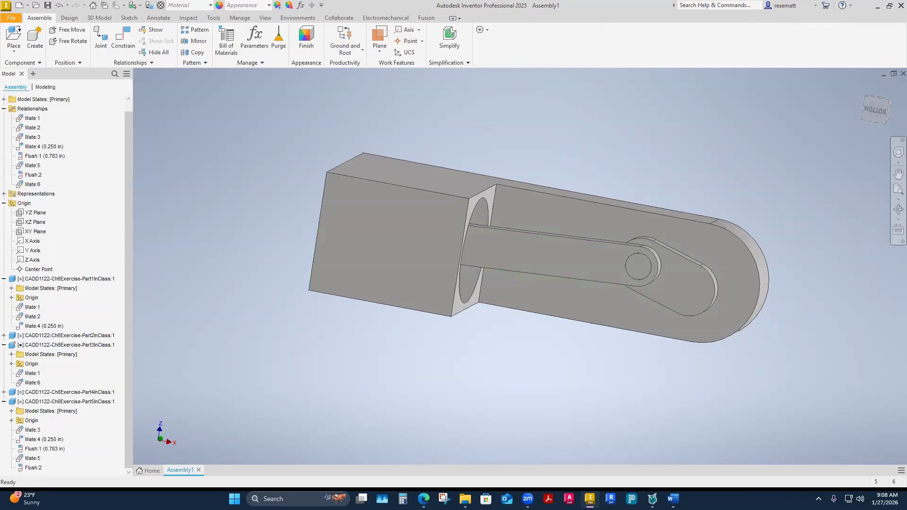
right_click(32, 176)
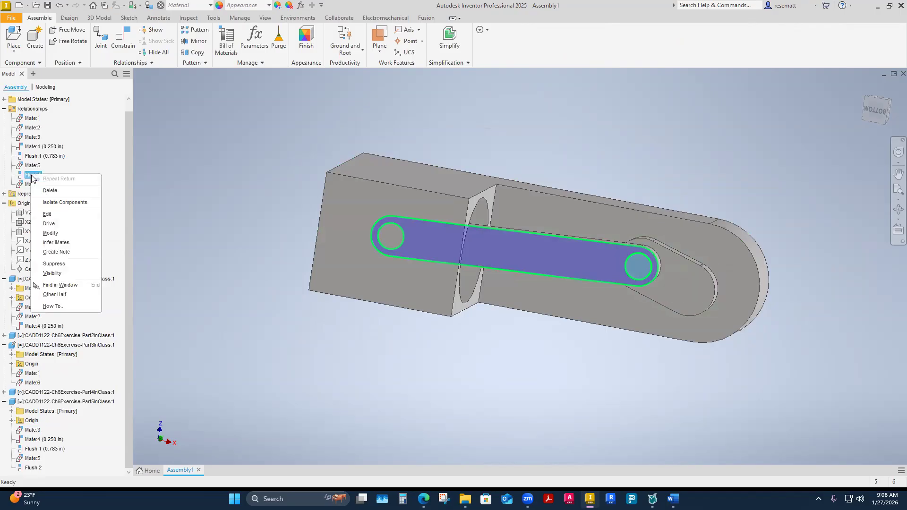
click(47, 215)
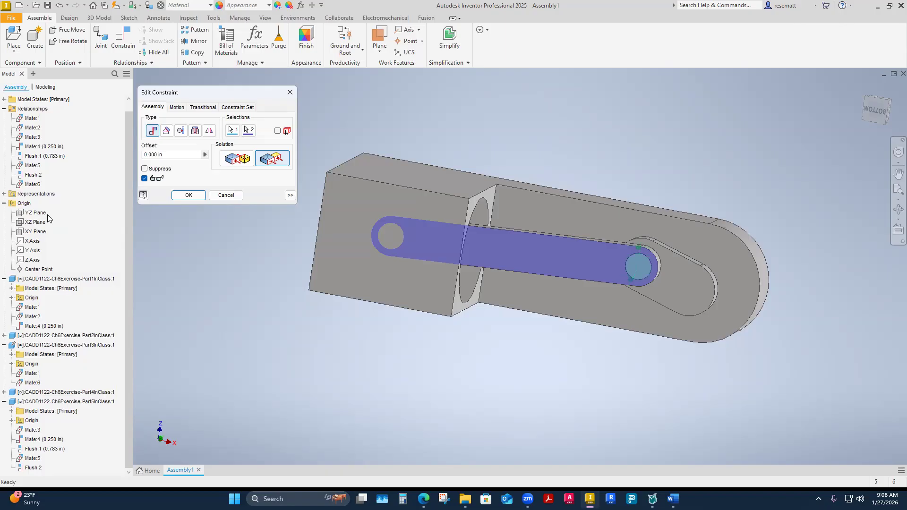
click(290, 92)
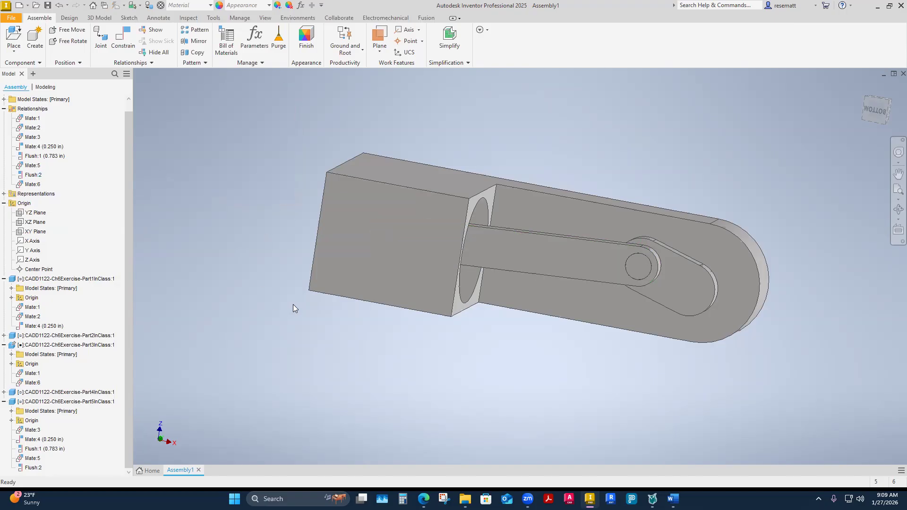
Swing the Part4InClass crank and examine how its shaft pin sits relative to the hole in the housing arm.
shift+middle_drag(301, 345, 544, 276)
drag(617, 243, 607, 268)
shift+middle_drag(607, 268, 363, 274)
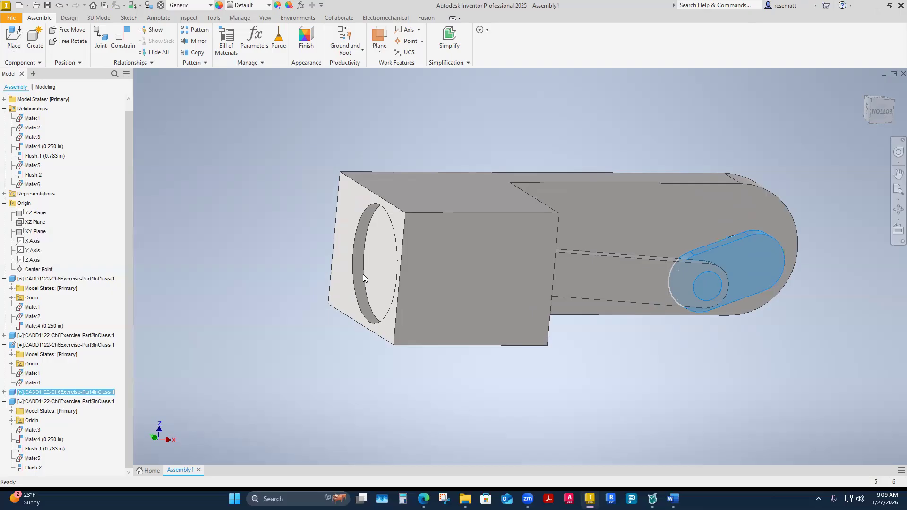
shift+middle_drag(293, 344, 495, 399)
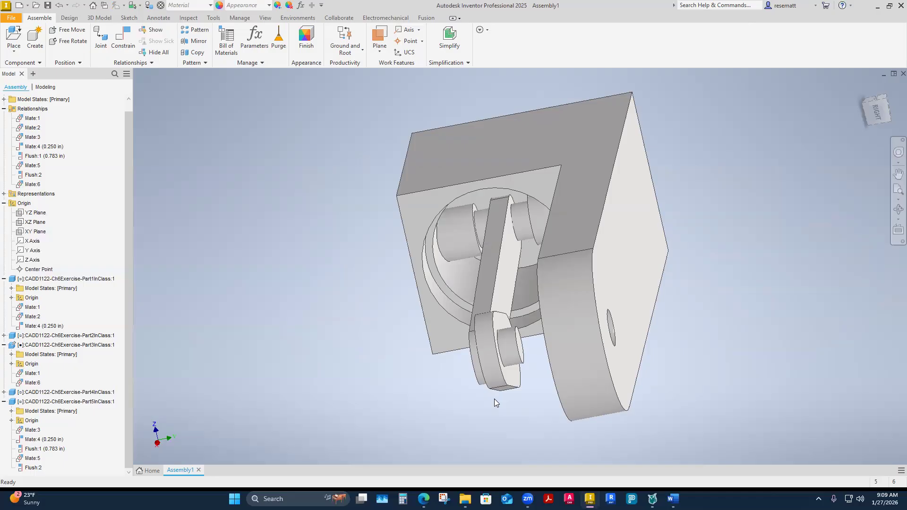
shift+middle_drag(363, 476, 493, 370)
scroll(463, 245, down, 5)
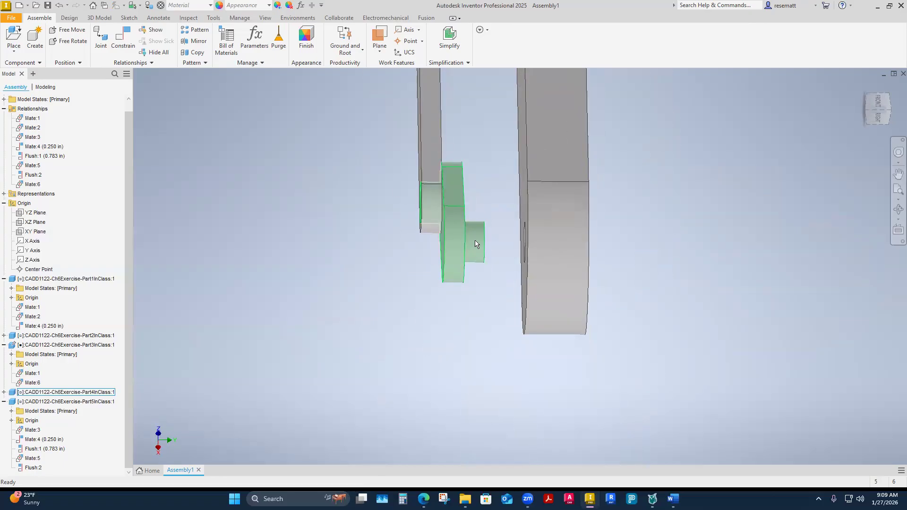
shift+middle_drag(475, 244, 514, 216)
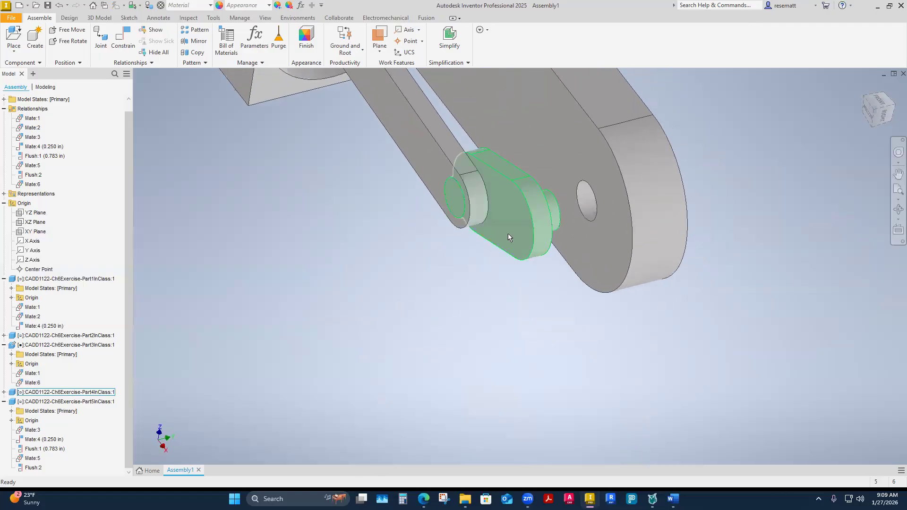
Open the Part4InClass crank for editing in place and identify which extrusion forms the pin facing the housing arm.
right_click(509, 233)
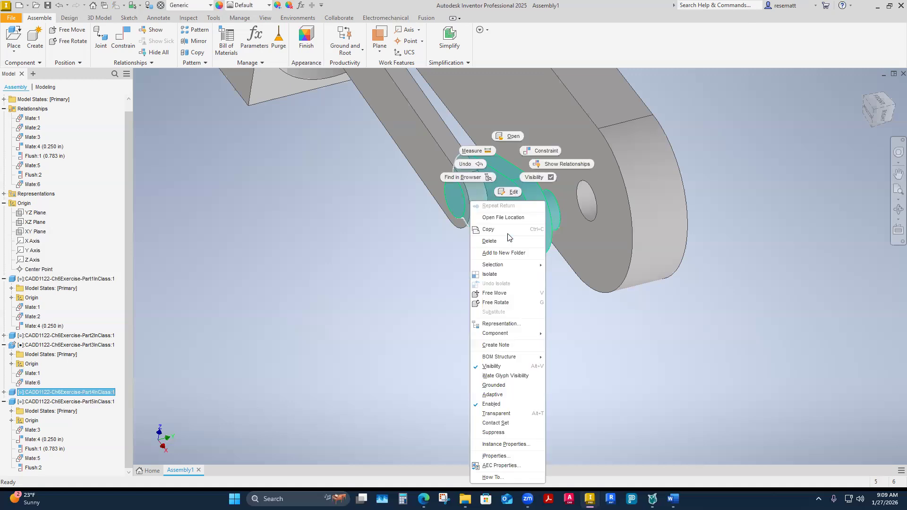
click(508, 190)
shift+middle_drag(509, 191, 449, 302)
scroll(22, 454, down, 1)
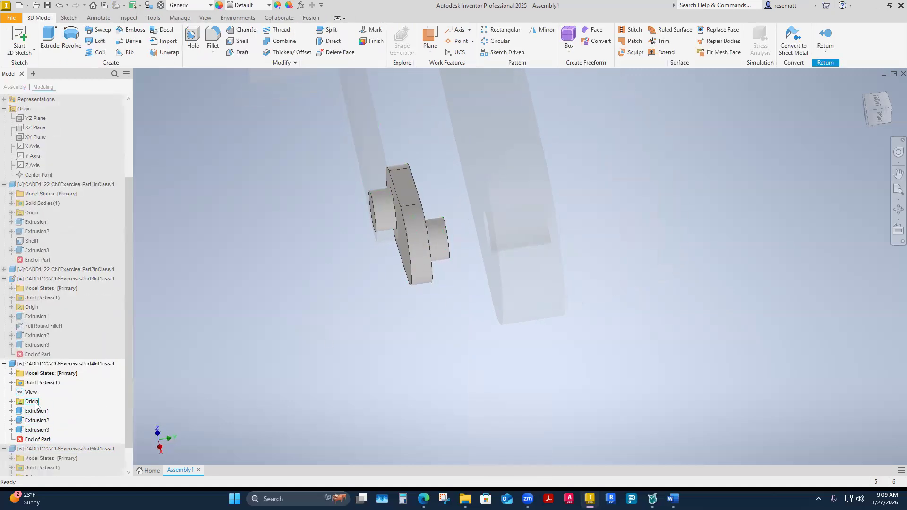
scroll(28, 411, down, 1)
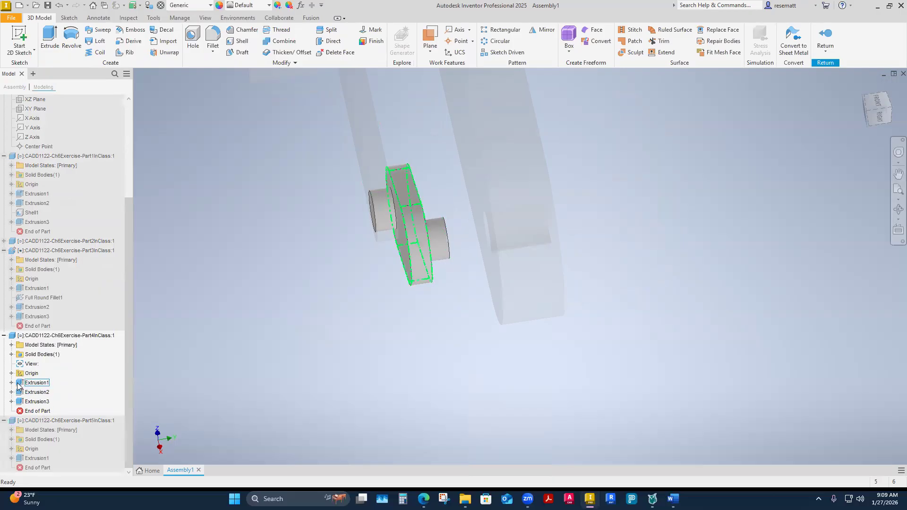
click(32, 383)
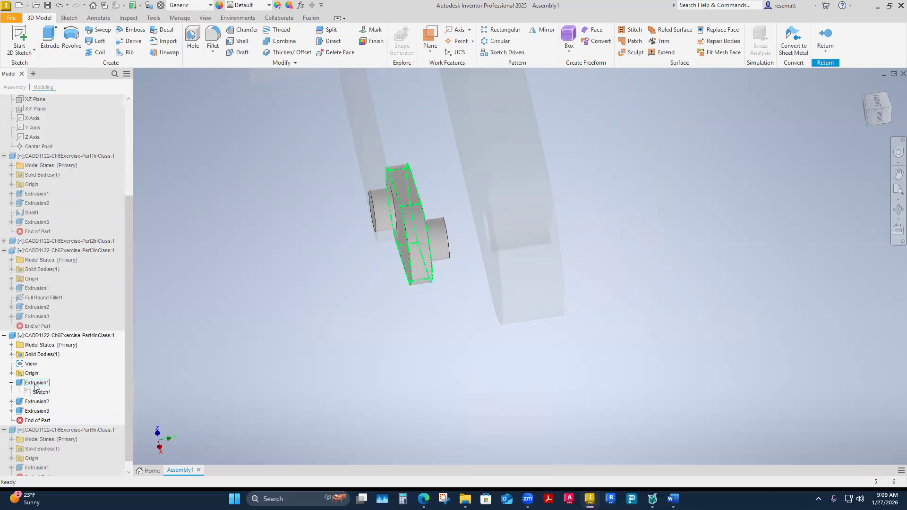
click(37, 402)
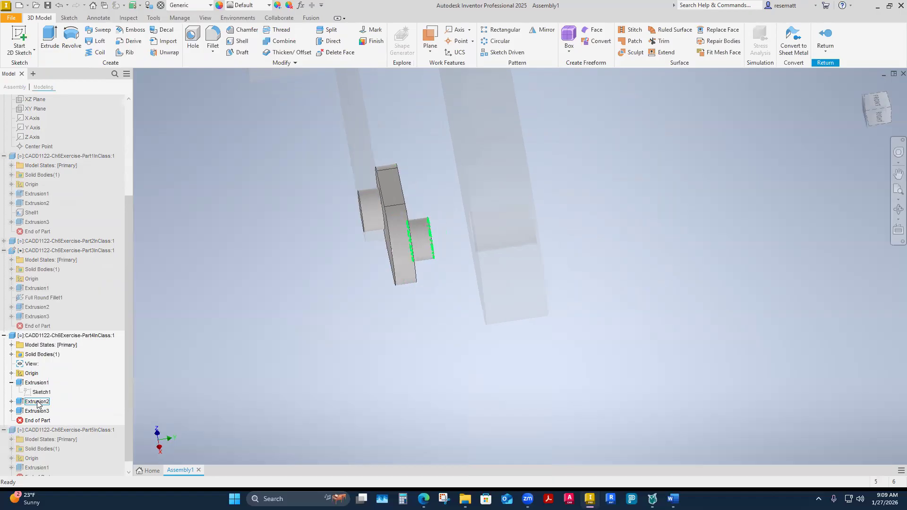
click(37, 412)
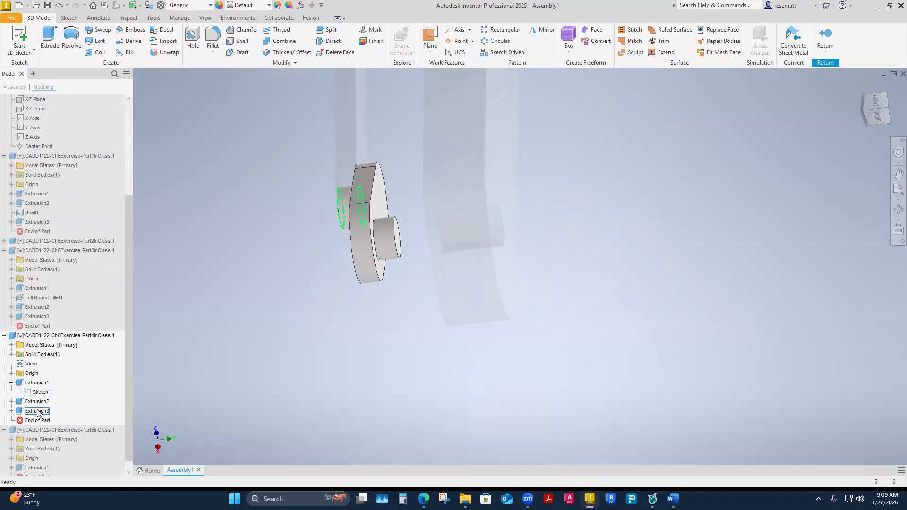
click(41, 403)
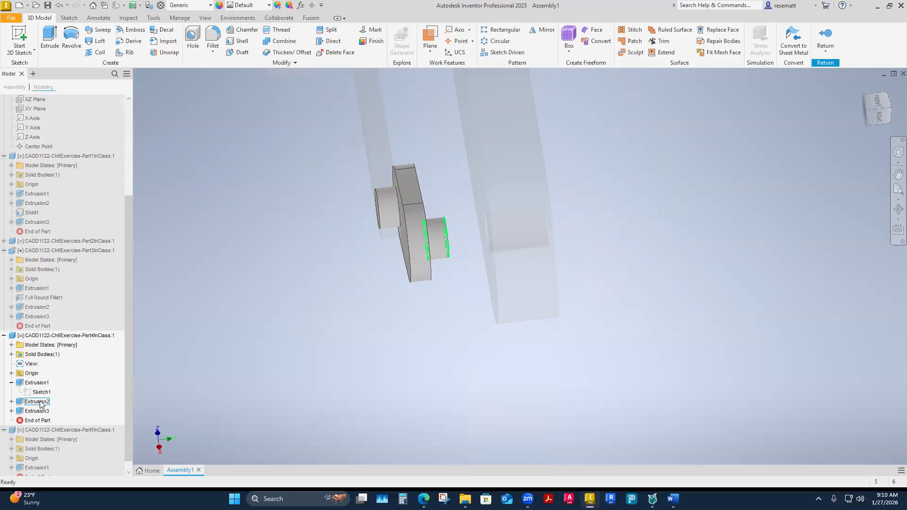
click(11, 402)
click(37, 411)
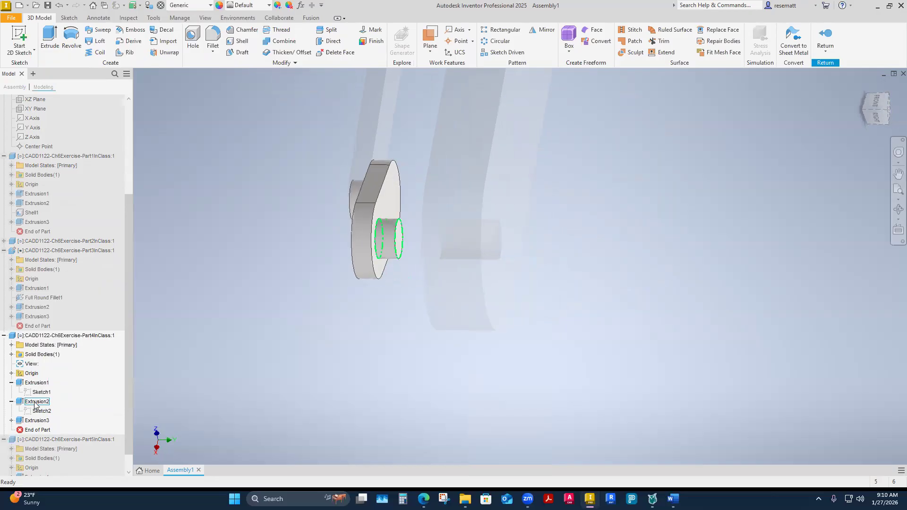
click(33, 402)
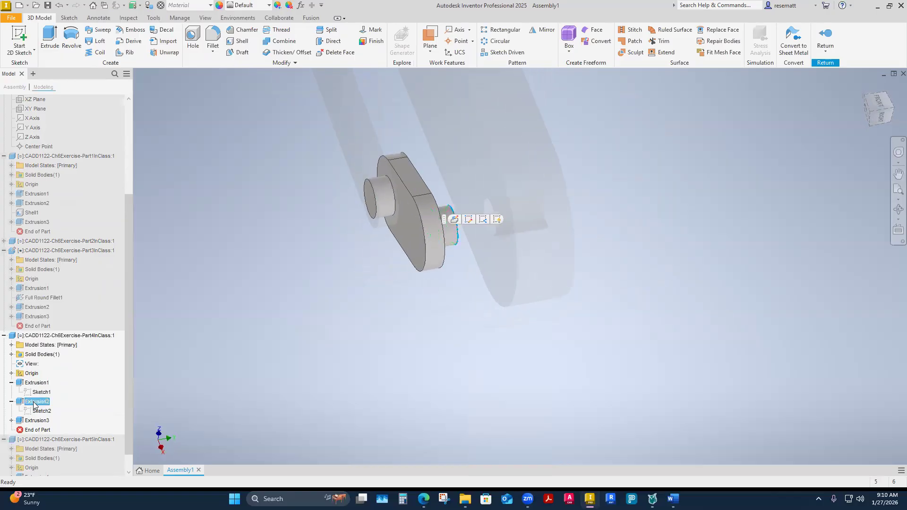
right_click(33, 402)
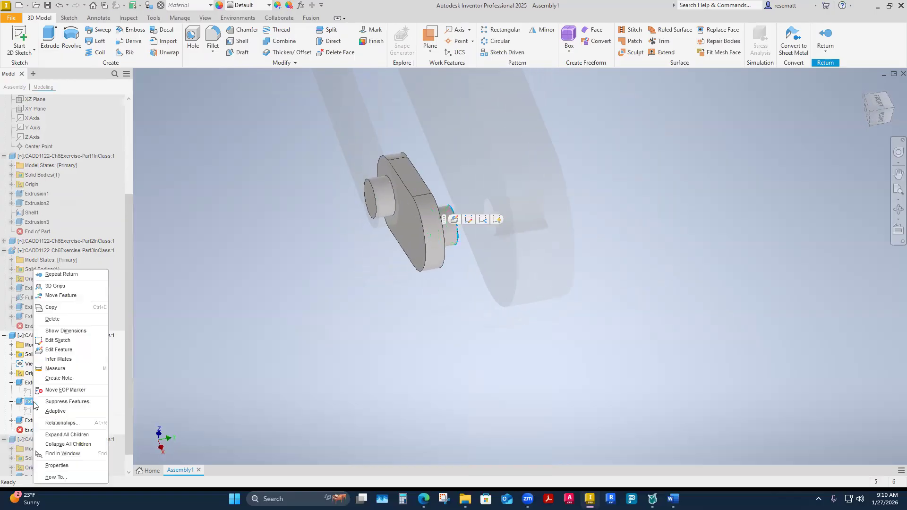
click(54, 352)
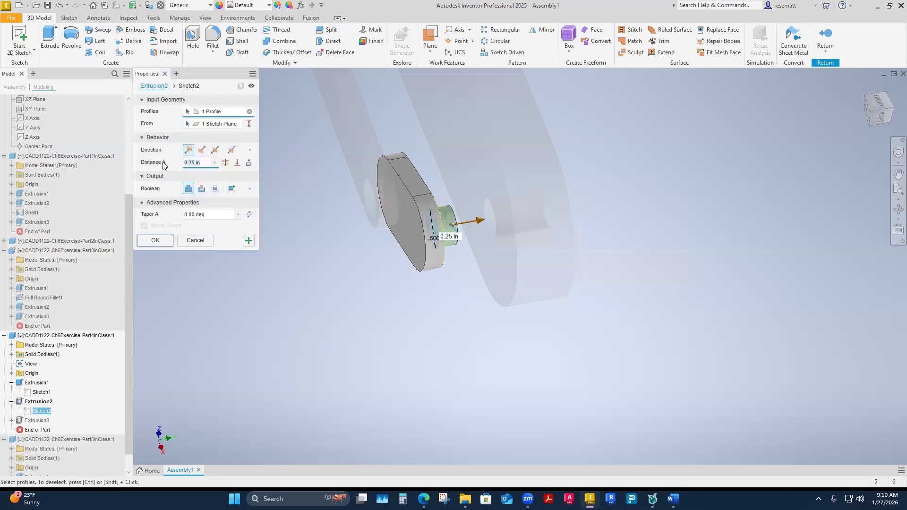
text(2)
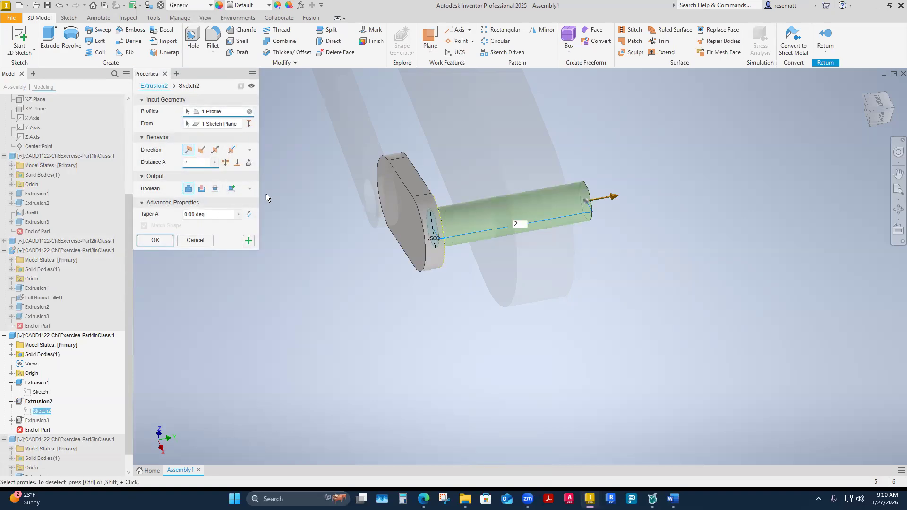
shift+middle_drag(410, 316, 374, 319)
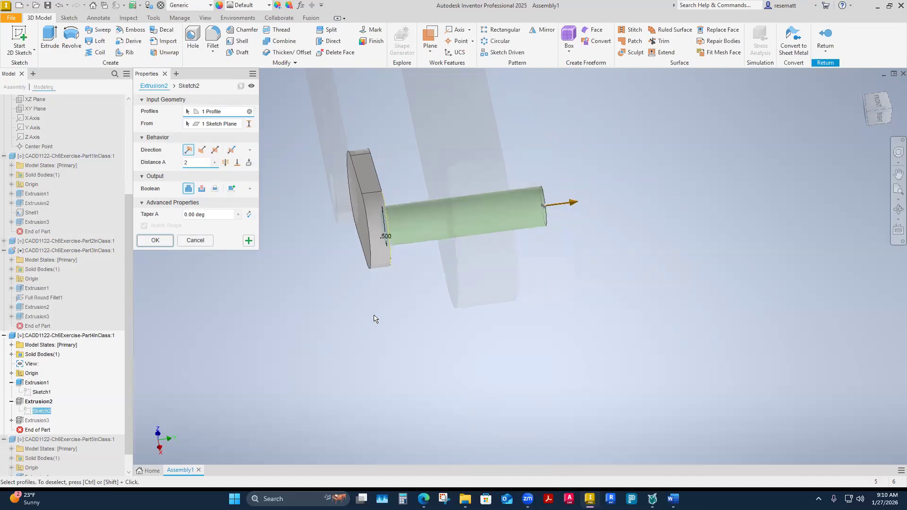
click(205, 244)
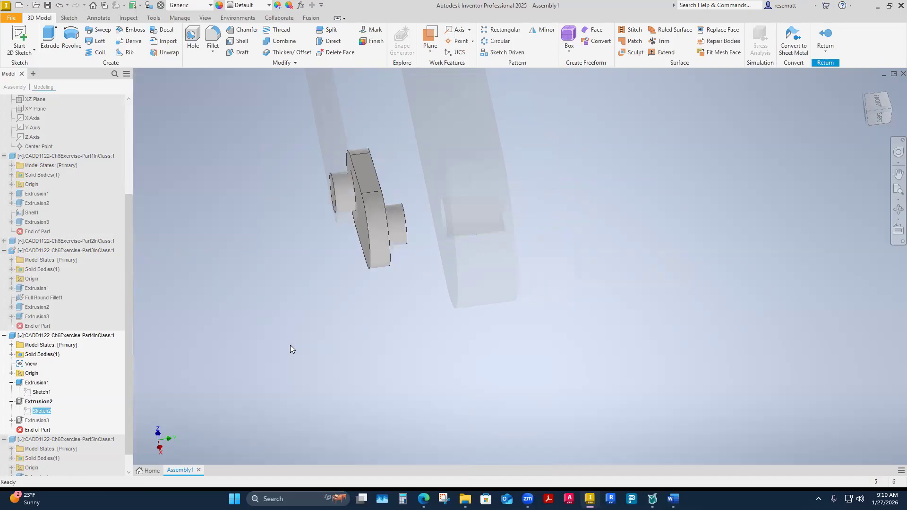
Open Extrusion2, the crank's pin facing the housing arm, for feature editing.
click(38, 402)
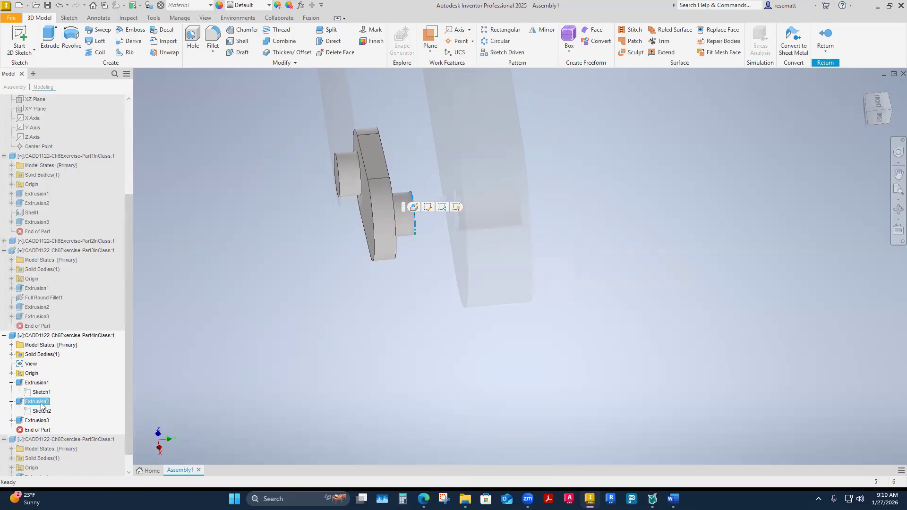
right_click(41, 406)
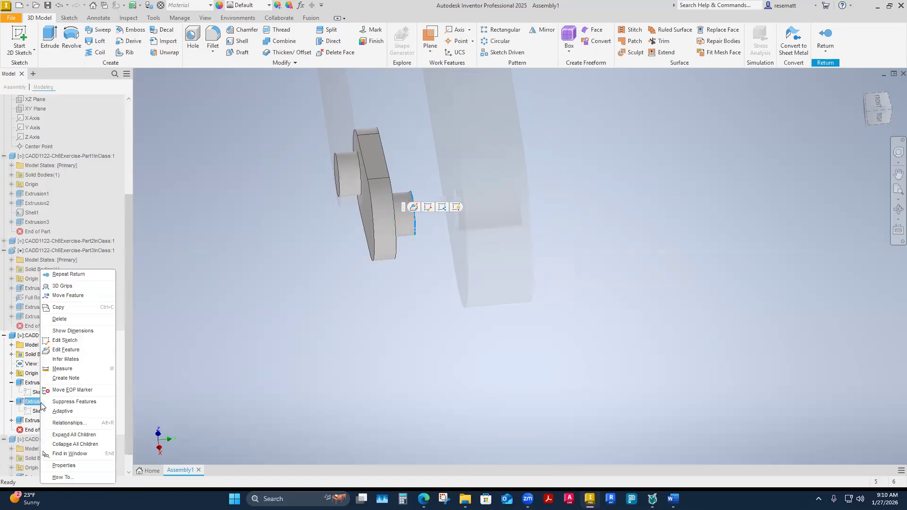
click(67, 353)
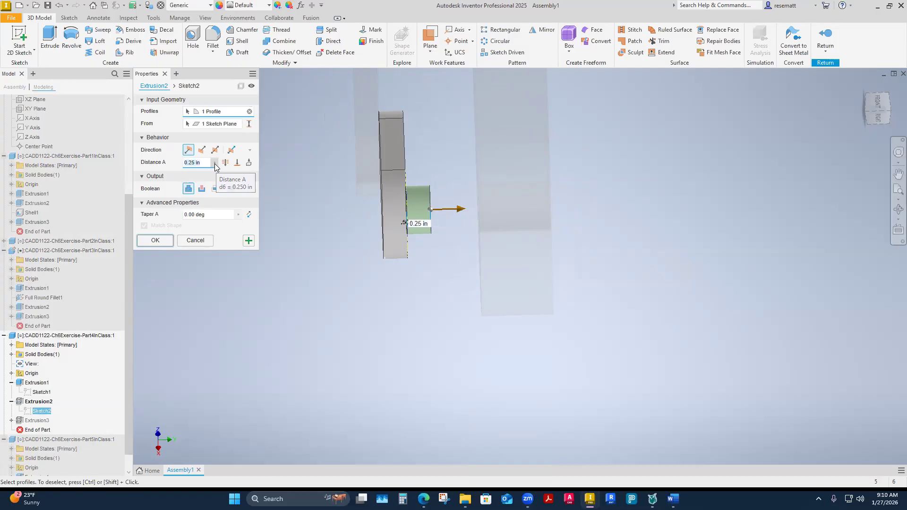
Take the pin's extrusion distance by measuring from the crank's face to the housing arm's outer face, and add .25 to it.
click(215, 163)
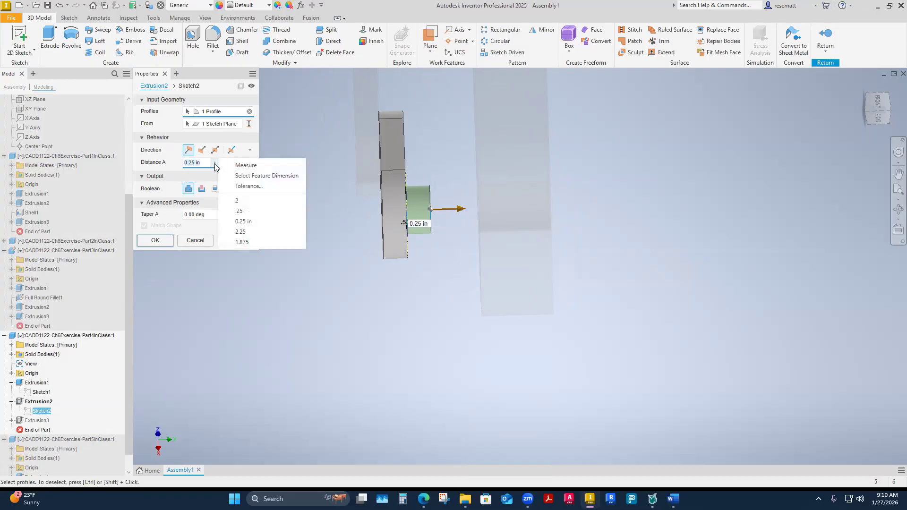
click(241, 167)
shift+middle_drag(385, 267, 594, 299)
click(593, 298)
scroll(586, 301, down, 3)
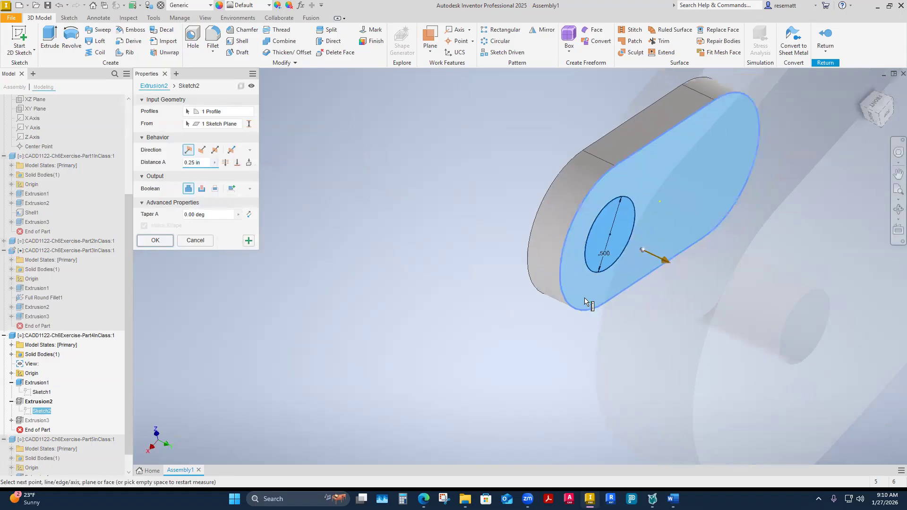
click(652, 341)
shift+middle_drag(655, 390, 513, 384)
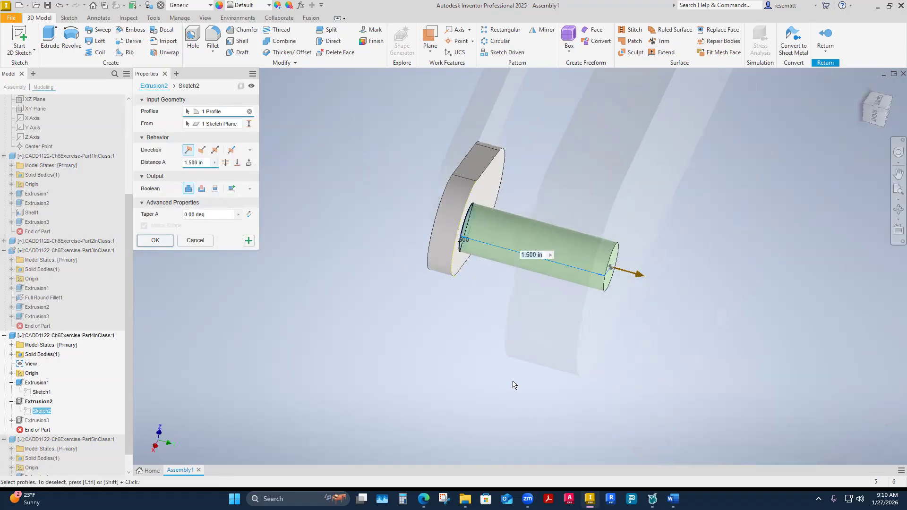
shift+middle_drag(196, 331, 208, 286)
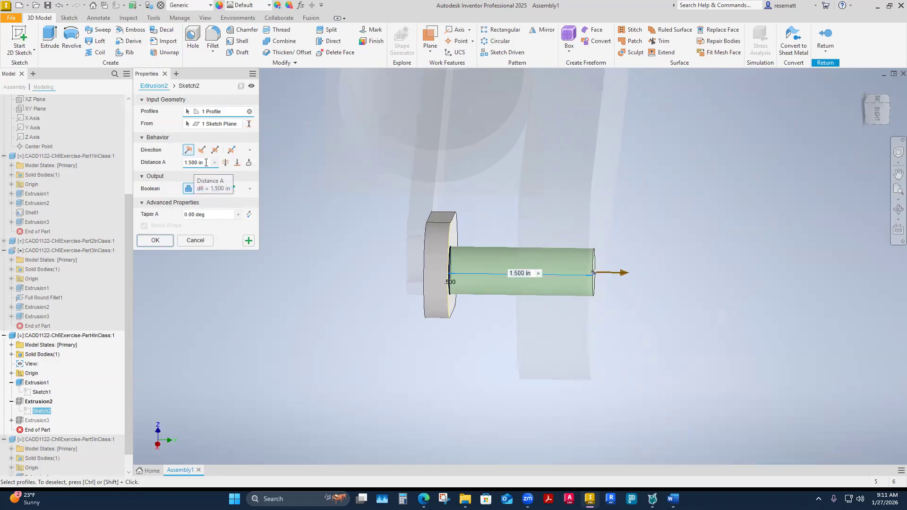
click(204, 162)
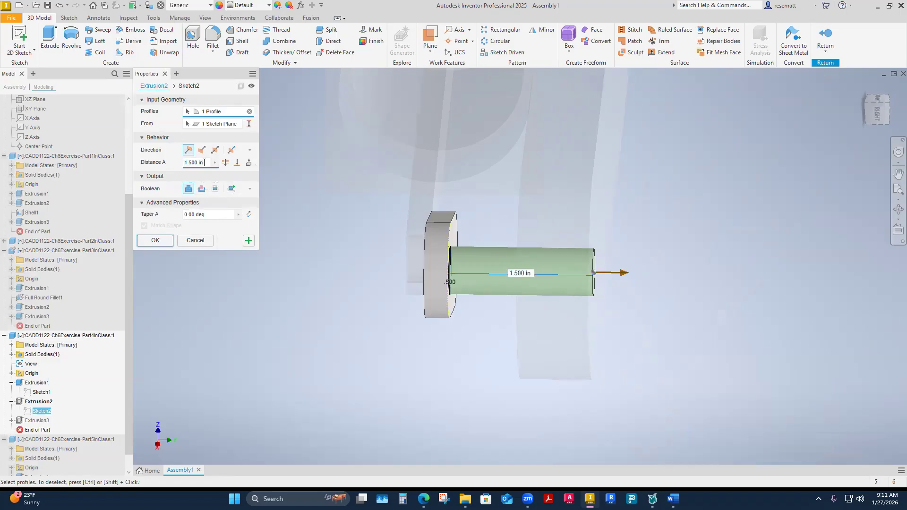
text(+.25)
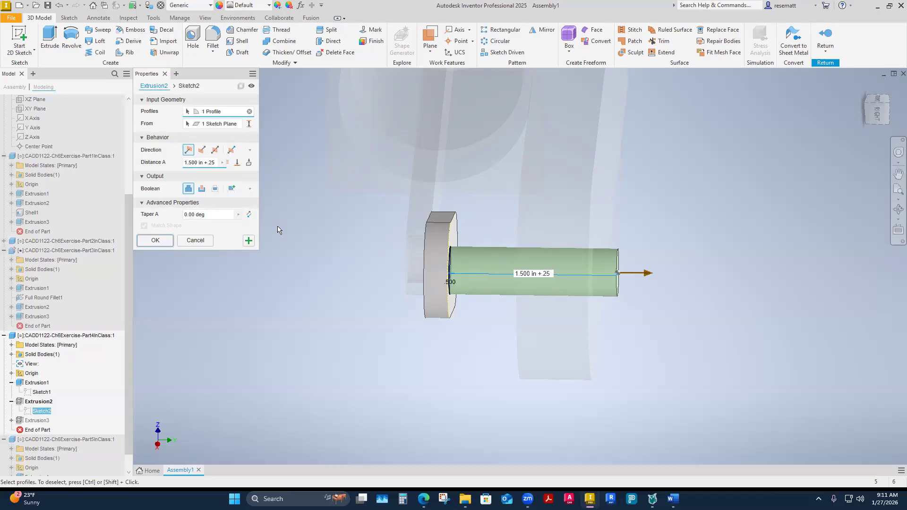
Set the Extrusion2 pin's distance to 2 in, then finish editing Part4InClass and go back to the assembly.
triple_click(218, 164)
text(2)
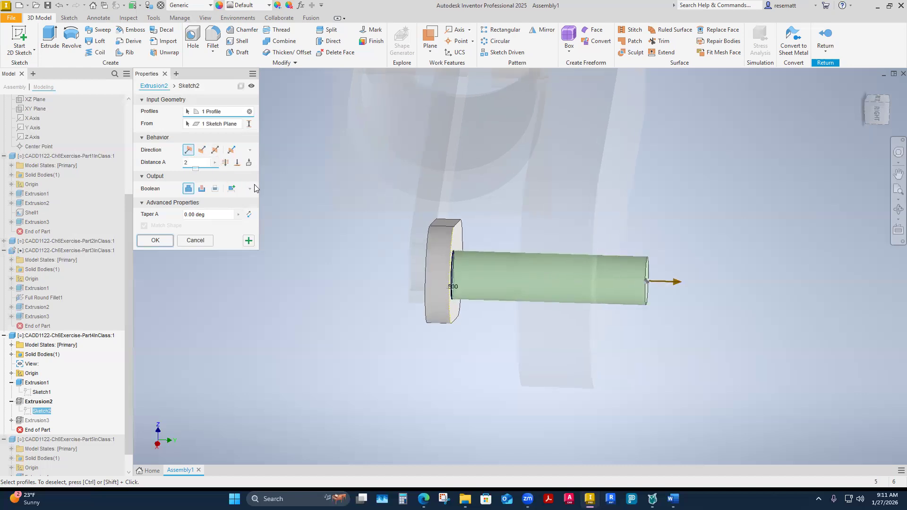
click(155, 241)
mouse_move(355, 361)
shift+middle_down()
mouse_move(325, 362)
mouse_move(345, 367)
shift+middle_up()
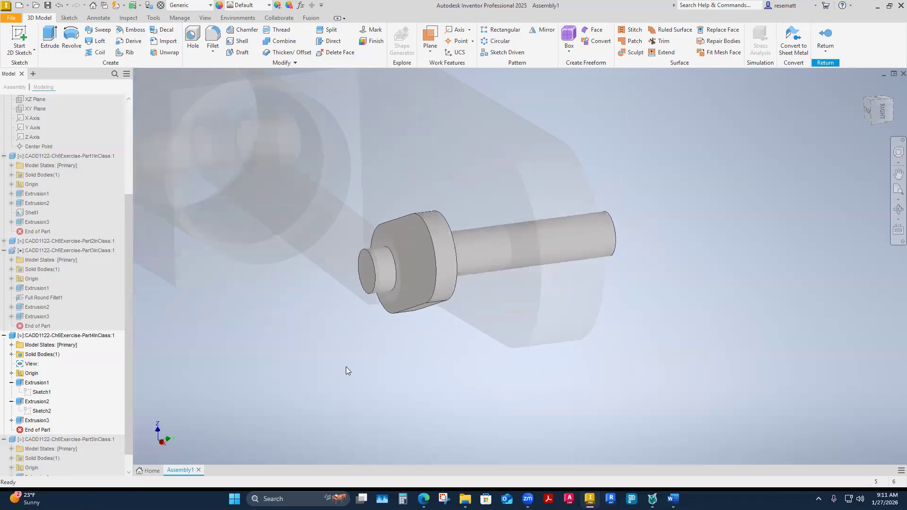
right_click(731, 195)
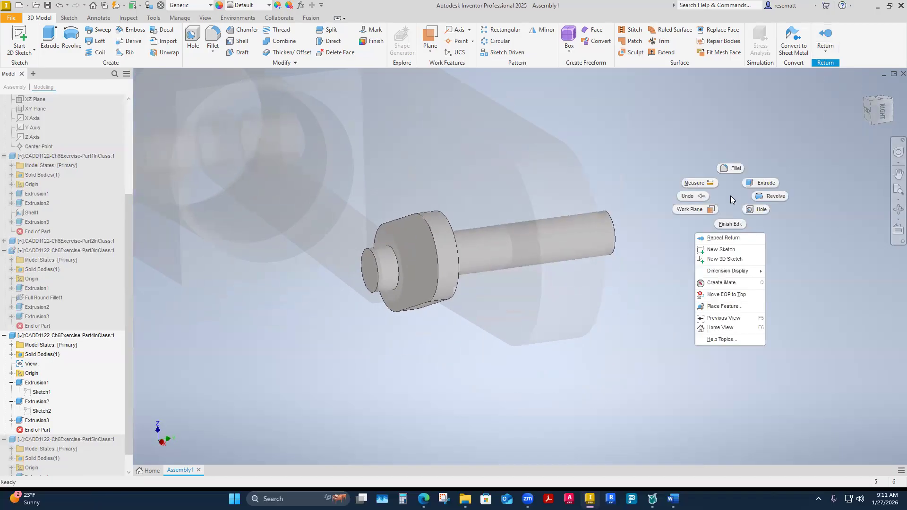
click(731, 225)
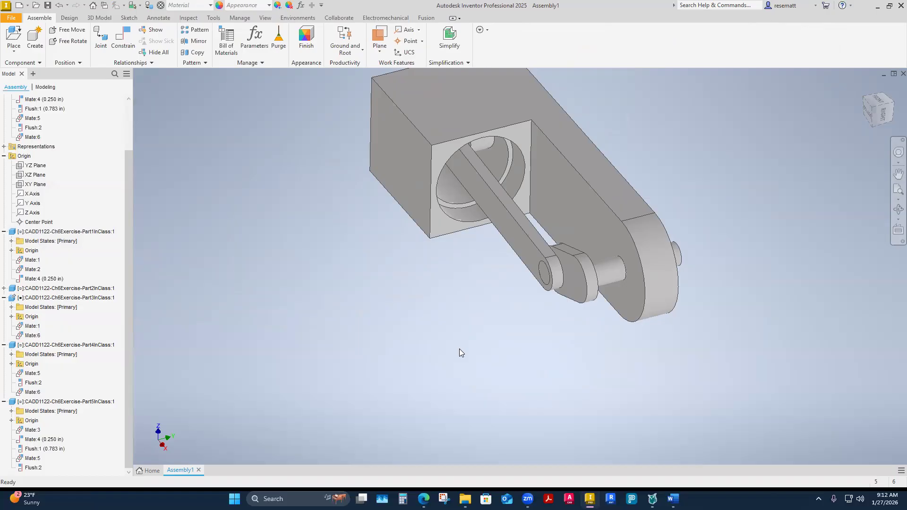
Examine from both sides how the lengthened crank pin passes through the housing arm and meets the rod.
shift+middle_drag(459, 348, 536, 367)
scroll(536, 366, down, 2)
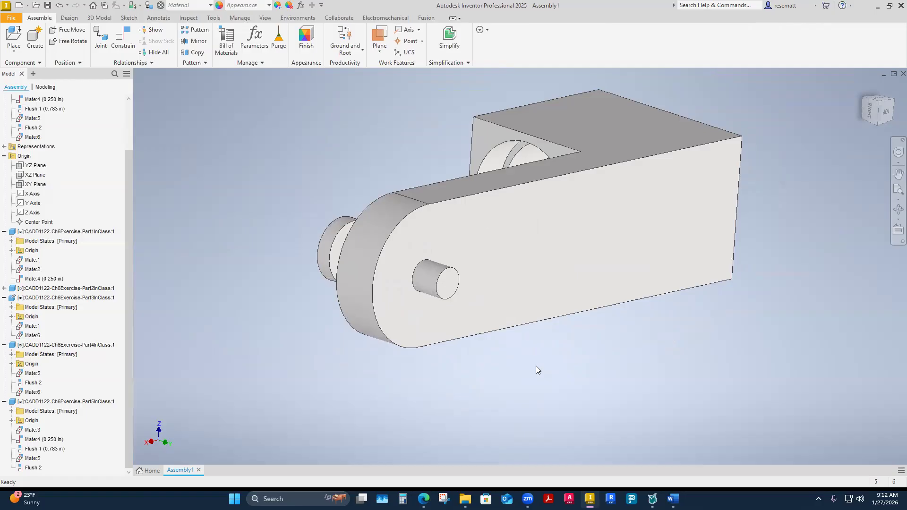
shift+middle_drag(536, 366, 522, 241)
scroll(548, 360, up, 1)
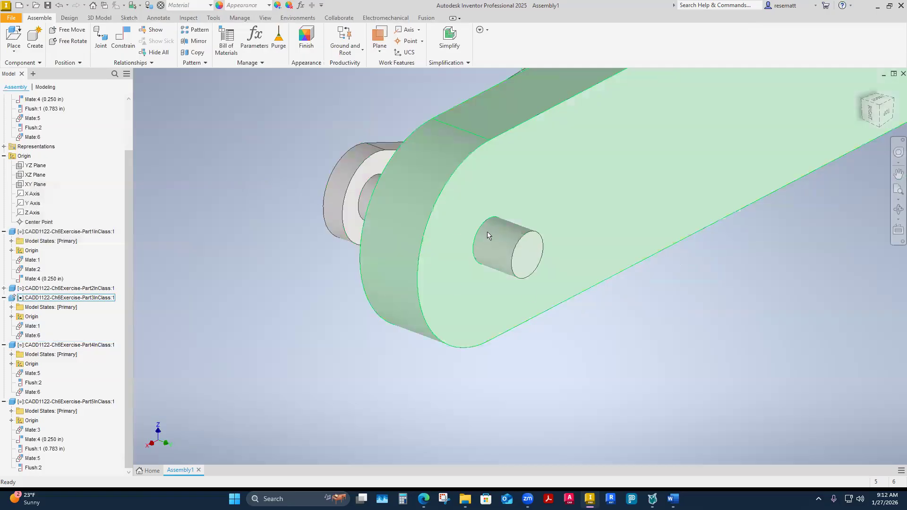
shift+middle_drag(508, 282, 374, 252)
shift+middle_drag(243, 252, 487, 289)
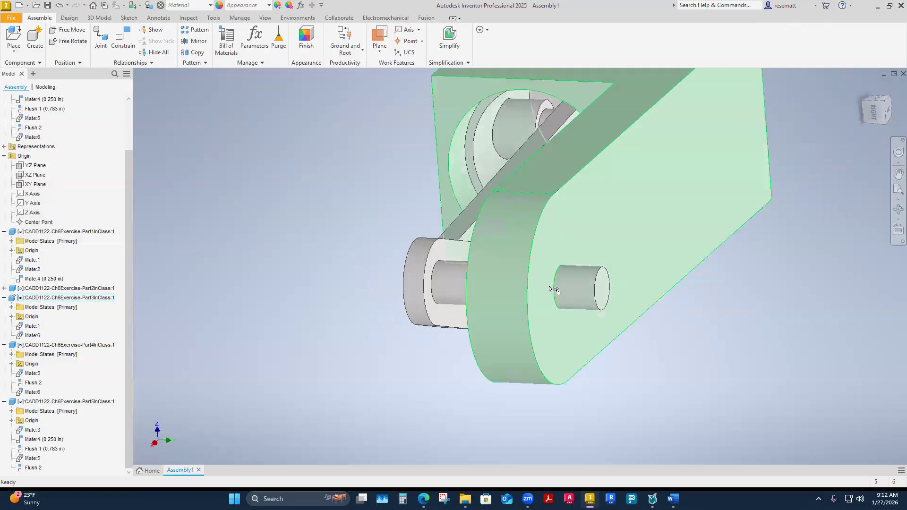
mouse_move(567, 291)
shift+middle_down()
mouse_move(586, 290)
mouse_move(586, 305)
mouse_move(607, 310)
shift+middle_up()
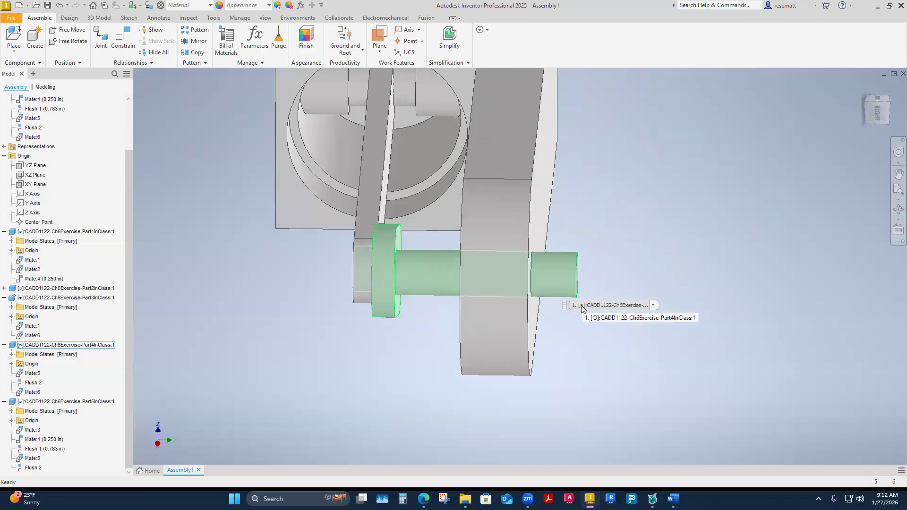
shift+middle_drag(583, 308, 494, 395)
scroll(492, 335, down, 4)
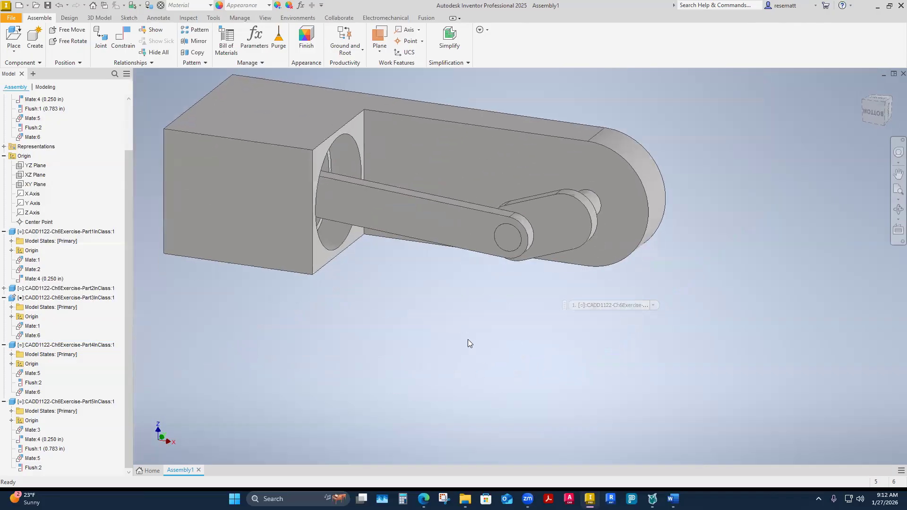
scroll(492, 334, down, 3)
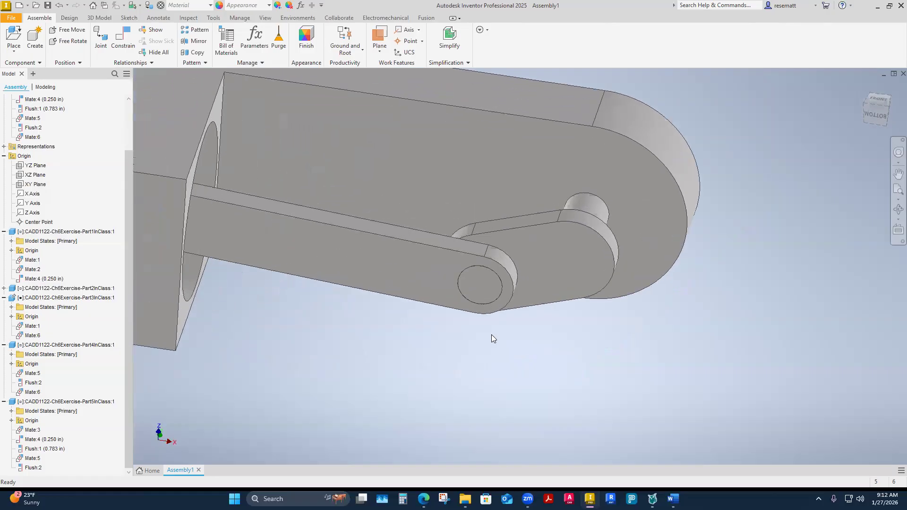
scroll(533, 277, up, 2)
drag(533, 276, 577, 244)
shift+middle_drag(577, 244, 593, 270)
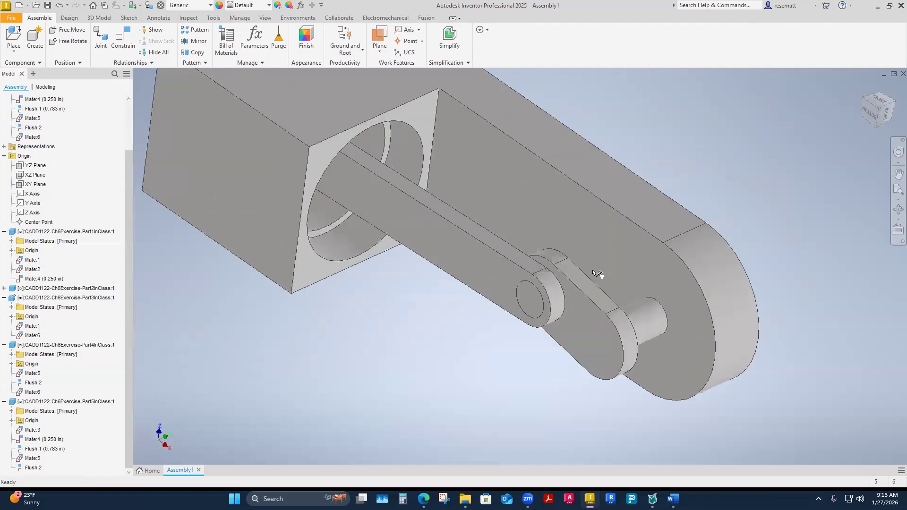
click(630, 196)
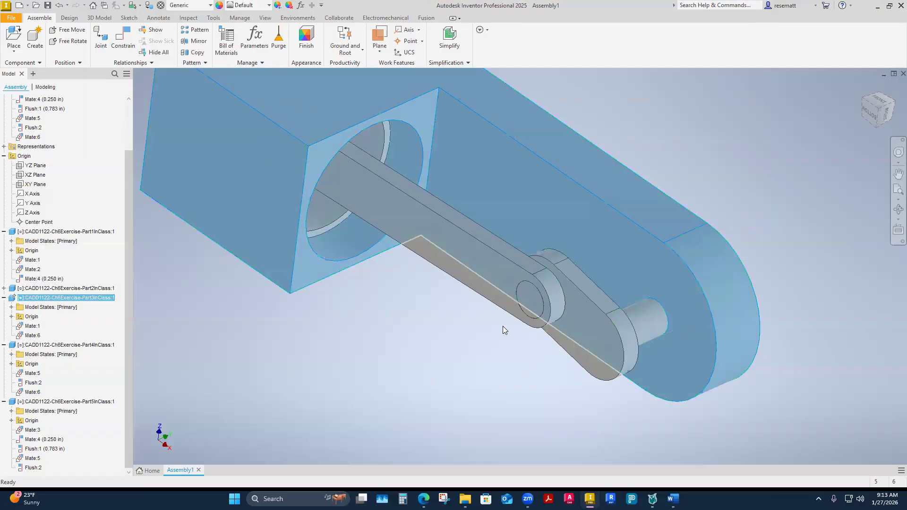
shift+middle_drag(502, 326, 503, 324)
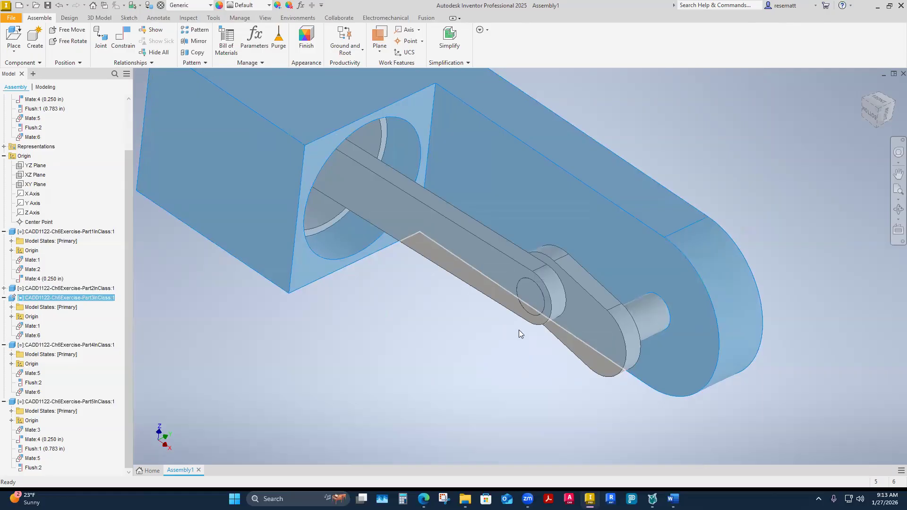
click(390, 400)
scroll(373, 366, down, 3)
shift+middle_drag(372, 365, 302, 334)
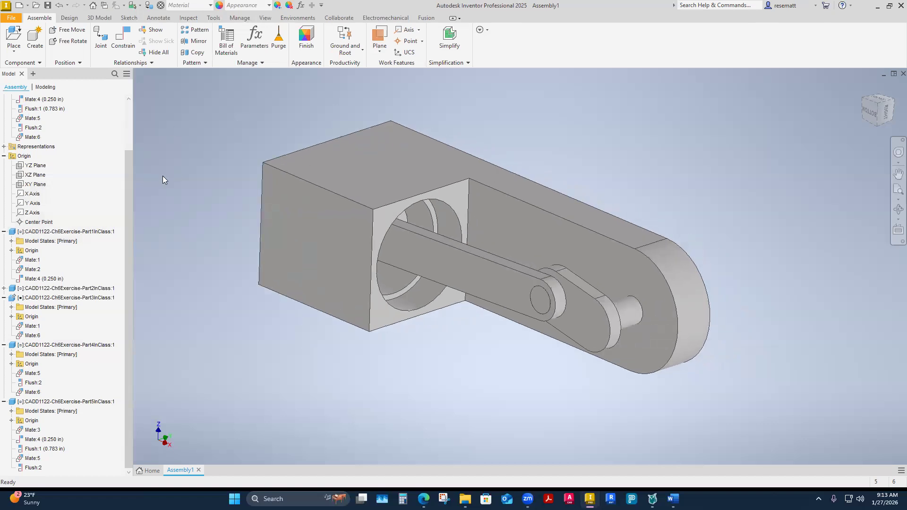
Add a 0 deg directed angle constraint between the housing arm's upper face and the crank's upper flat face.
click(123, 47)
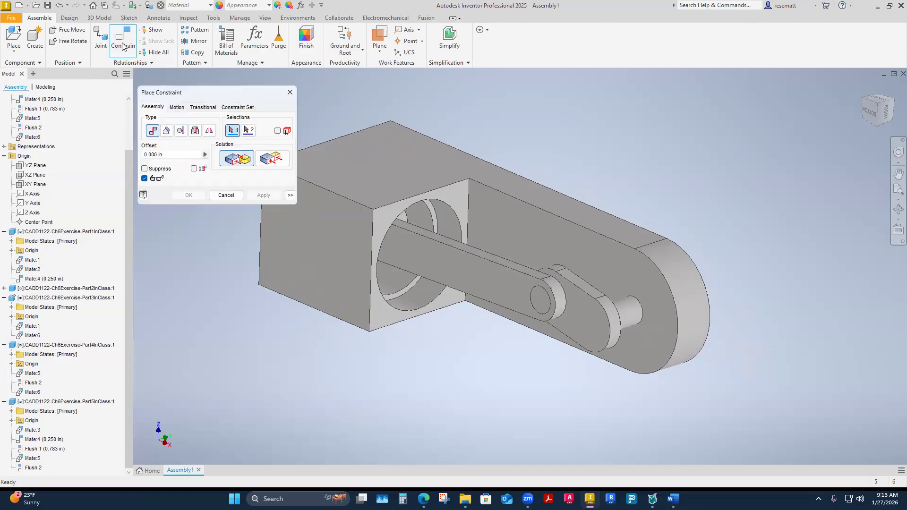
click(166, 132)
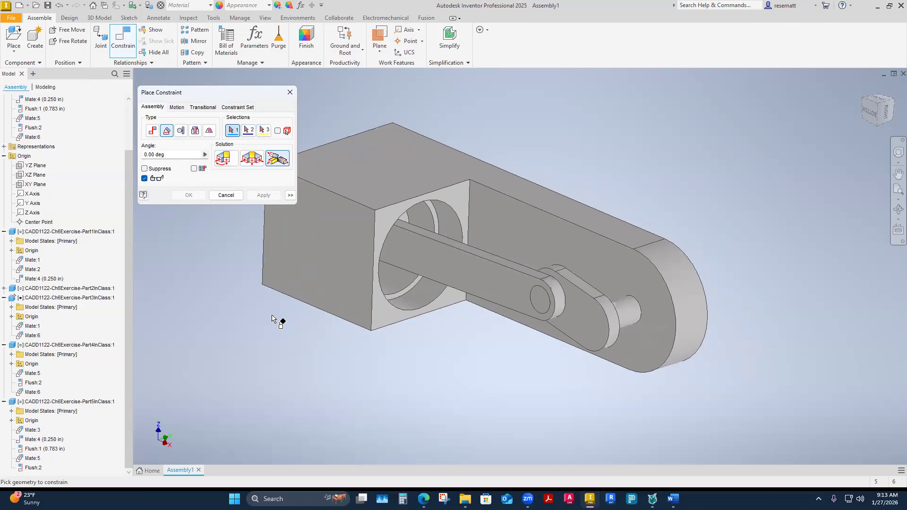
click(542, 236)
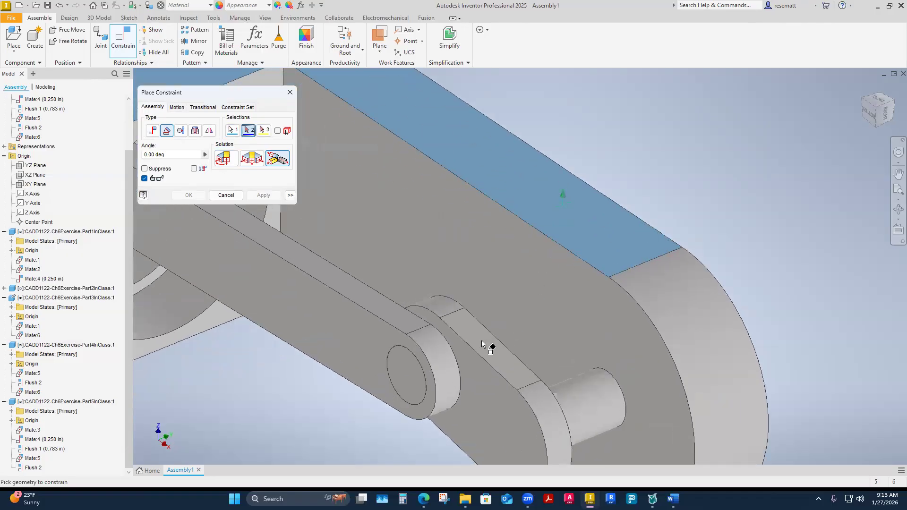
click(481, 340)
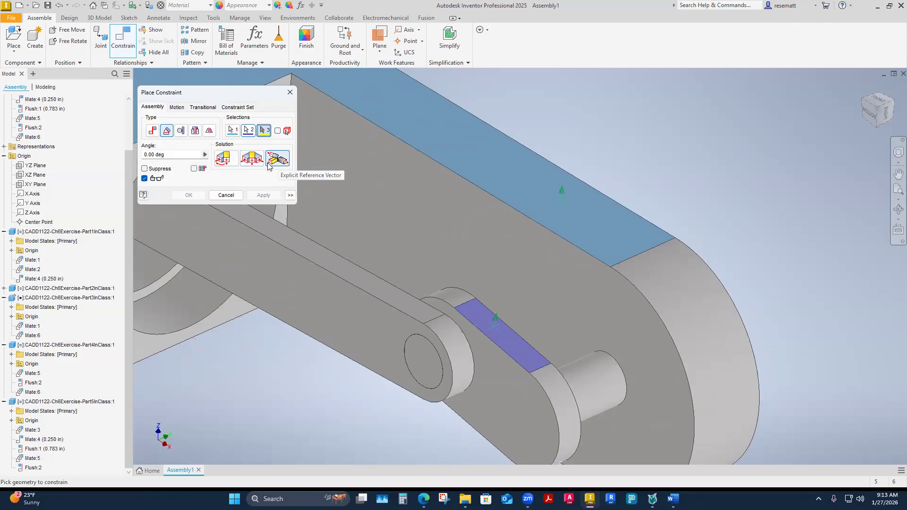
click(225, 158)
shift+middle_drag(433, 267, 464, 286)
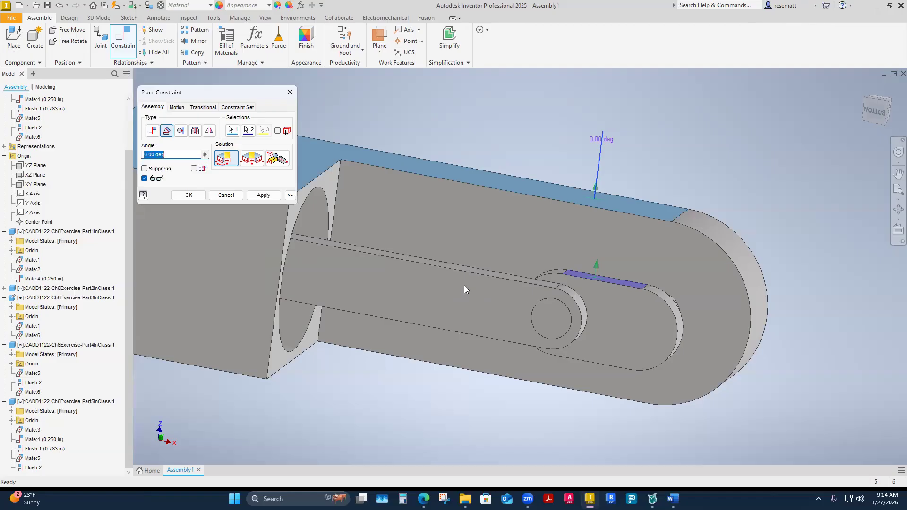
click(252, 158)
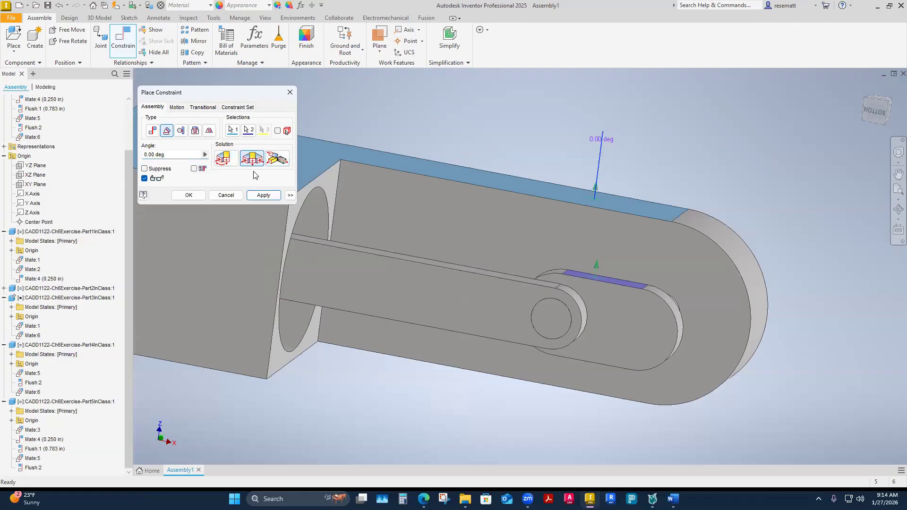
click(235, 160)
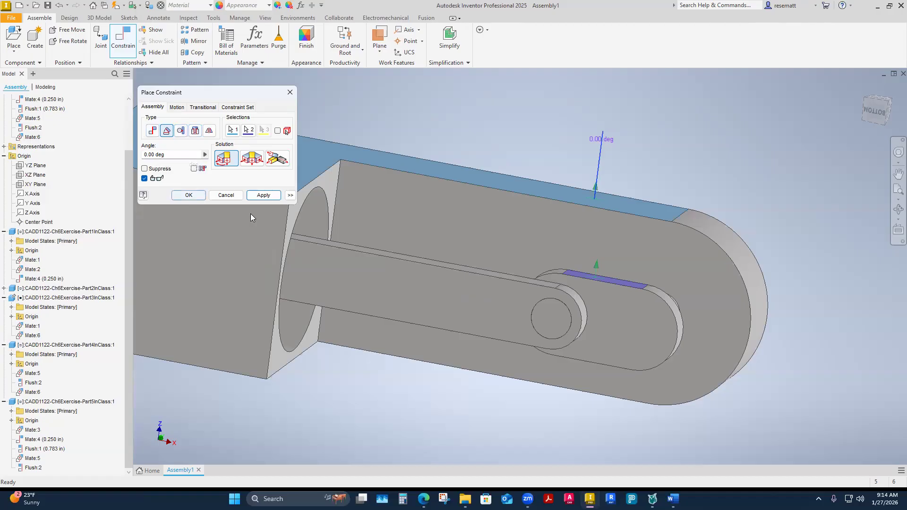
click(264, 196)
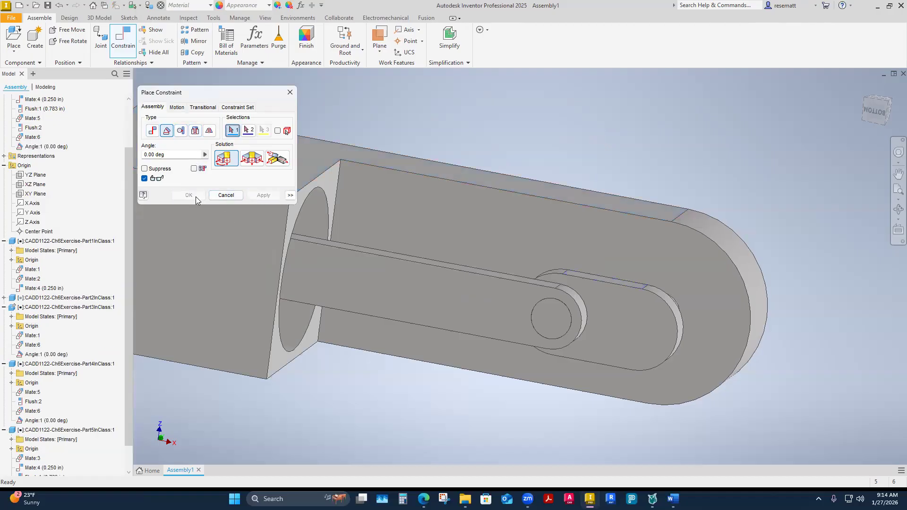
click(290, 94)
Test whether the Part4InClass crank can still be moved by hand, then deselect it.
scroll(567, 213, down, 3)
shift+middle_drag(617, 272, 536, 256)
drag(546, 259, 515, 347)
shift+middle_drag(609, 250, 526, 241)
scroll(526, 241, up, 2)
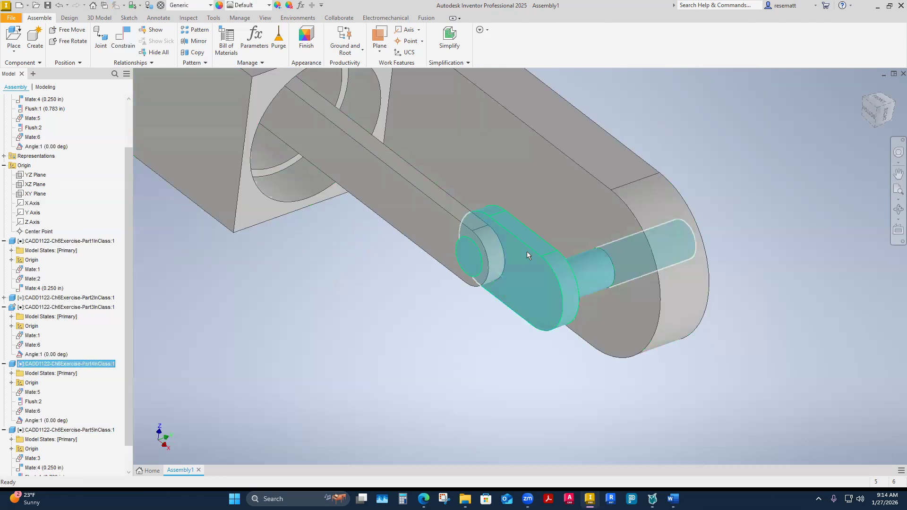
shift+middle_drag(433, 392, 299, 372)
click(376, 391)
scroll(380, 394, down, 2)
shift+middle_drag(383, 396, 383, 396)
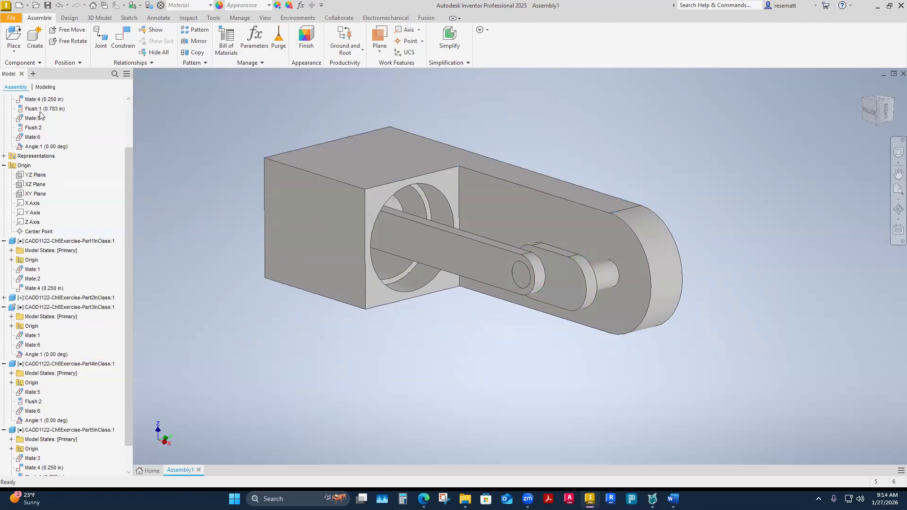
Locate the angle constraint among the assembly relationships and the Part4InClass crank's constraints, checking which faces it ties together.
scroll(38, 156, up, 2)
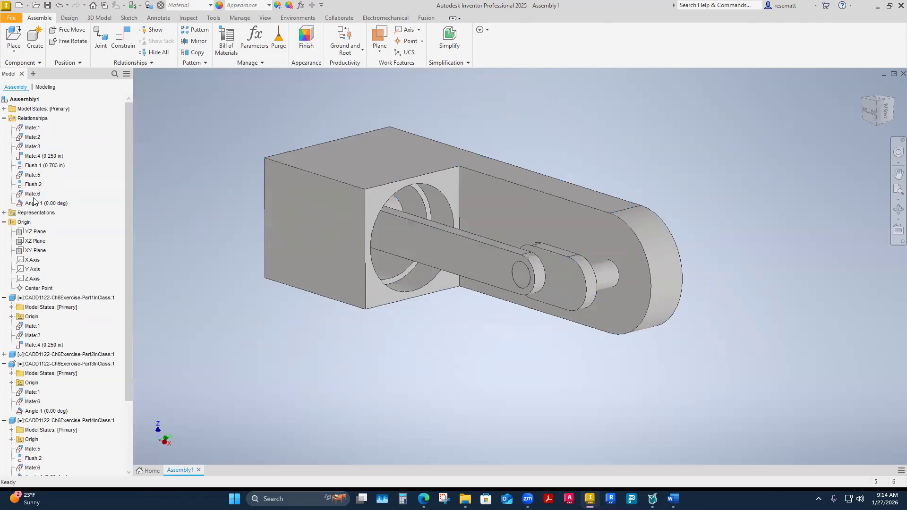
shift+middle_drag(543, 451, 553, 416)
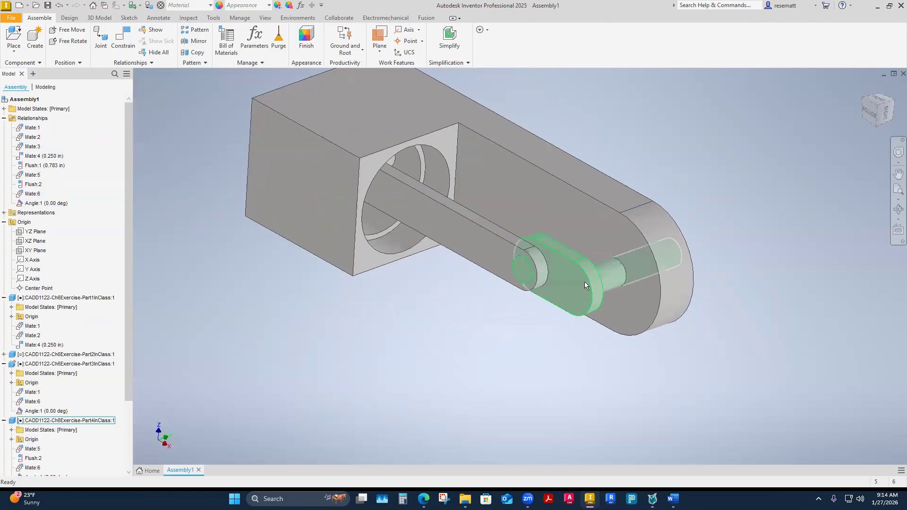
click(571, 279)
scroll(77, 410, down, 3)
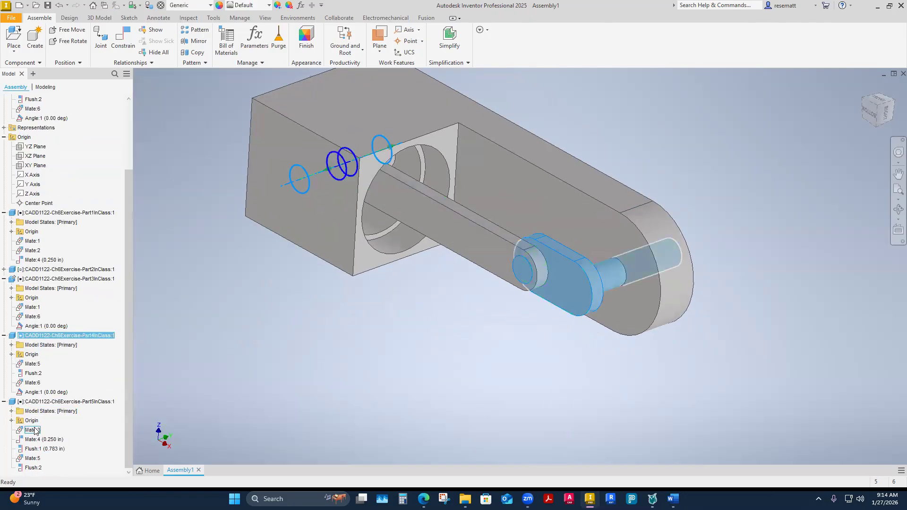
click(37, 469)
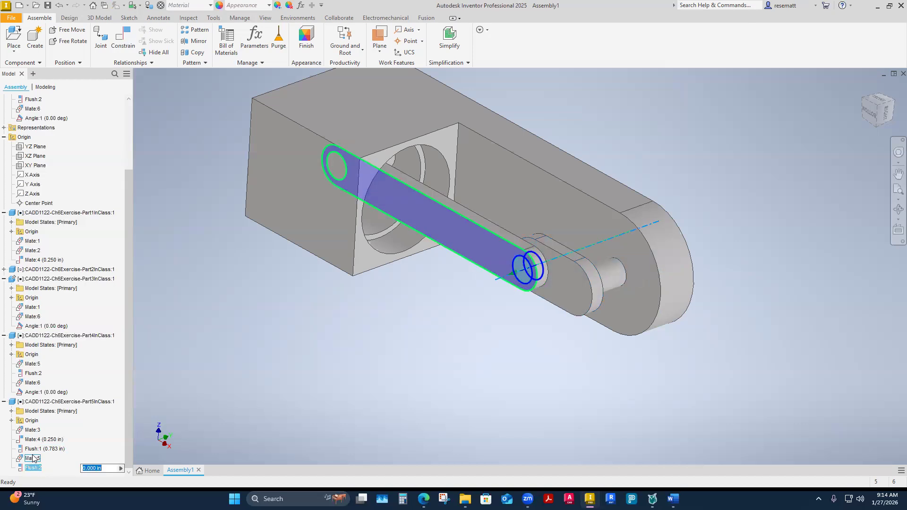
click(582, 283)
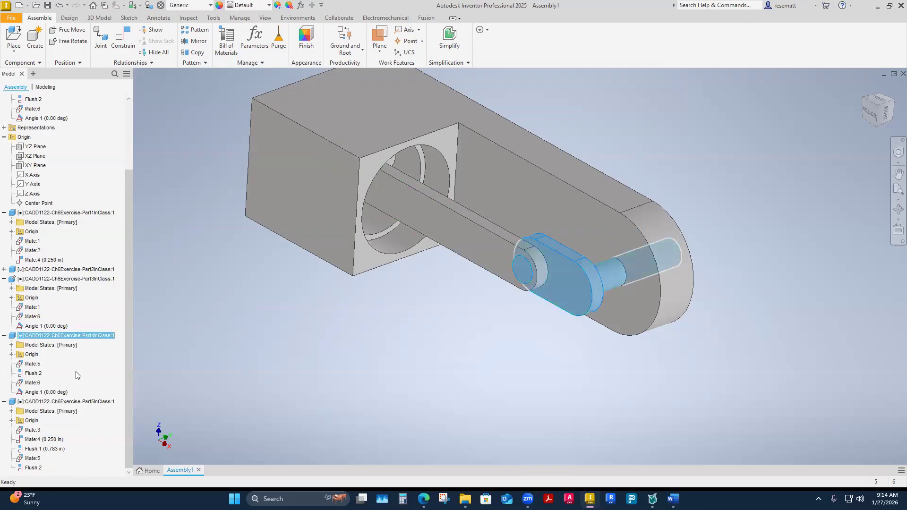
click(31, 393)
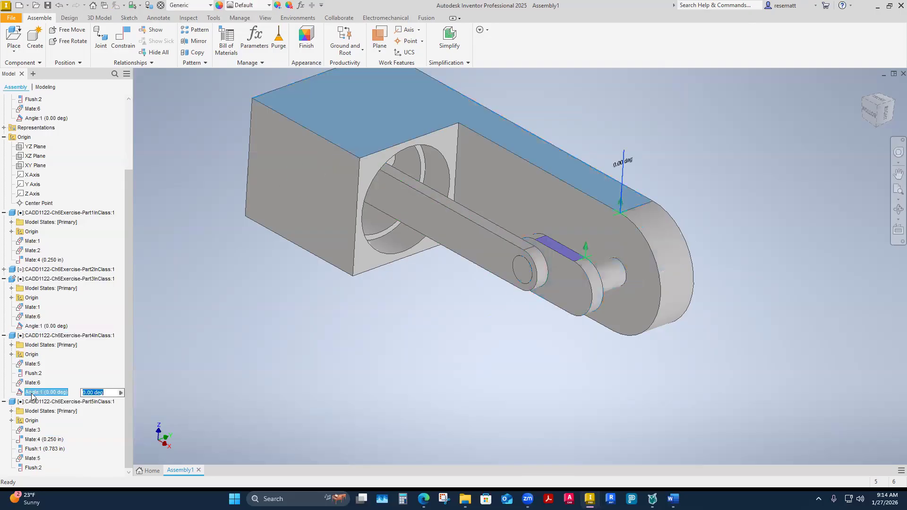
scroll(35, 341, up, 2)
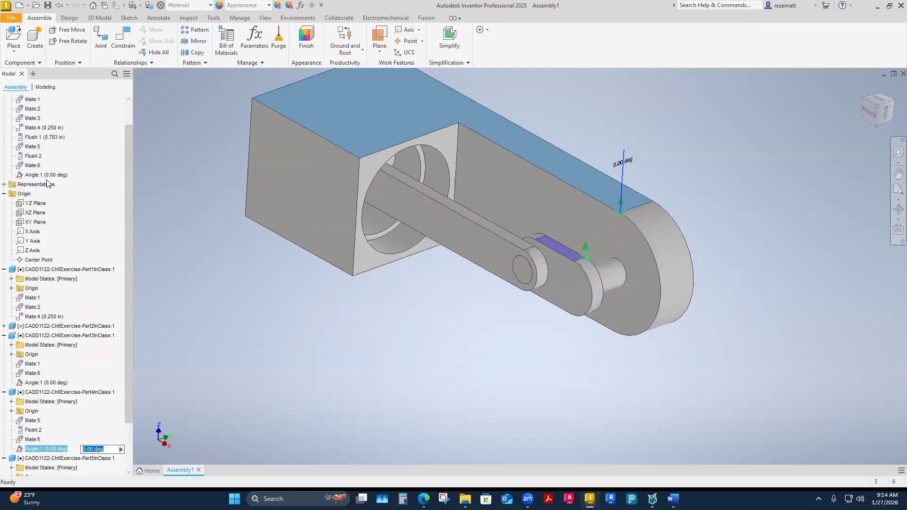
click(252, 353)
scroll(69, 418, down, 1)
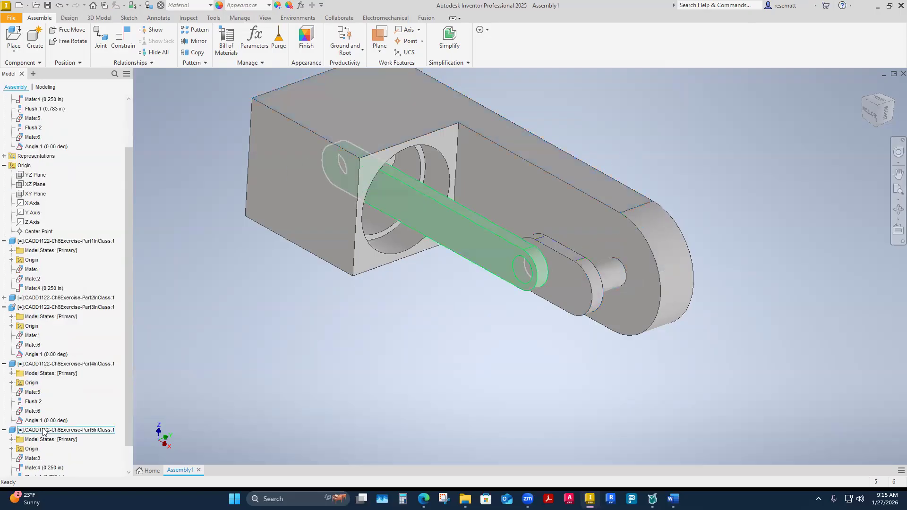
Drive the crank's angle constraint forward from 0 to 360 deg.
click(40, 421)
right_click(40, 421)
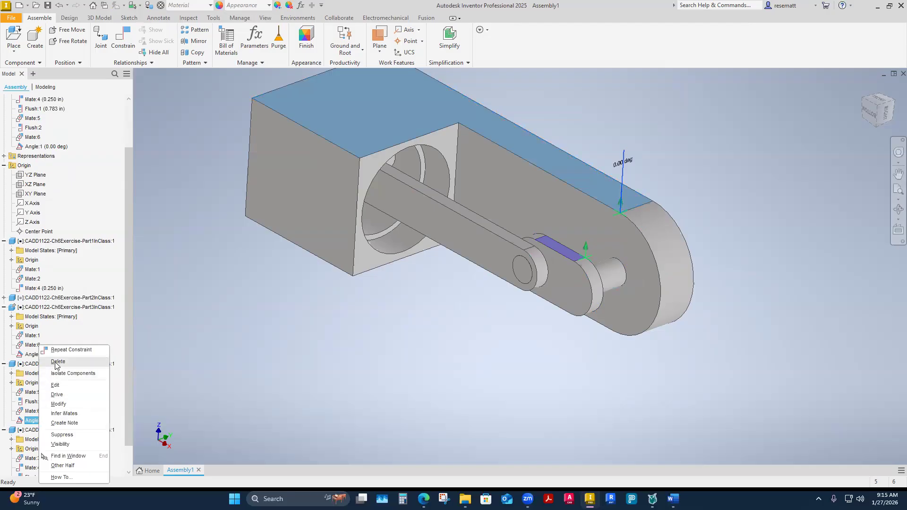
click(53, 395)
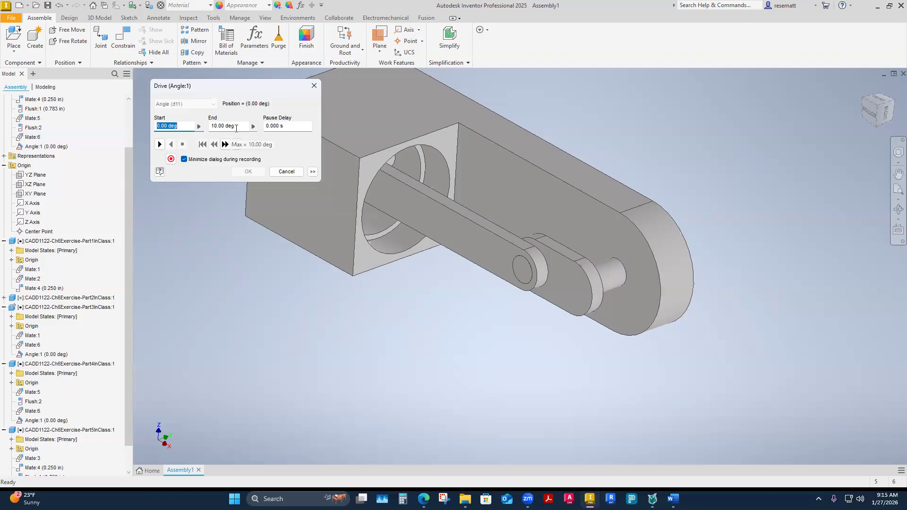
key(Tab)
text(36)
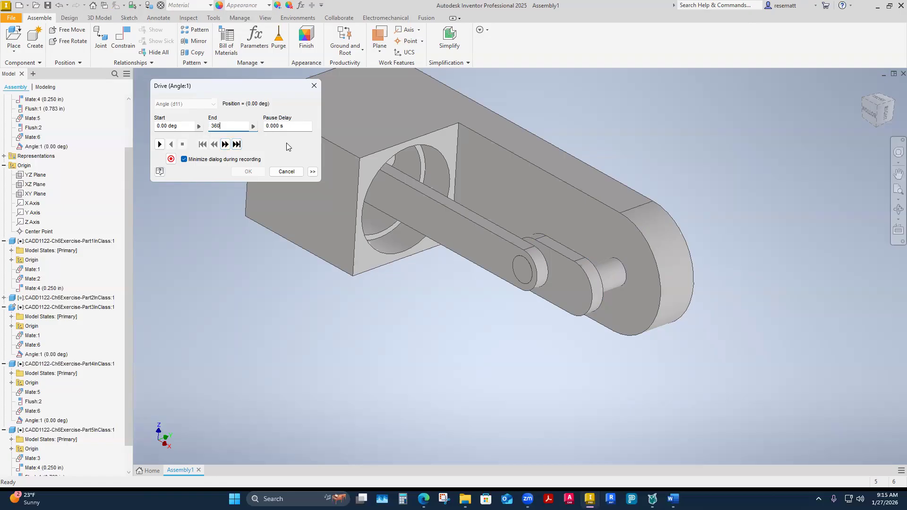
click(158, 146)
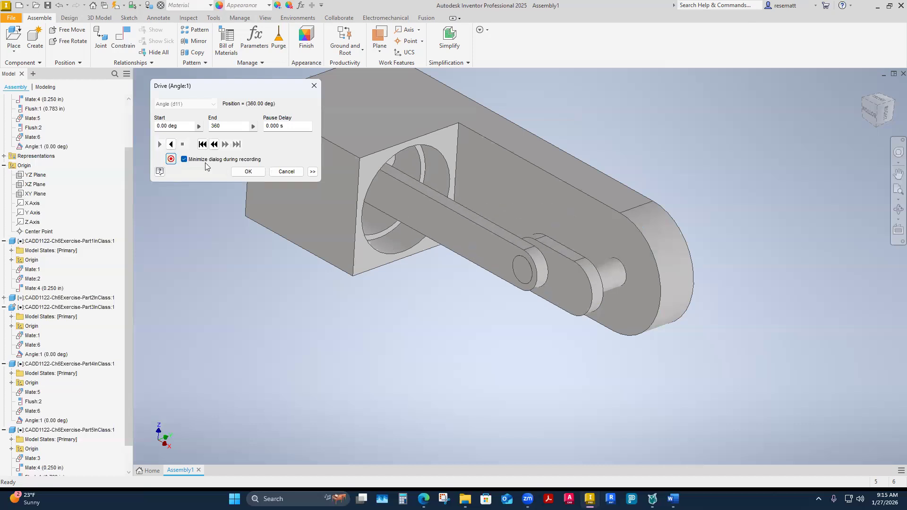
Return the driven motion to its start, jump to its end, and play it in reverse.
click(204, 148)
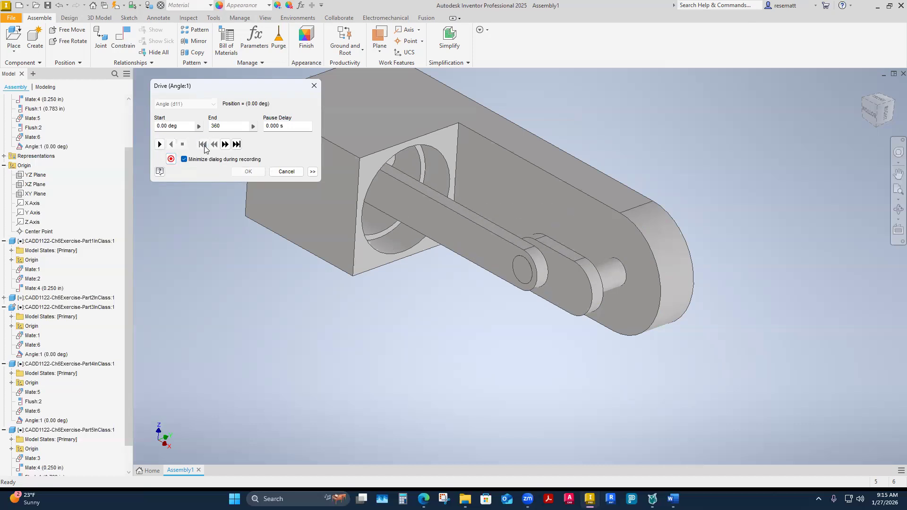
click(236, 148)
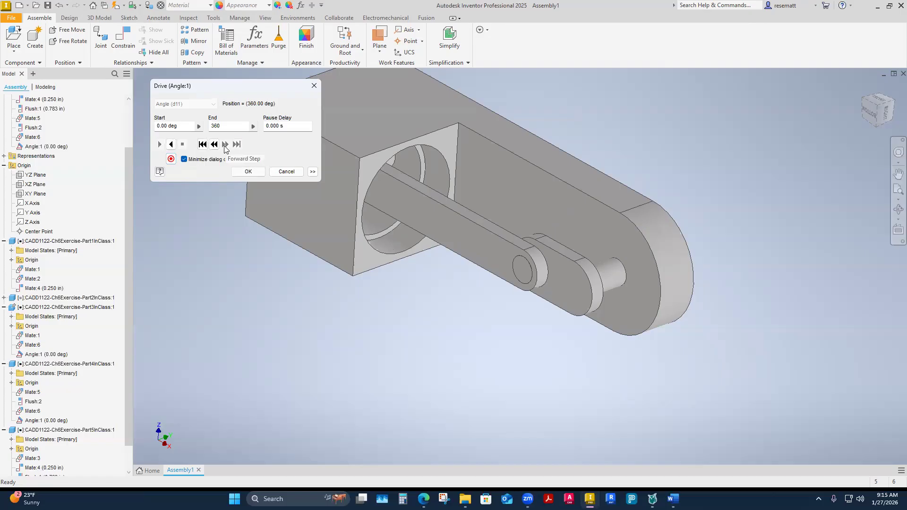
click(172, 146)
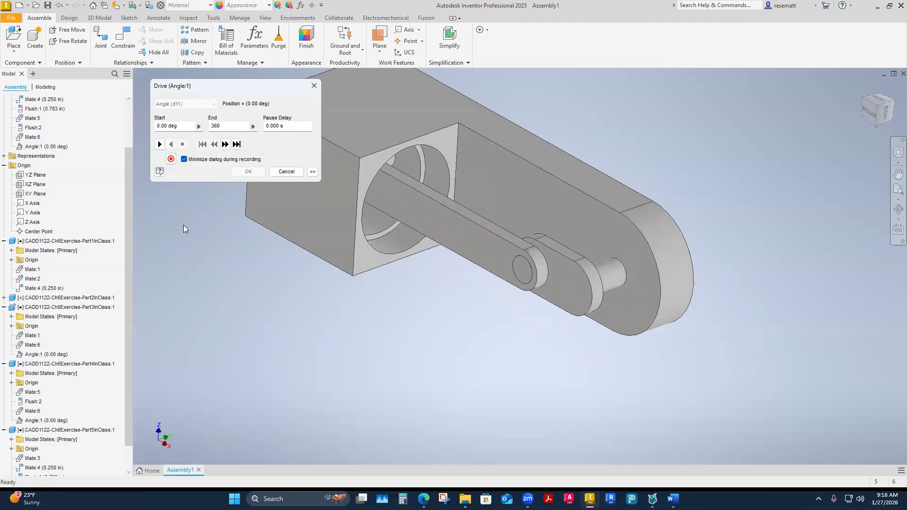
Play the crank's angle drive in reverse from its end position, and replay it forward to 360 deg.
click(236, 145)
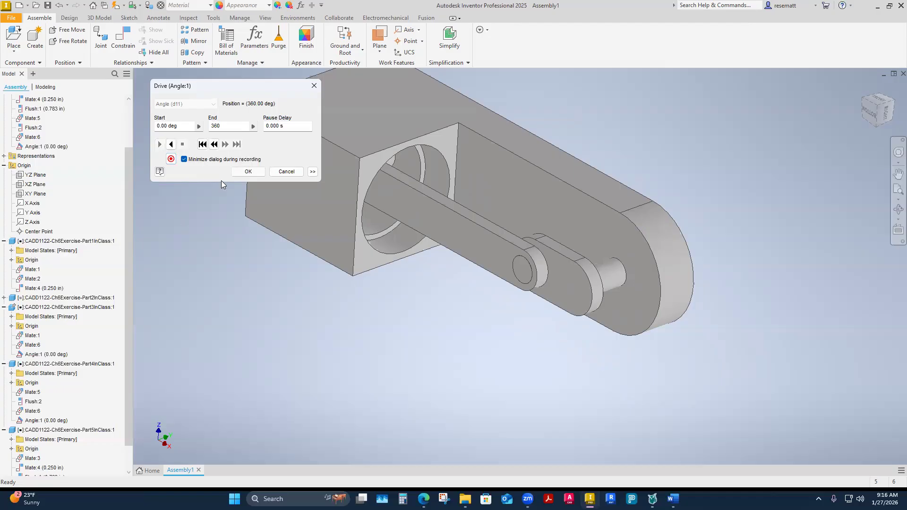
click(172, 145)
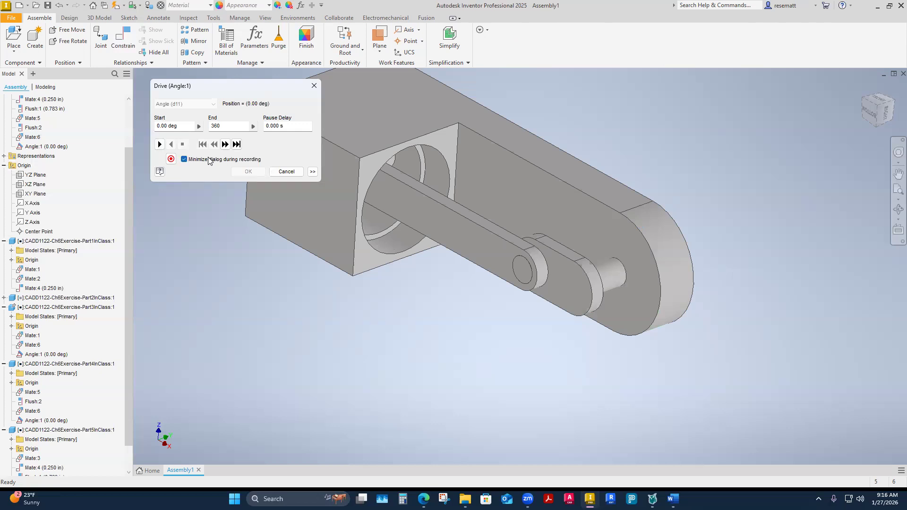
shift+middle_drag(360, 227, 527, 326)
key(F6)
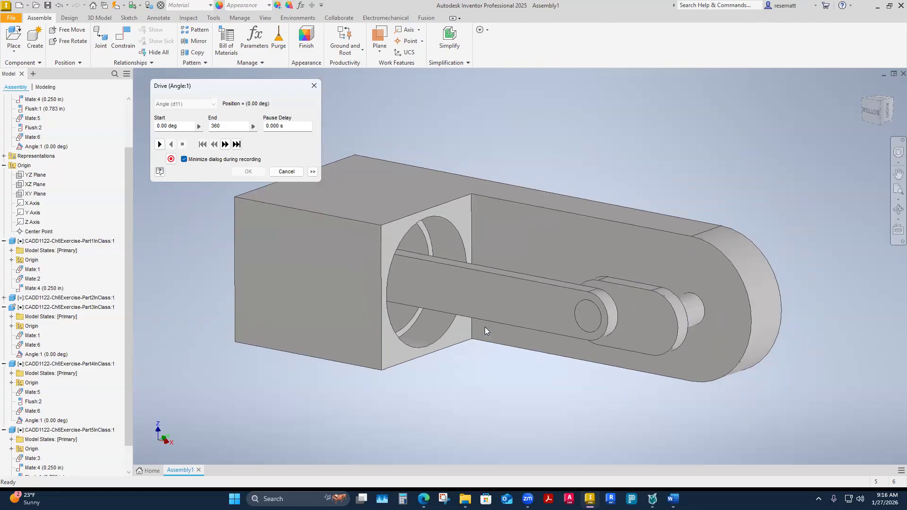
shift+middle_drag(475, 322, 469, 326)
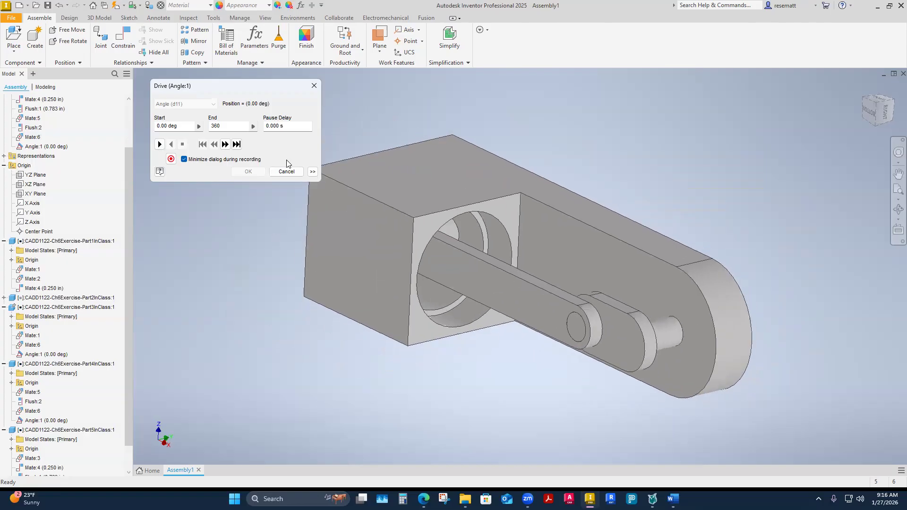
click(159, 144)
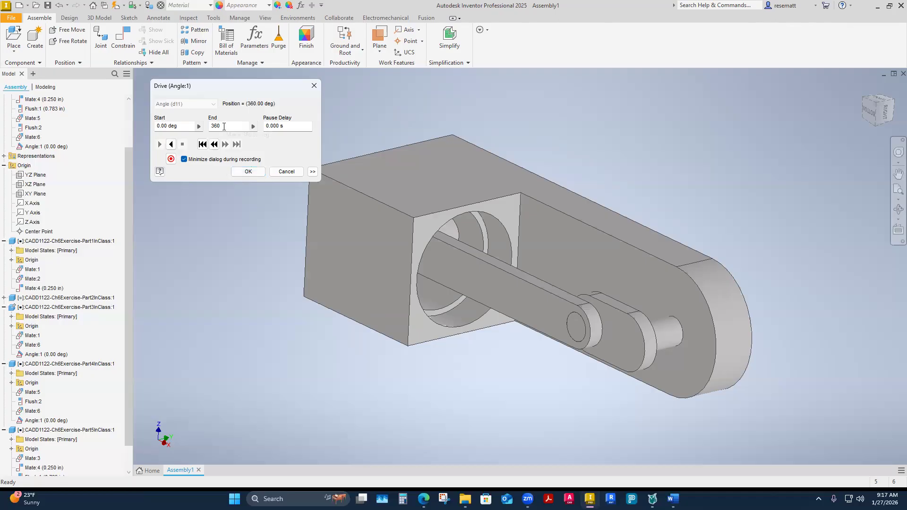
Set the angle drive's repetitions to 4 and play it in reverse, viewing the motion from the open end of the cylinder bore.
click(313, 173)
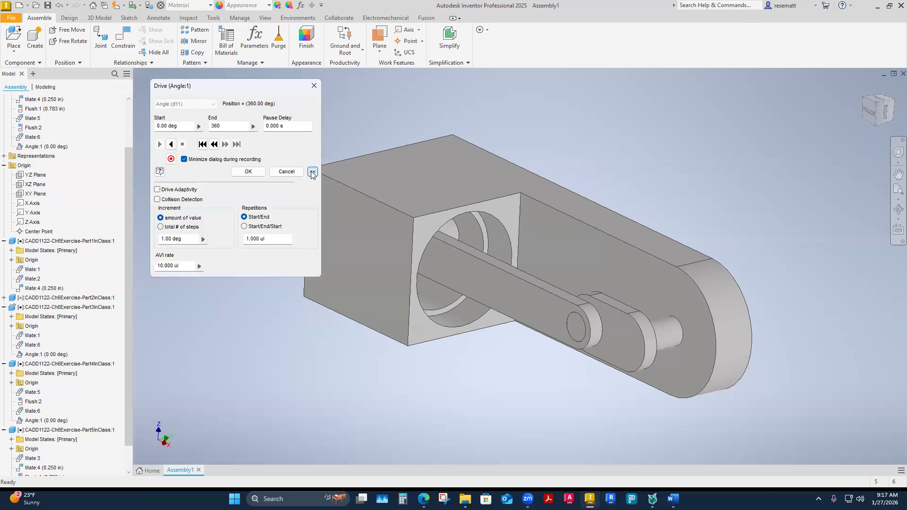
click(312, 173)
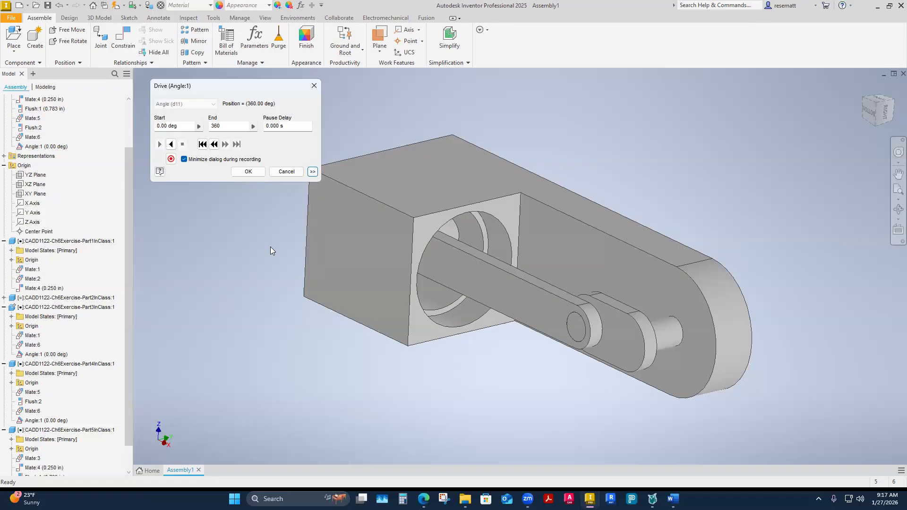
click(313, 173)
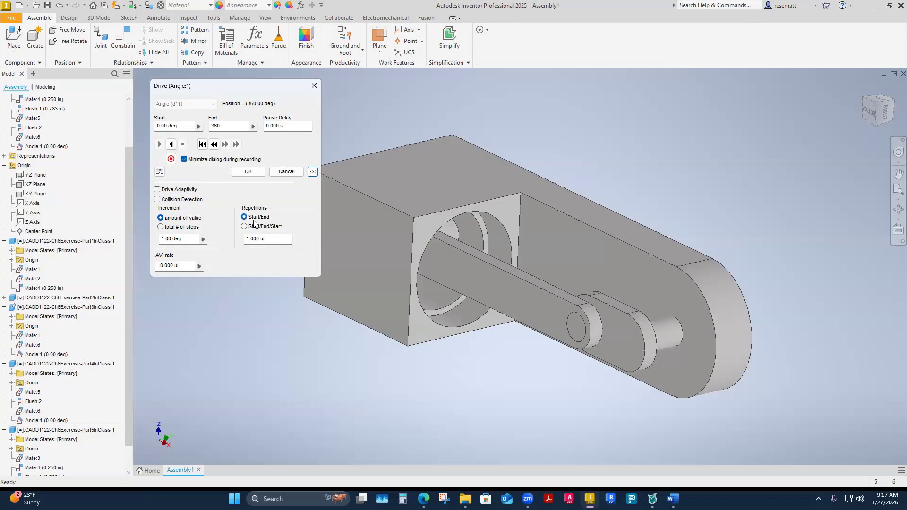
click(268, 240)
text(4)
click(171, 144)
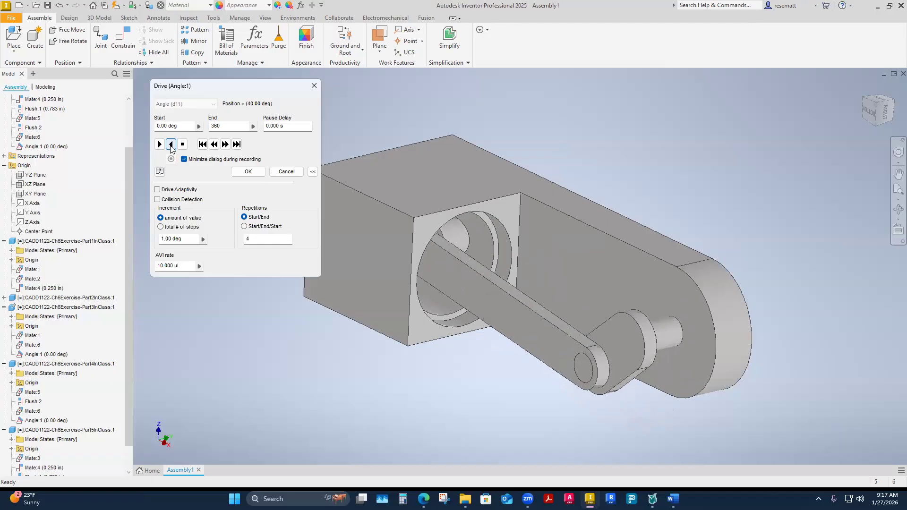
shift+middle_drag(327, 169, 591, 197)
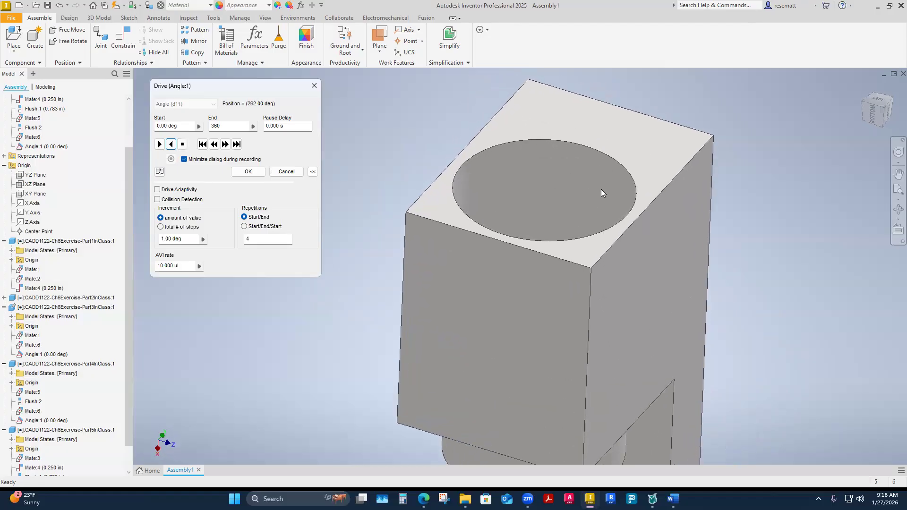
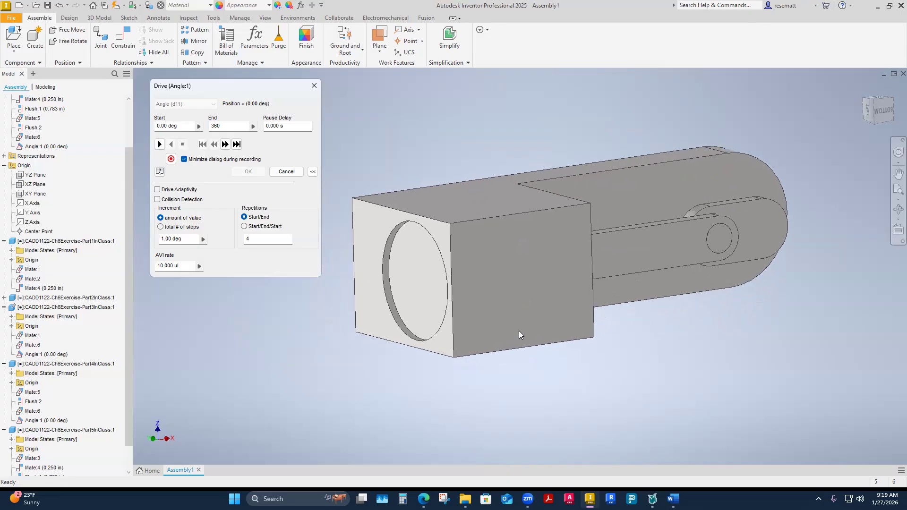
Start recording the angle drive with the crank side in view, and choose the CADD1122 Lab folder 3-Week 3 as the save location.
shift+middle_drag(519, 331, 415, 342)
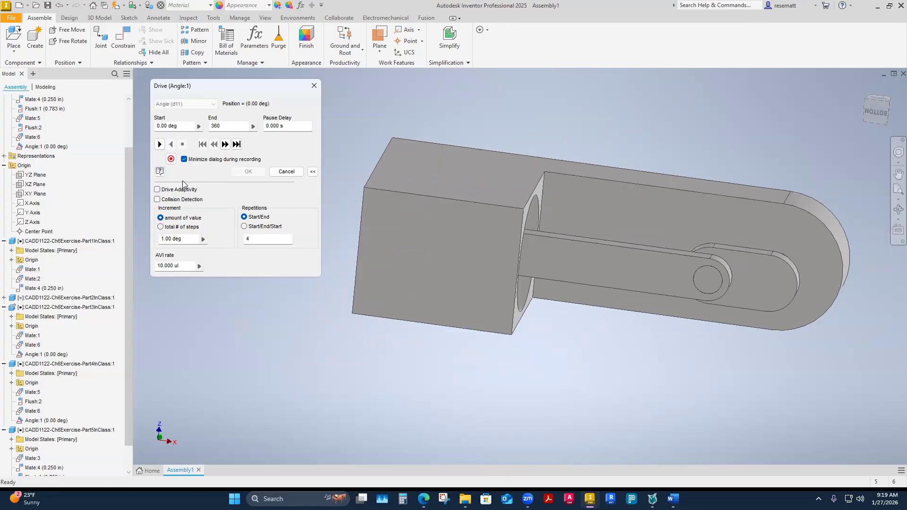
click(170, 159)
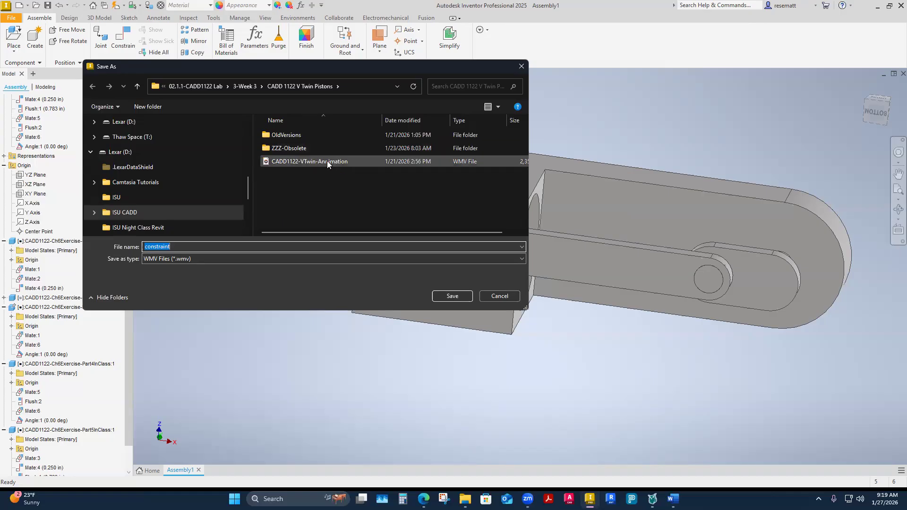
click(186, 86)
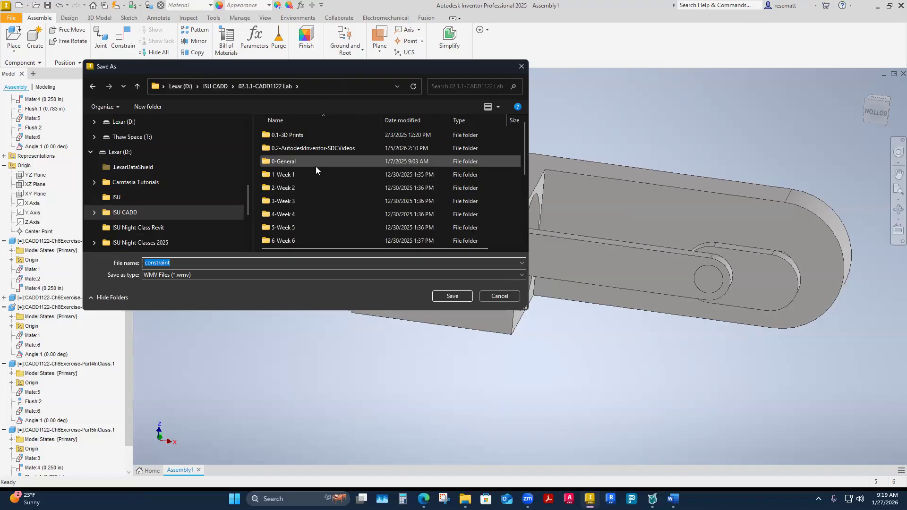
click(306, 203)
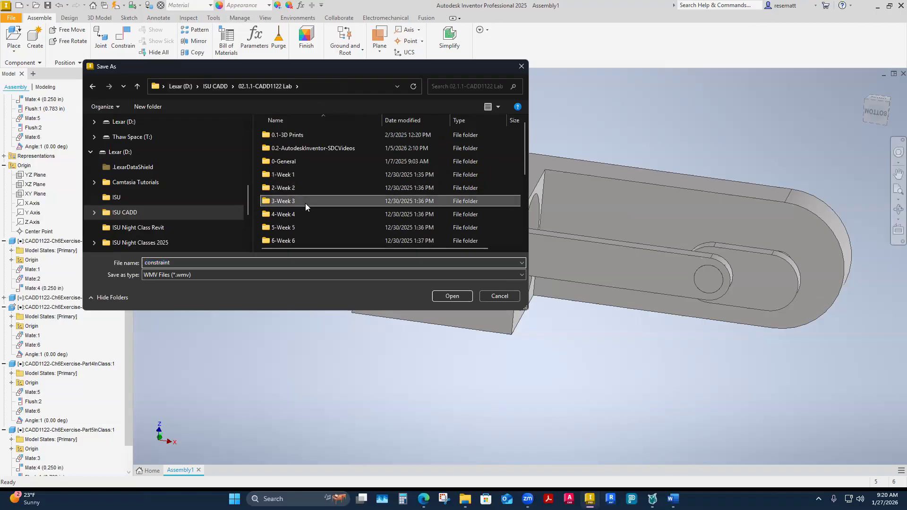
double_click(305, 204)
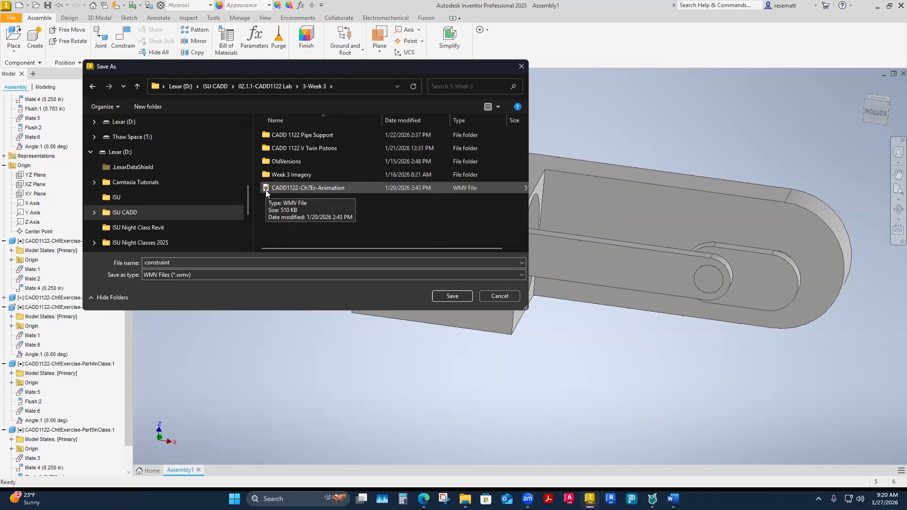
Name the WMV recording CADD1122-Ch7Ex-Animation1 and accept the custom export profile with BroadBand (250Kbps) and 640 x 480 image size.
click(306, 187)
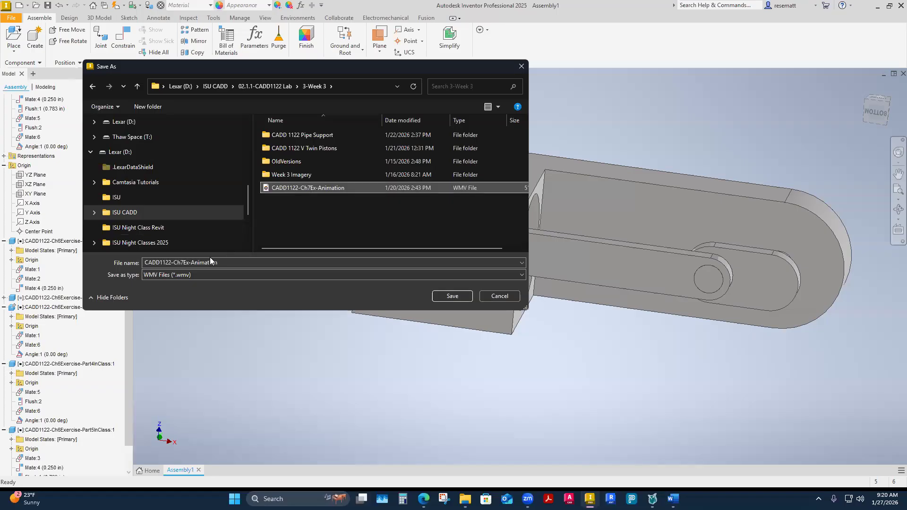
click(231, 263)
double_click(232, 263)
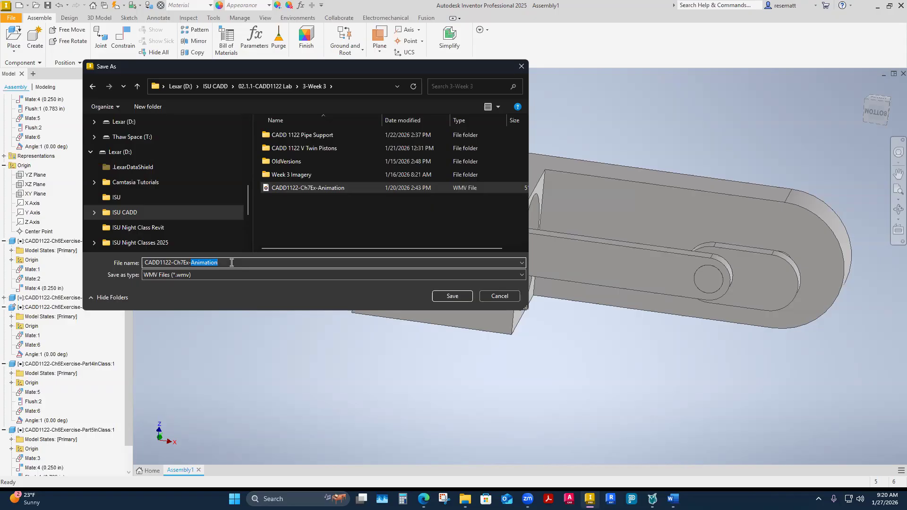
click(222, 262)
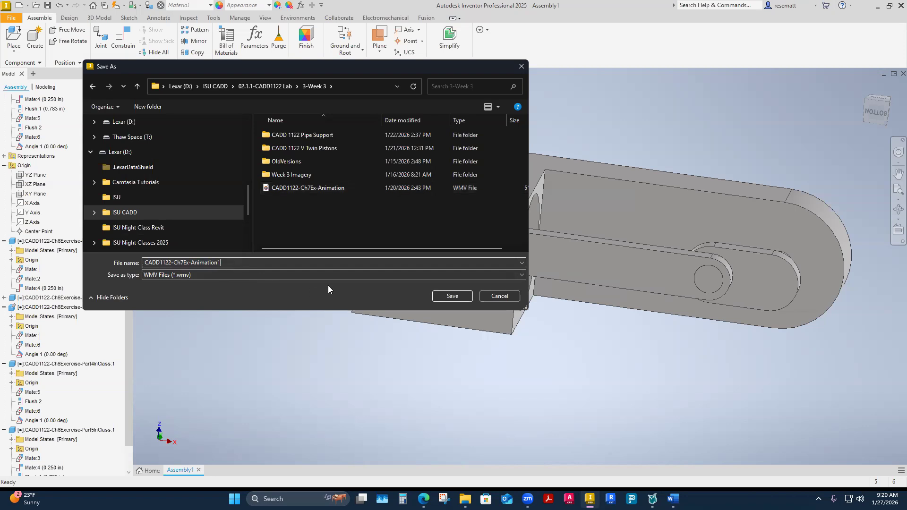
click(451, 296)
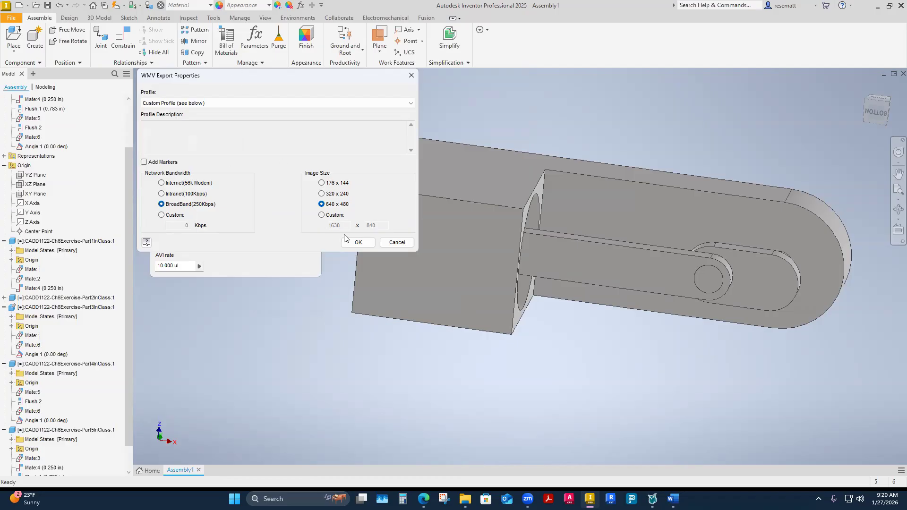
click(357, 243)
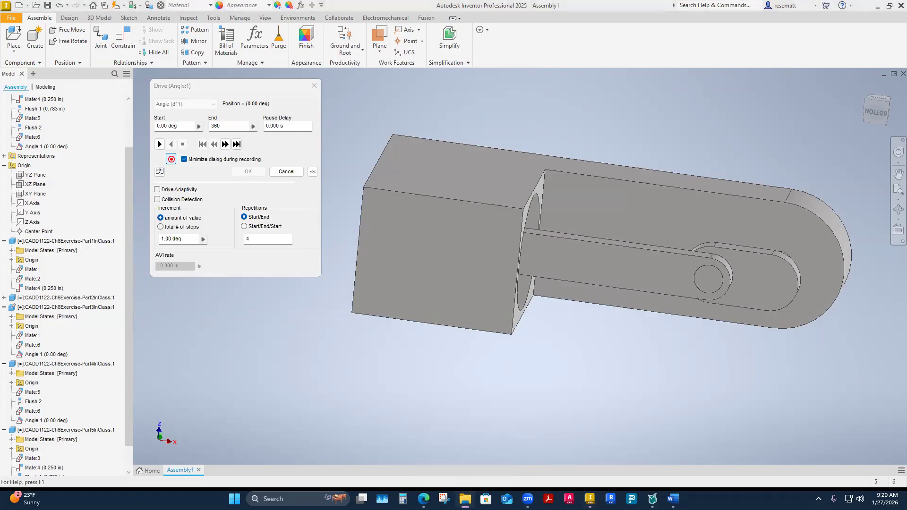
In File Explorer, go to ISU CADD > 02.1.1-CADD1122 Lab > 3-Week 3, check the CADD1122-Ch7Ex-Animation1 video, and return to the assembly.
drag(0, 58, 469, 58)
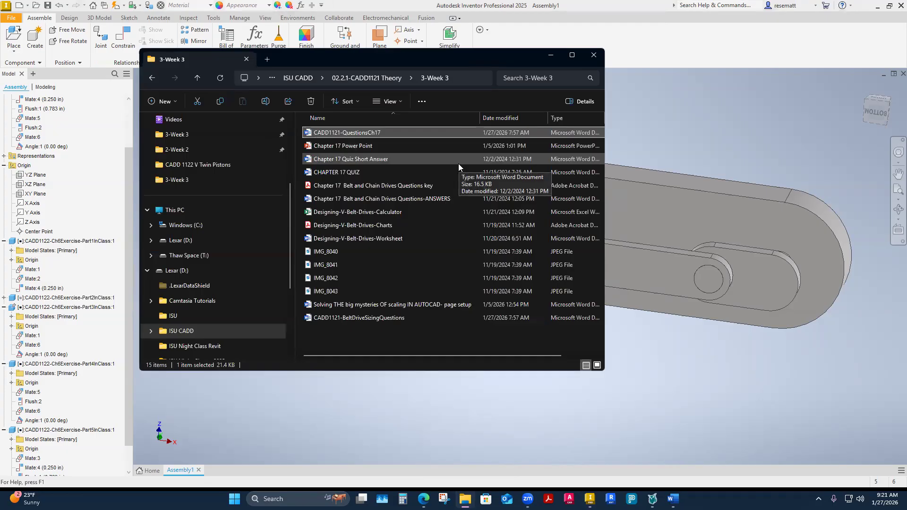
click(300, 78)
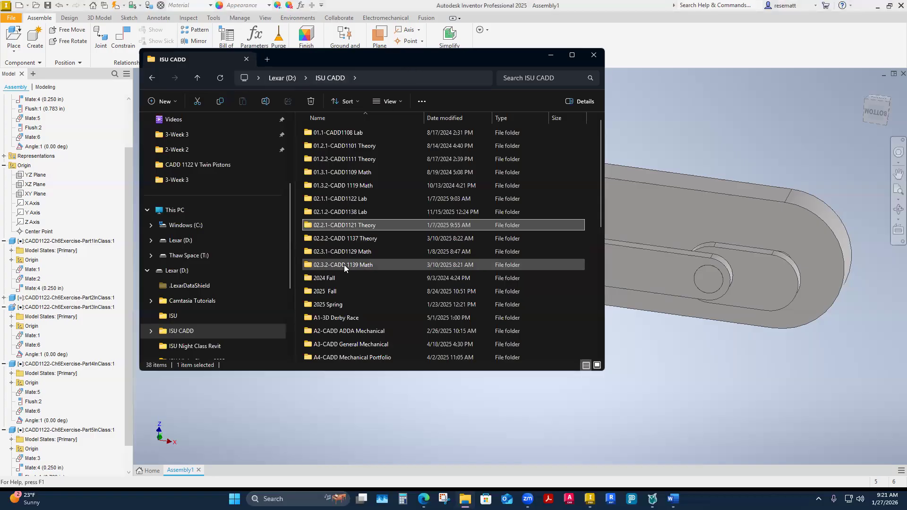
double_click(349, 201)
double_click(337, 199)
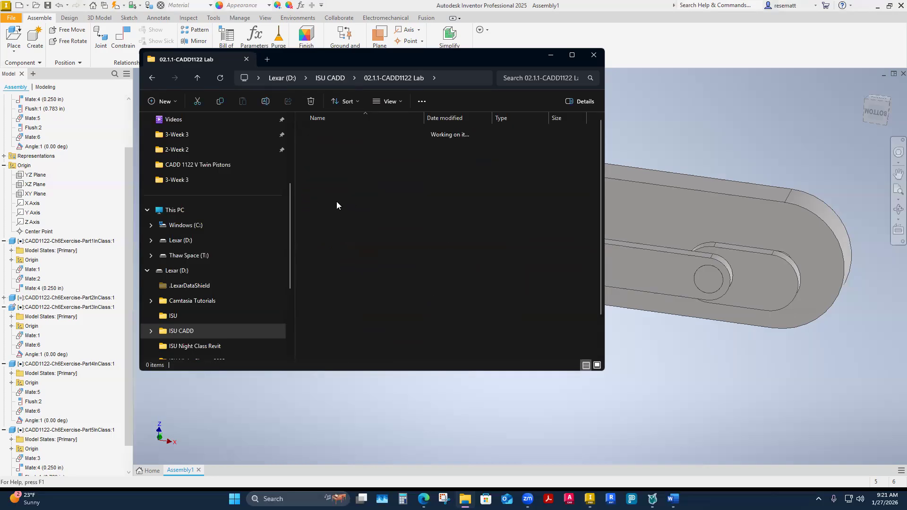
scroll(354, 265, down, 1)
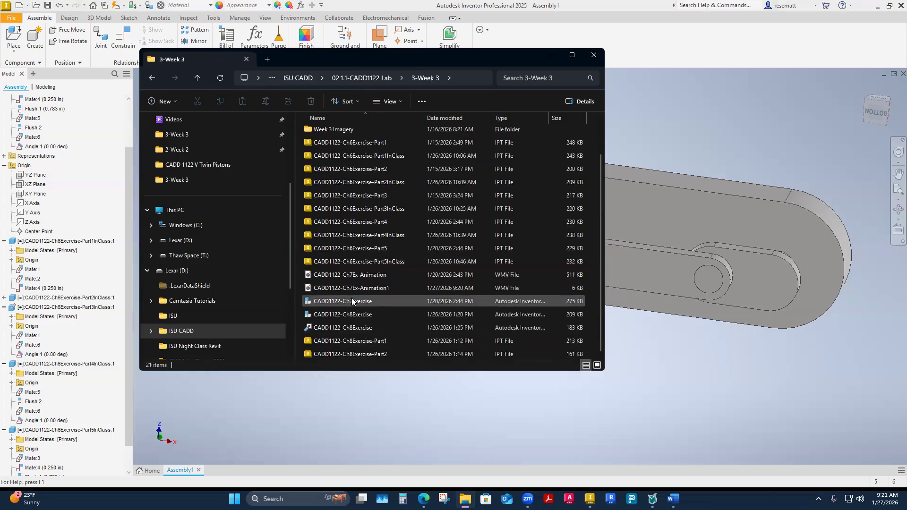
double_click(340, 289)
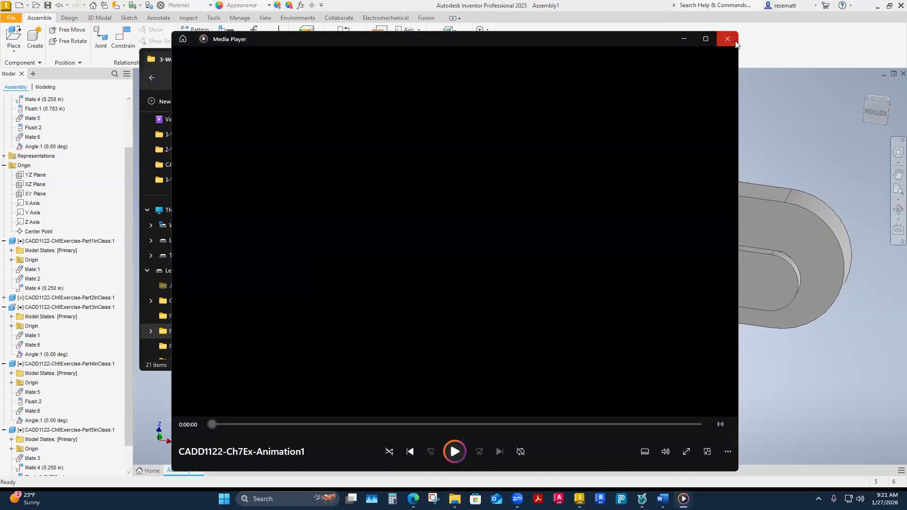
click(736, 44)
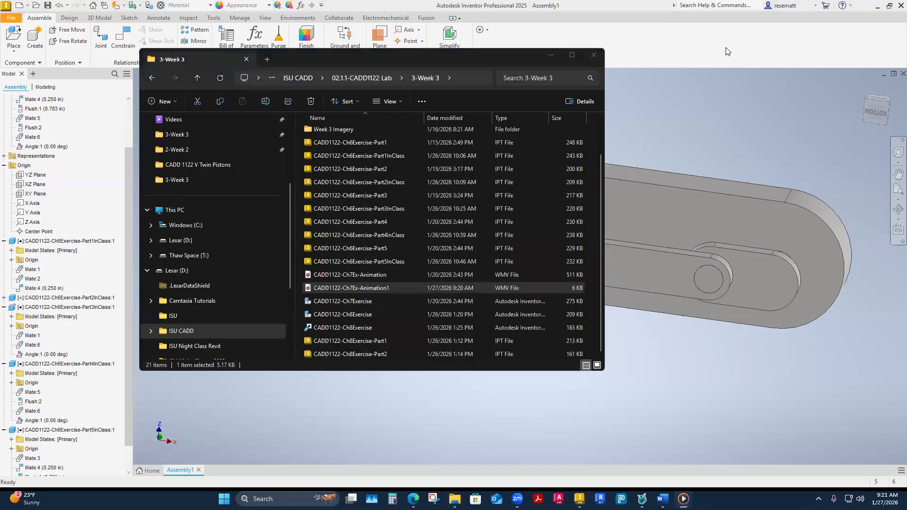
click(599, 380)
Set the angle drive's repetitions to 4, end the recording, and play the drive forward to 360 deg.
double_click(266, 239)
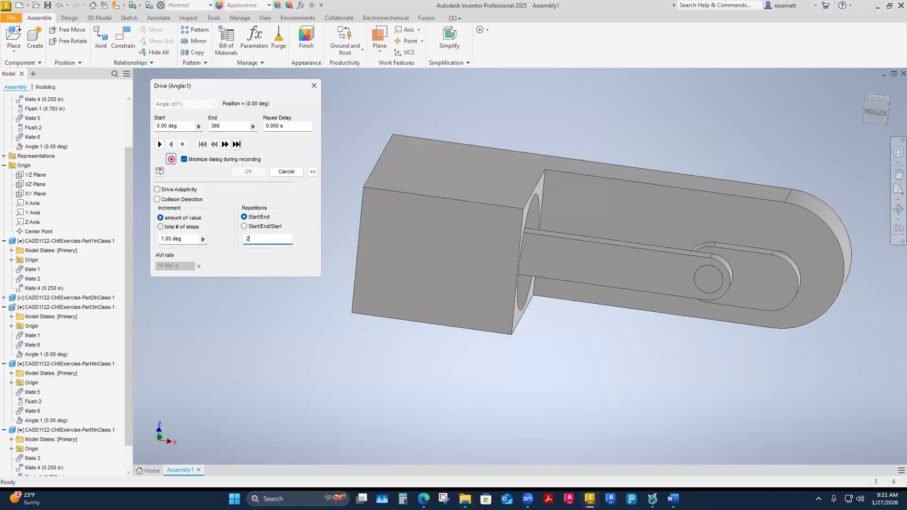
click(291, 315)
click(254, 238)
text(4)
click(171, 160)
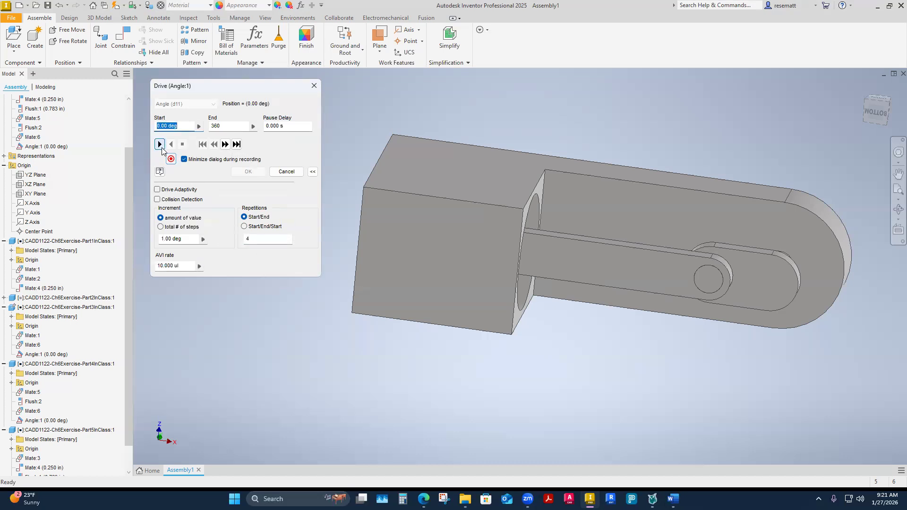
click(159, 144)
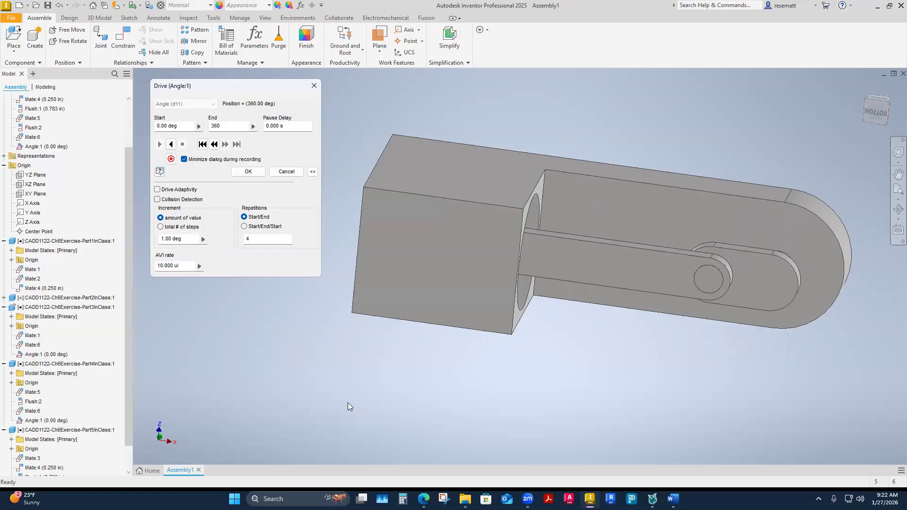
Reopen the 3-Week 3 folder, play CADD1122-Ch7Ex-Animation1 in a maximized player, and close the player and folder.
click(465, 499)
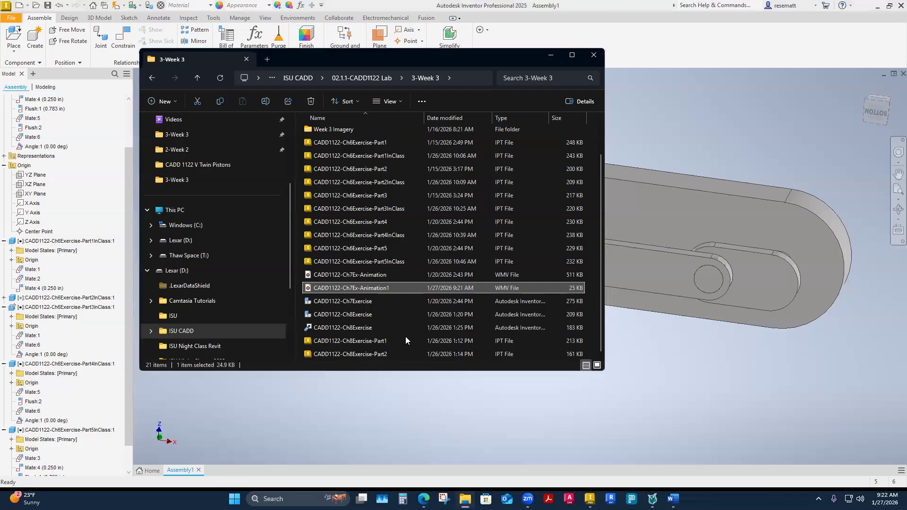
double_click(371, 287)
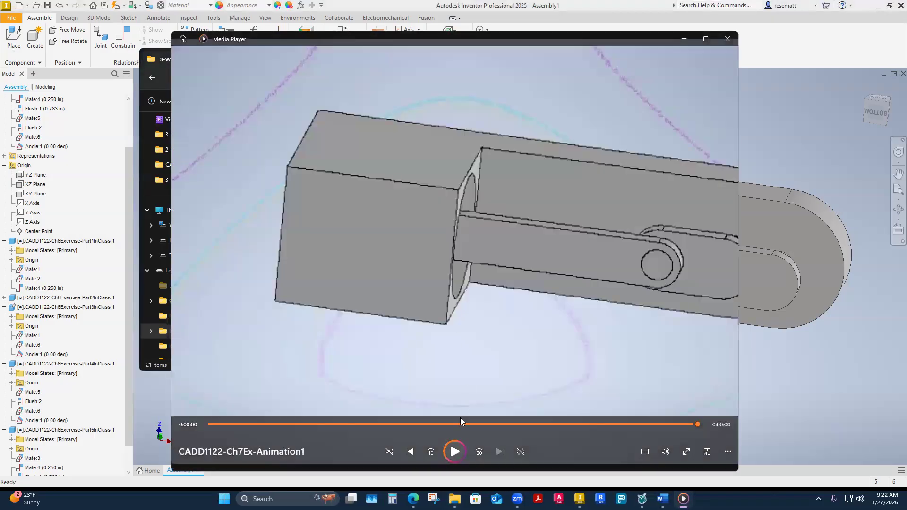
click(455, 454)
click(707, 39)
click(453, 470)
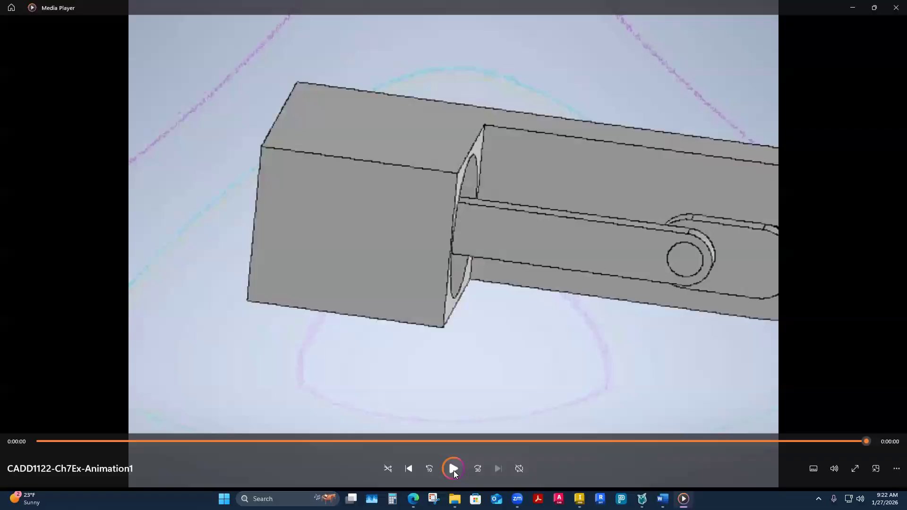
click(896, 8)
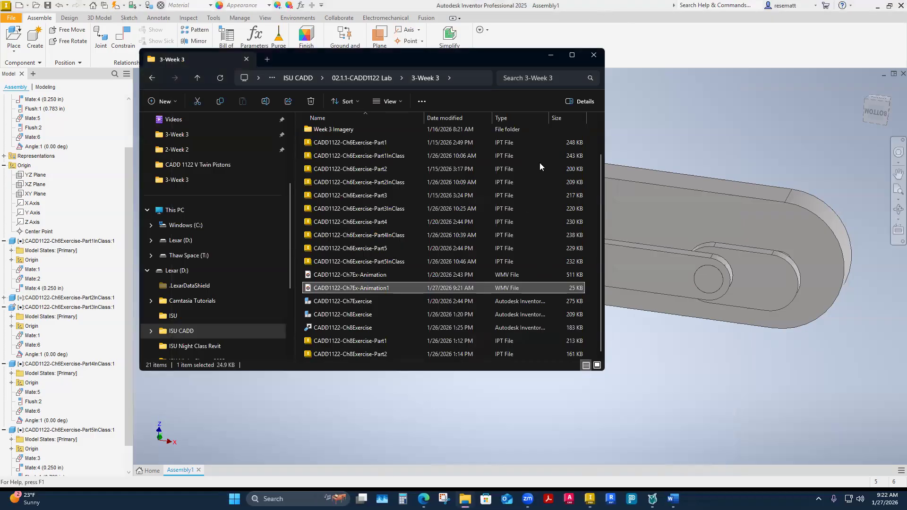
click(594, 54)
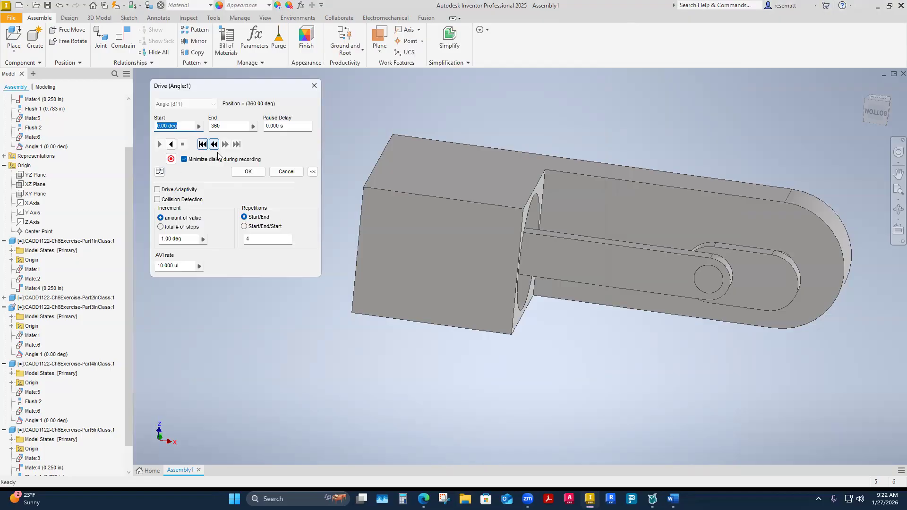
Play the crank's angle drive in reverse back to 0 deg and bring up the AVI rate's value options.
click(172, 148)
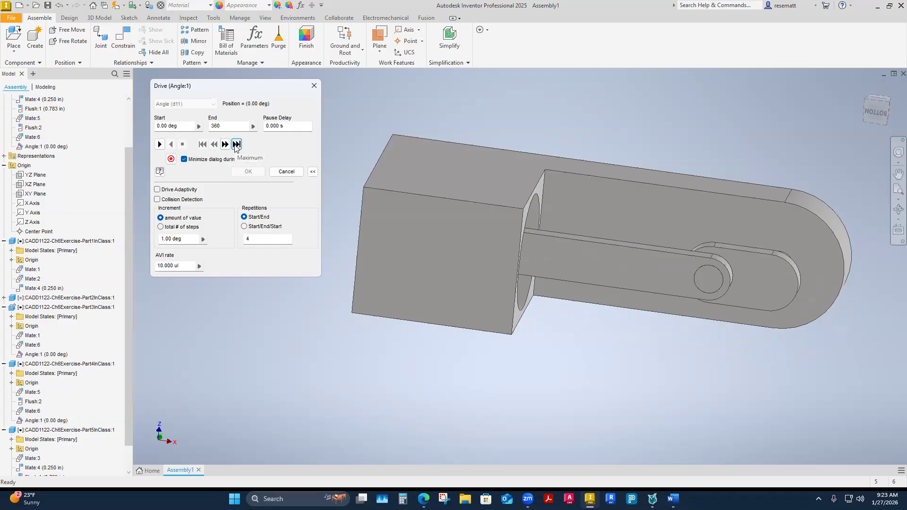
click(198, 266)
click(207, 255)
Replay the CADD1122-Ch7Ex-Animation1 video from the 3-Week 3 folder, and return to the assembly.
click(466, 500)
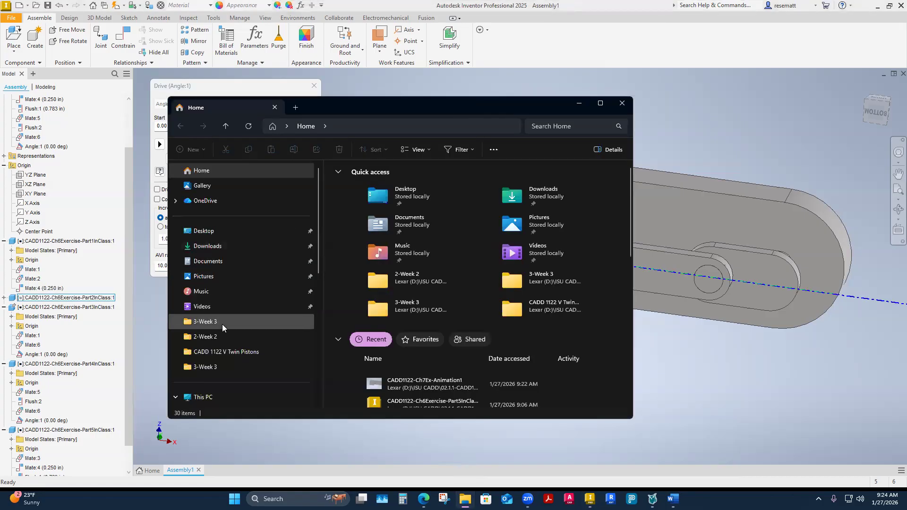
click(212, 323)
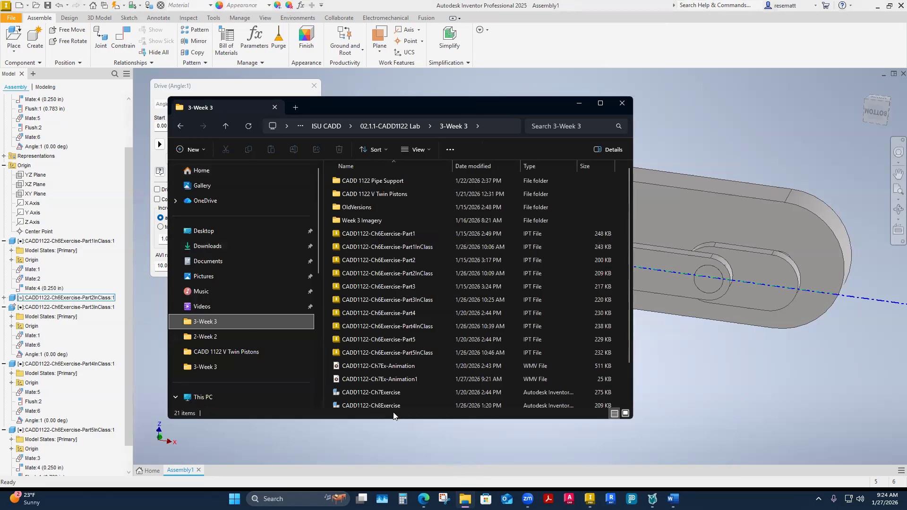
double_click(385, 381)
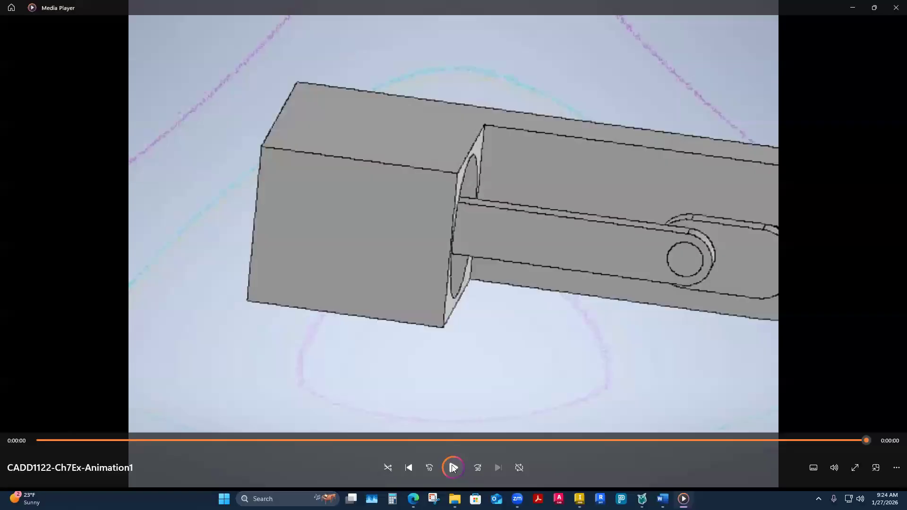
click(452, 465)
click(897, 7)
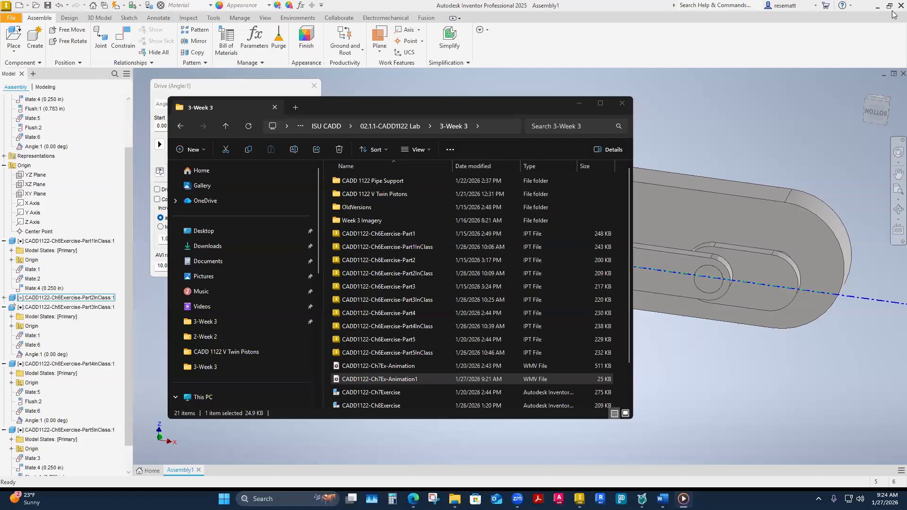
click(622, 103)
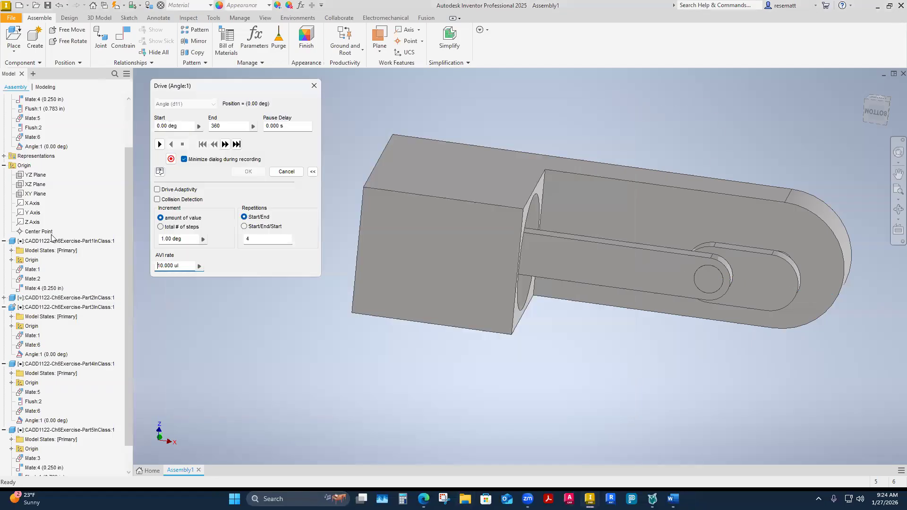
Check the drive's extended settings, play the angle drive forward toward 360 deg once more, and accept the drive.
click(314, 172)
scroll(255, 208, down, 2)
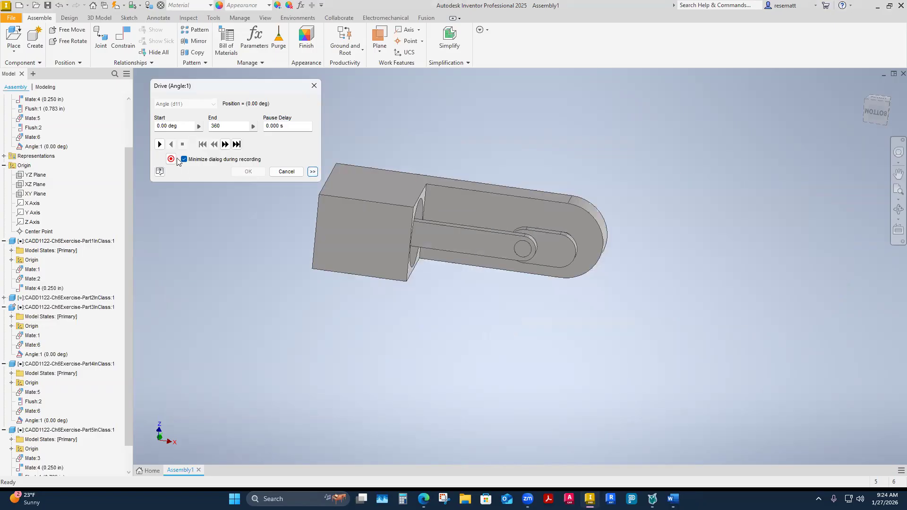
click(313, 171)
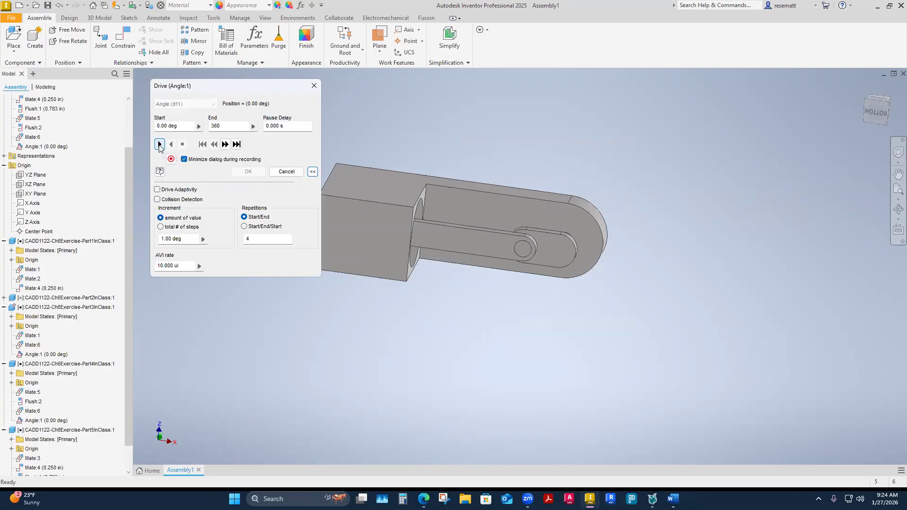
click(159, 145)
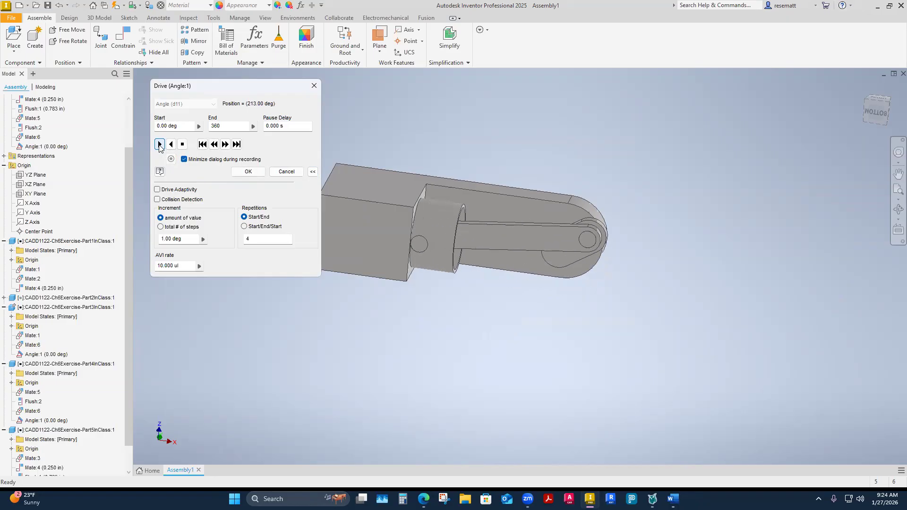
click(249, 172)
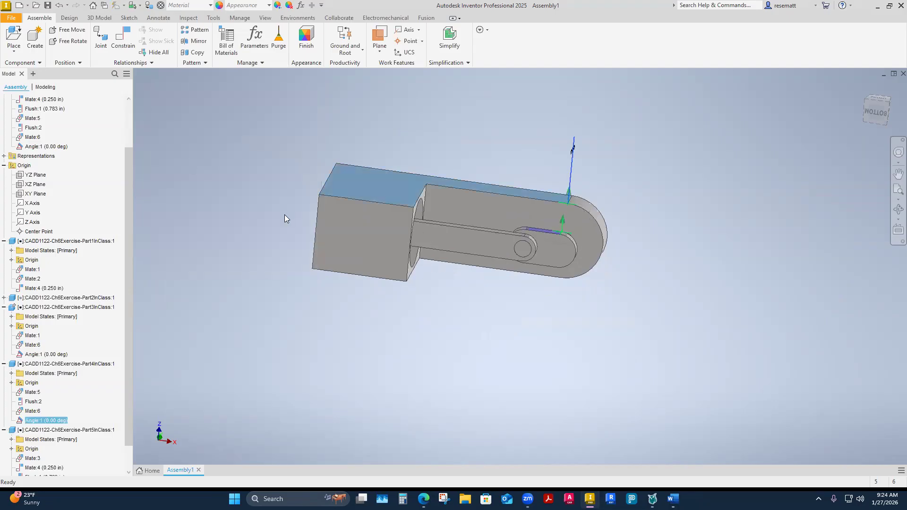
right_click(37, 424)
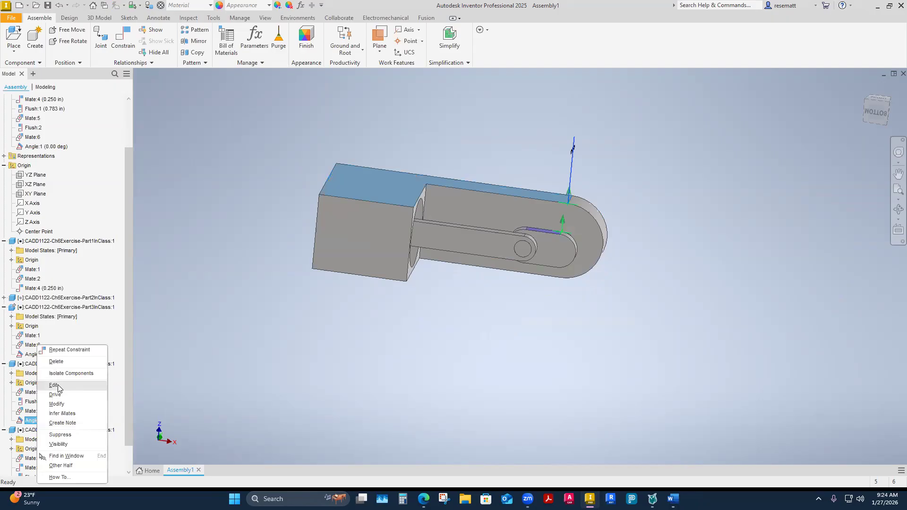
click(55, 386)
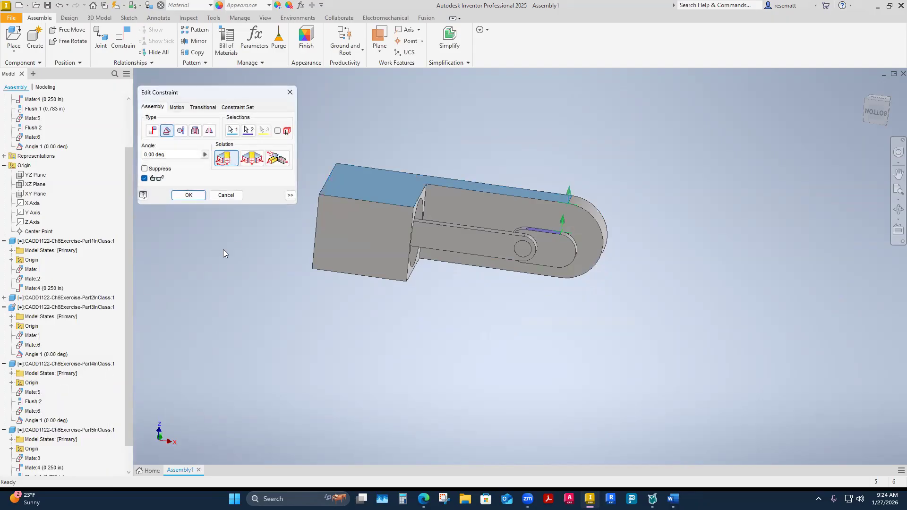
click(226, 195)
Start driving the crank's angle constraint and set its recording to overwrite CADD1122-Ch7Ex-Animation1 as WMV, accepting the export properties.
right_click(45, 421)
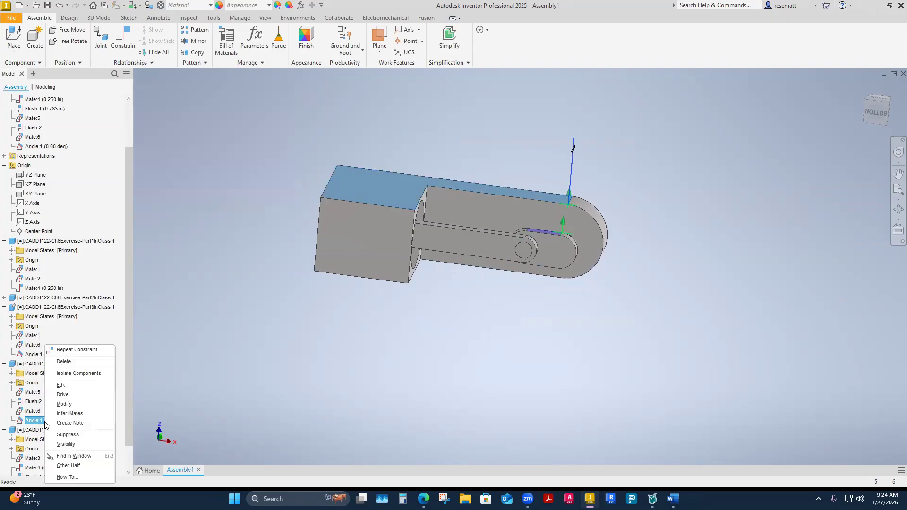
click(62, 395)
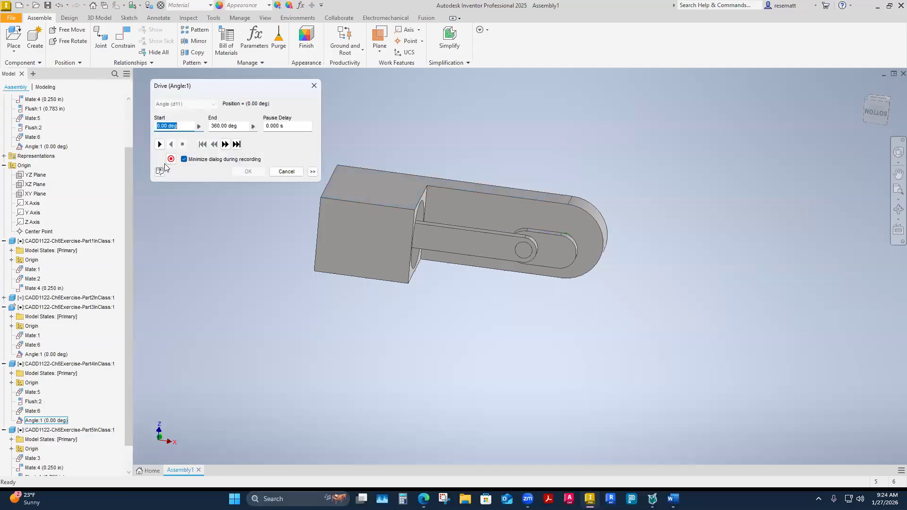
click(171, 159)
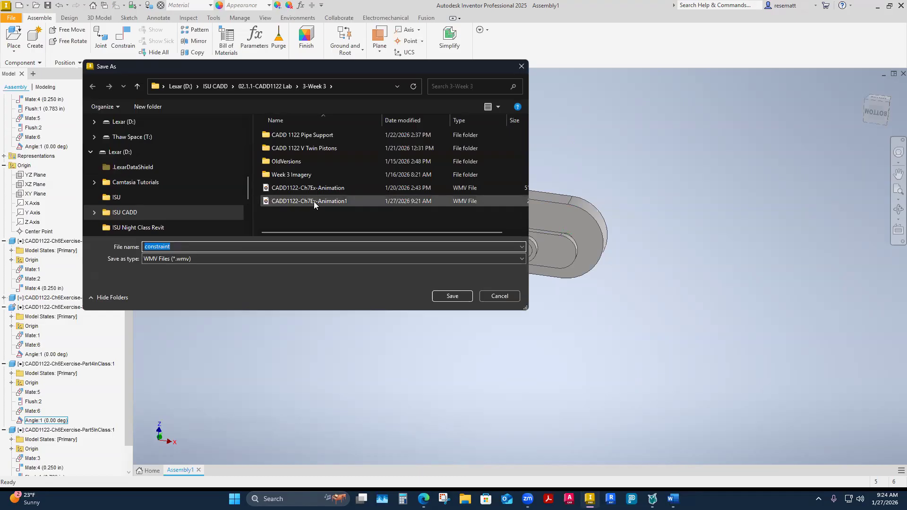
click(314, 201)
click(452, 295)
click(477, 249)
click(359, 241)
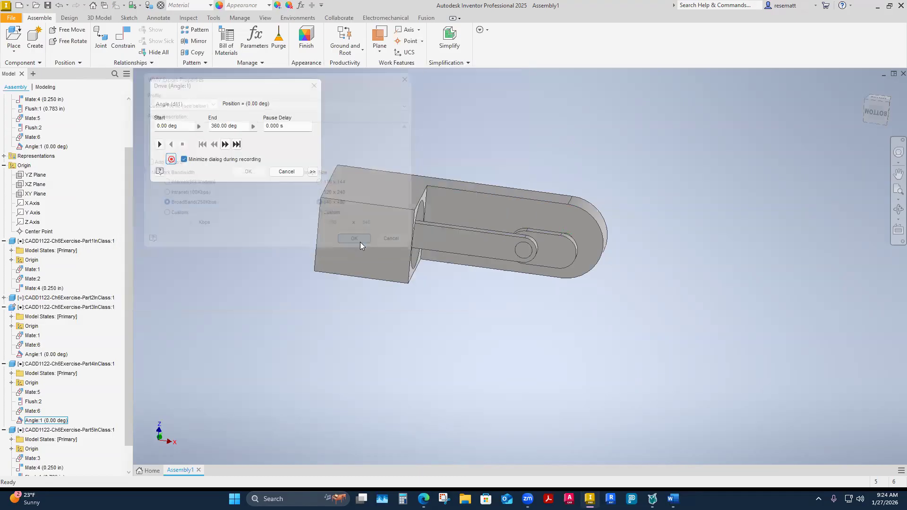
Set the drive's repetitions to 2, record the forward run to 360 deg, and close the drive.
click(312, 171)
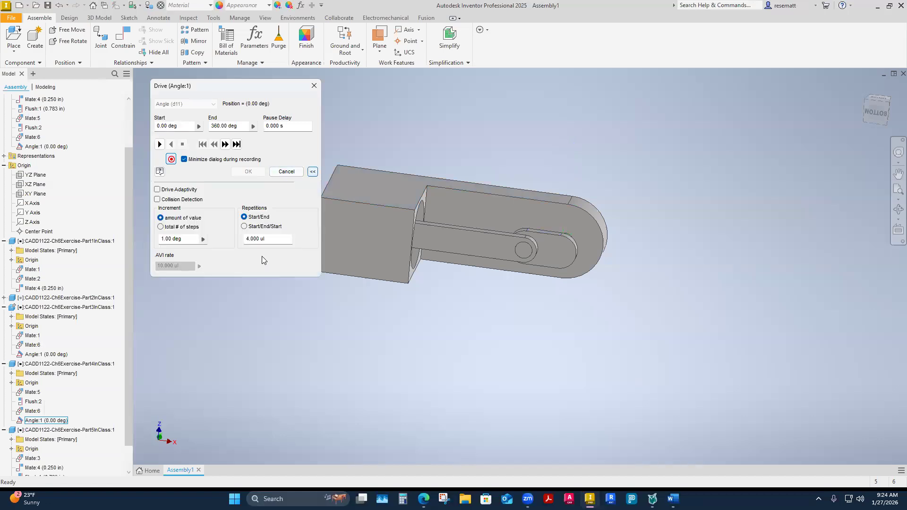
click(267, 240)
text(2)
click(160, 144)
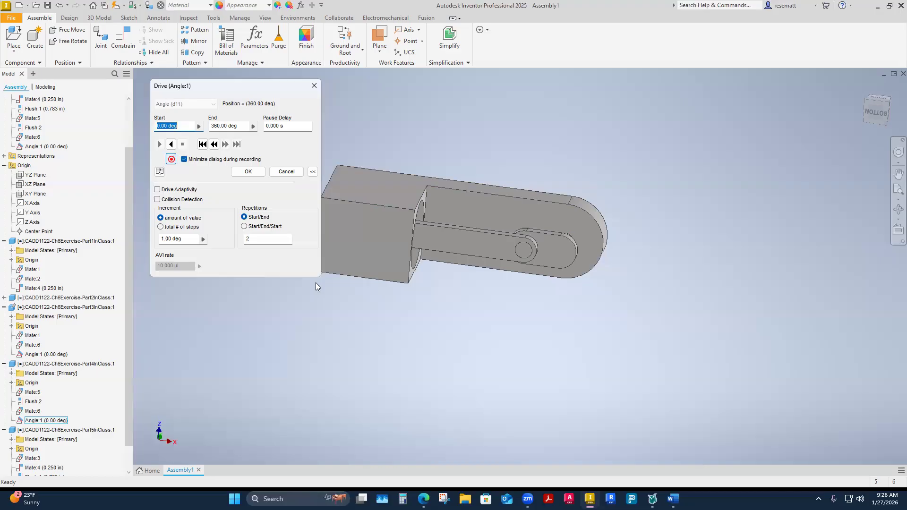
shift+middle_drag(307, 444, 358, 356)
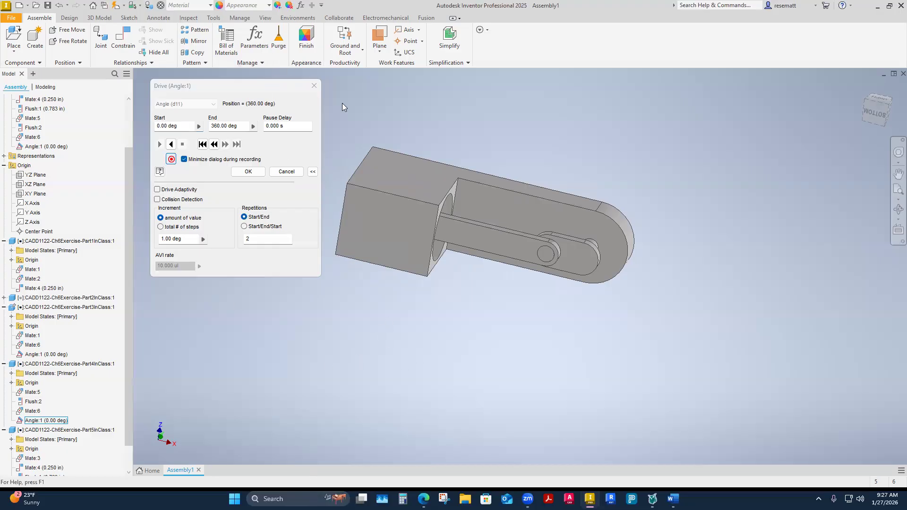
click(315, 86)
shift+middle_drag(300, 308, 302, 368)
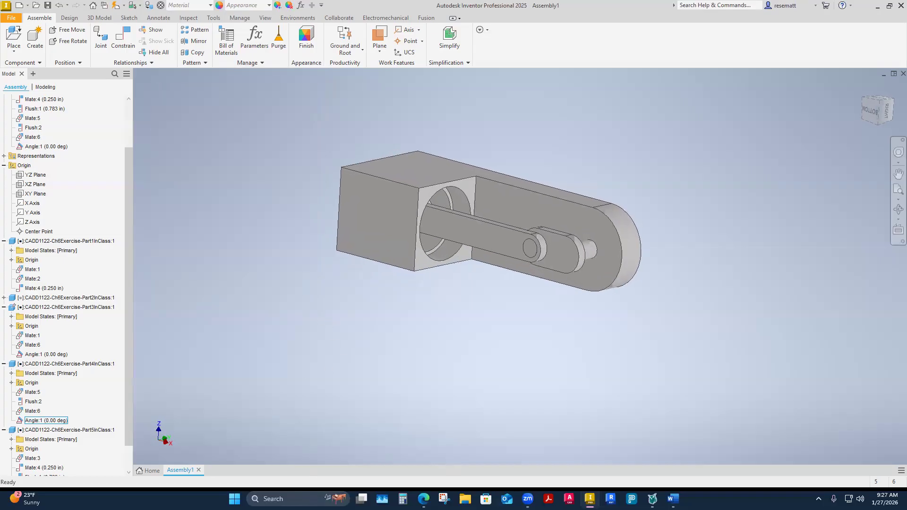
Play CADD1122-Ch7Ex-Animation1 from the 3-Week 3 folder, pause and close it, and return to the assembly.
click(466, 499)
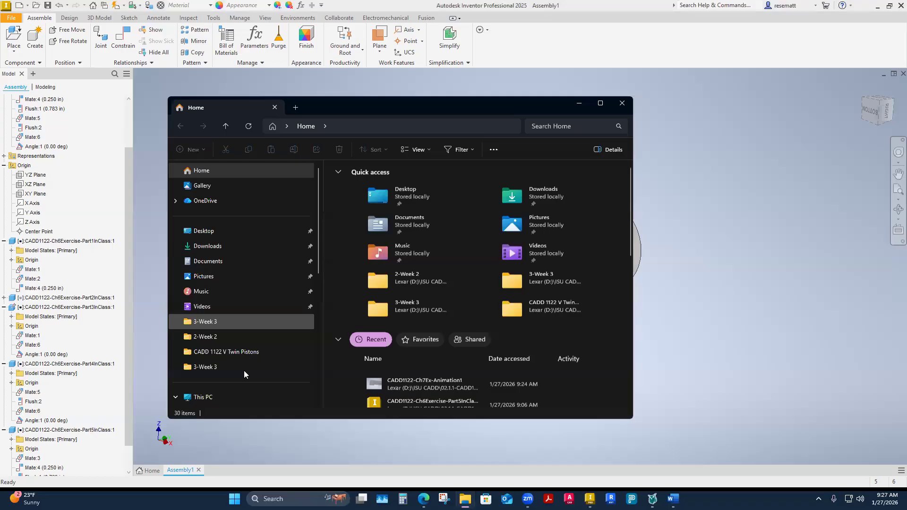
click(203, 321)
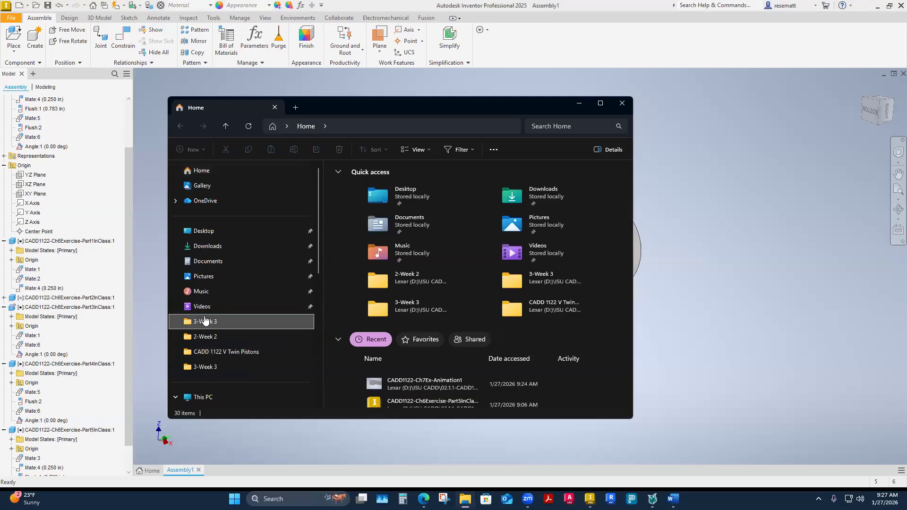
scroll(386, 376, down, 1)
double_click(379, 336)
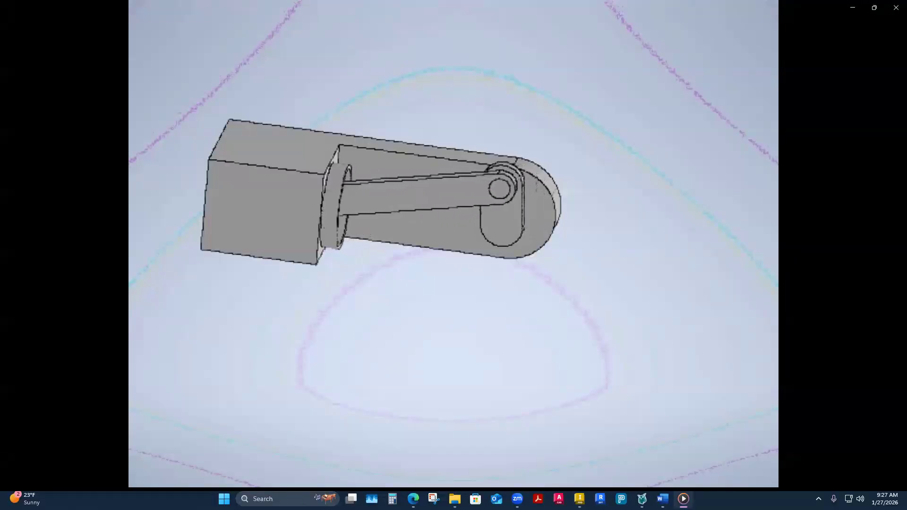
mouse_move(405, 421)
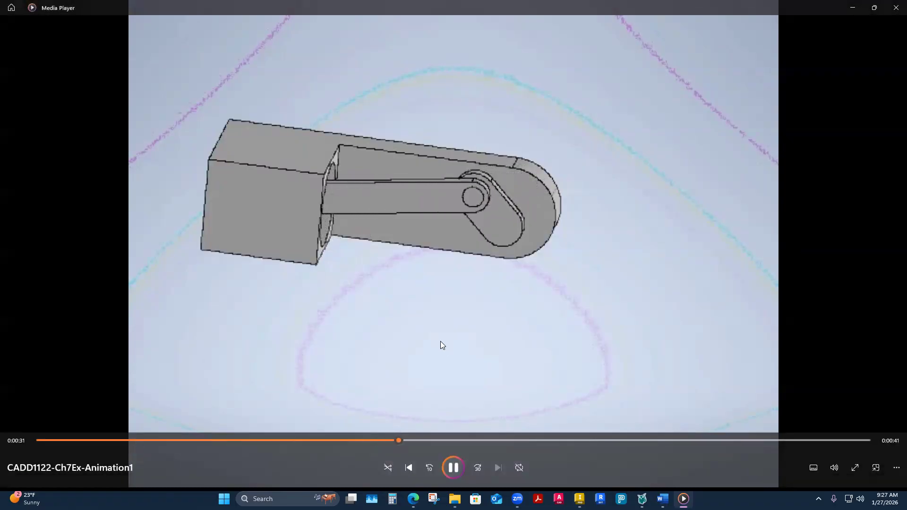
click(453, 468)
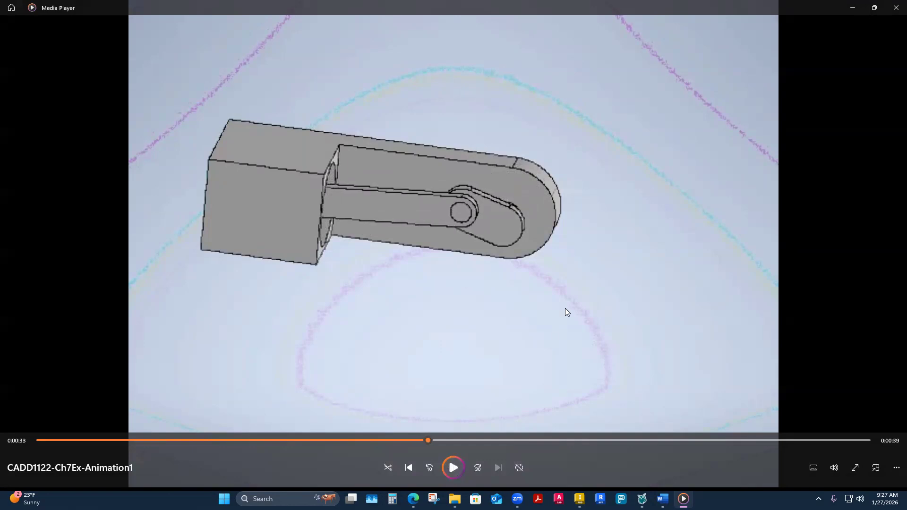
click(897, 8)
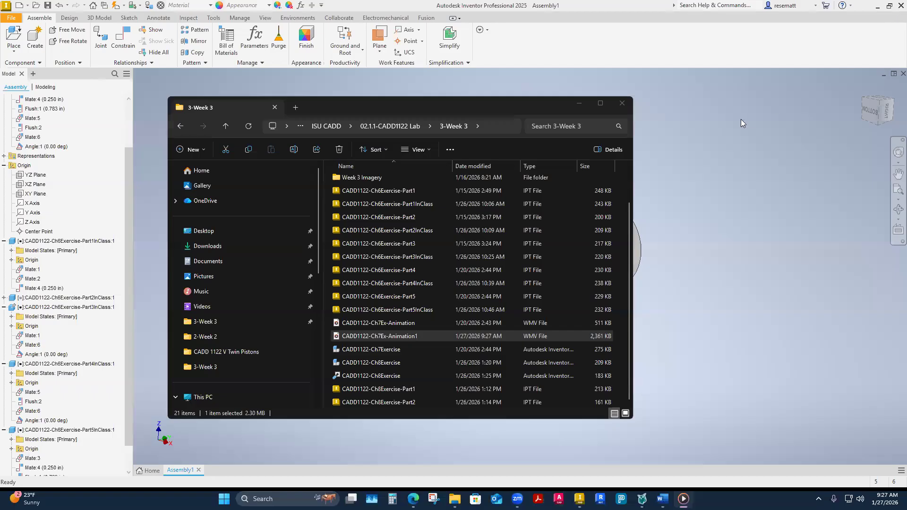
click(707, 272)
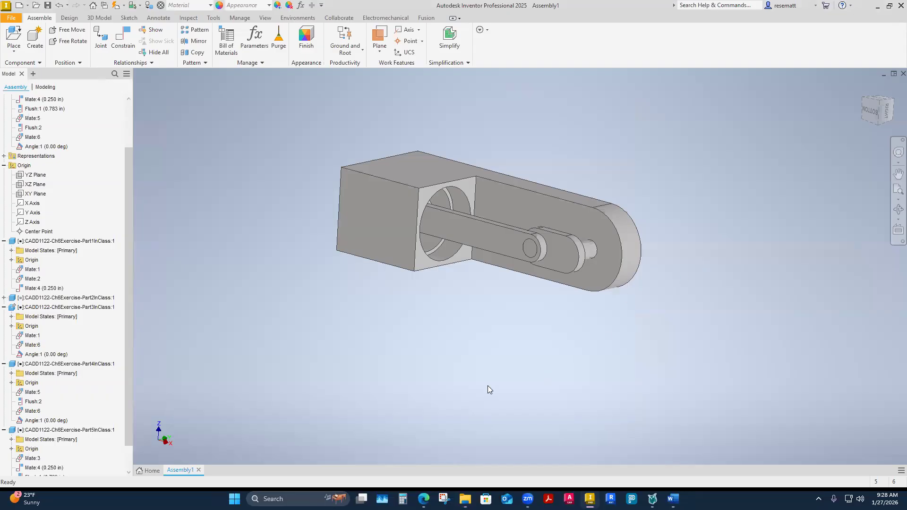
Display the assembly's updated center of gravity, inspect it on the model, and hide it again.
shift+middle_drag(376, 339, 404, 339)
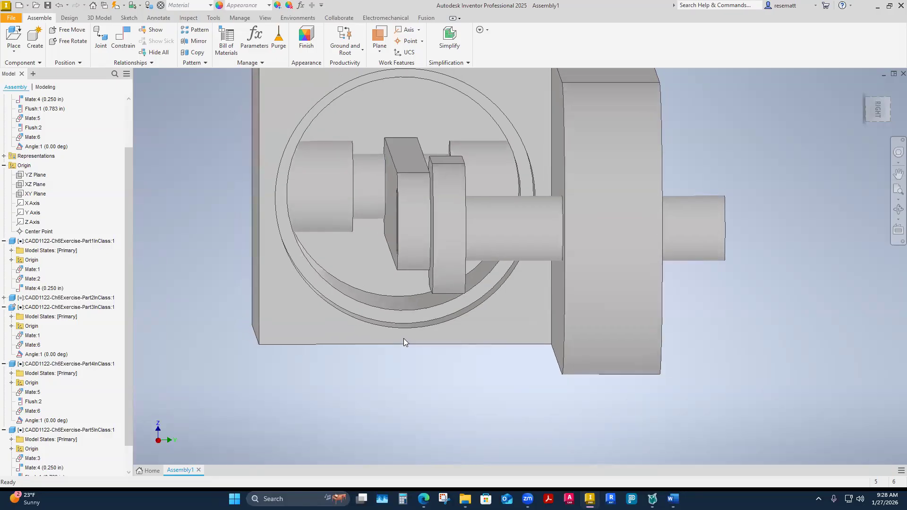
shift+middle_drag(404, 338, 404, 339)
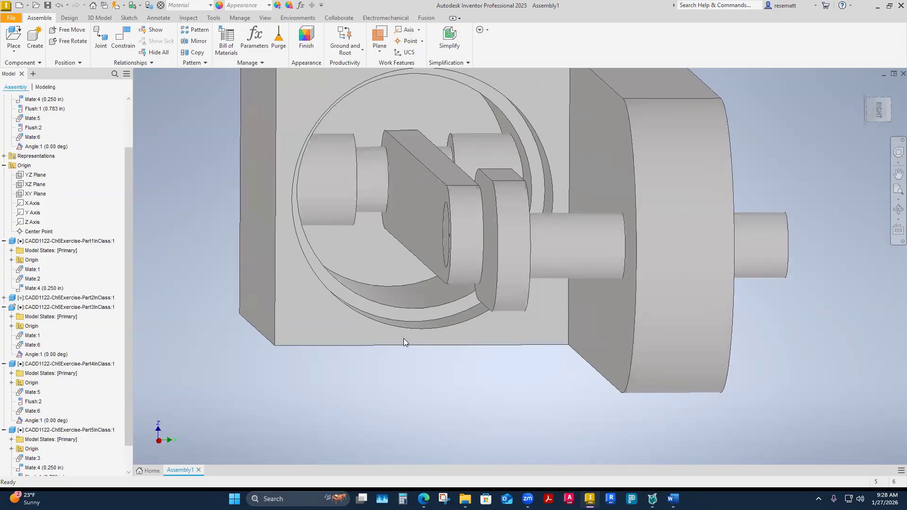
shift+middle_drag(403, 338, 404, 338)
scroll(403, 338, down, 1)
scroll(403, 338, up, 1)
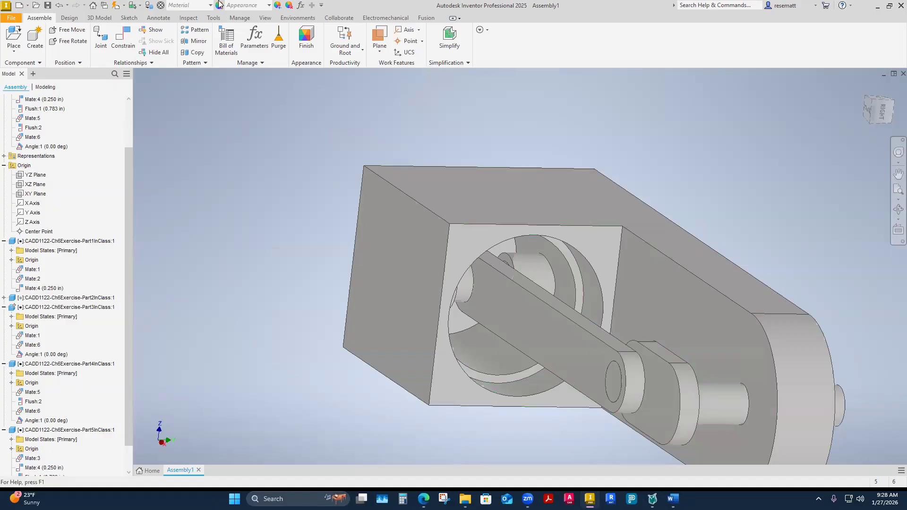
click(269, 18)
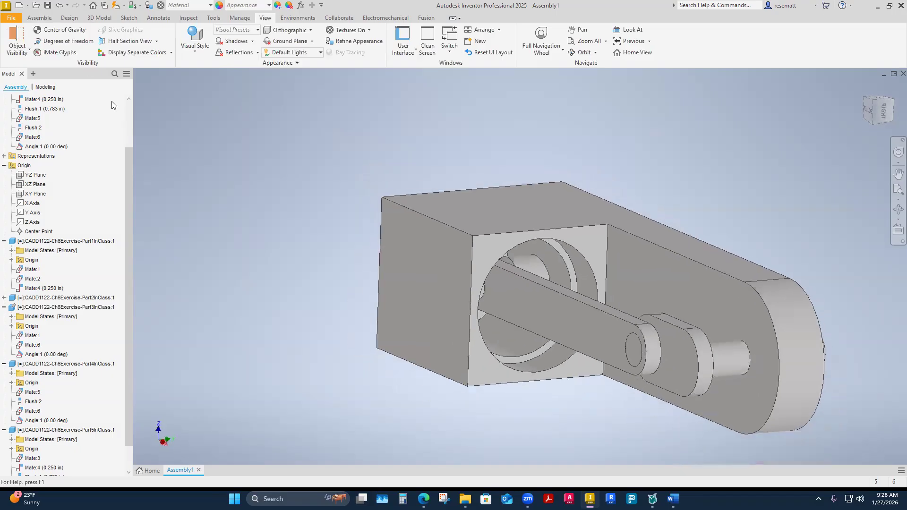
click(77, 33)
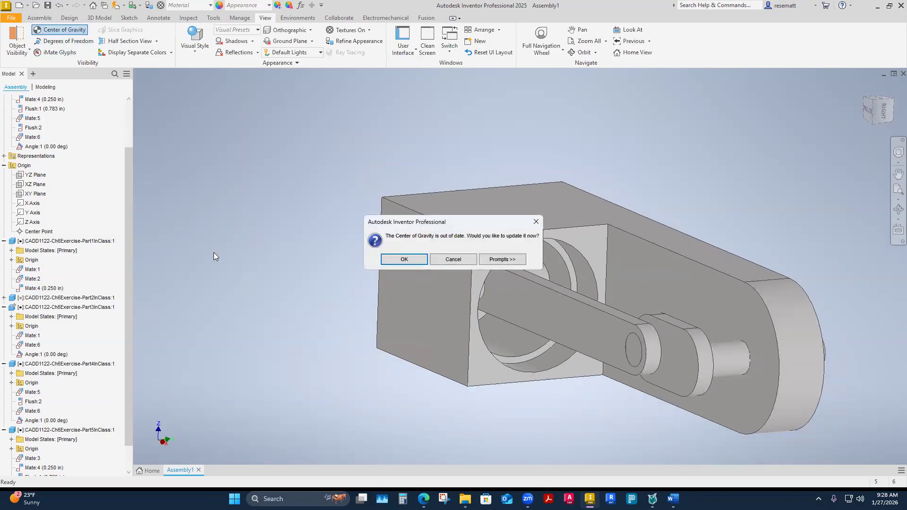
click(405, 259)
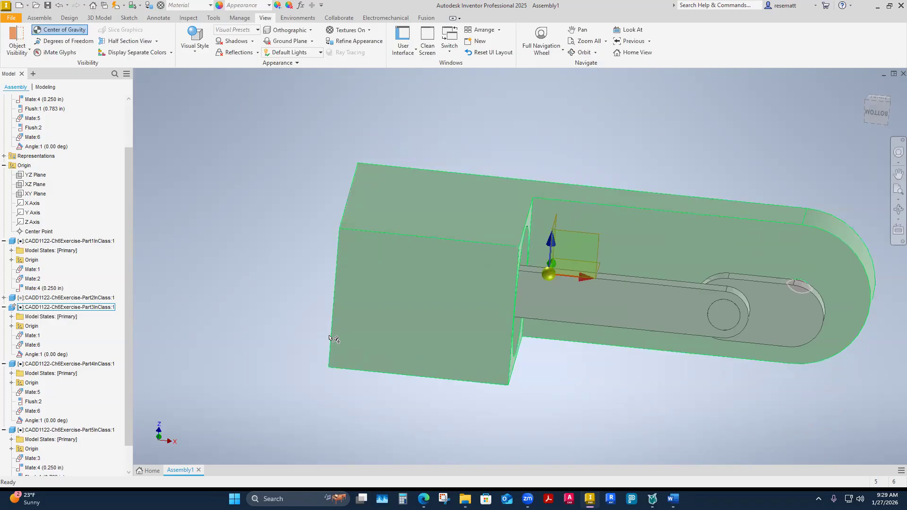
click(60, 31)
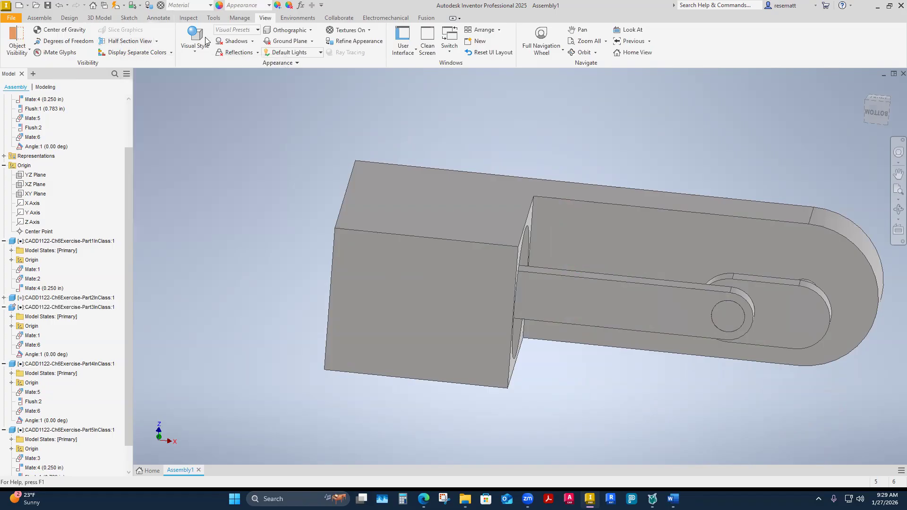
Start a half section view using the square cylinder block's outer bored end face as the section plane.
click(157, 42)
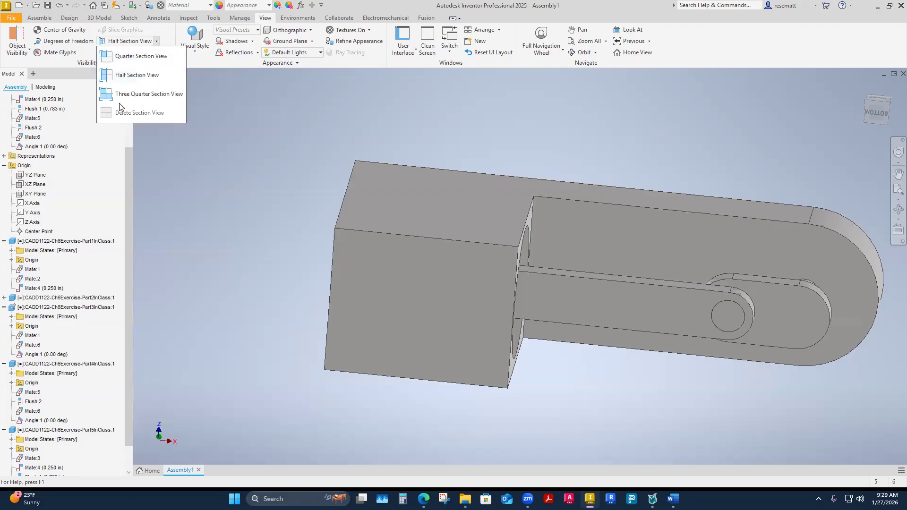
click(126, 75)
shift+middle_drag(243, 178, 253, 189)
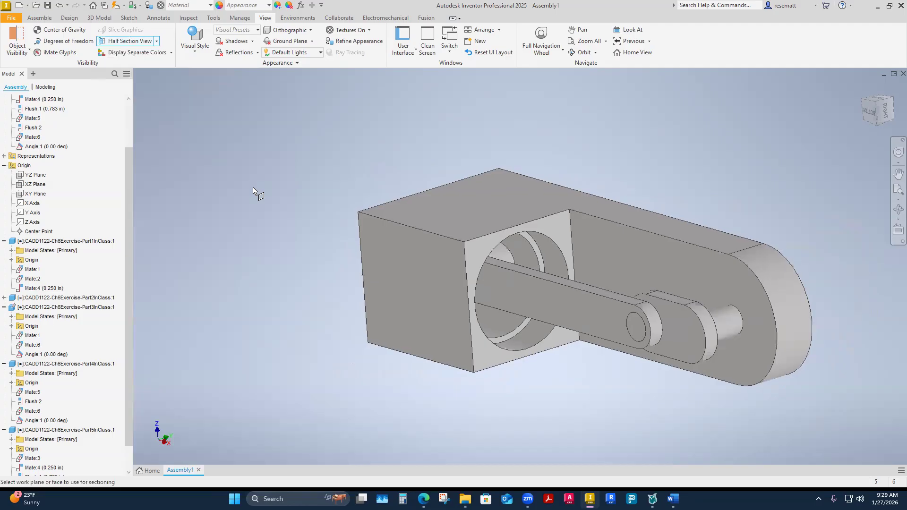
scroll(432, 214, down, 2)
shift+middle_drag(350, 326, 353, 381)
scroll(394, 359, down, 3)
scroll(394, 361, up, 1)
scroll(390, 367, up, 3)
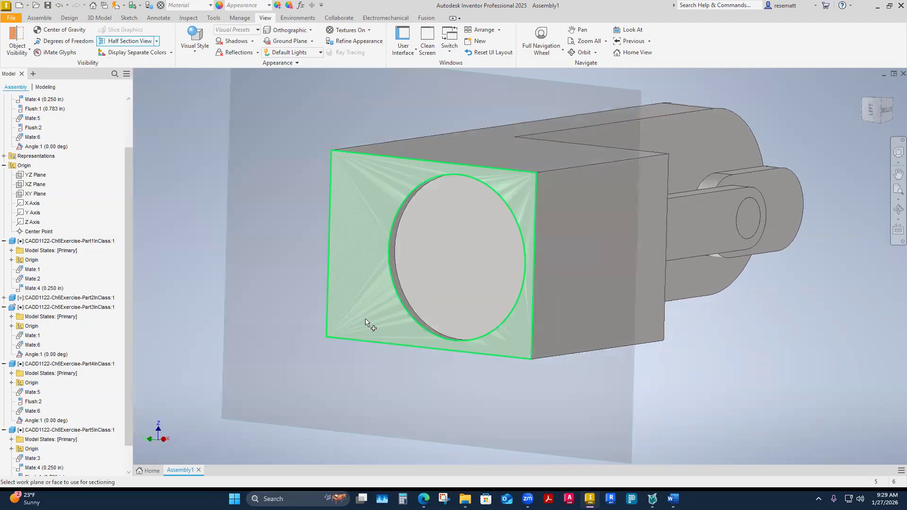
click(367, 324)
Move the section plane into the block by about -1.125 in to cut through the piston and wrist pin.
shift+middle_drag(365, 319, 421, 219)
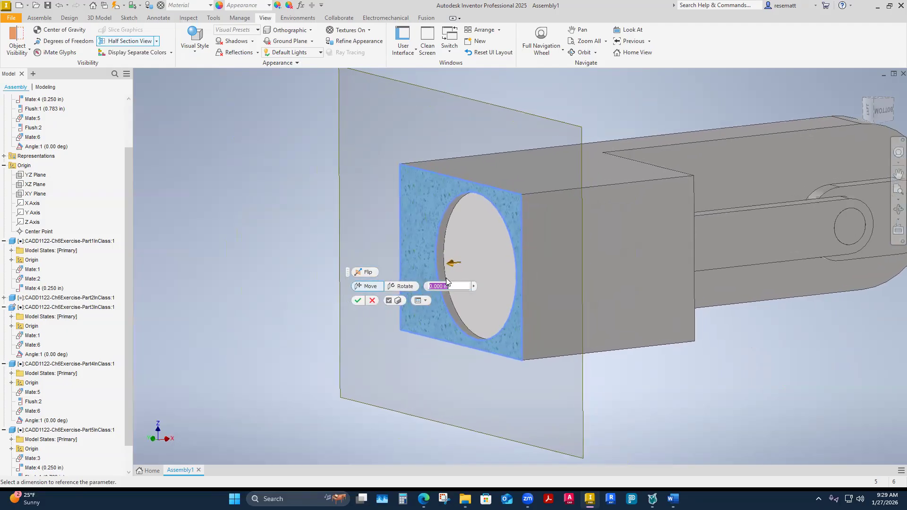
drag(417, 211, 492, 203)
shift+middle_drag(520, 303, 625, 402)
scroll(620, 402, up, 5)
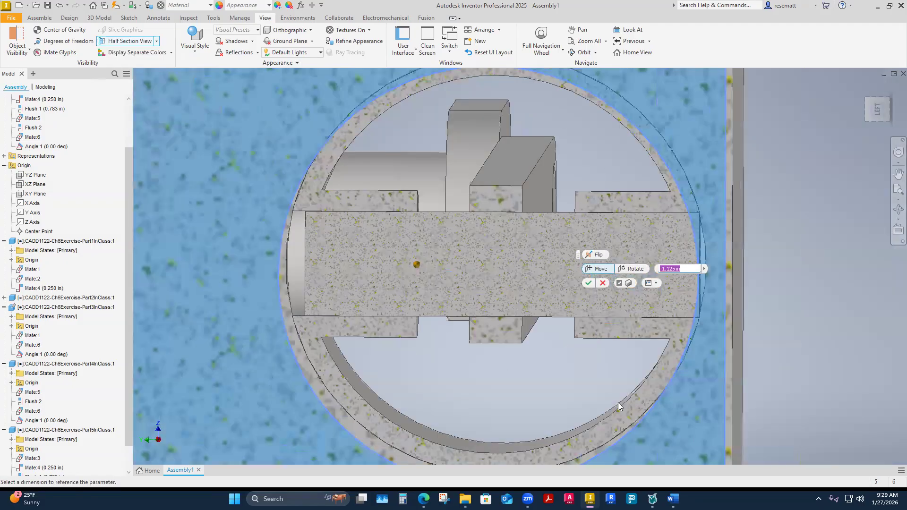
Examine how the sectioned wrist pin's two ends sit within the piston wall and cylinder bore.
scroll(618, 402, up, 2)
scroll(618, 402, up, 1)
shift+middle_drag(618, 403, 693, 362)
shift+middle_drag(657, 334, 675, 266)
scroll(705, 354, up, 5)
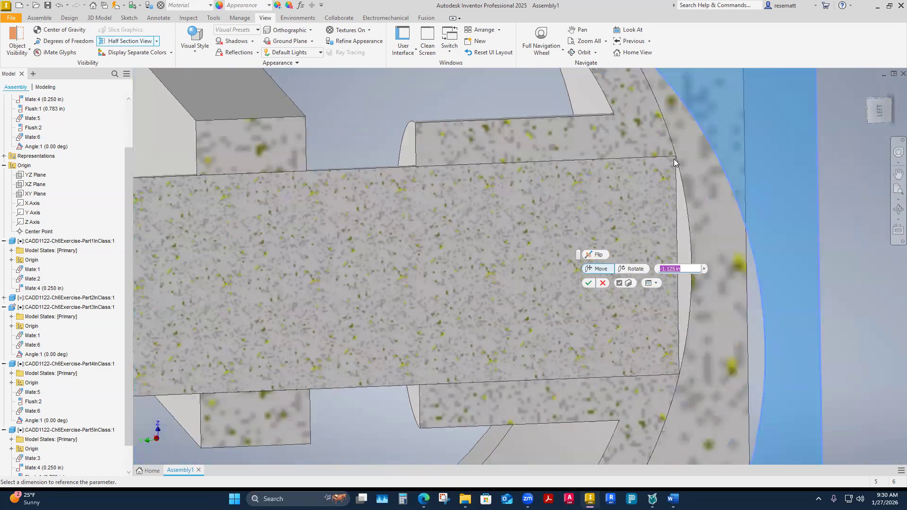
scroll(725, 284, down, 2)
shift+middle_drag(712, 321, 422, 274)
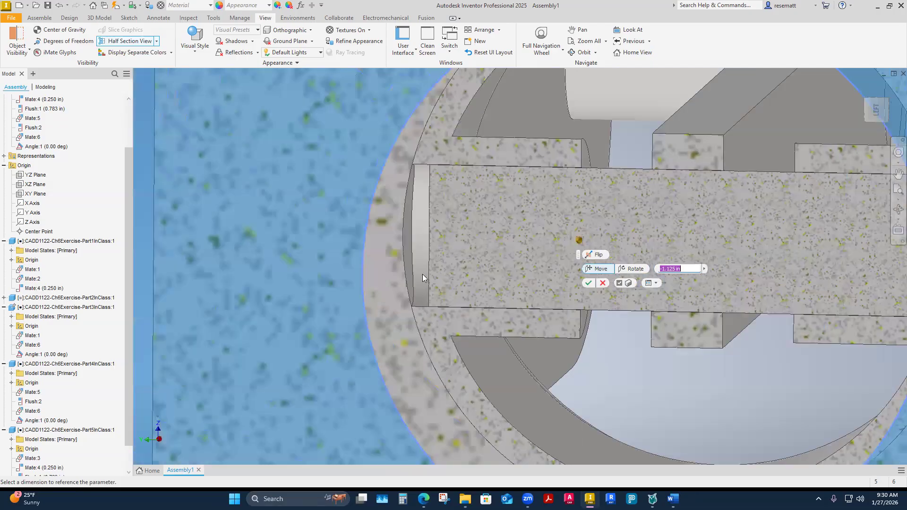
scroll(773, 210, down, 3)
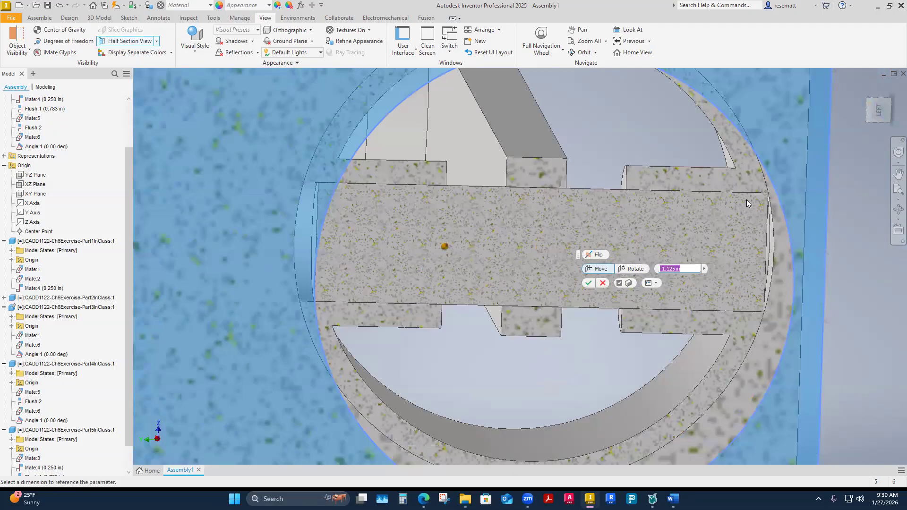
shift+middle_drag(748, 206, 500, 255)
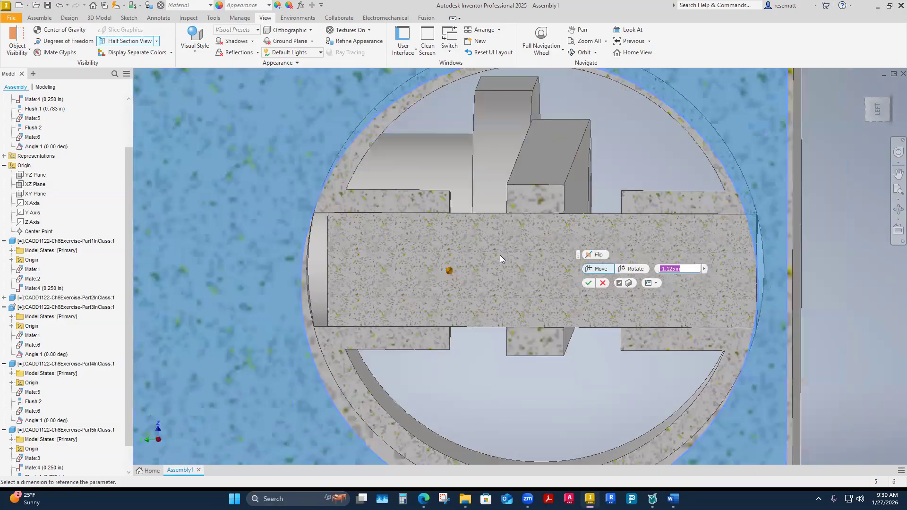
shift+middle_drag(499, 295, 360, 226)
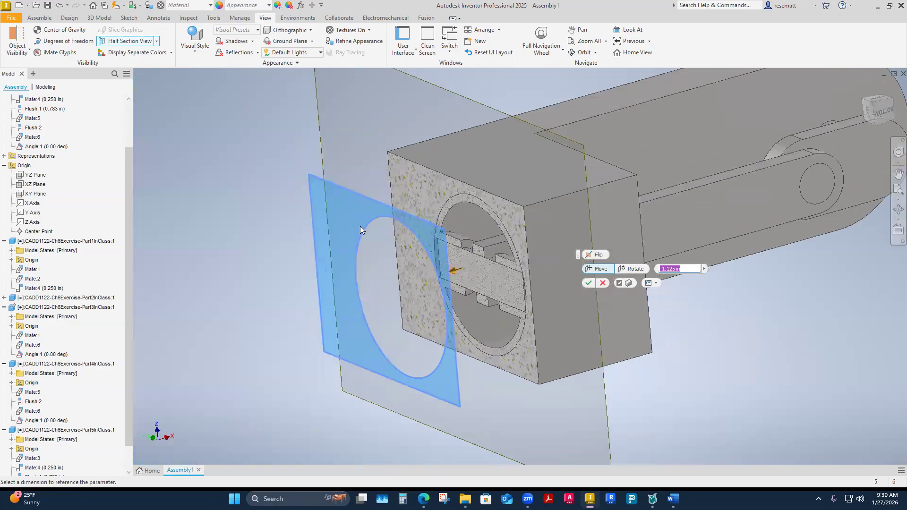
shift+middle_drag(427, 260, 488, 246)
scroll(488, 245, up, 4)
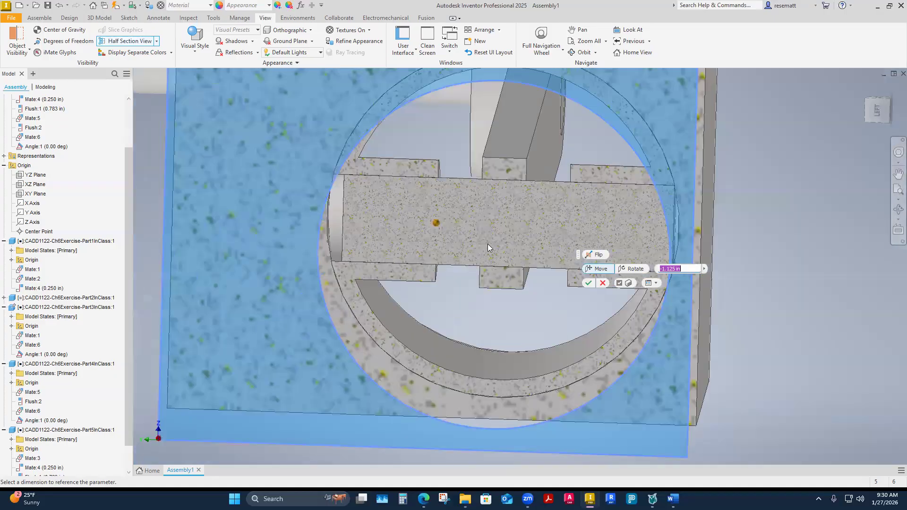
Inspect the gap between the sectioned wrist pin's ends and the round cylinder bore wall up close.
scroll(432, 232, up, 2)
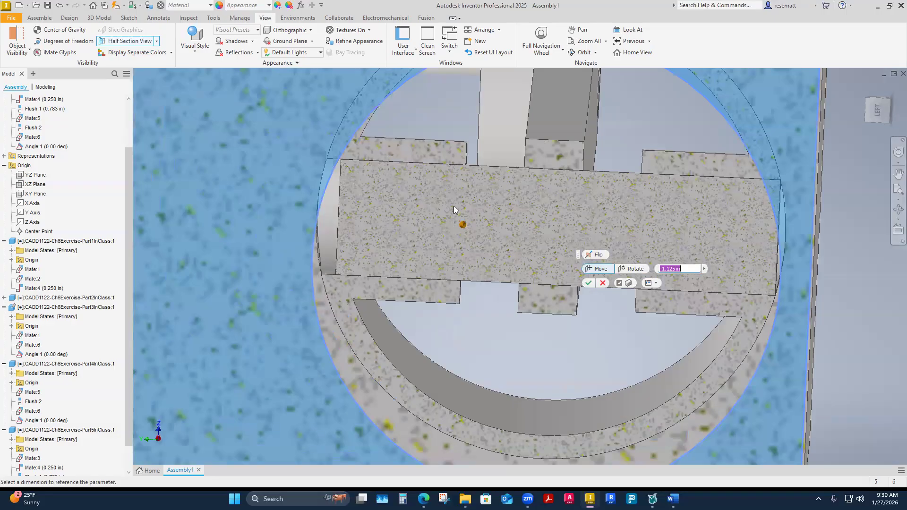
shift+middle_drag(454, 219, 436, 219)
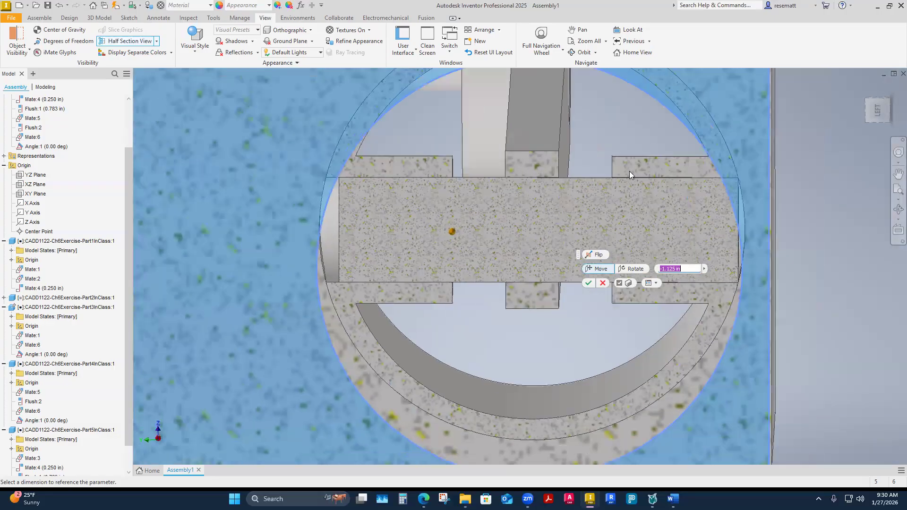
shift+middle_drag(642, 174, 677, 211)
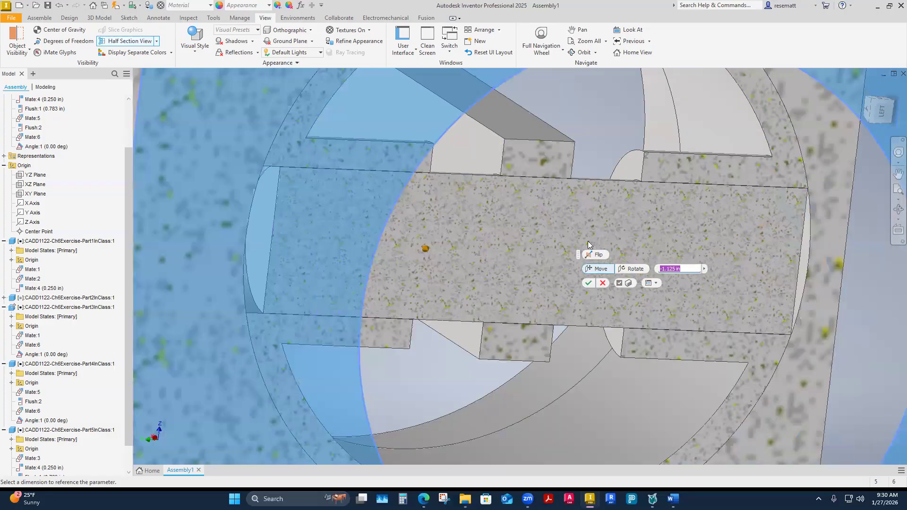
scroll(643, 185, down, 6)
shift+middle_drag(672, 179, 664, 209)
shift+middle_drag(749, 246, 724, 248)
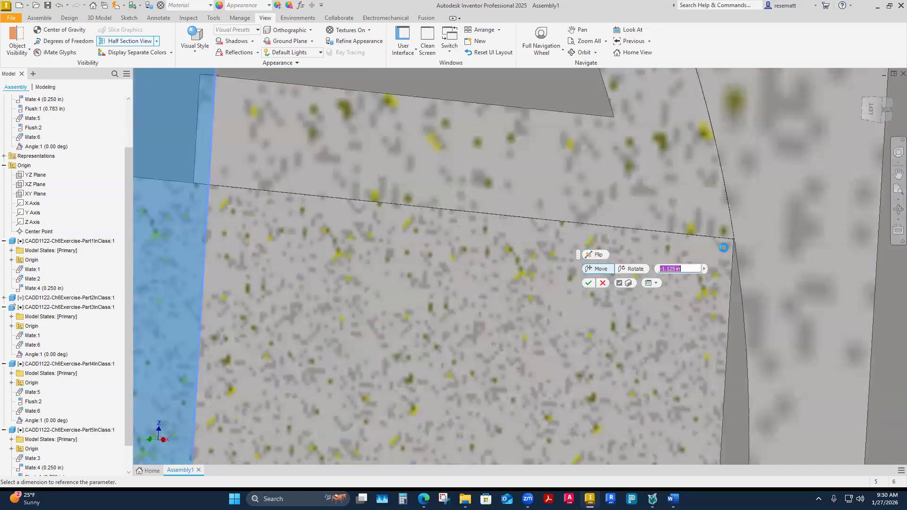
shift+middle_drag(736, 304, 545, 301)
Move the section plane to -7.000 in, cutting through the crankshaft and the block's bearing arm, and apply the half section view.
scroll(423, 224, down, 3)
scroll(536, 304, up, 4)
scroll(517, 303, up, 3)
shift+middle_drag(501, 323, 365, 207)
scroll(464, 326, up, 2)
drag(345, 213, 711, 172)
shift+middle_drag(711, 172, 458, 281)
scroll(585, 264, down, 3)
scroll(583, 264, up, 1)
mouse_move(459, 282)
mouse_down()
mouse_move(449, 273)
mouse_move(457, 268)
mouse_up()
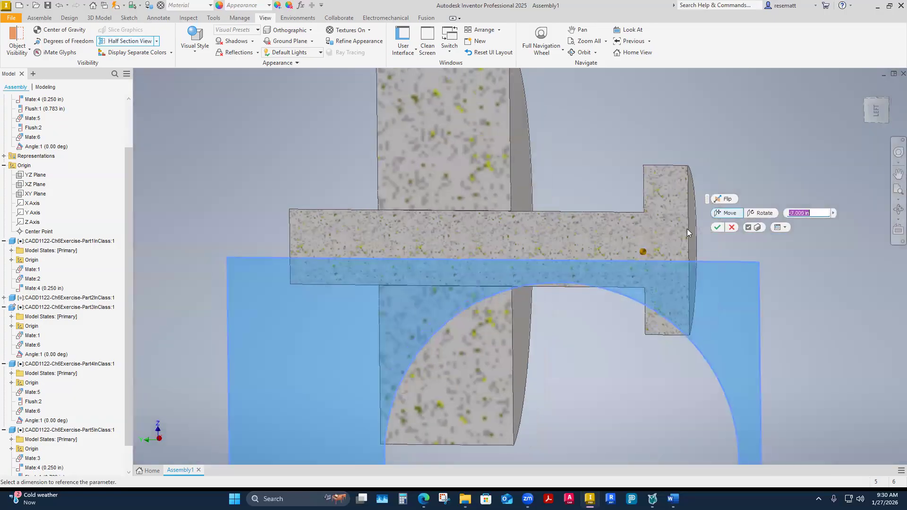
click(715, 230)
shift+middle_drag(681, 311, 639, 346)
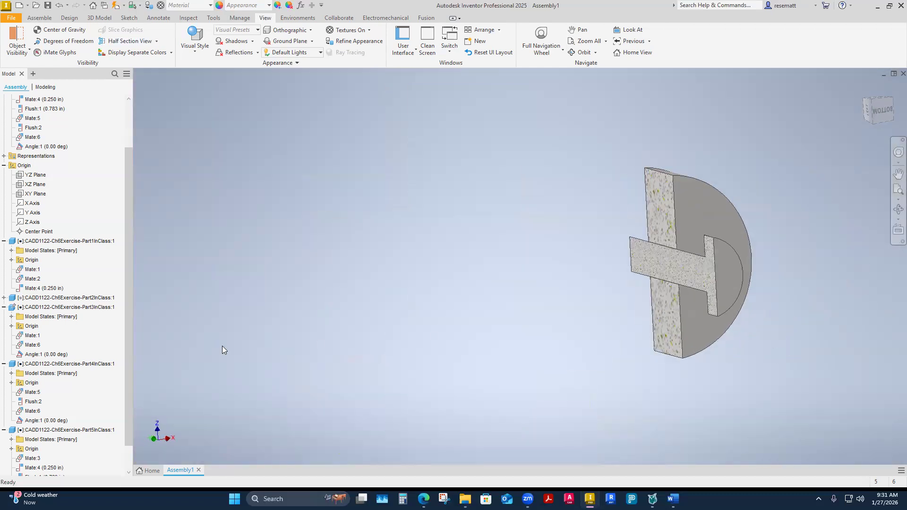
scroll(51, 392, down, 1)
scroll(44, 293, up, 3)
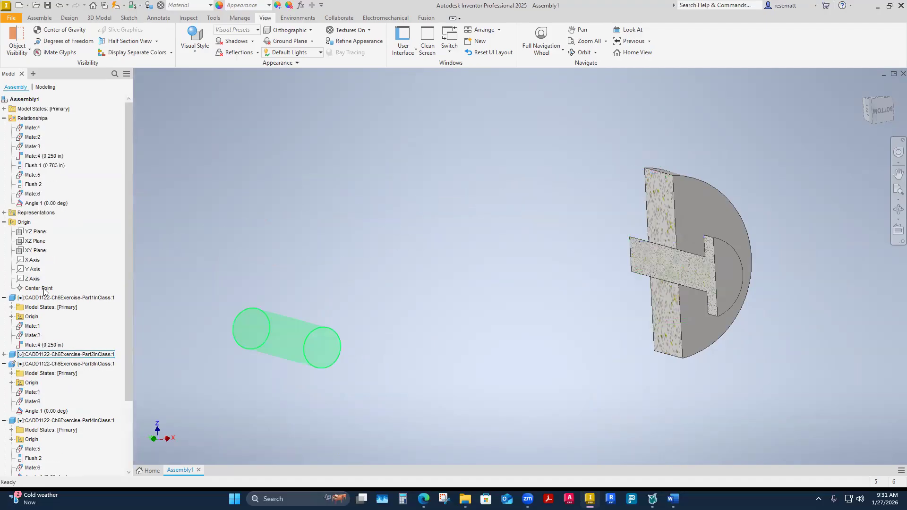
click(157, 41)
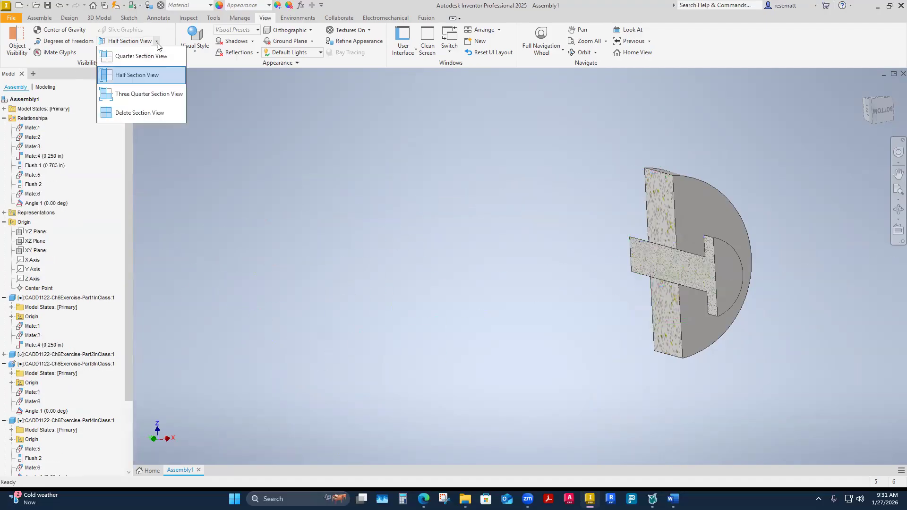
click(141, 76)
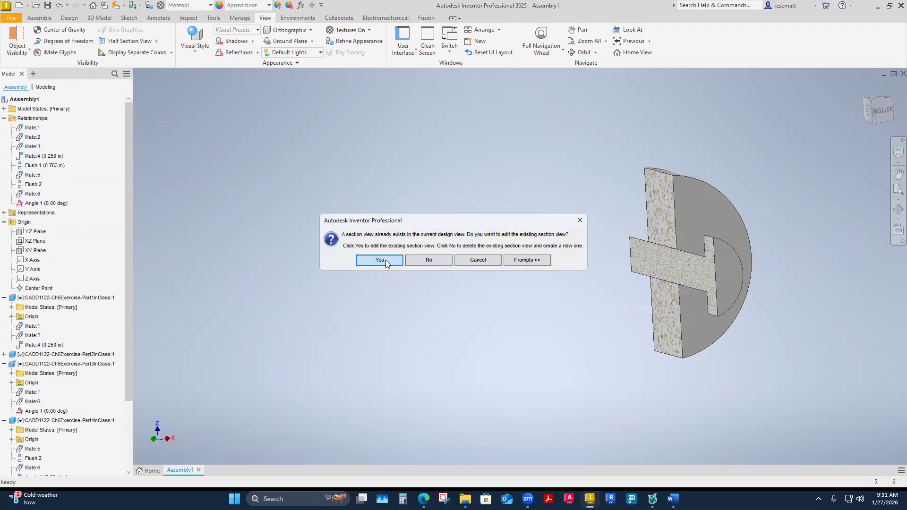
click(380, 260)
key(Return)
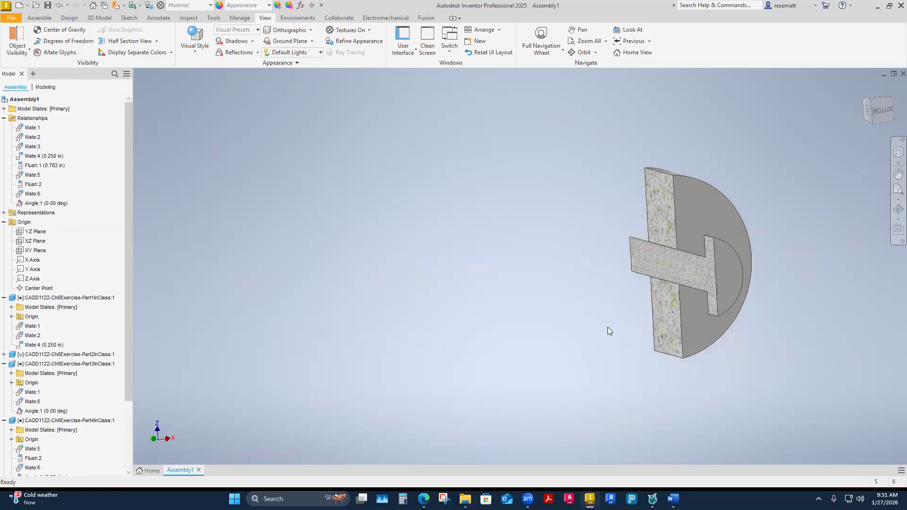
click(126, 41)
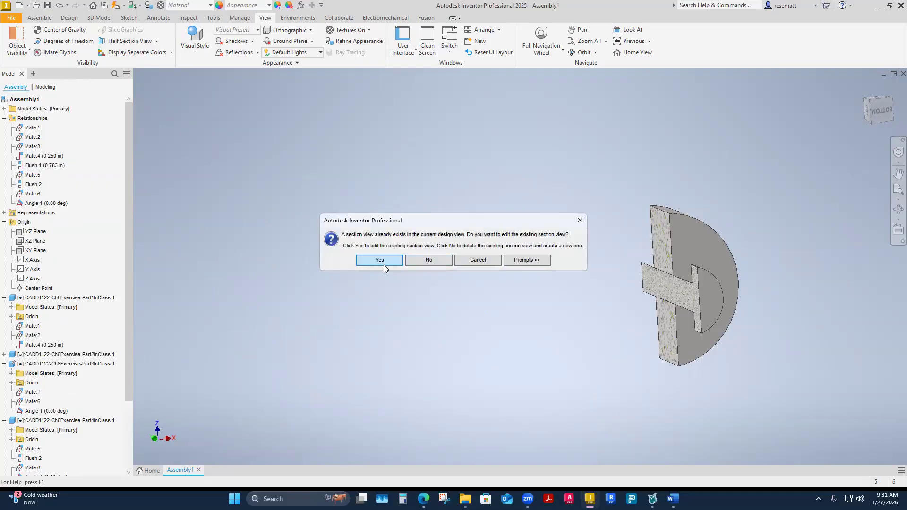
click(418, 260)
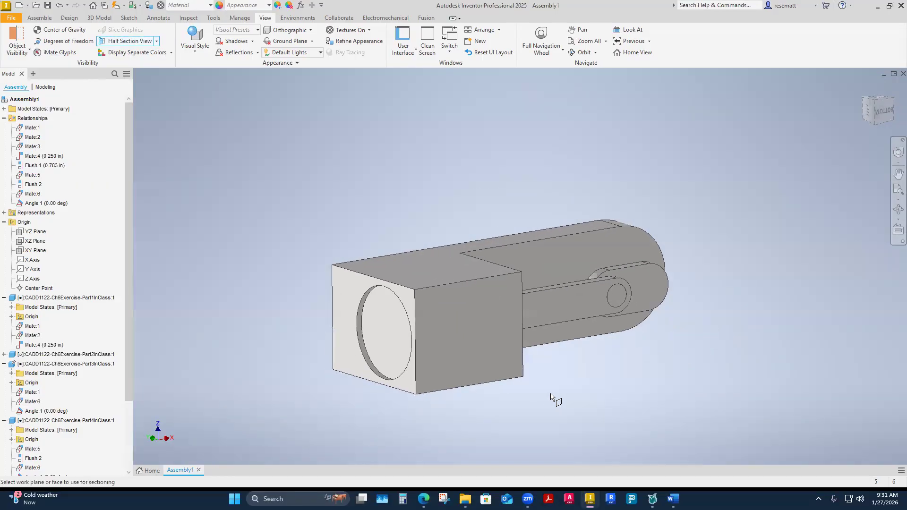
key(Escape)
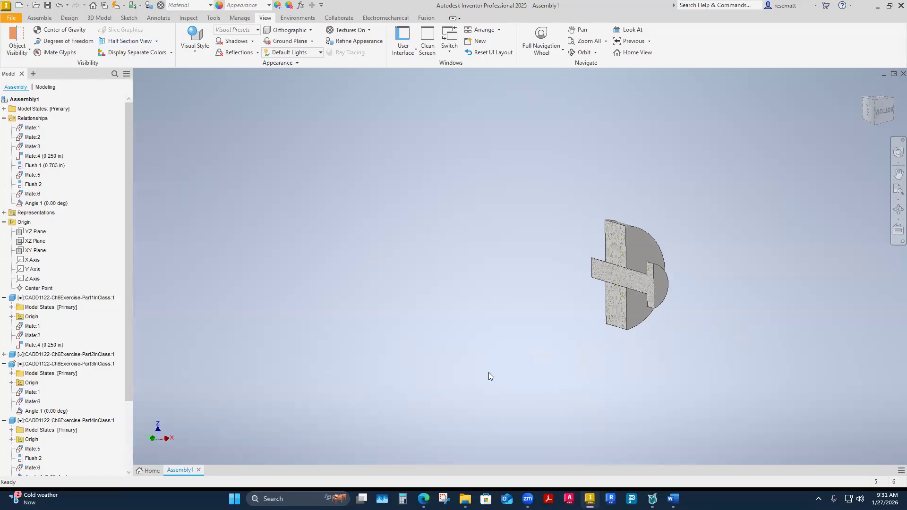
Try to replace the existing half section with a new one based on the cylinder block's side face.
click(136, 42)
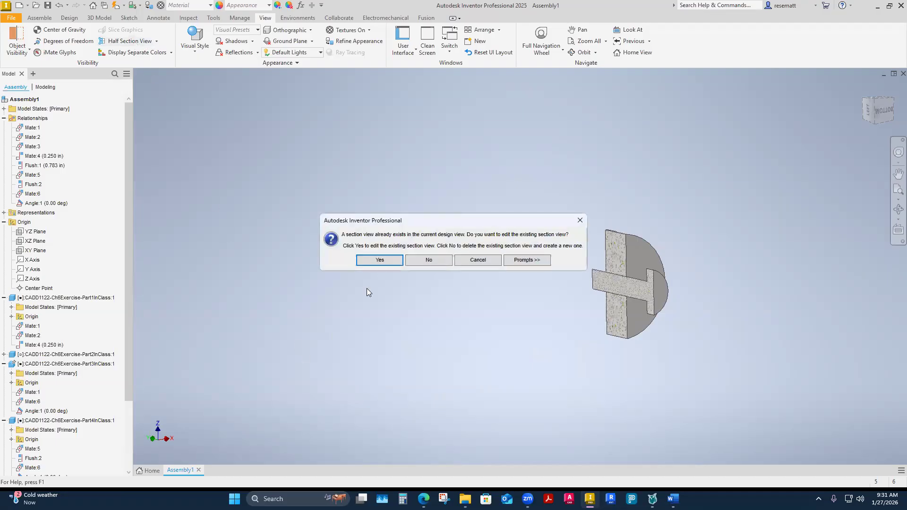
click(428, 261)
click(110, 42)
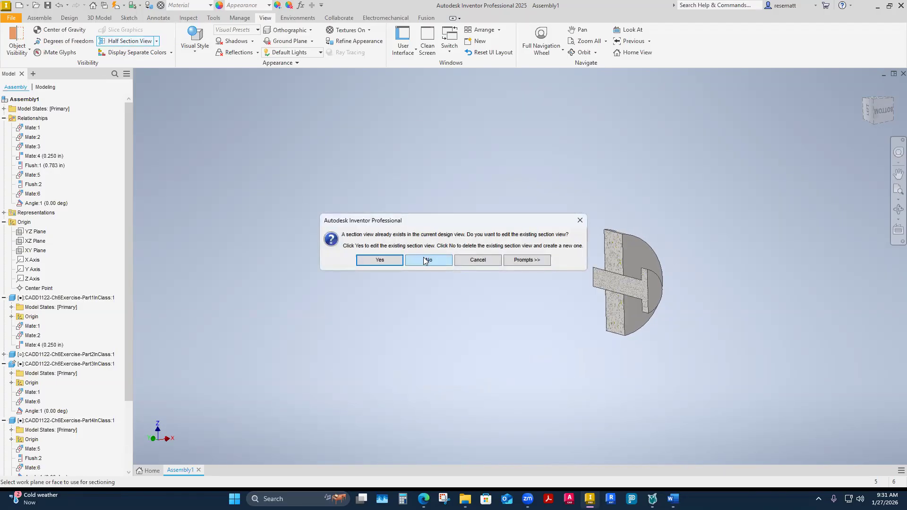
click(427, 260)
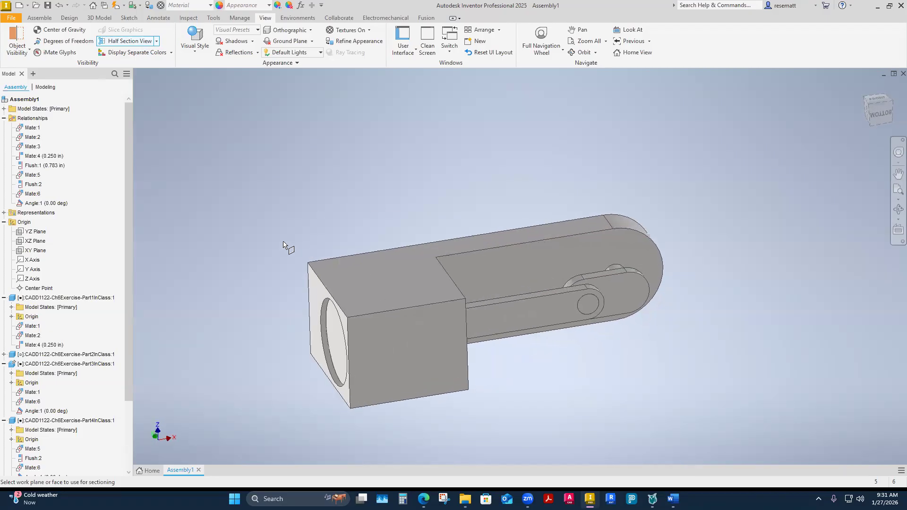
click(399, 358)
shift+middle_drag(399, 358, 382, 328)
drag(382, 328, 398, 367)
shift+middle_drag(398, 366, 471, 340)
click(479, 297)
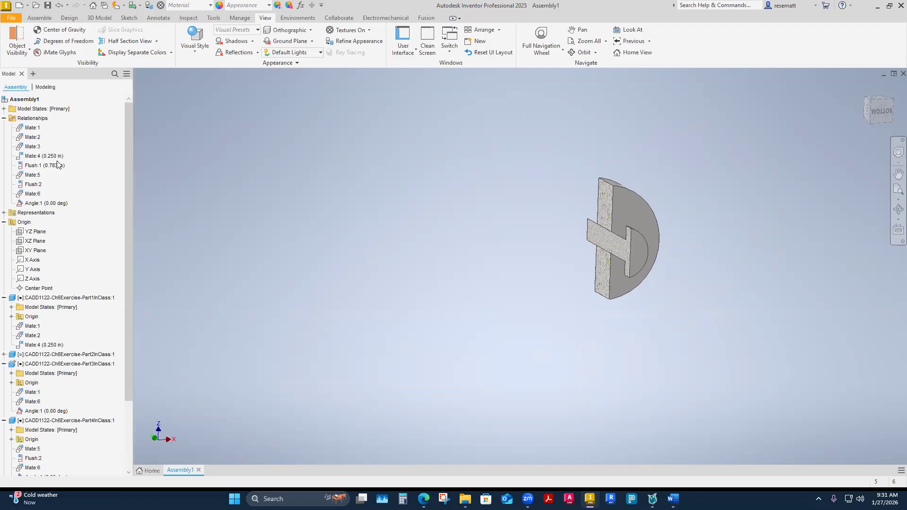
Delete the assembly's section view.
click(156, 41)
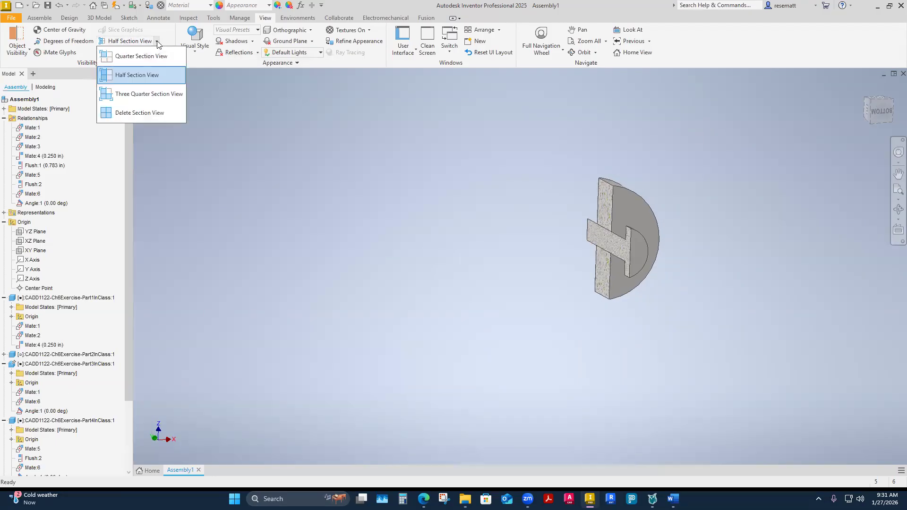
click(149, 111)
shift+middle_drag(593, 386, 569, 391)
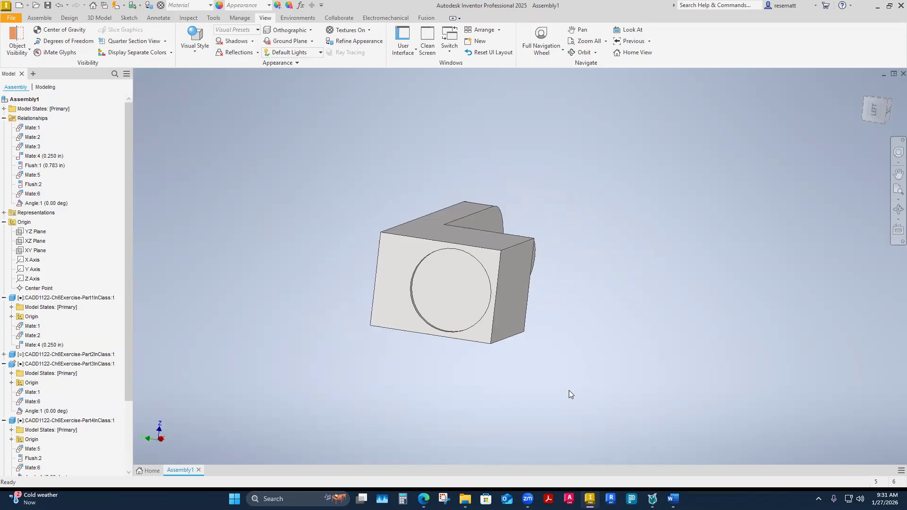
shift+middle_drag(569, 391, 457, 384)
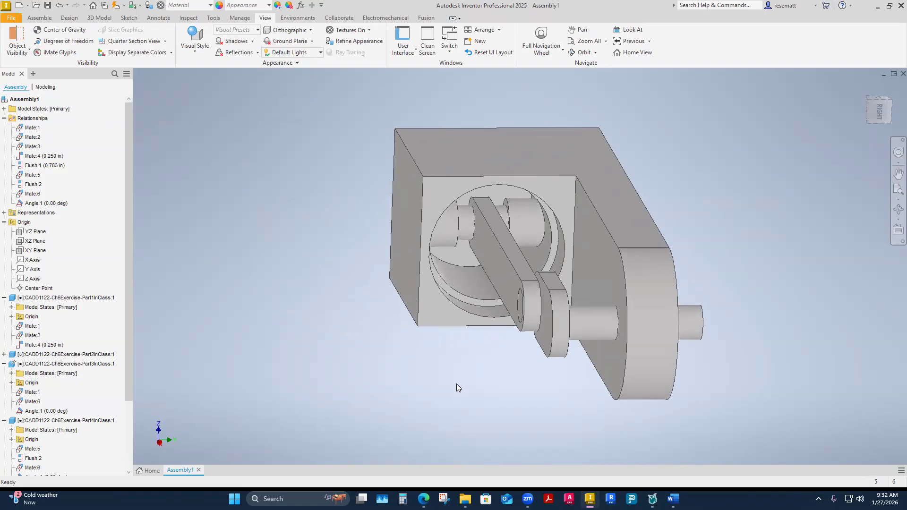
shift+middle_drag(457, 383, 456, 383)
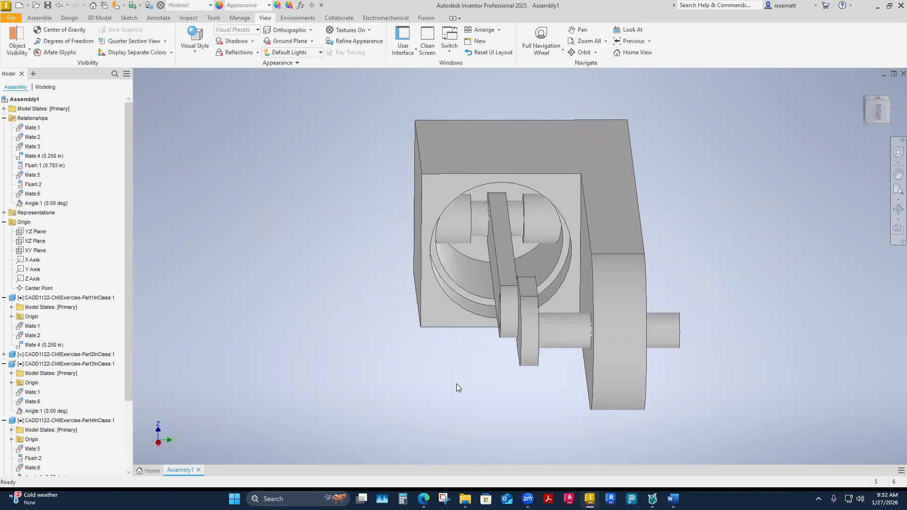
Select the wrist pin inside the piston and look through its assembly constraints in the model tree.
scroll(457, 383, up, 5)
click(436, 214)
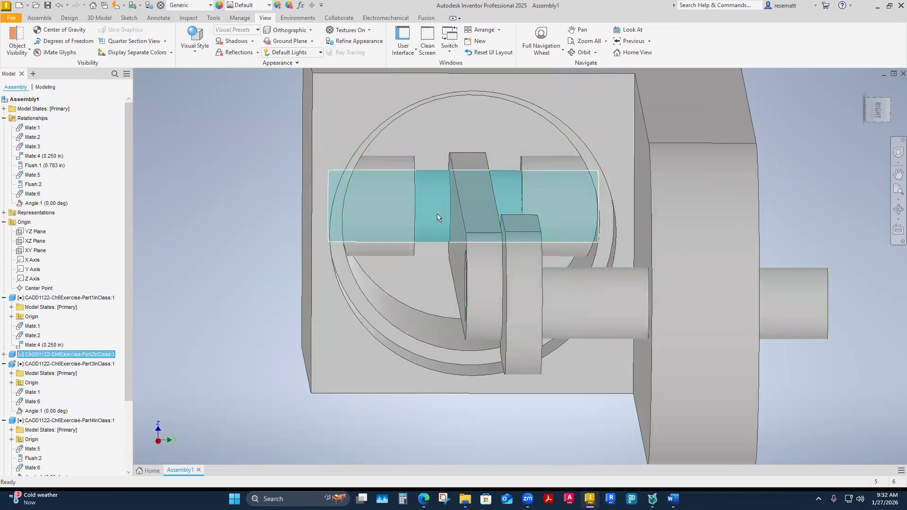
shift+middle_drag(438, 210, 433, 192)
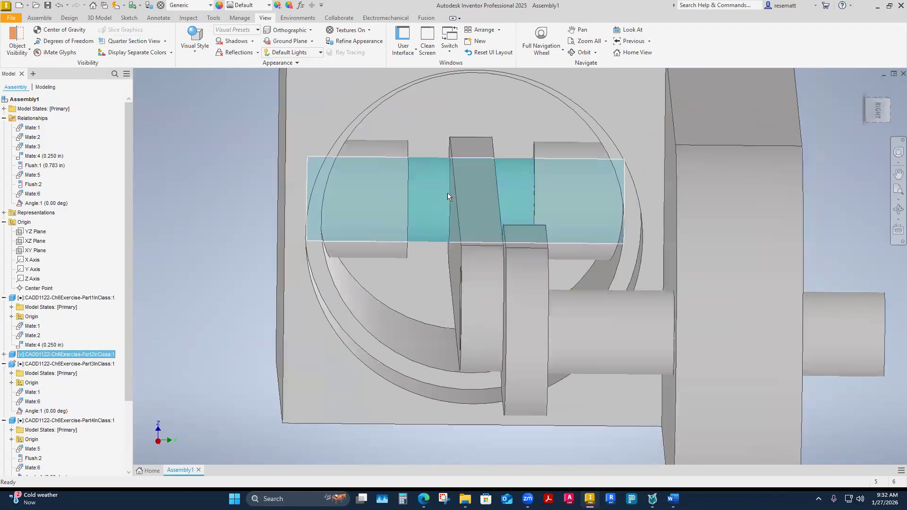
scroll(432, 192, down, 1)
click(219, 285)
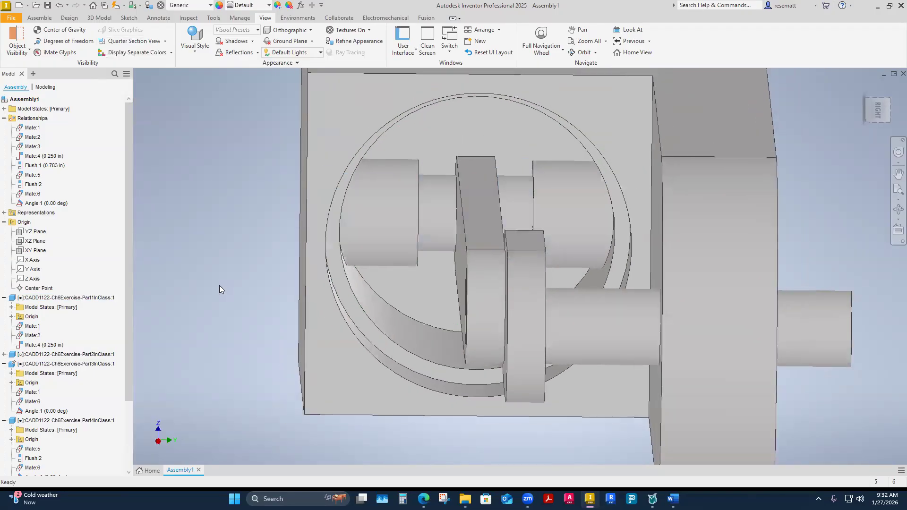
click(437, 227)
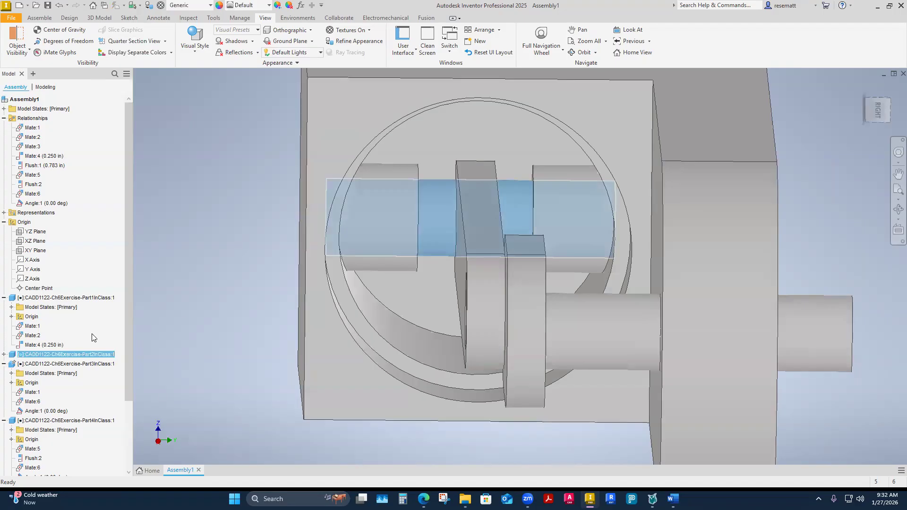
click(4, 355)
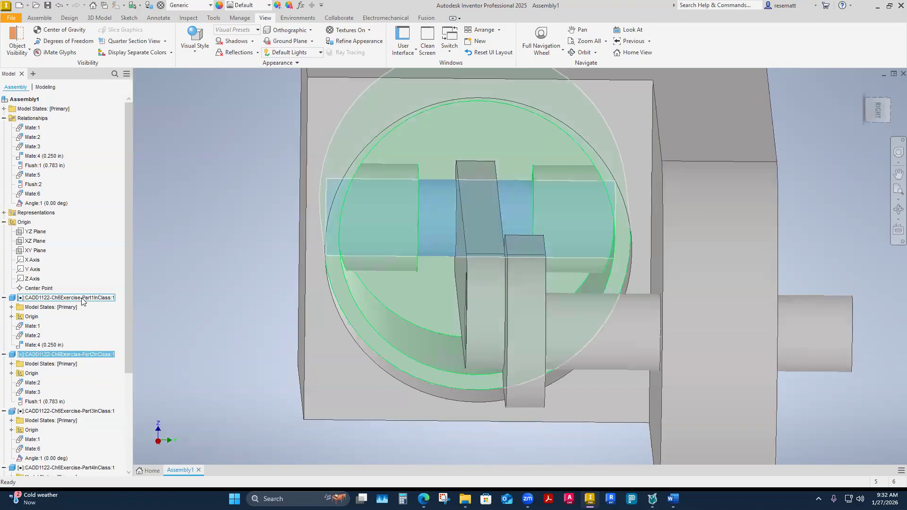
scroll(71, 321, down, 4)
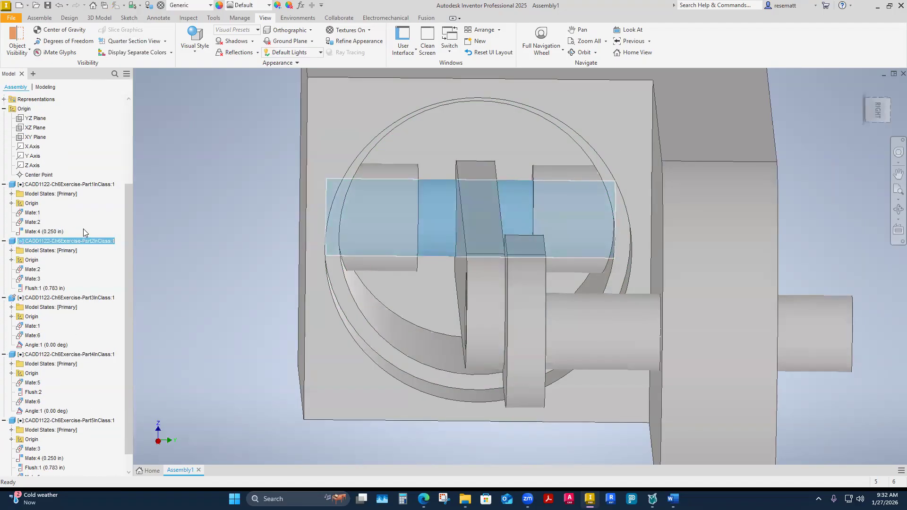
scroll(60, 331, down, 1)
scroll(66, 302, up, 4)
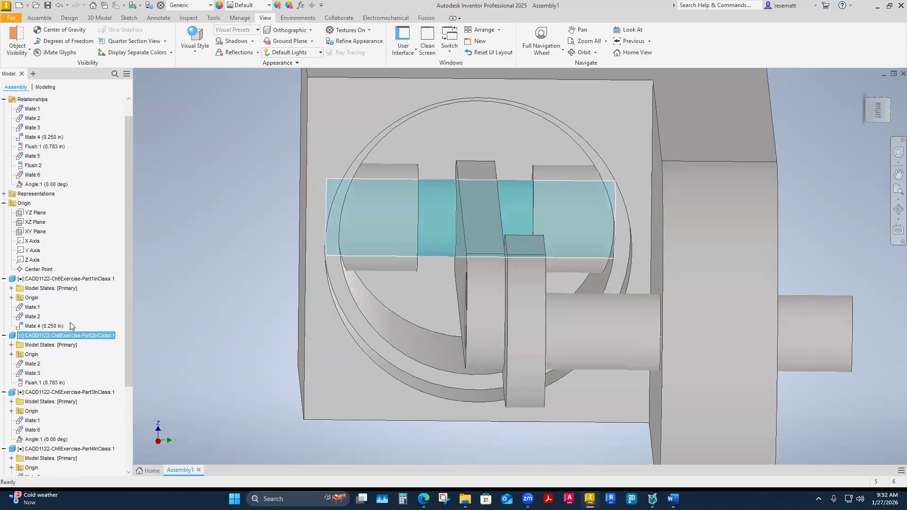
Collapse the entire assembly tree and expand only the assembly's origin geometry.
right_click(86, 240)
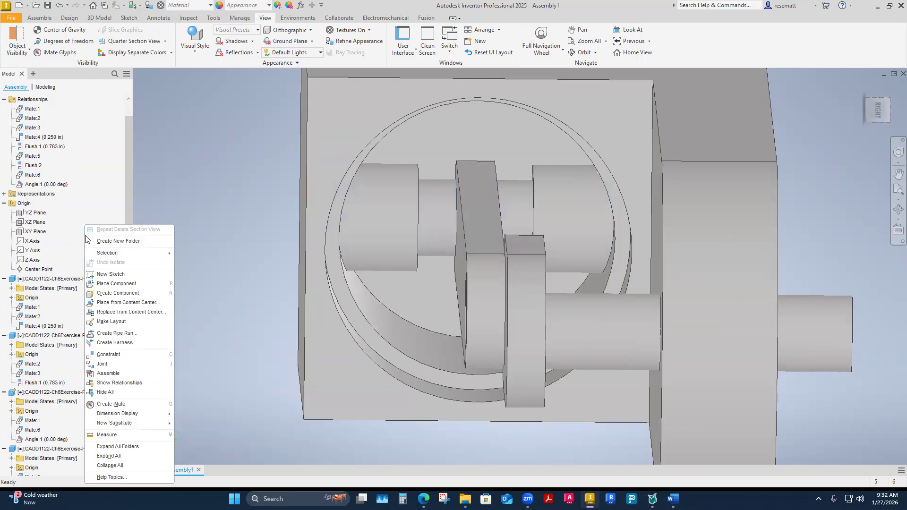
click(95, 467)
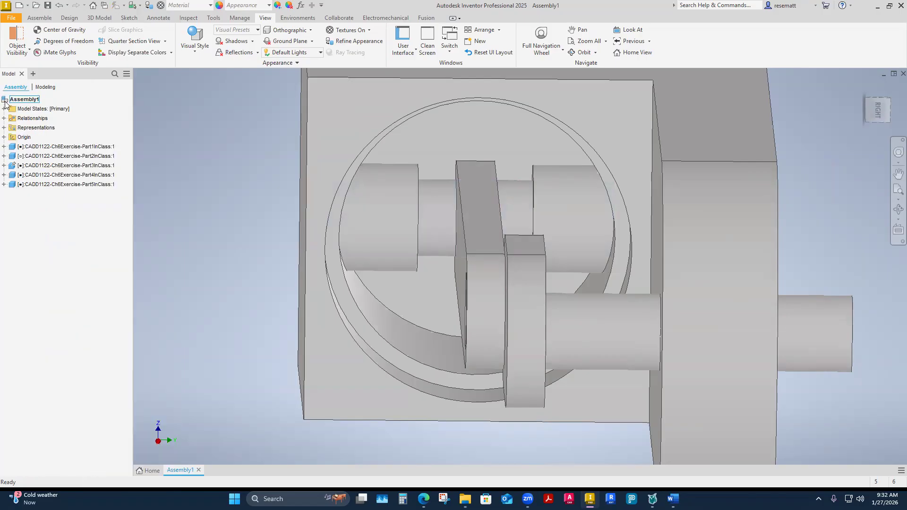
click(4, 137)
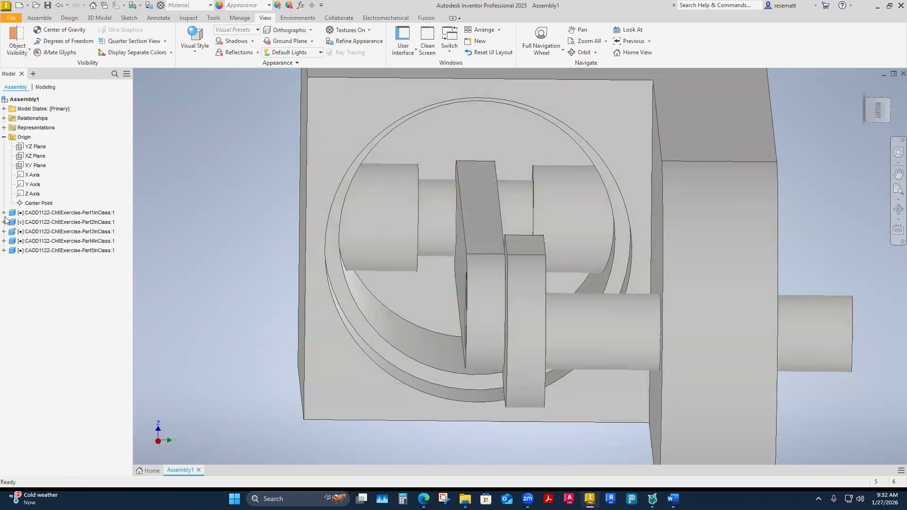
Expand the wrist pin in the model tree and examine the geometry referenced by its flush constraint.
click(444, 223)
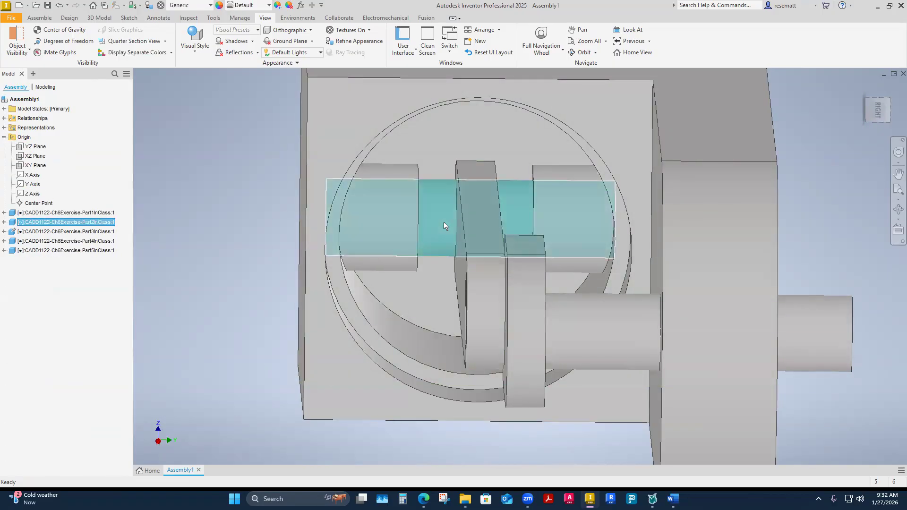
click(3, 222)
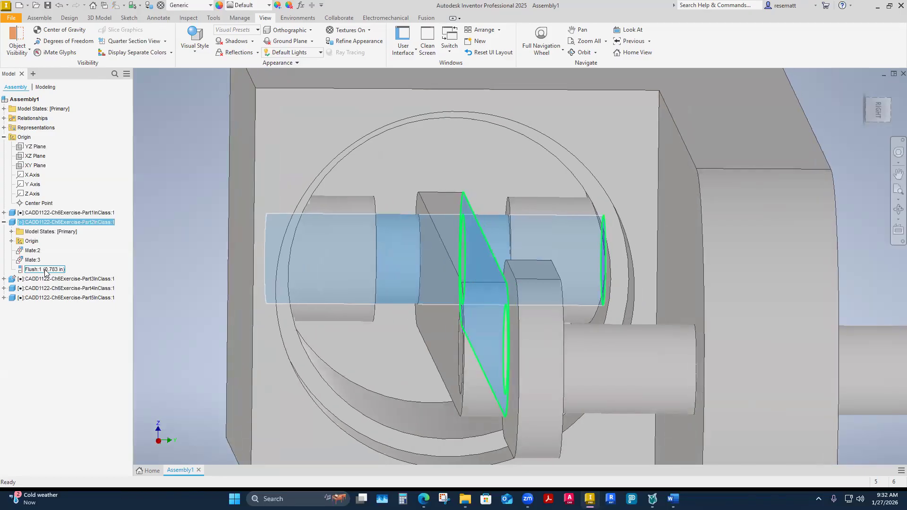
click(160, 294)
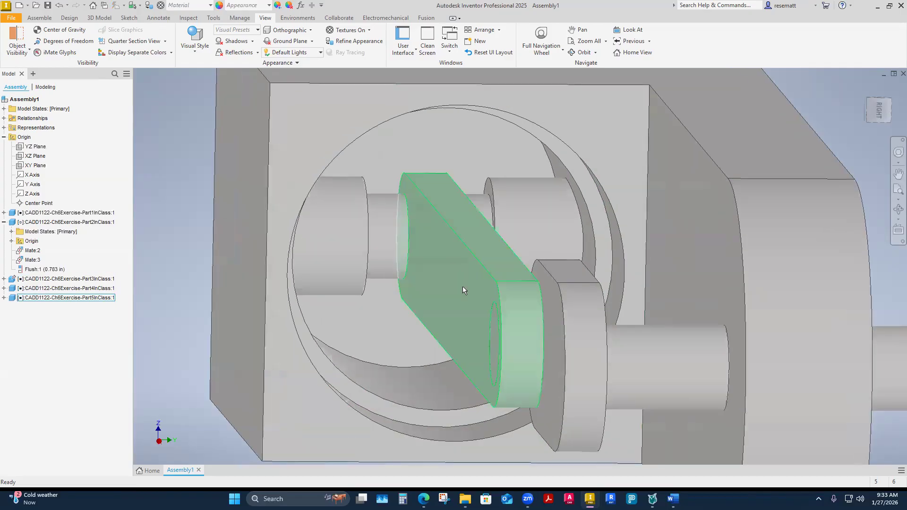
Expand the connecting rod and its origin geometry in the model tree to examine where its XY plane lies.
click(464, 287)
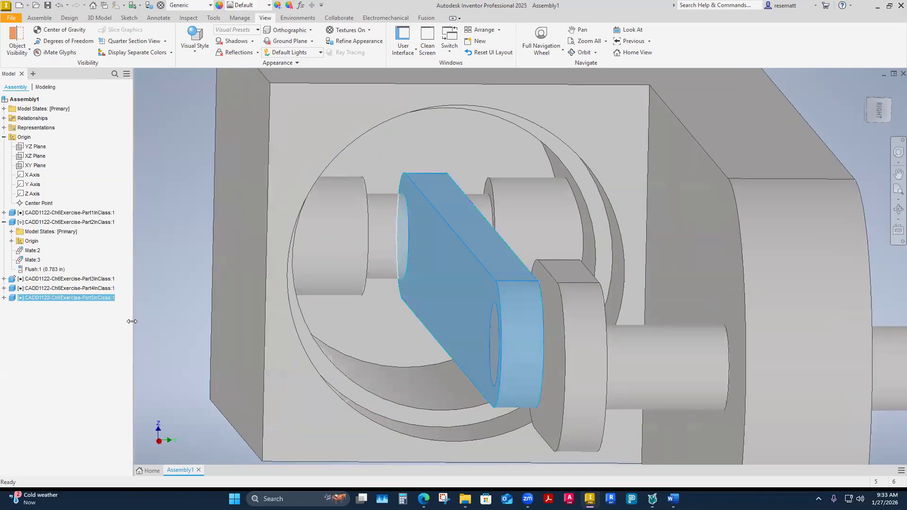
click(3, 299)
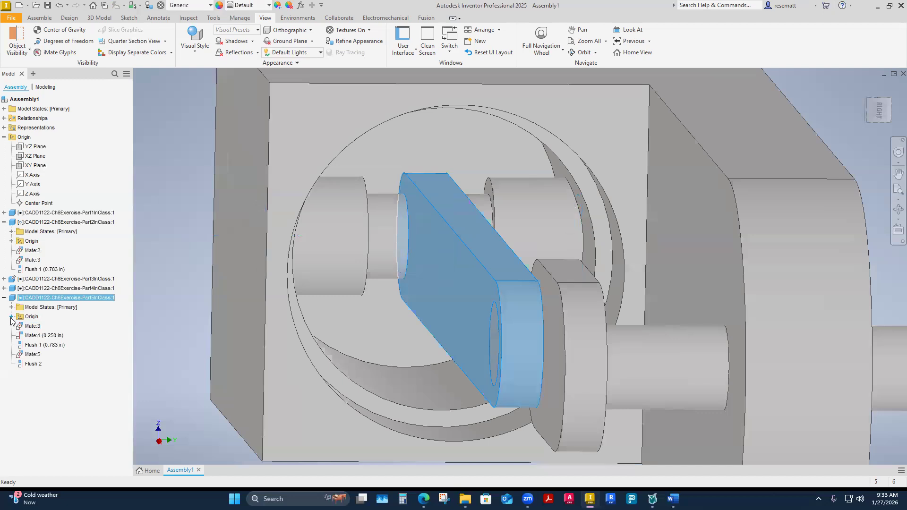
click(11, 316)
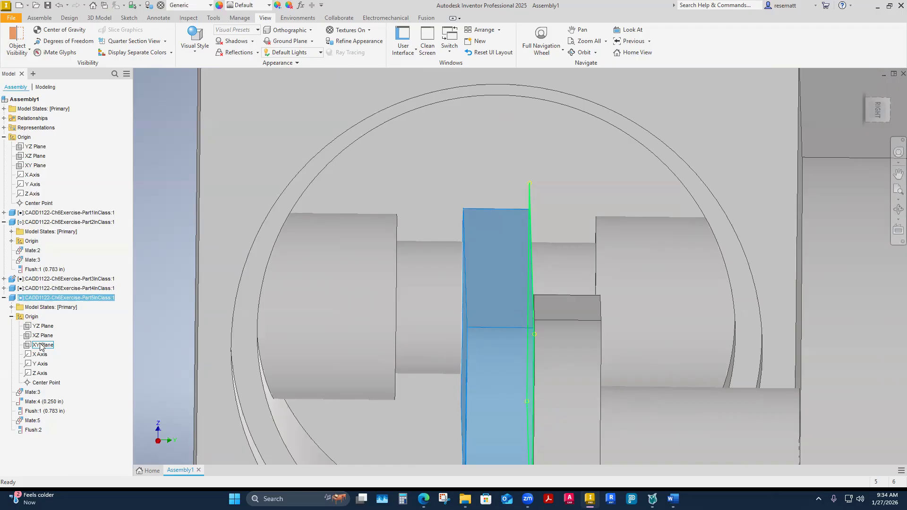
mouse_move(227, 338)
shift+middle_down()
mouse_move(273, 331)
mouse_move(227, 324)
shift+middle_up()
scroll(227, 325, down, 3)
click(227, 324)
shift+middle_drag(292, 336, 347, 289)
scroll(421, 263, up, 2)
scroll(365, 321, down, 2)
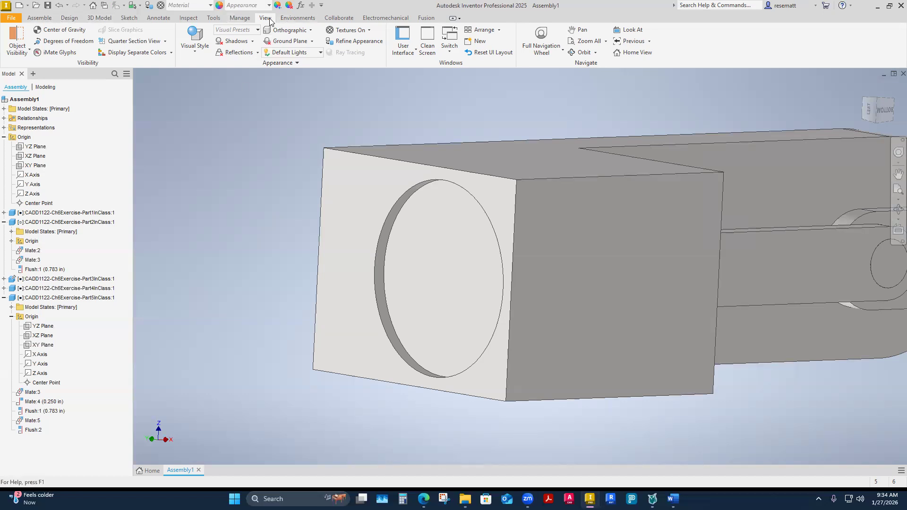
Create a half section view from the cylinder block's closed end face, moving the cutting plane inward to expose the piston's interior.
click(165, 42)
click(137, 75)
click(395, 213)
drag(432, 209, 475, 206)
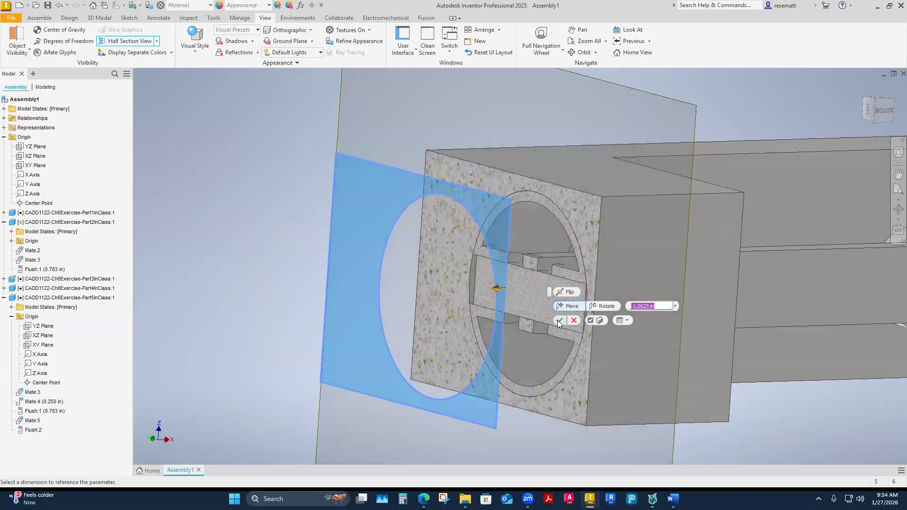
click(559, 321)
Delete the 0.783 in flush constraint between the wrist pin and the connecting rod.
shift+middle_drag(513, 355, 488, 282)
scroll(487, 283, down, 3)
scroll(486, 349, up, 3)
shift+middle_drag(489, 363, 353, 353)
shift+middle_drag(501, 336, 450, 351)
shift+middle_drag(595, 368, 534, 345)
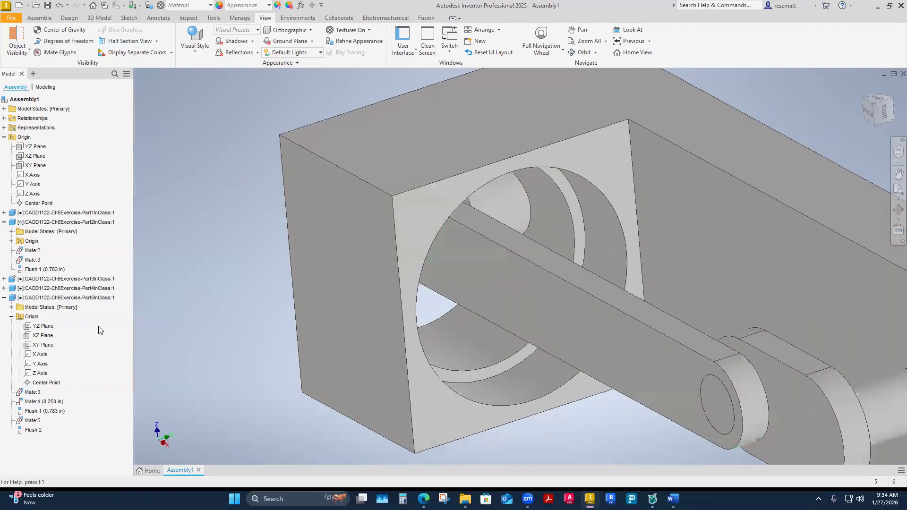
click(47, 270)
right_click(46, 269)
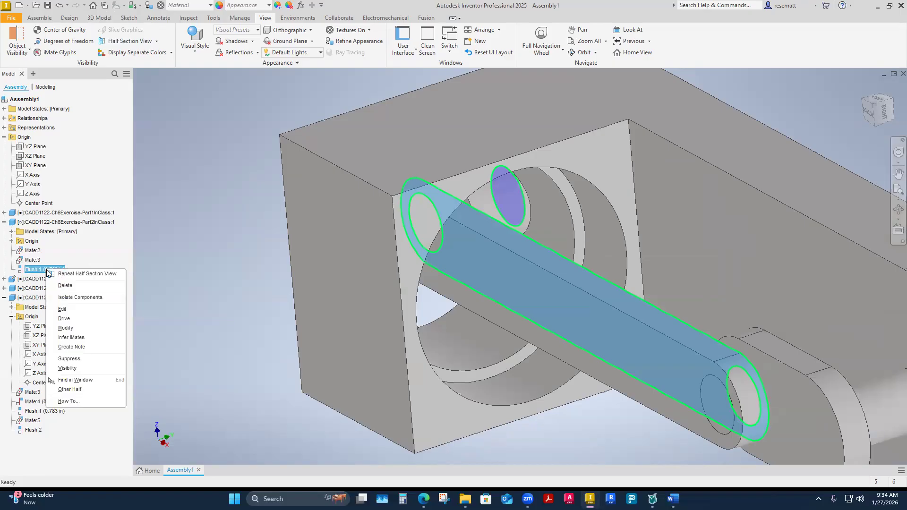
click(72, 286)
Slide the freed wrist pin along its axis until it protrudes through the side of the cylinder block.
shift+middle_drag(422, 366, 513, 308)
drag(491, 255, 461, 272)
shift+middle_drag(412, 335, 444, 374)
scroll(458, 311, down, 1)
Expand the wrist pin's origin geometry and compare the pin and connecting rod as candidates for aligning their planes.
click(460, 310)
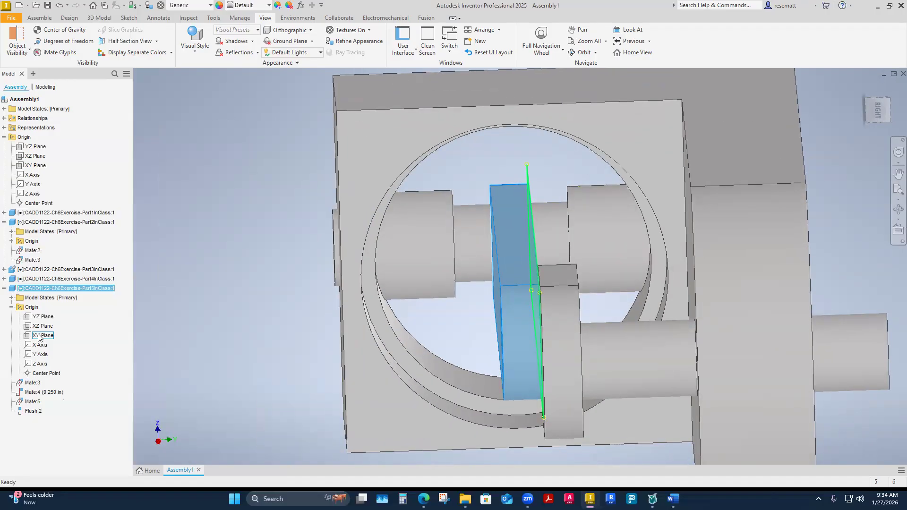
click(476, 241)
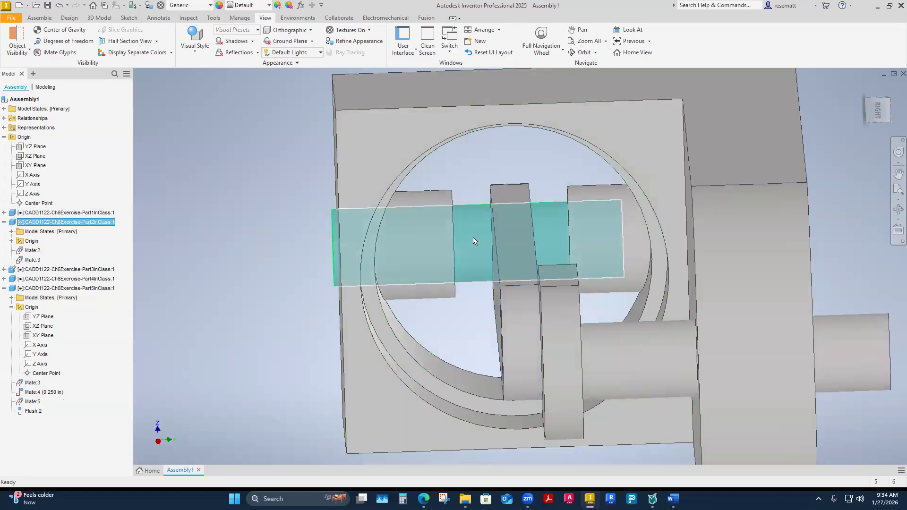
shift+middle_drag(475, 239, 500, 244)
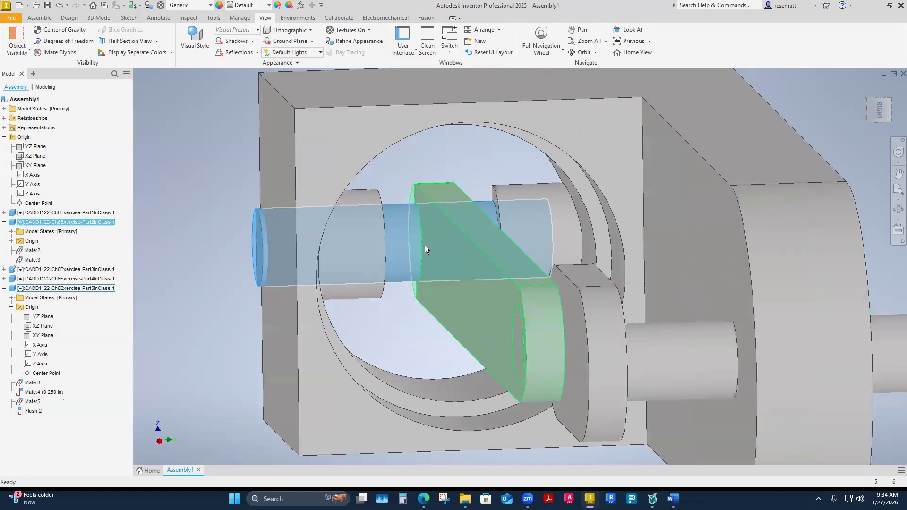
click(12, 241)
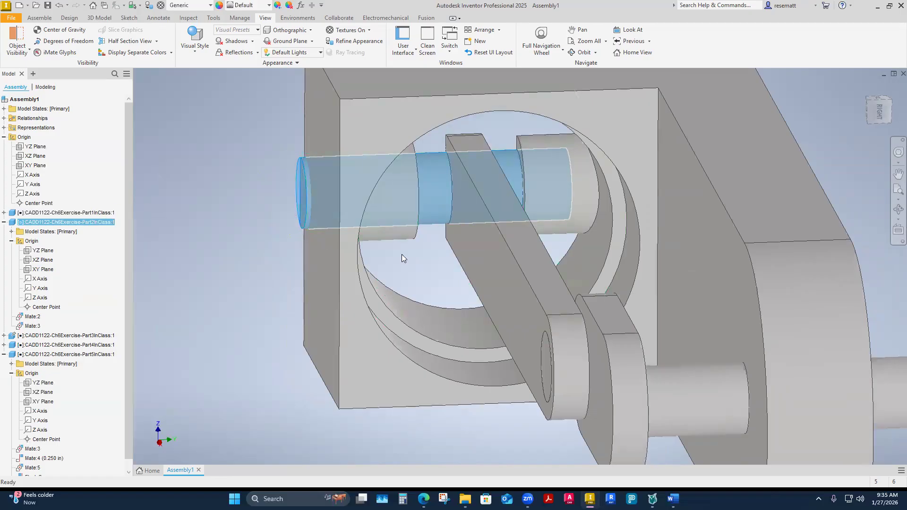
click(501, 238)
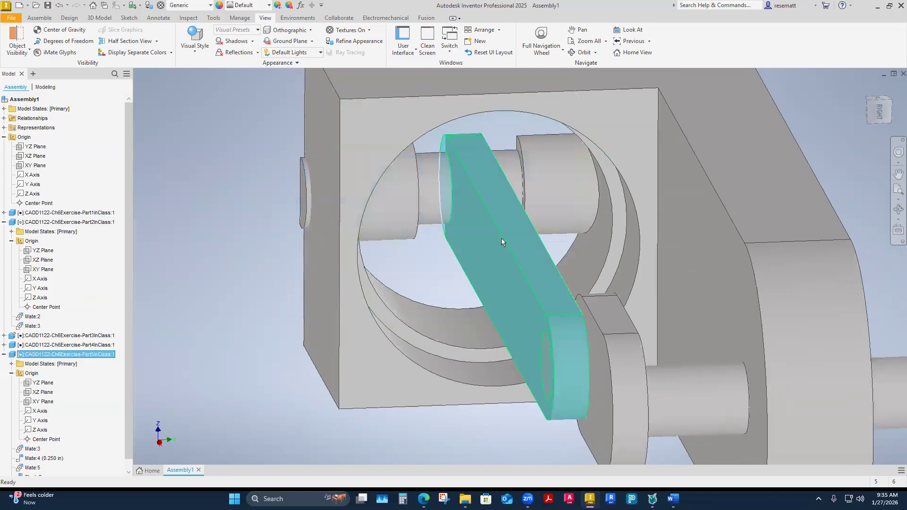
click(439, 193)
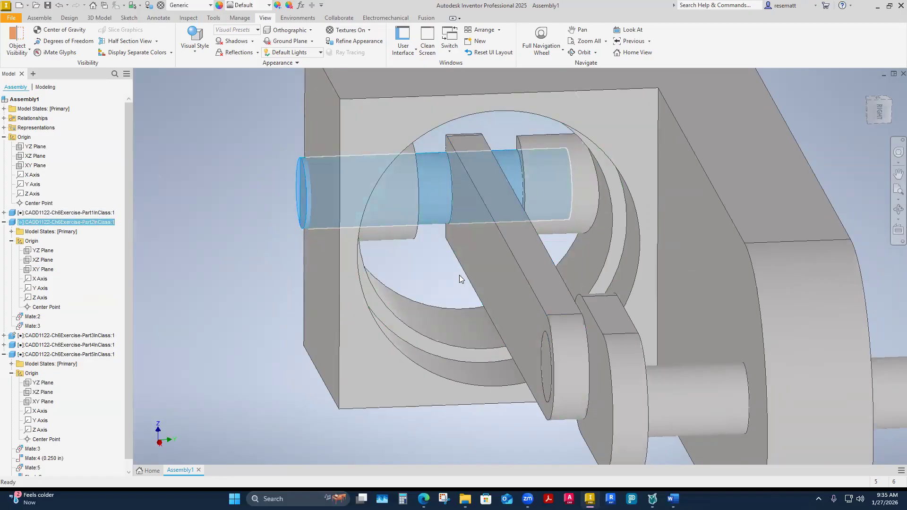
click(274, 290)
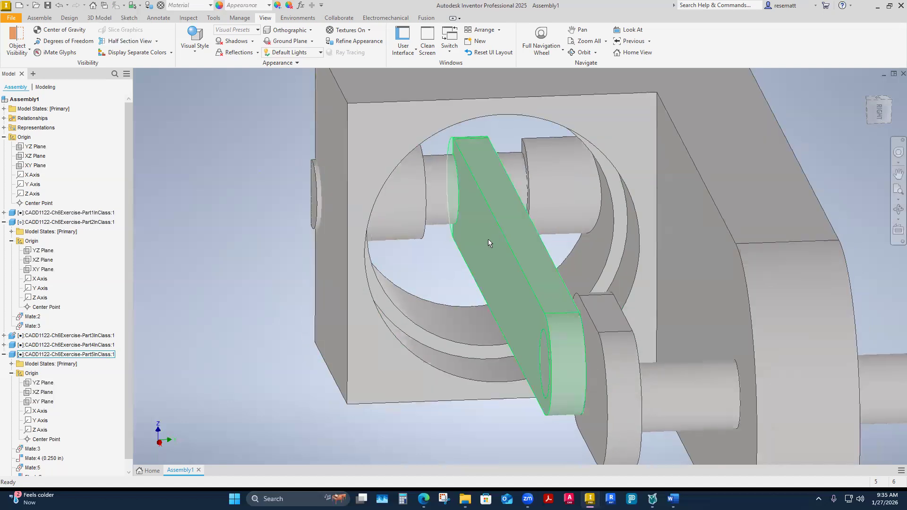
Open the connecting rod part from the assembly in its own window.
drag(488, 239, 478, 274)
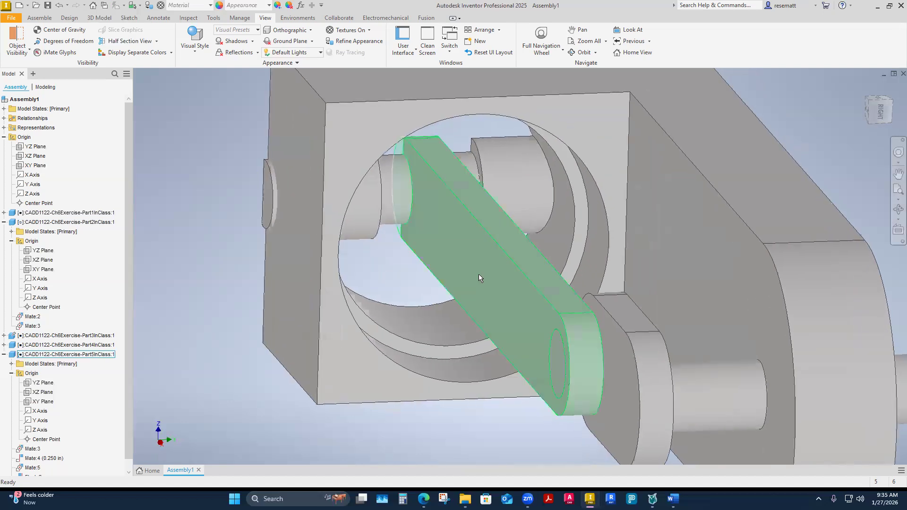
click(472, 248)
right_click(472, 248)
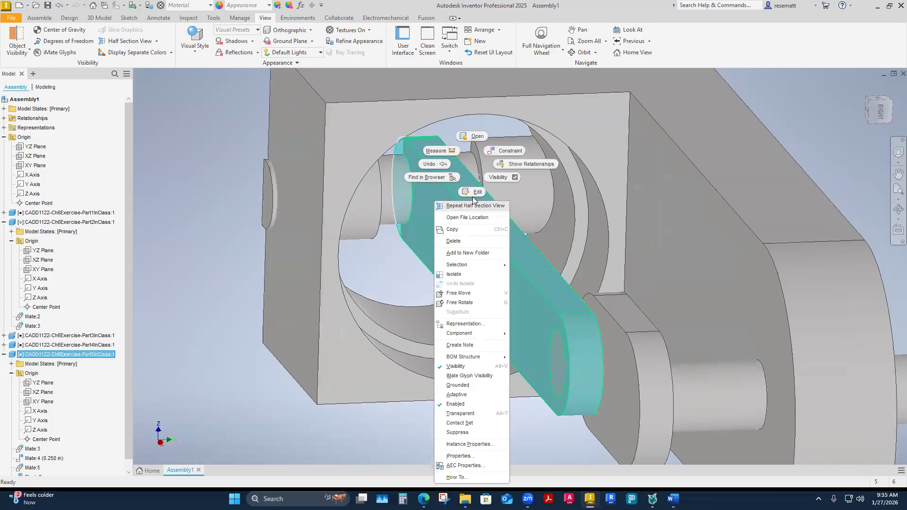
click(478, 137)
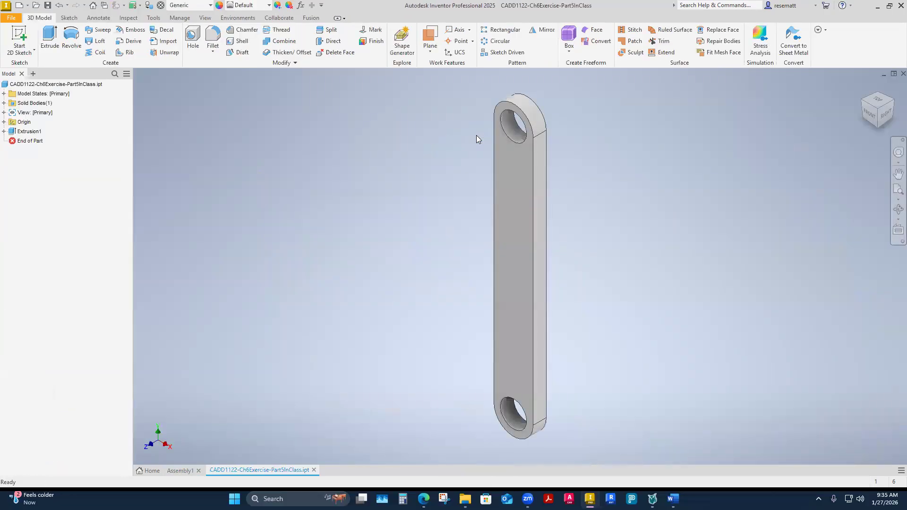
Change the connecting rod's extrusion direction to symmetric and expand the part's origin geometry.
click(4, 132)
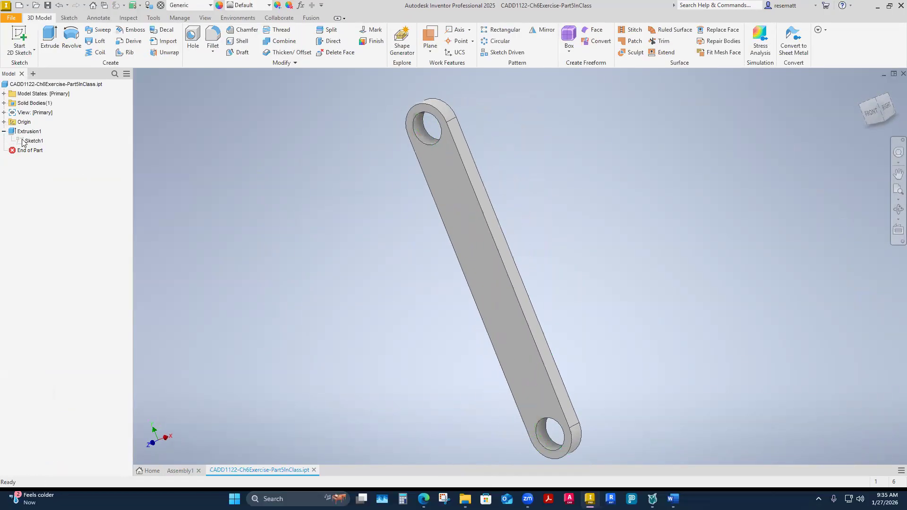
click(27, 133)
right_click(27, 134)
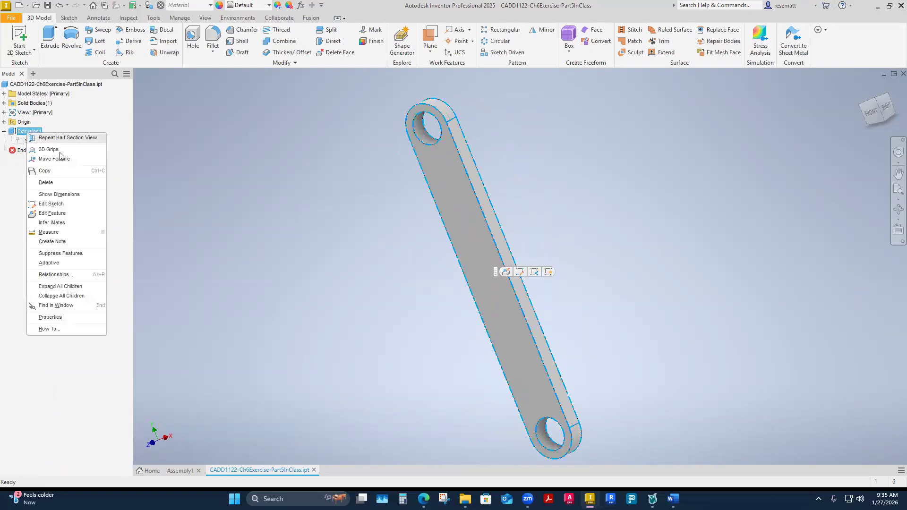
click(55, 214)
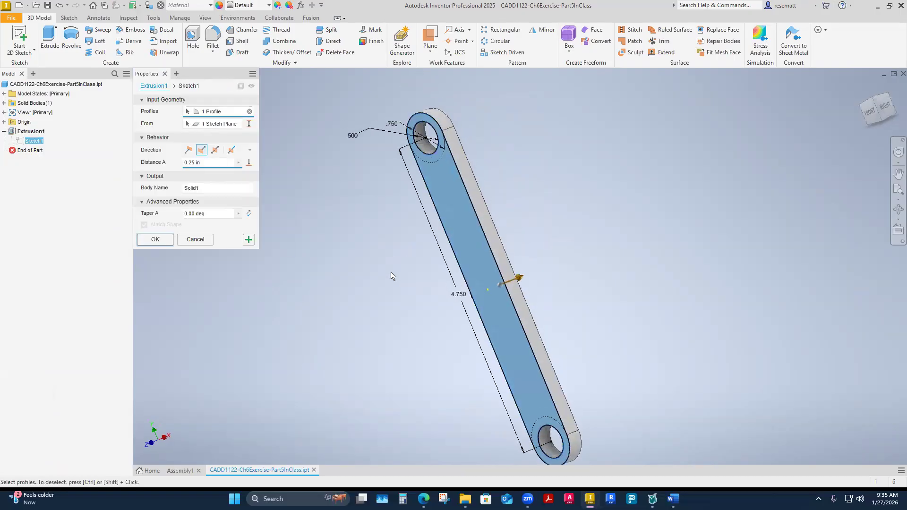
shift+middle_drag(393, 274, 387, 304)
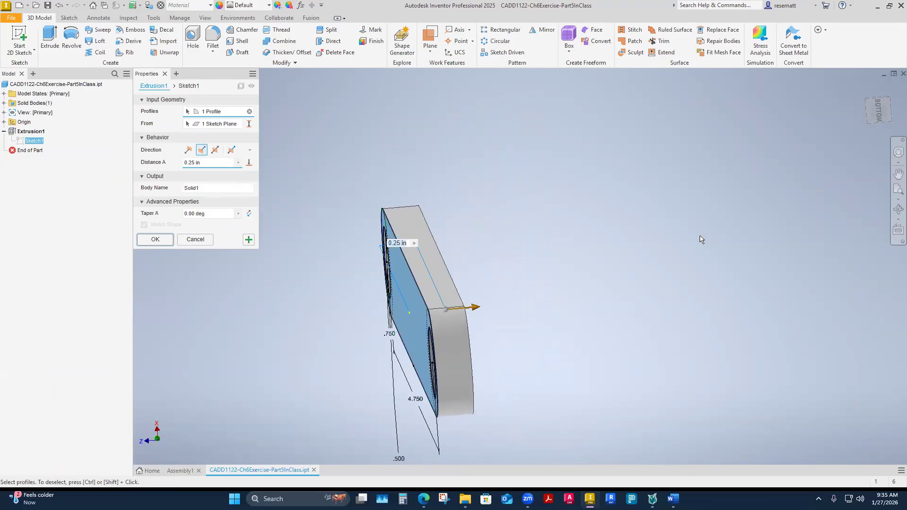
click(215, 150)
shift+middle_drag(608, 272, 533, 277)
click(4, 122)
shift+middle_drag(425, 285, 456, 285)
click(155, 239)
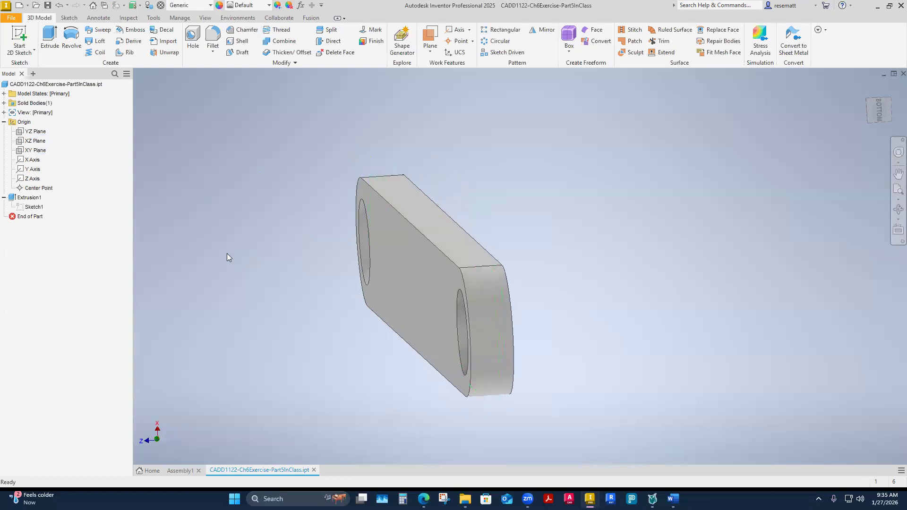
Return to the assembly and update it with the modified connecting rod.
click(181, 471)
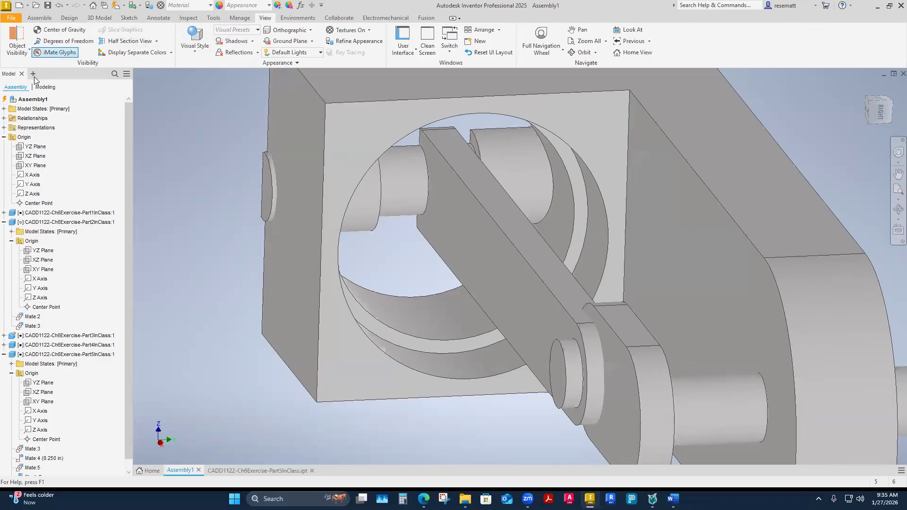
click(117, 9)
shift+middle_drag(248, 246, 245, 319)
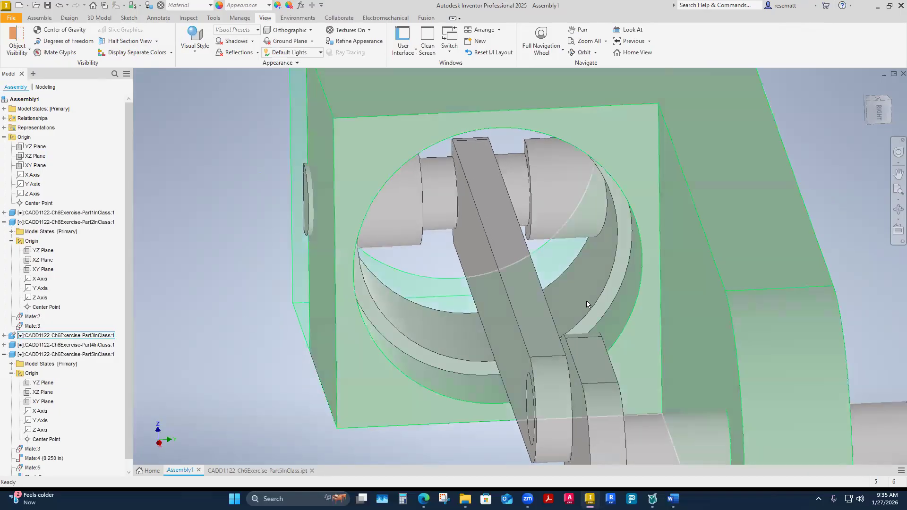
Select the connecting rod and examine the position of its XY plane in the assembly.
drag(511, 259, 519, 265)
click(223, 325)
shift+middle_drag(227, 323, 500, 235)
click(500, 235)
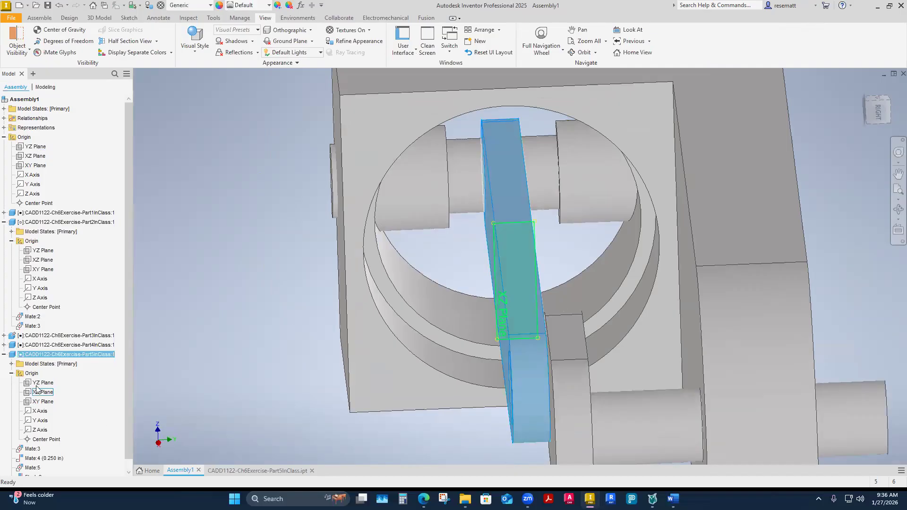
click(43, 402)
shift+middle_drag(189, 348, 321, 303)
click(322, 303)
mouse_move(387, 296)
shift+middle_down()
mouse_move(376, 295)
mouse_move(398, 298)
shift+middle_up()
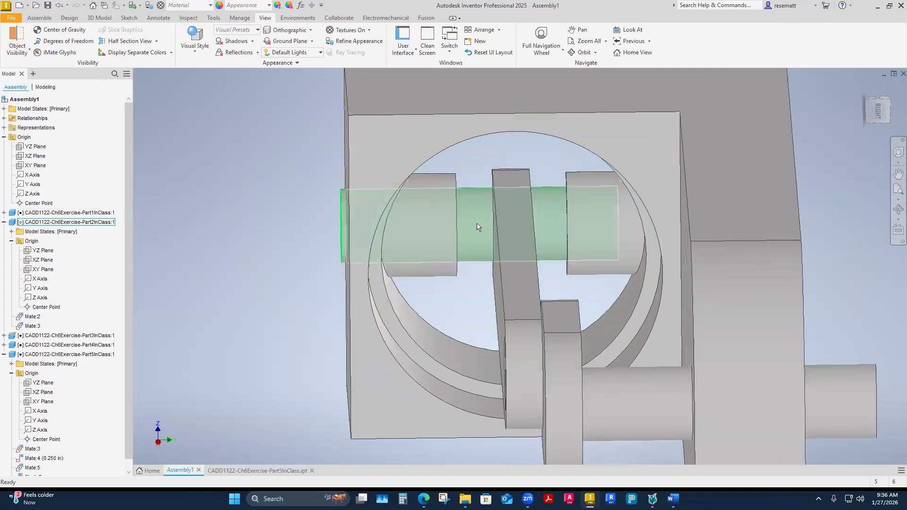
Open the wrist pin part from the assembly in its own window.
click(481, 228)
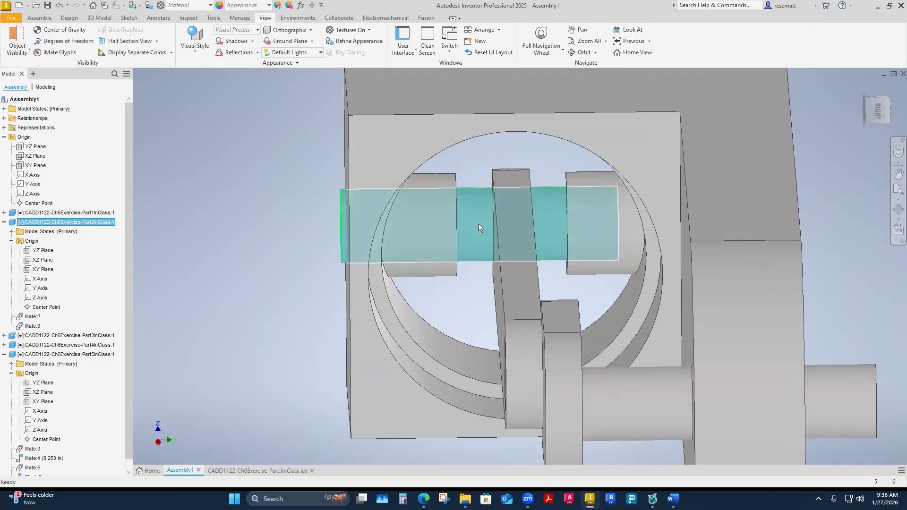
right_click(479, 165)
click(478, 138)
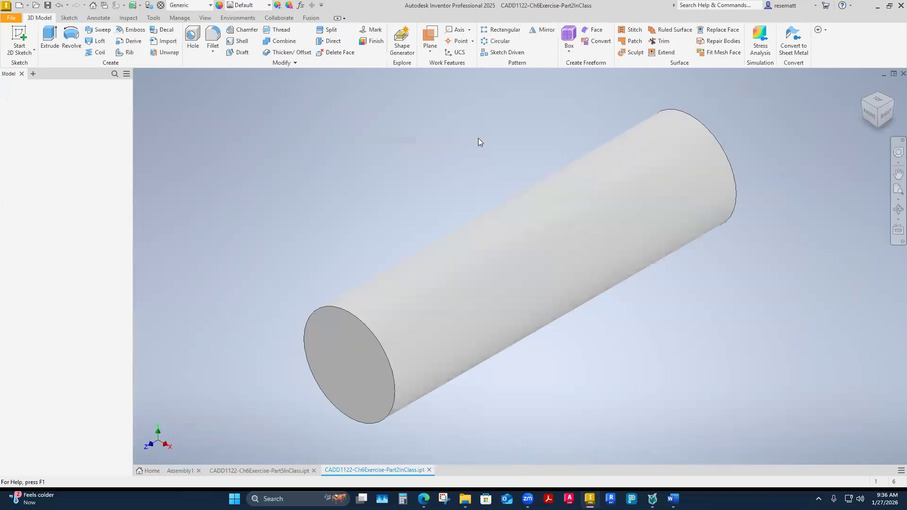
Change the wrist pin's extrusion direction to symmetric and expand the part's origin geometry.
click(4, 131)
right_click(35, 136)
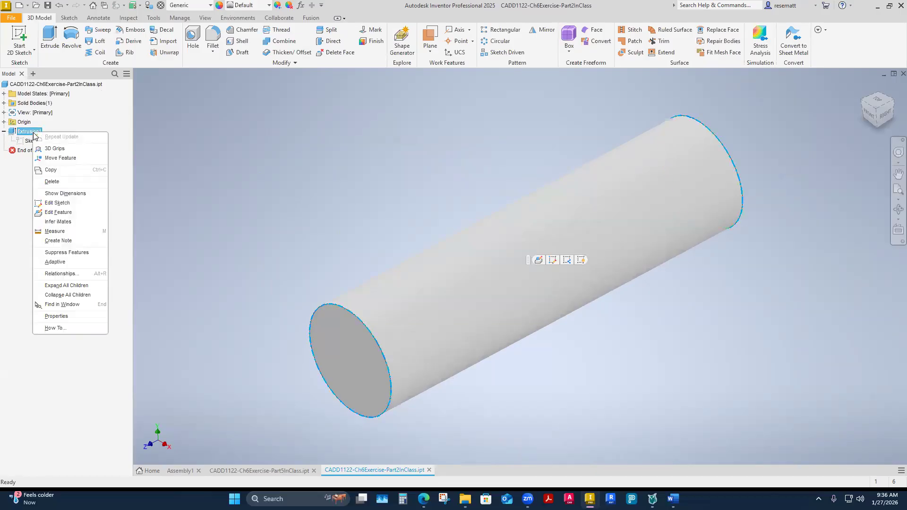
click(59, 212)
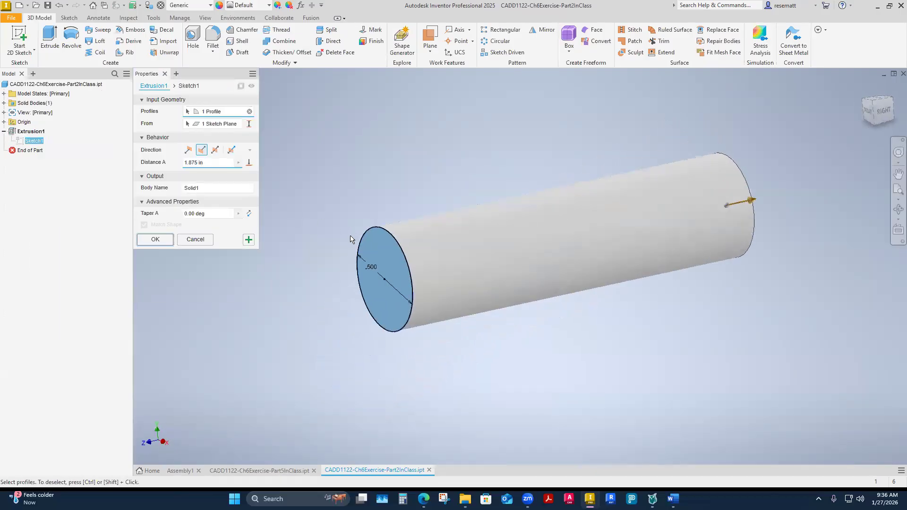
click(215, 150)
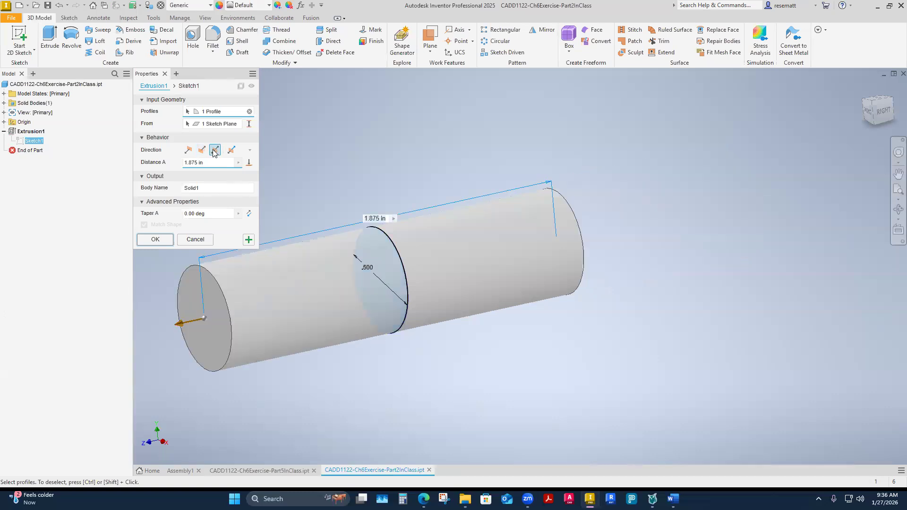
click(149, 240)
click(4, 122)
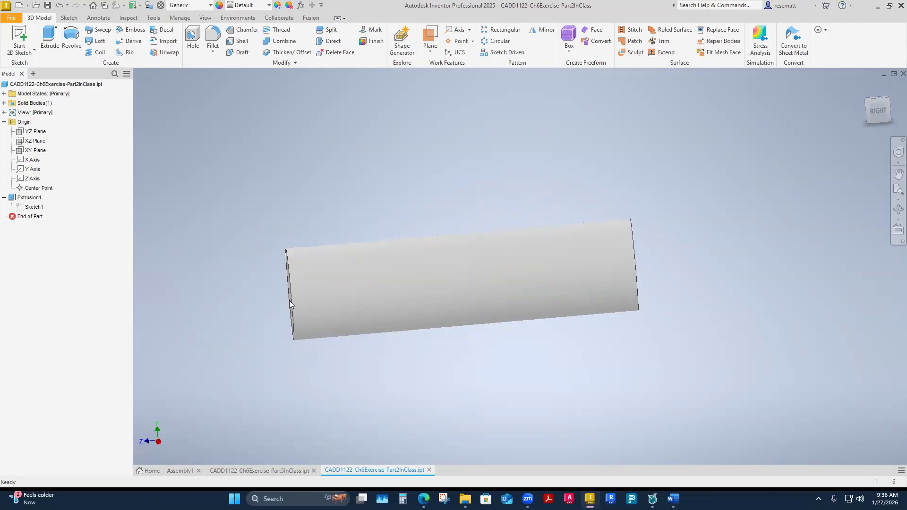
Return to the assembly, update it with the modified wrist pin, and slide the pin along its axis.
click(181, 471)
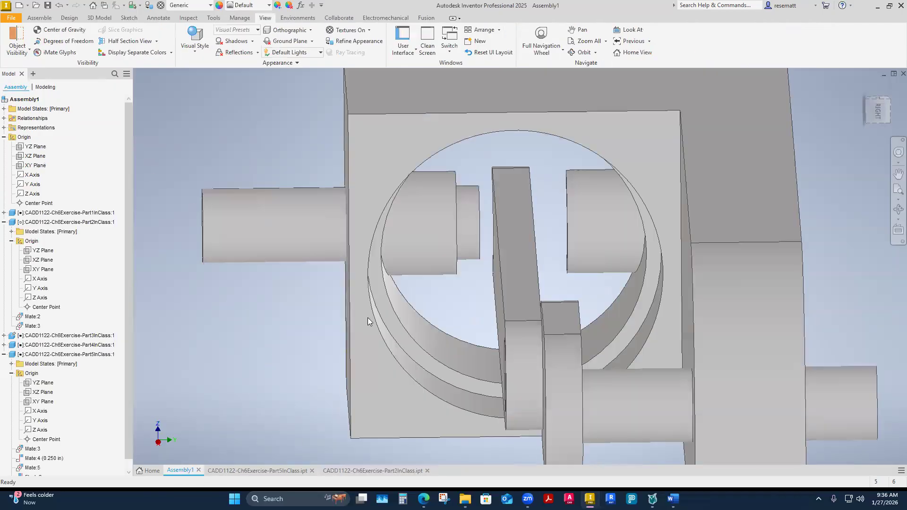
click(174, 141)
click(117, 6)
scroll(233, 313, down, 2)
drag(265, 230, 277, 230)
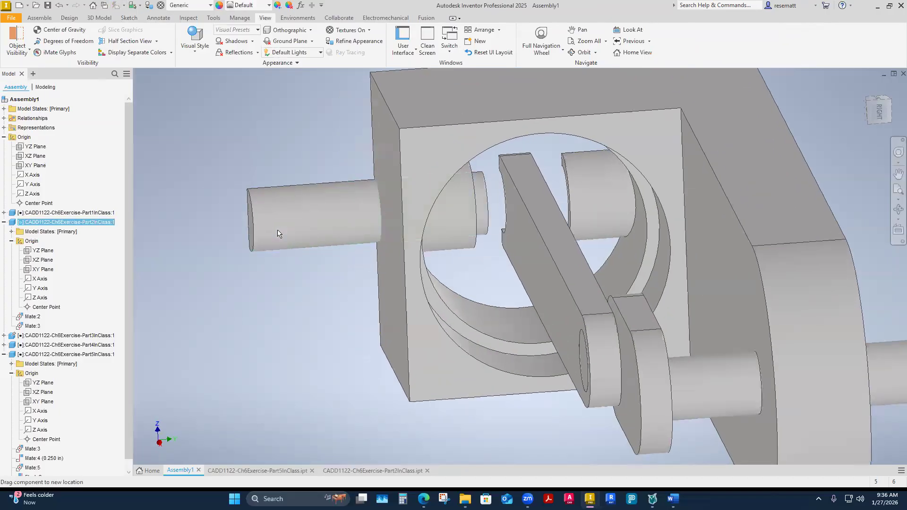
Select the wrist pin and examine which geometry its two existing mates, Mate:2 and Mate:3, use.
click(324, 239)
click(324, 239)
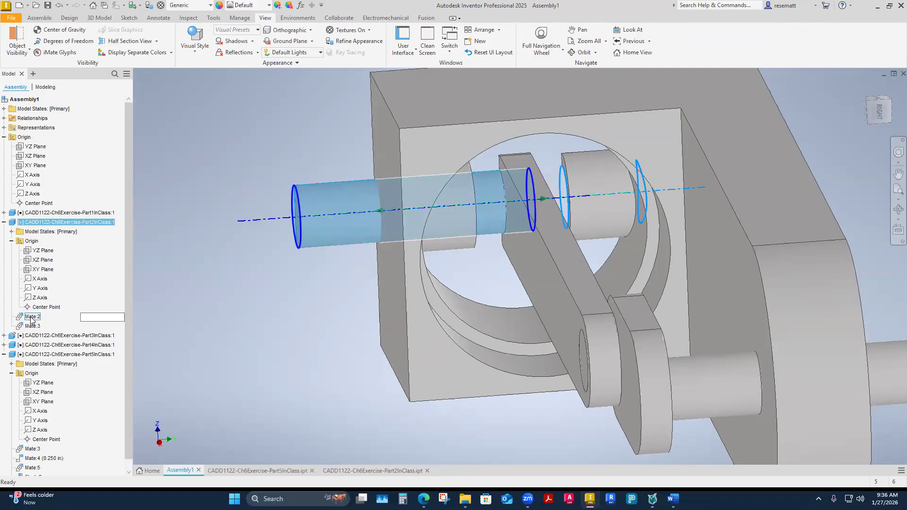
click(32, 317)
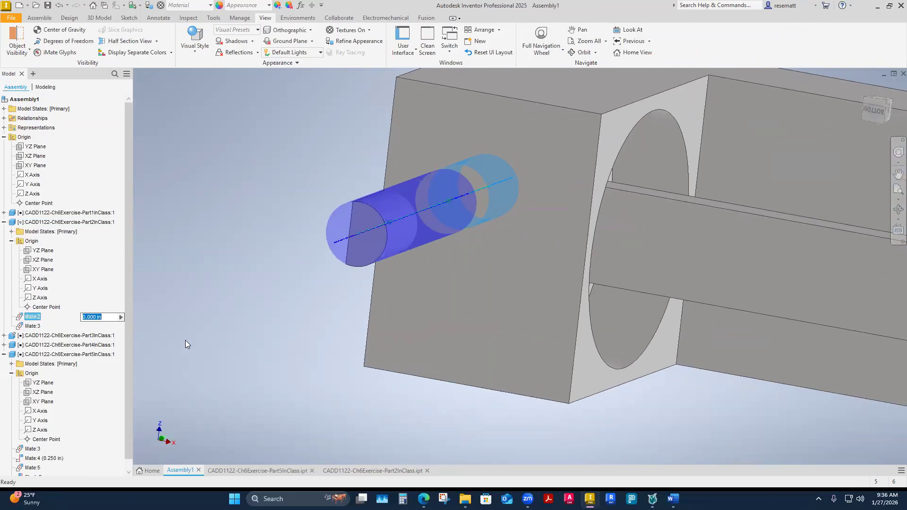
click(32, 326)
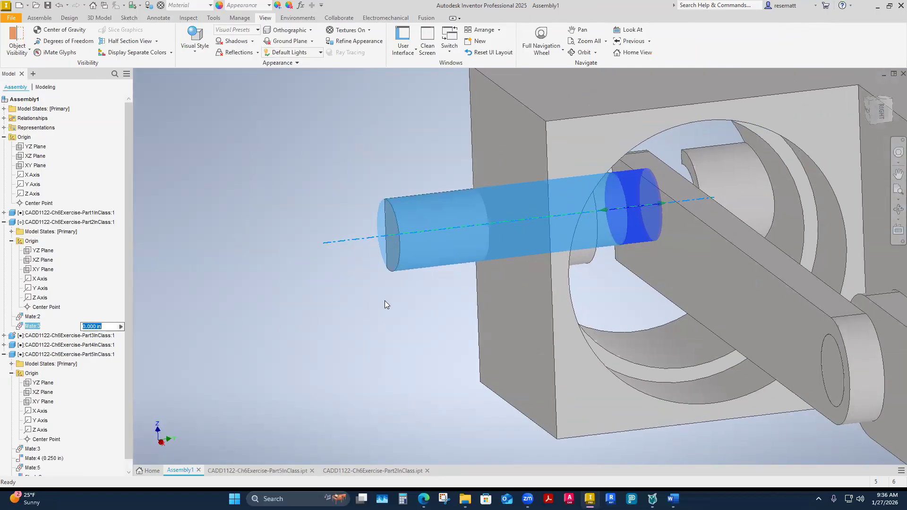
click(309, 326)
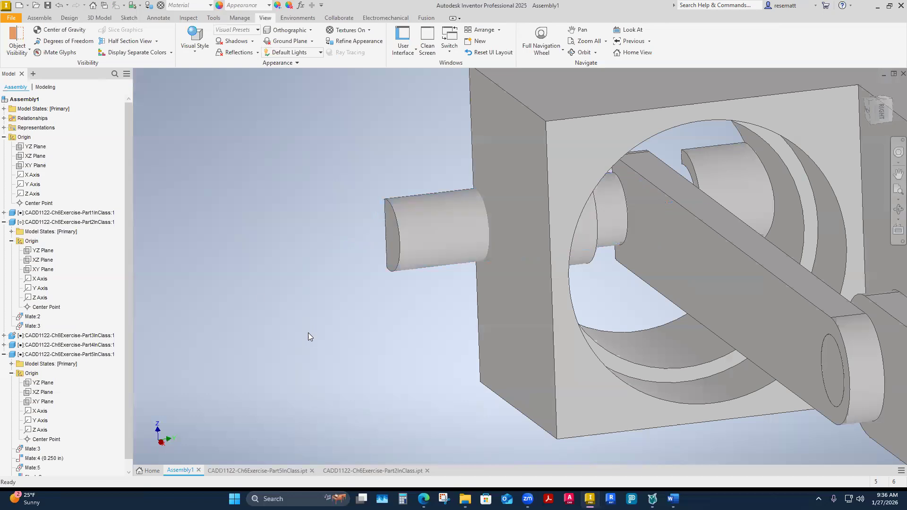
Mate the connecting rod's XY plane to the wrist pin's XY plane with a 0.000 in offset.
click(39, 18)
click(123, 40)
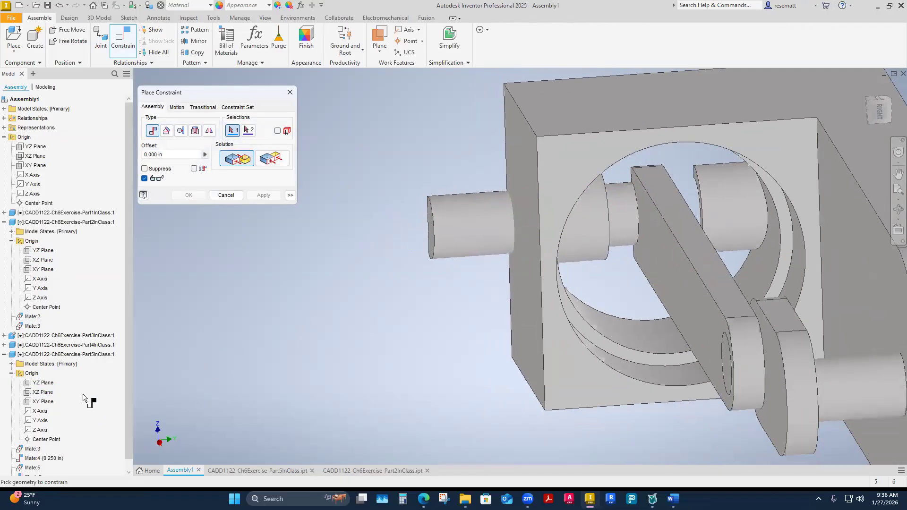
click(43, 402)
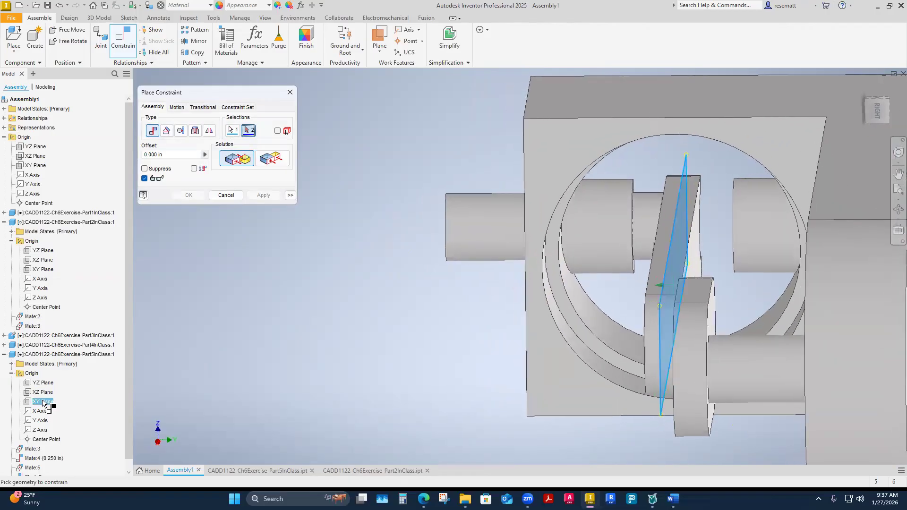
click(40, 272)
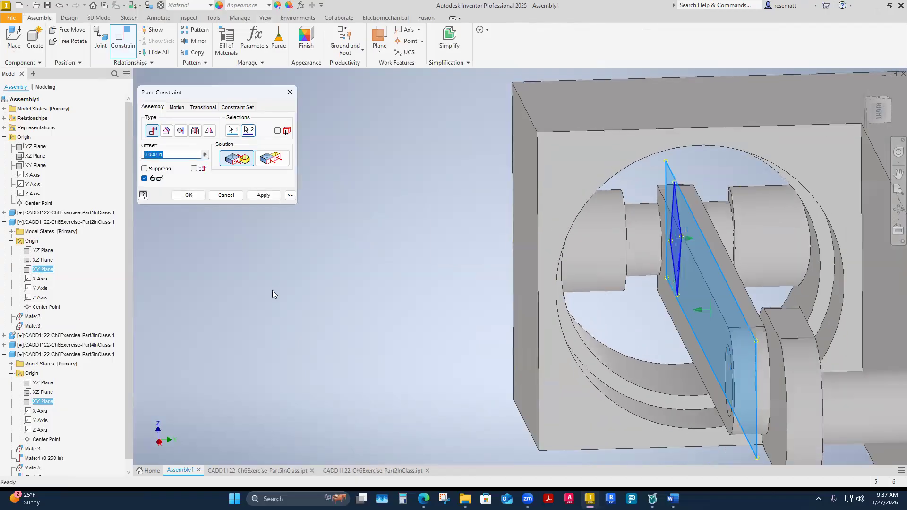
click(187, 195)
shift+middle_drag(276, 314, 428, 360)
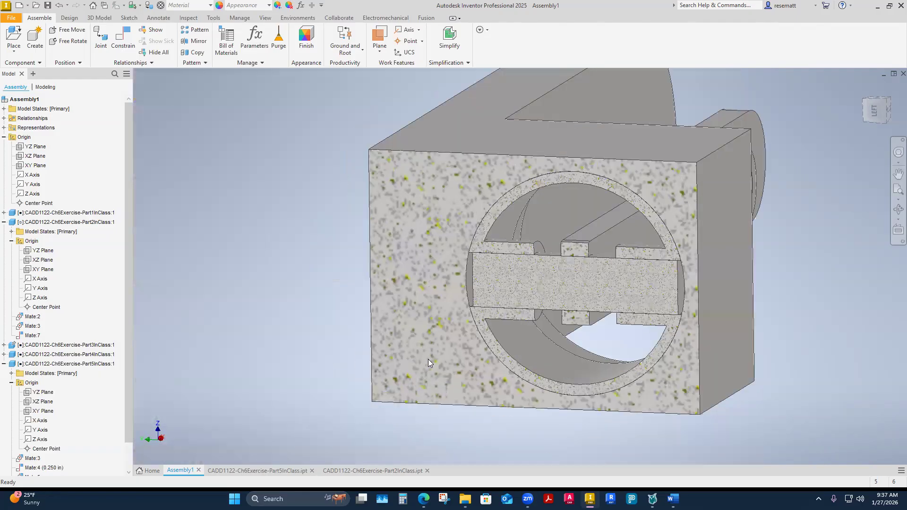
Reopen the wrist pin part's extrusion, compare the default and symmetric directions, and cancel the edit.
click(385, 471)
click(4, 198)
click(32, 199)
right_click(31, 200)
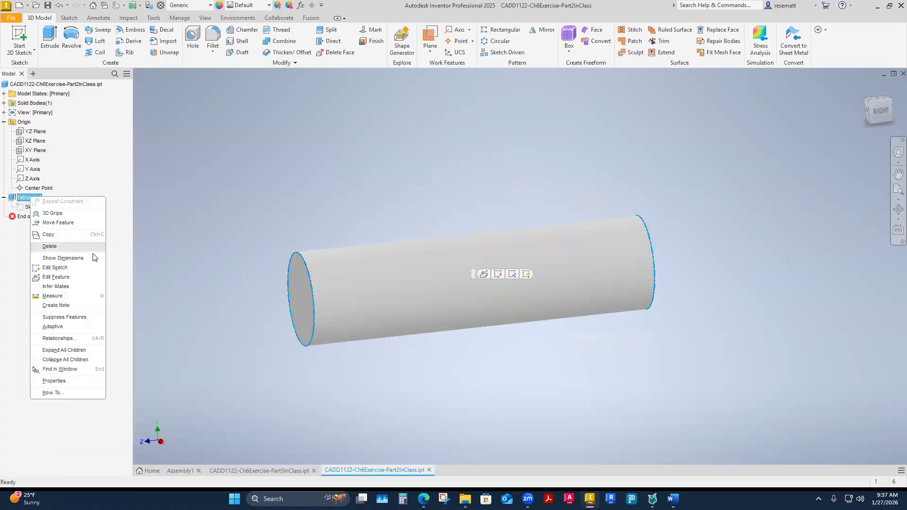
click(54, 281)
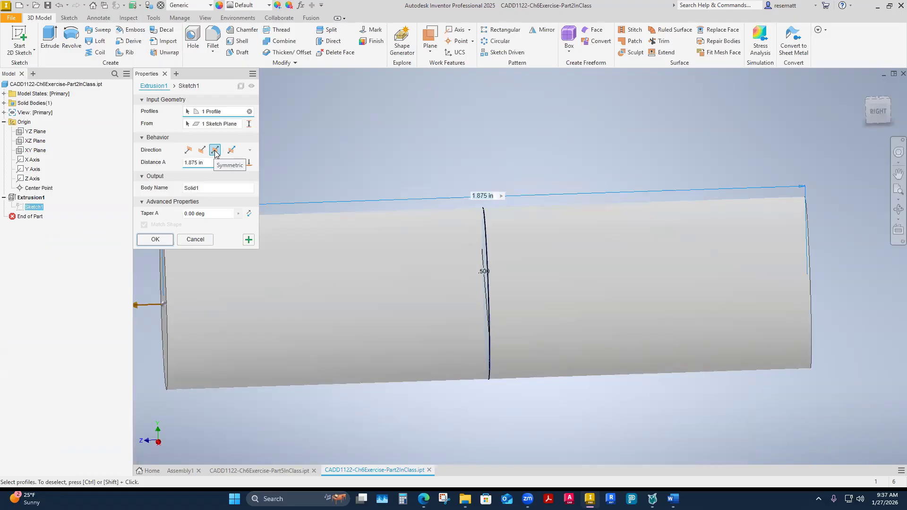
click(189, 150)
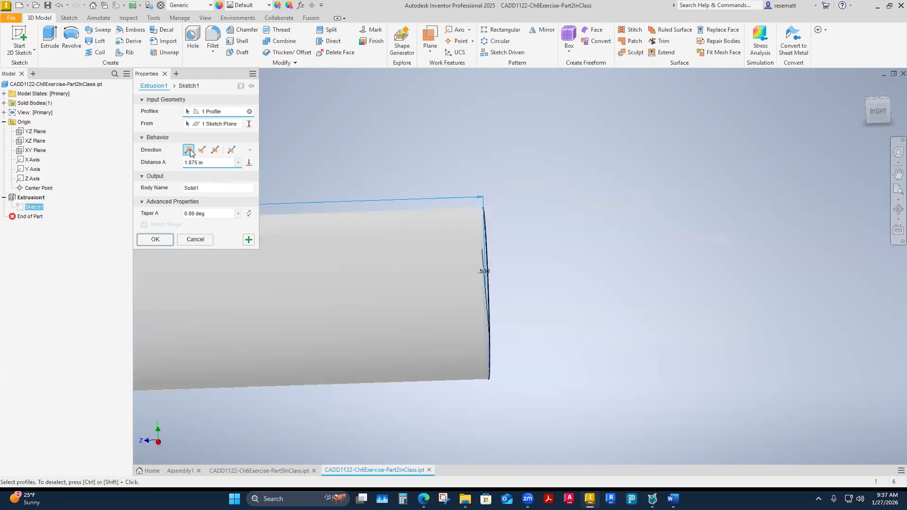
click(215, 151)
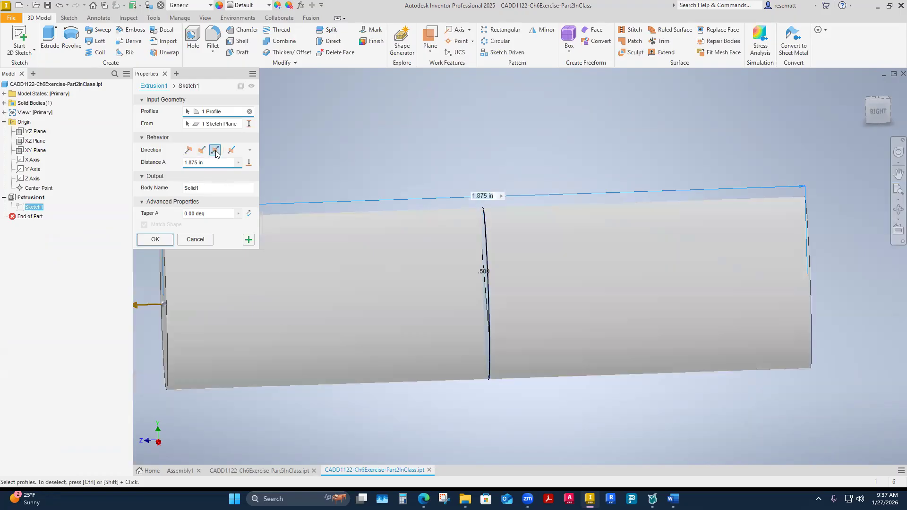
click(196, 240)
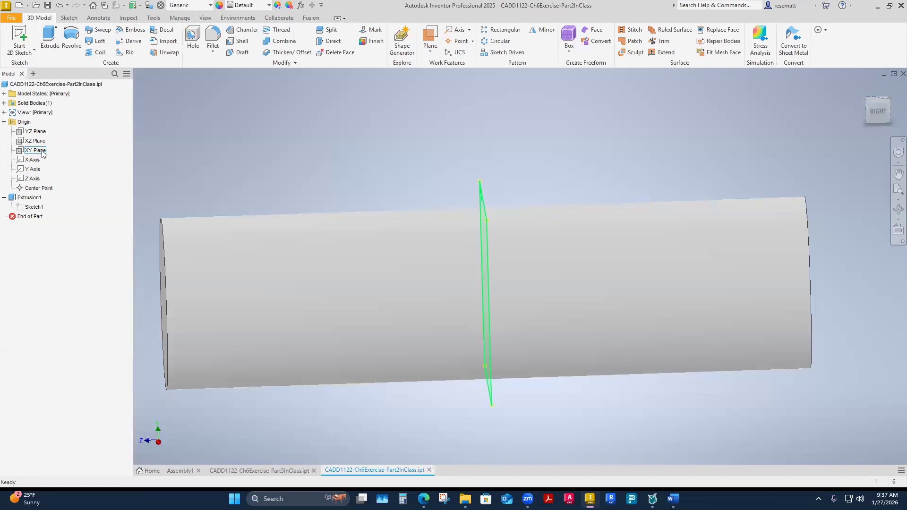
Examine how the wrist pin's base sketch lies relative to the XY plane in an isometric view.
click(39, 207)
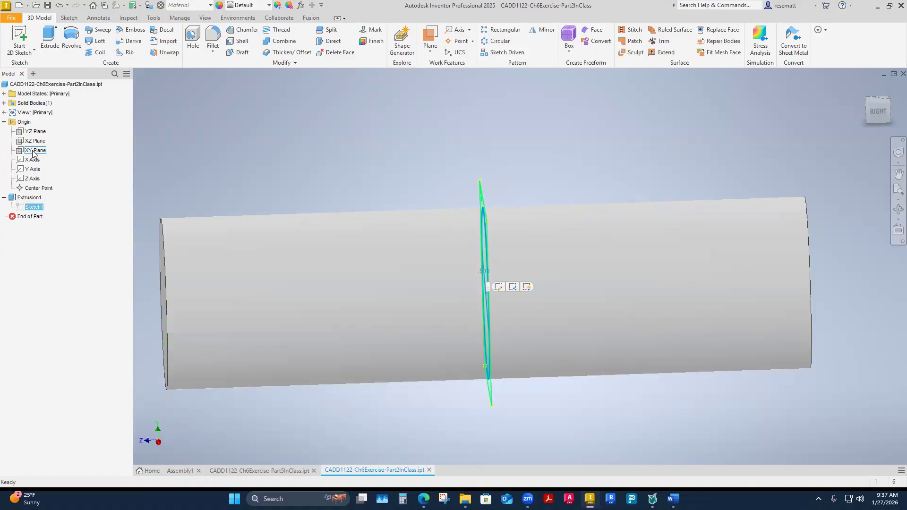
key(F6)
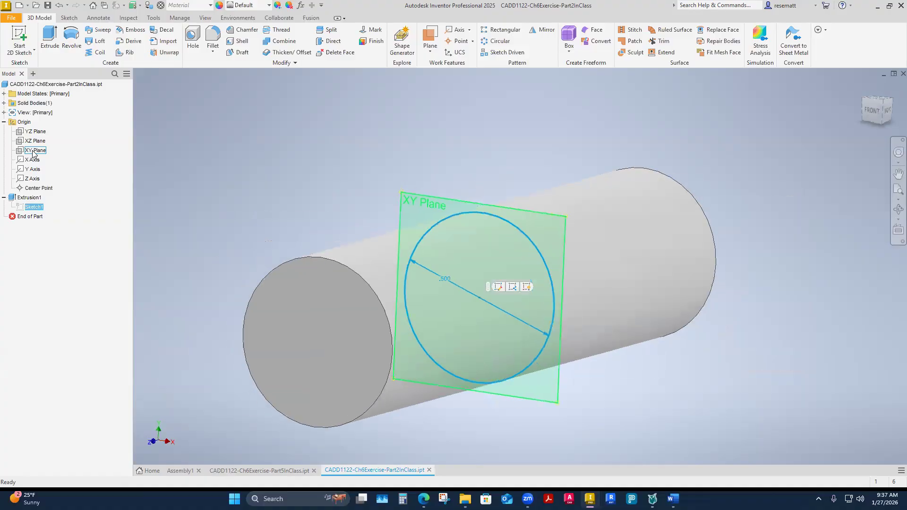
click(297, 174)
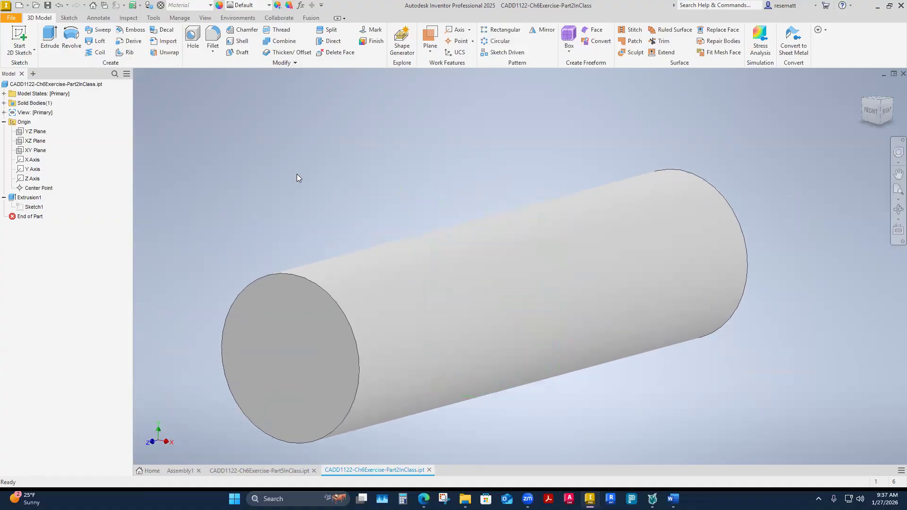
Return to the assembly and examine the wrist pin's position in the sectioned piston.
click(180, 471)
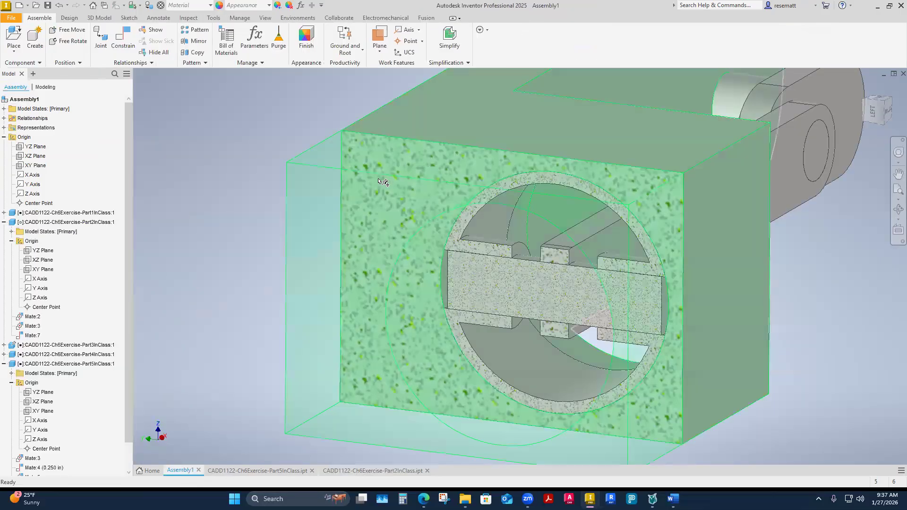
scroll(246, 217, down, 1)
shift+middle_drag(246, 217, 296, 225)
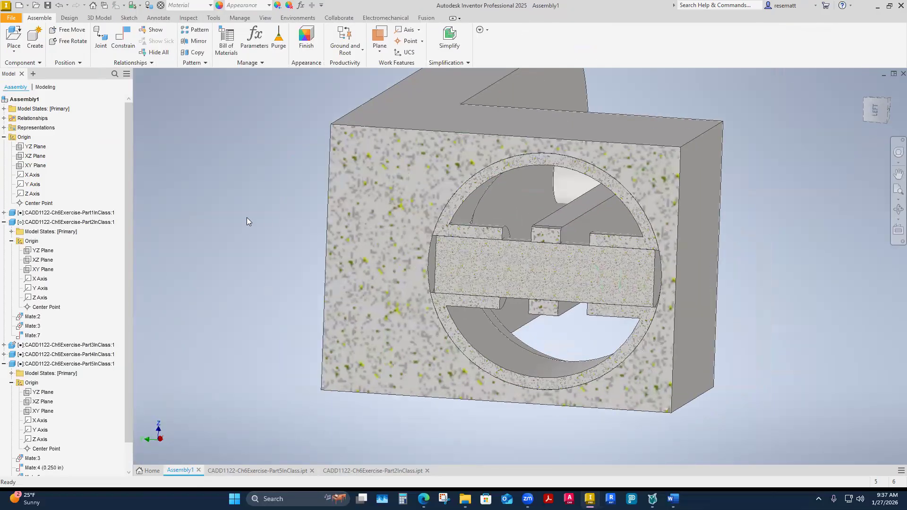
scroll(296, 225, down, 3)
scroll(699, 341, up, 2)
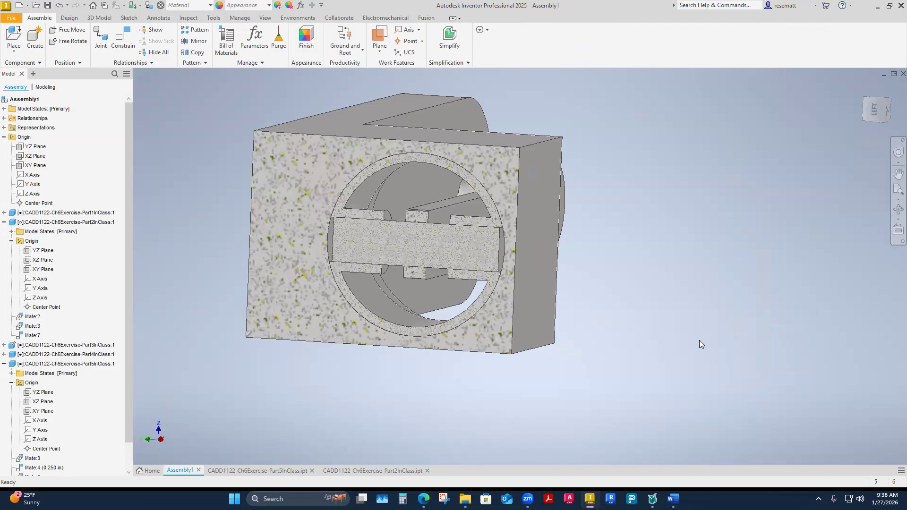